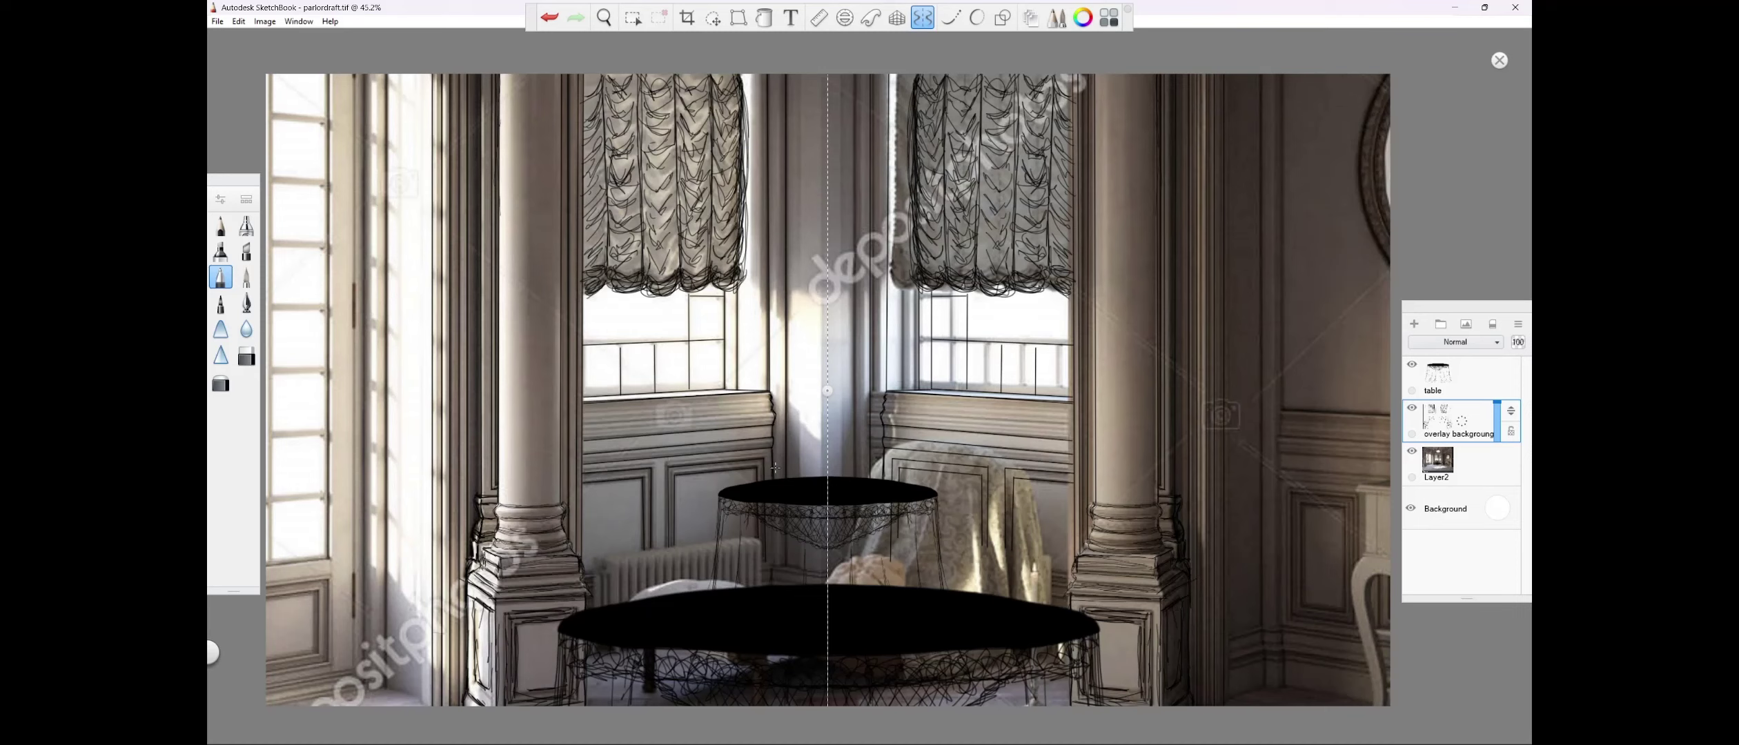
Add a new layer named "chairs" below the table layer and choose dark blue as the drawing colour.
click(1414, 324)
double_click(1449, 421)
text(ch)
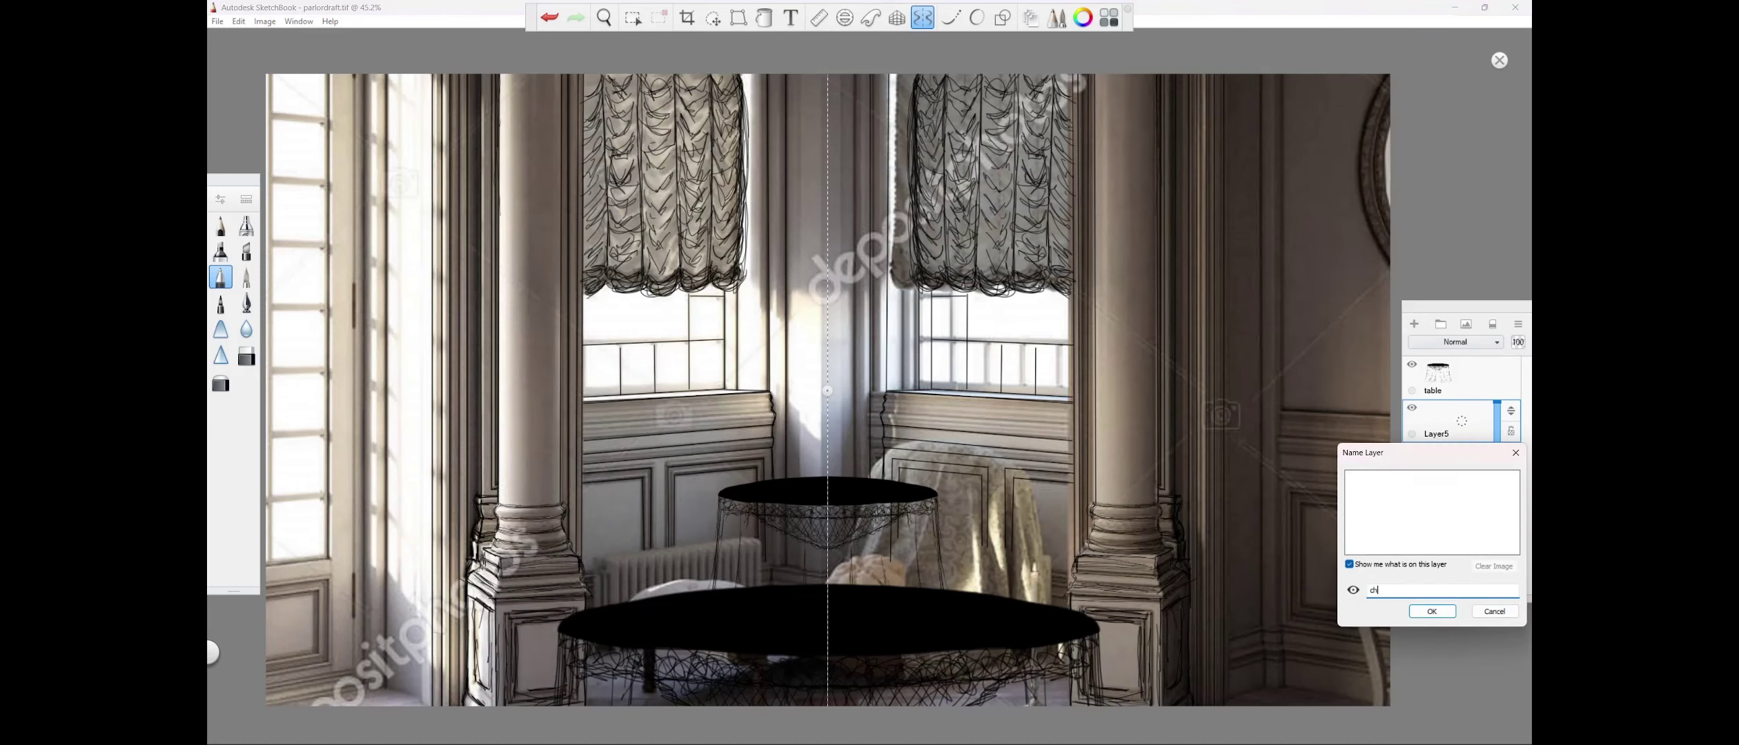
text(airs)
key(Return)
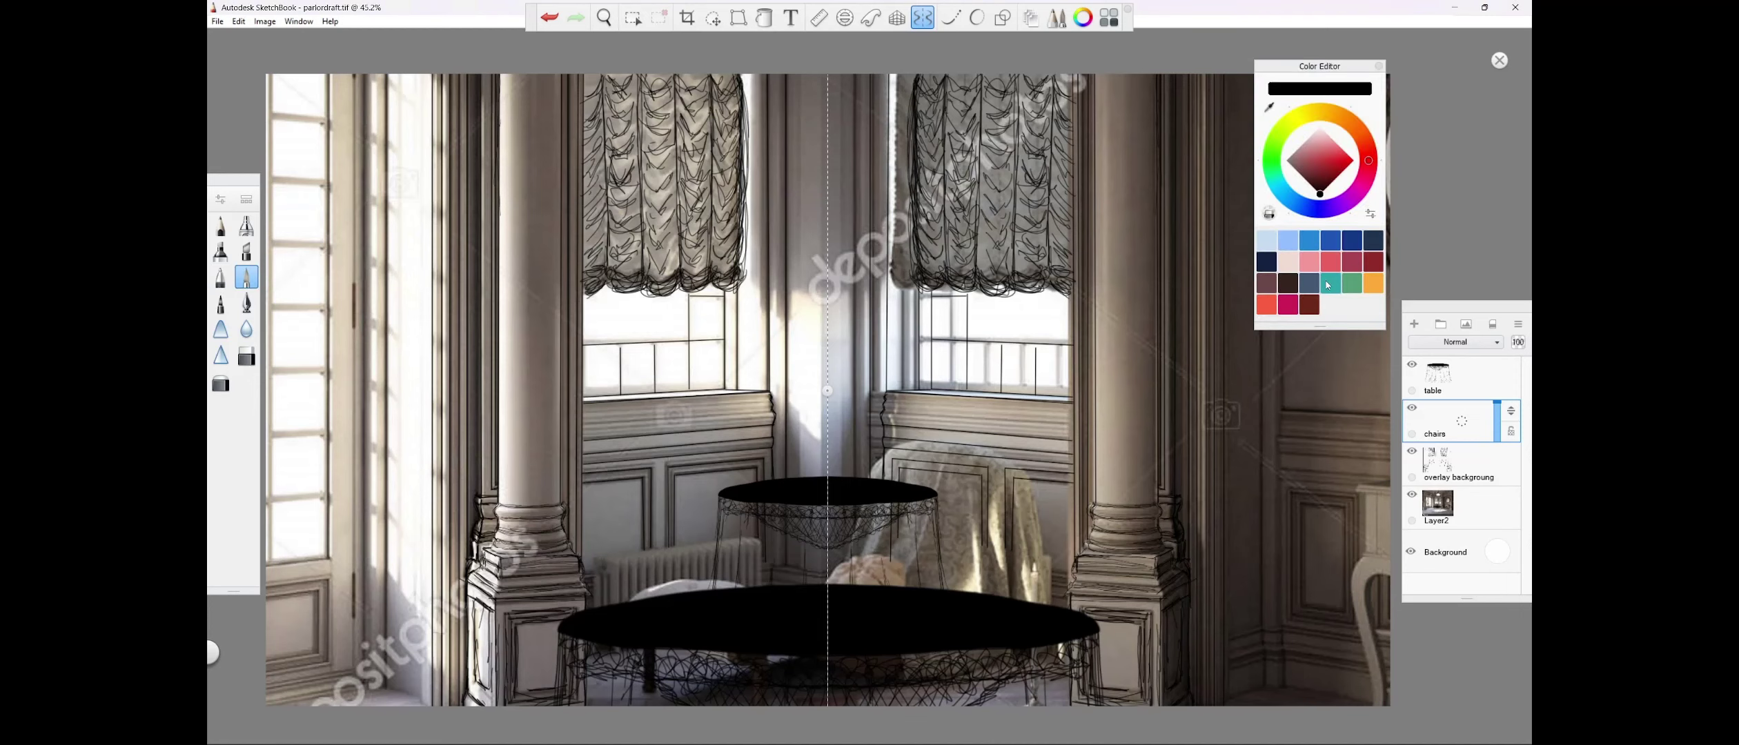
click(1352, 241)
mouse_move(945, 601)
mouse_down()
mouse_move(938, 533)
mouse_move(1157, 455)
mouse_move(1098, 600)
mouse_up()
mouse_move(1103, 607)
mouse_down()
mouse_move(941, 668)
mouse_move(956, 622)
mouse_move(954, 655)
mouse_up()
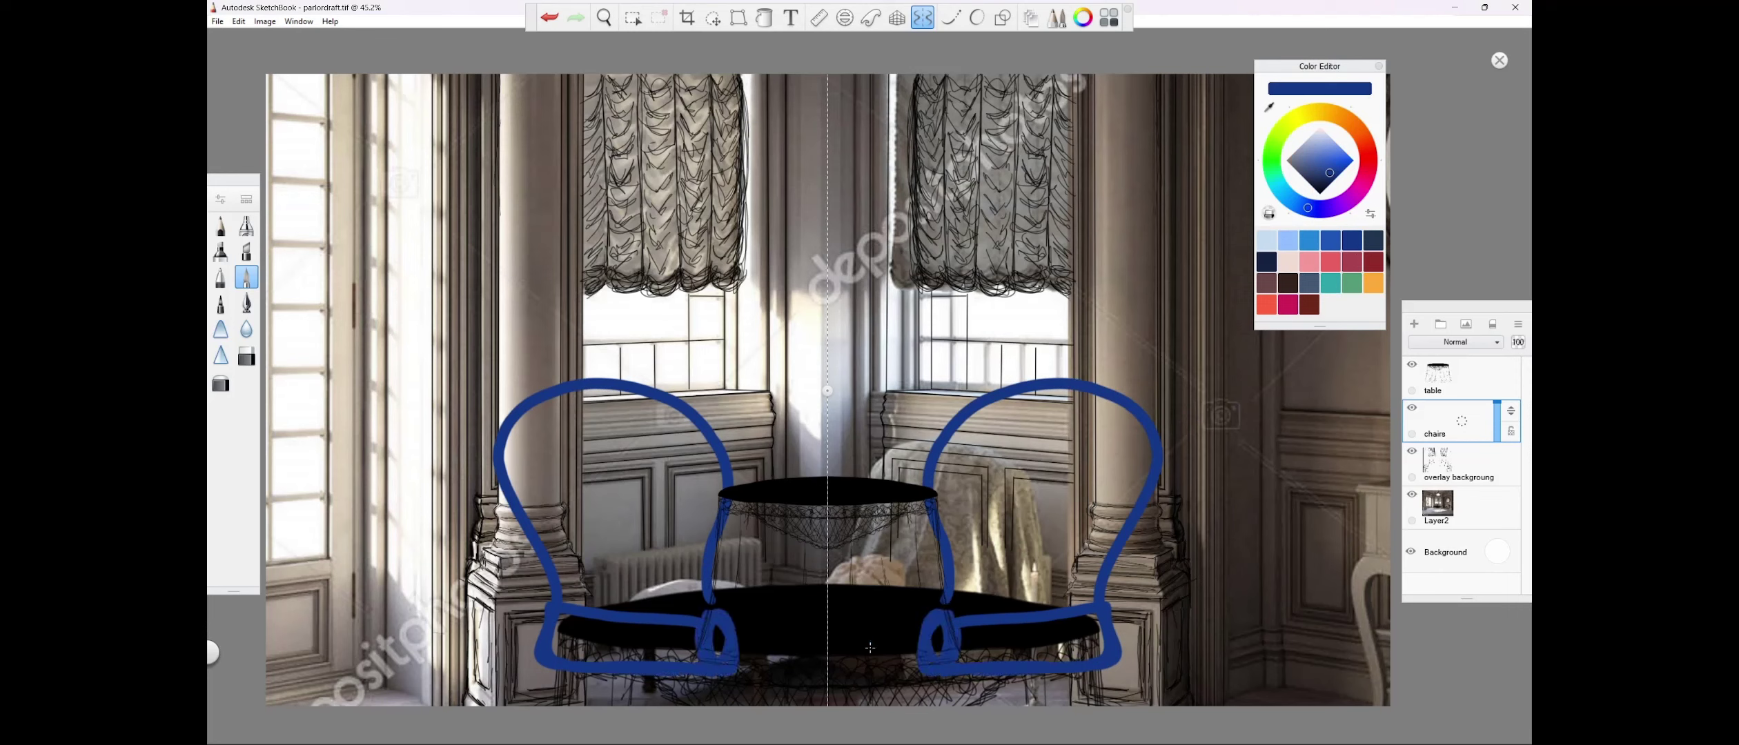
click(547, 17)
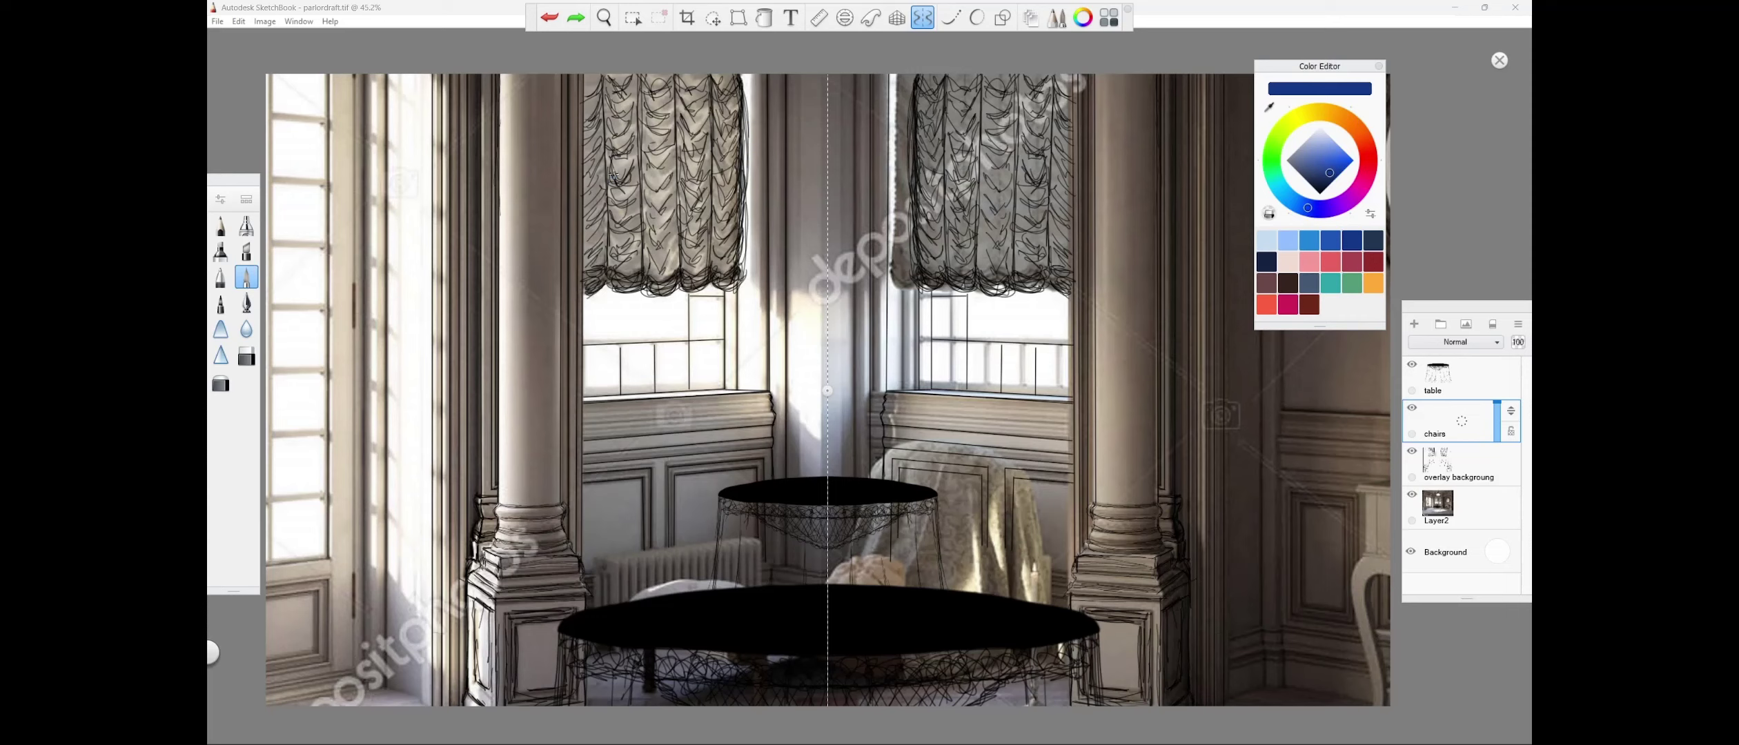
Import the image of the skull-faced figure and place it over the window wall to the right of the table.
click(238, 22)
click(218, 22)
click(219, 24)
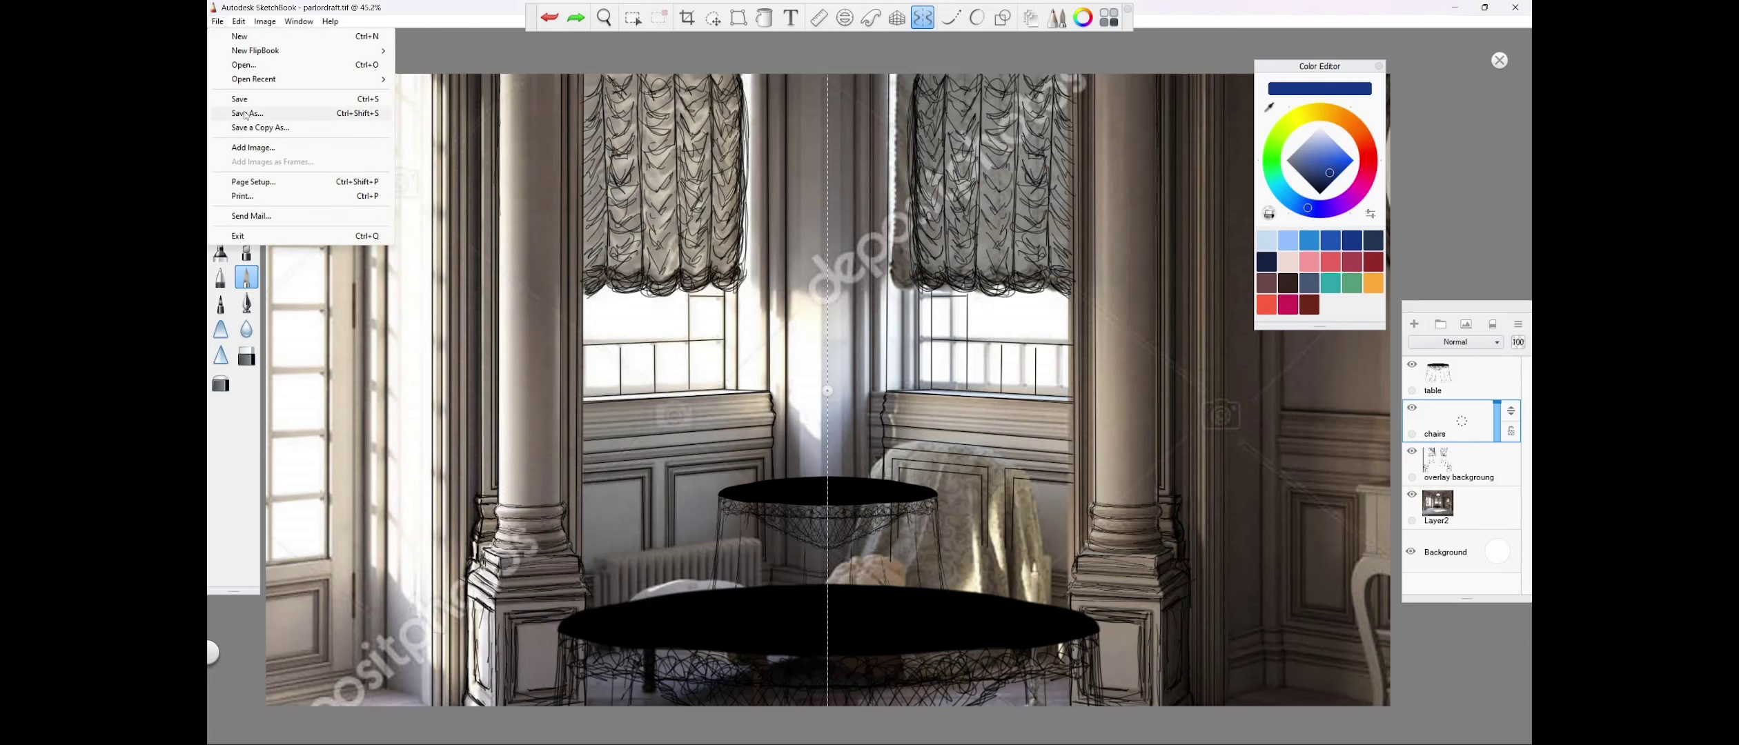
click(238, 198)
double_click(719, 148)
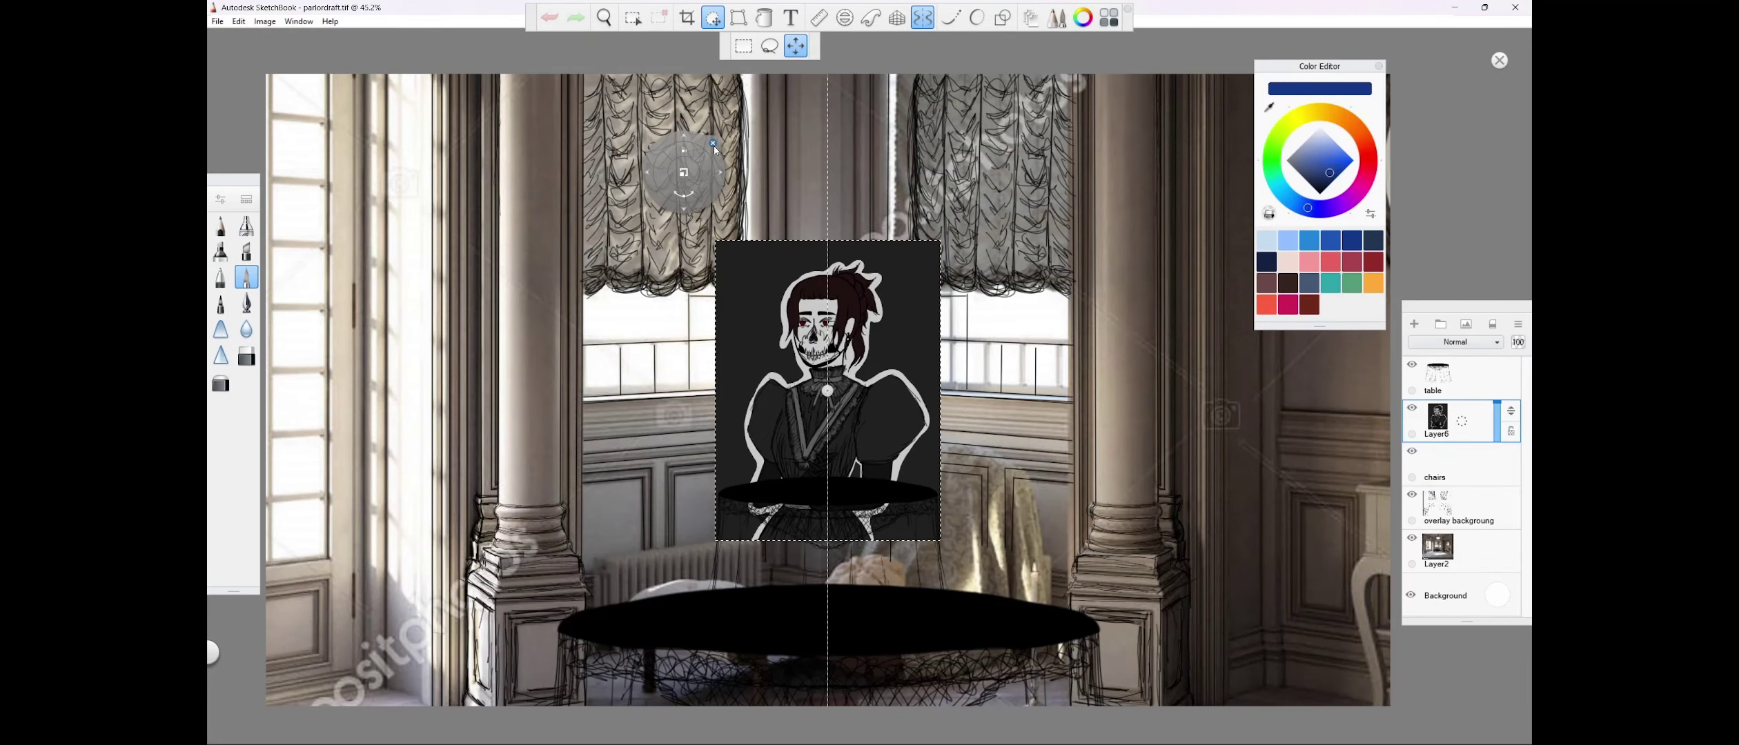
click(728, 396)
mouse_move(735, 436)
mouse_down()
mouse_move(915, 374)
mouse_move(915, 418)
mouse_move(970, 515)
mouse_up()
key(Escape)
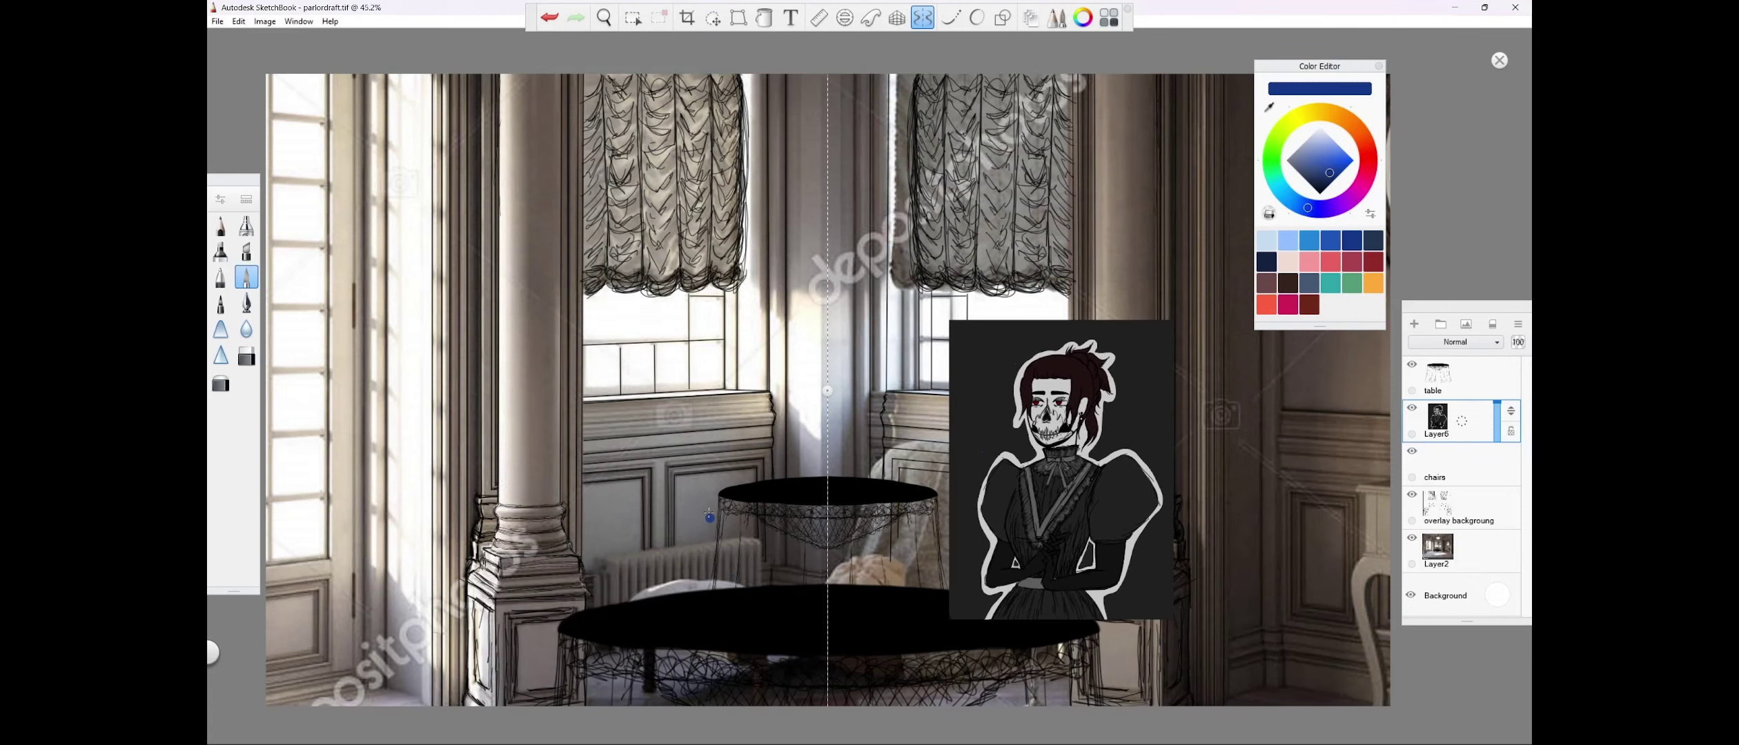
Import the family portrait sketch of the girl and the armchair, and enlarge it to cover most of the canvas.
click(218, 22)
click(290, 99)
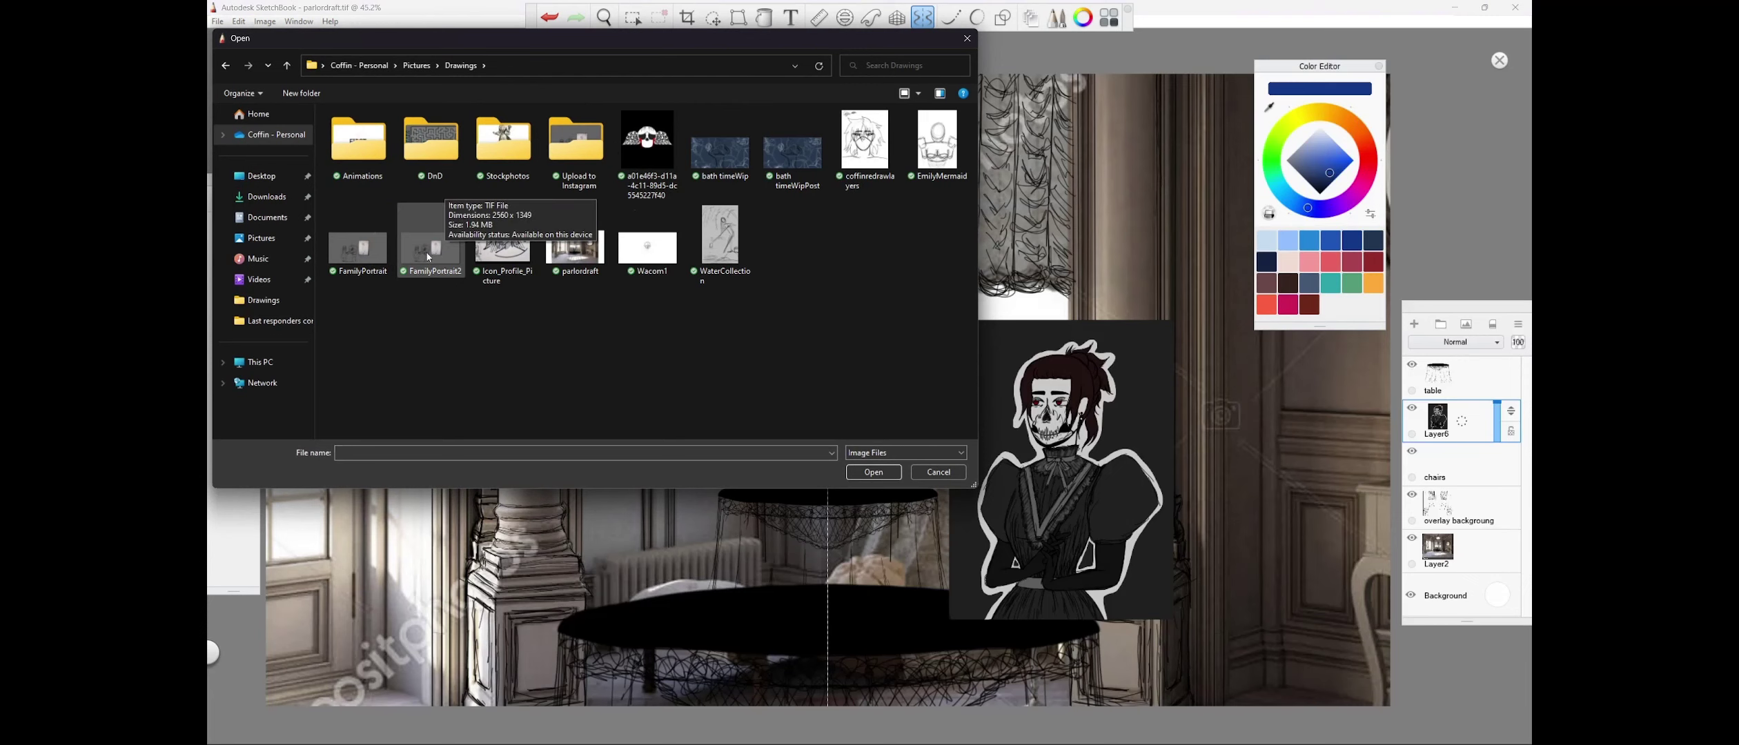
double_click(351, 147)
double_click(350, 147)
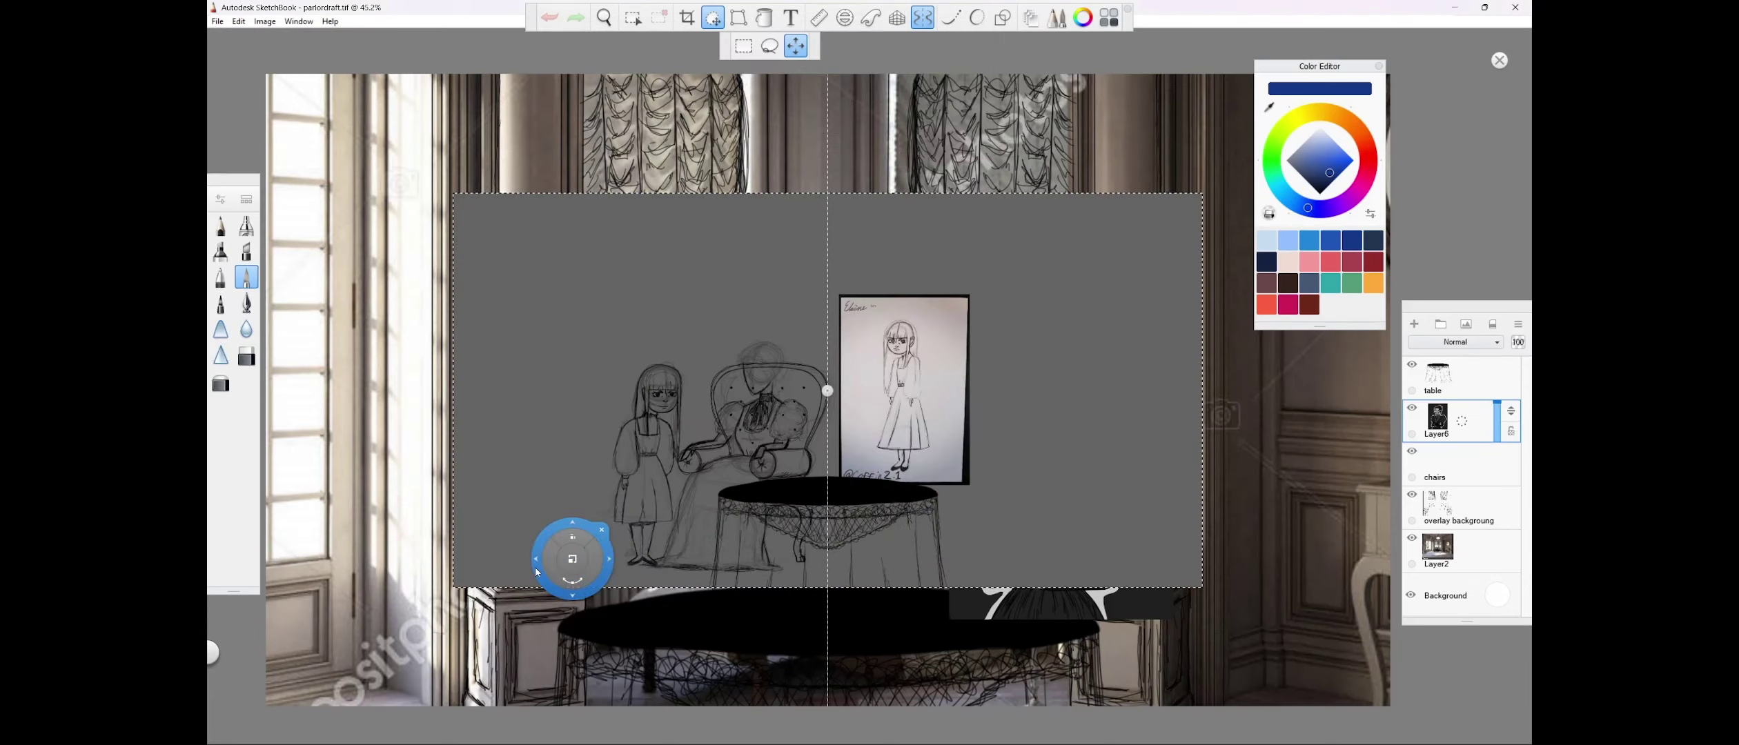
drag(544, 583, 1083, 474)
drag(819, 639, 845, 269)
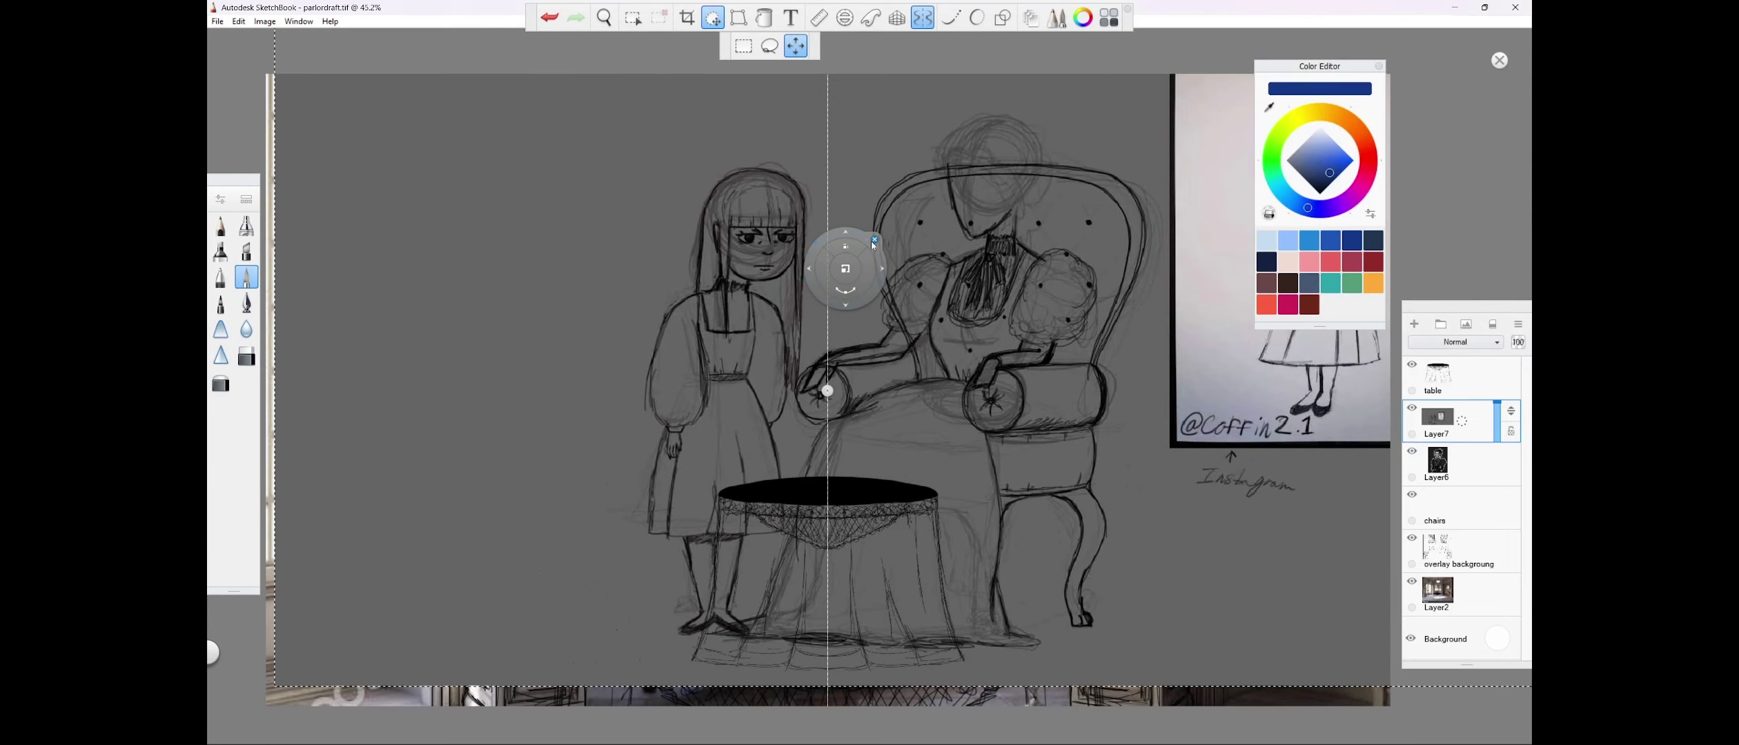
Put the family portrait layer below the skull-faced figure's layer and reduce its opacity to see the room through it.
mouse_move(1449, 419)
mouse_down()
mouse_move(1471, 417)
mouse_move(1454, 583)
mouse_move(1409, 640)
mouse_up()
click(1478, 421)
drag(1496, 406, 1496, 460)
click(1478, 463)
Shift the family portrait sketch right and down so its armchair lies behind the skull-faced figure.
click(713, 18)
mouse_move(587, 442)
mouse_down()
mouse_move(636, 588)
mouse_move(673, 636)
mouse_move(656, 670)
mouse_move(729, 674)
mouse_up()
click(780, 616)
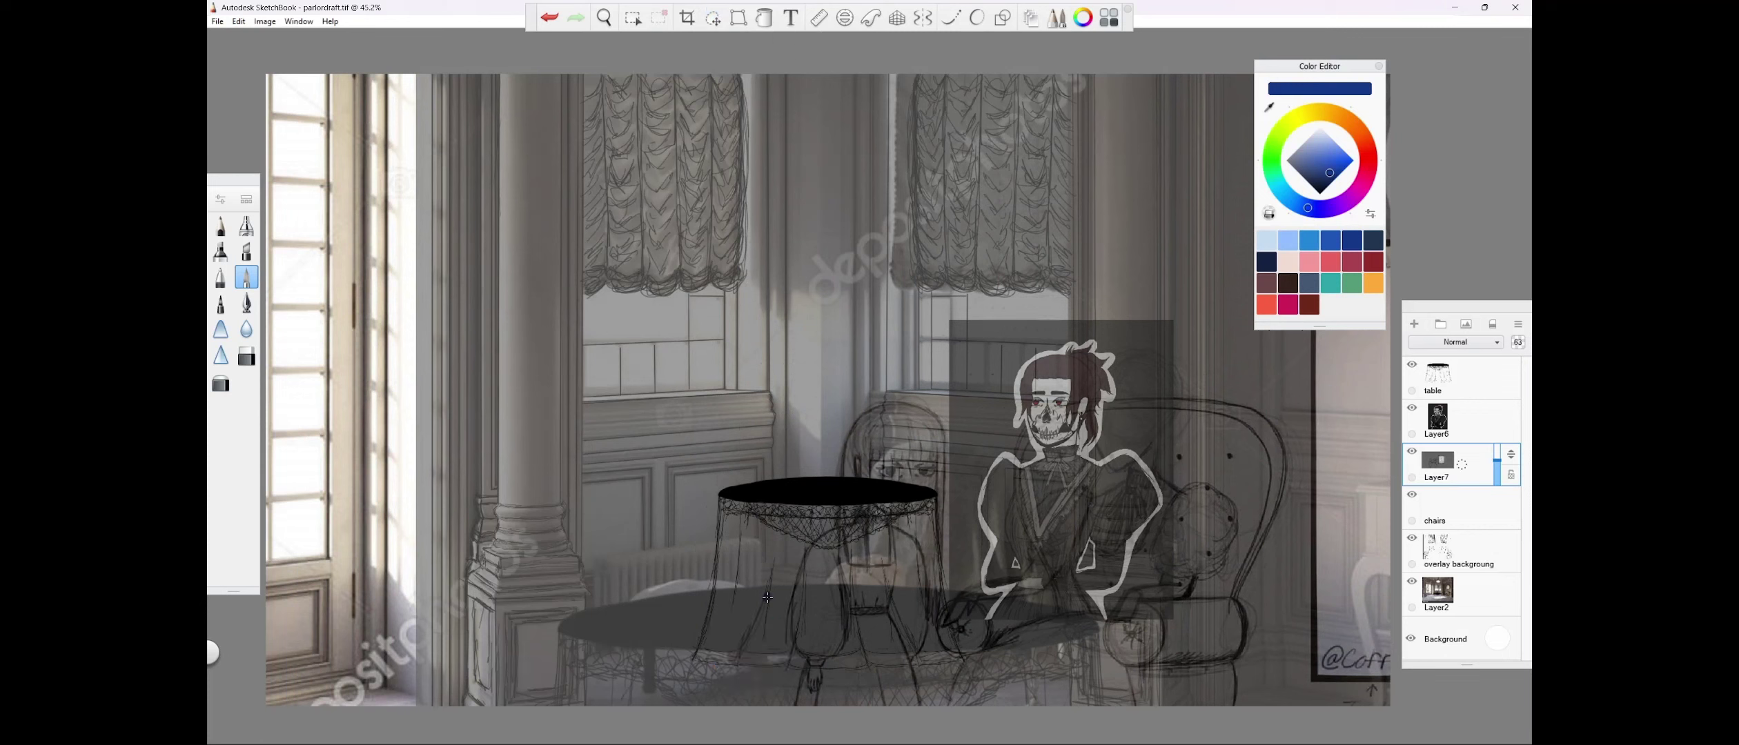
Reduce the skull-faced figure layer's opacity, and move and slightly tilt the figure so it sits in the sketched armchair.
click(1482, 422)
click(633, 18)
click(713, 18)
drag(750, 515, 805, 493)
drag(801, 516, 821, 494)
drag(813, 523, 811, 524)
click(828, 622)
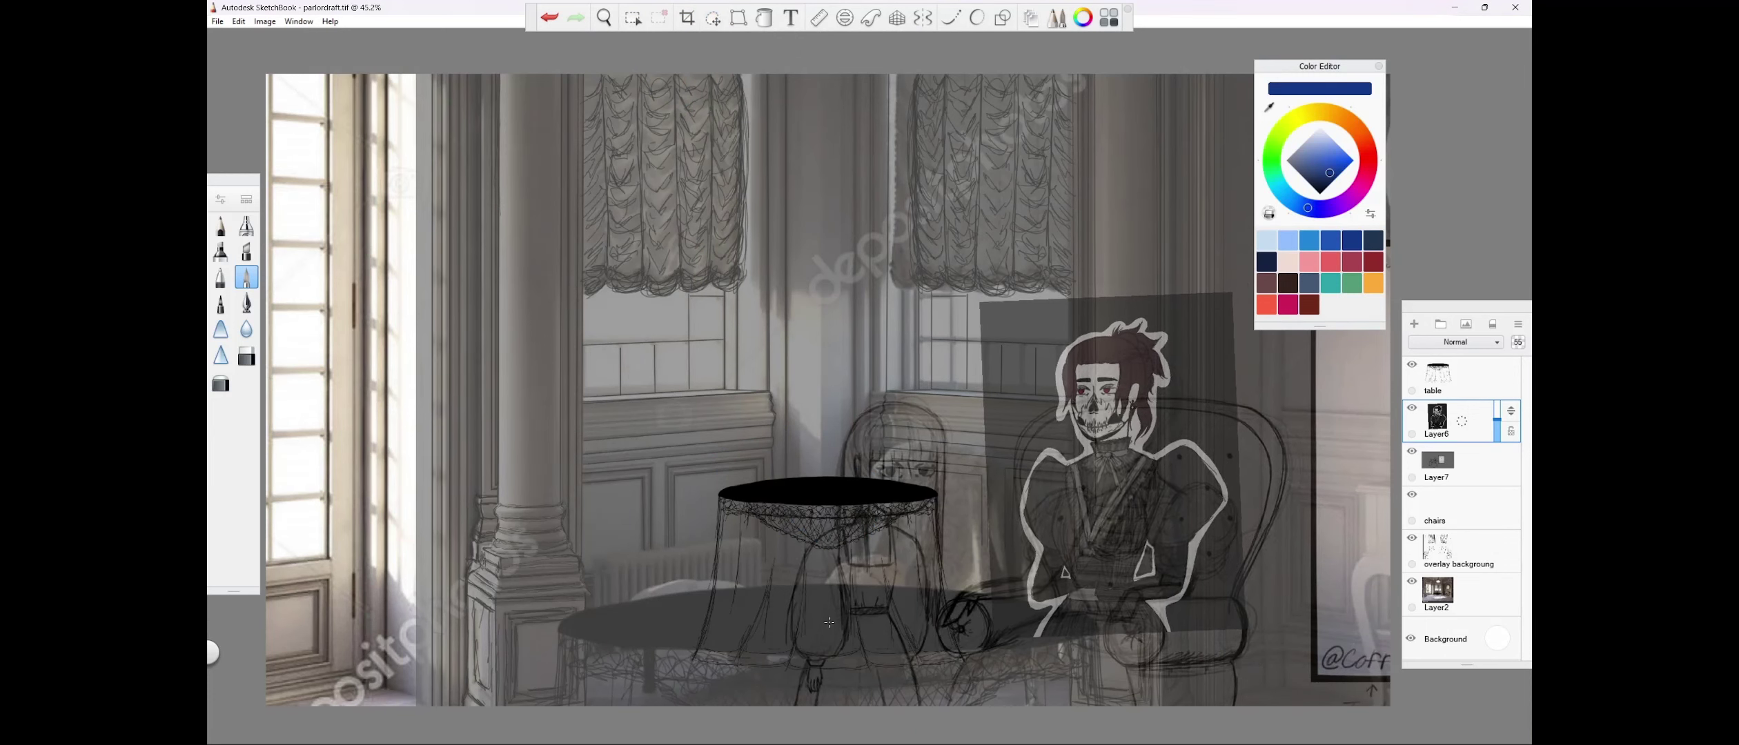
Erase the dark backdrop around the skull-faced figure's folded arms and skirt with the Hard Eraser.
key(e)
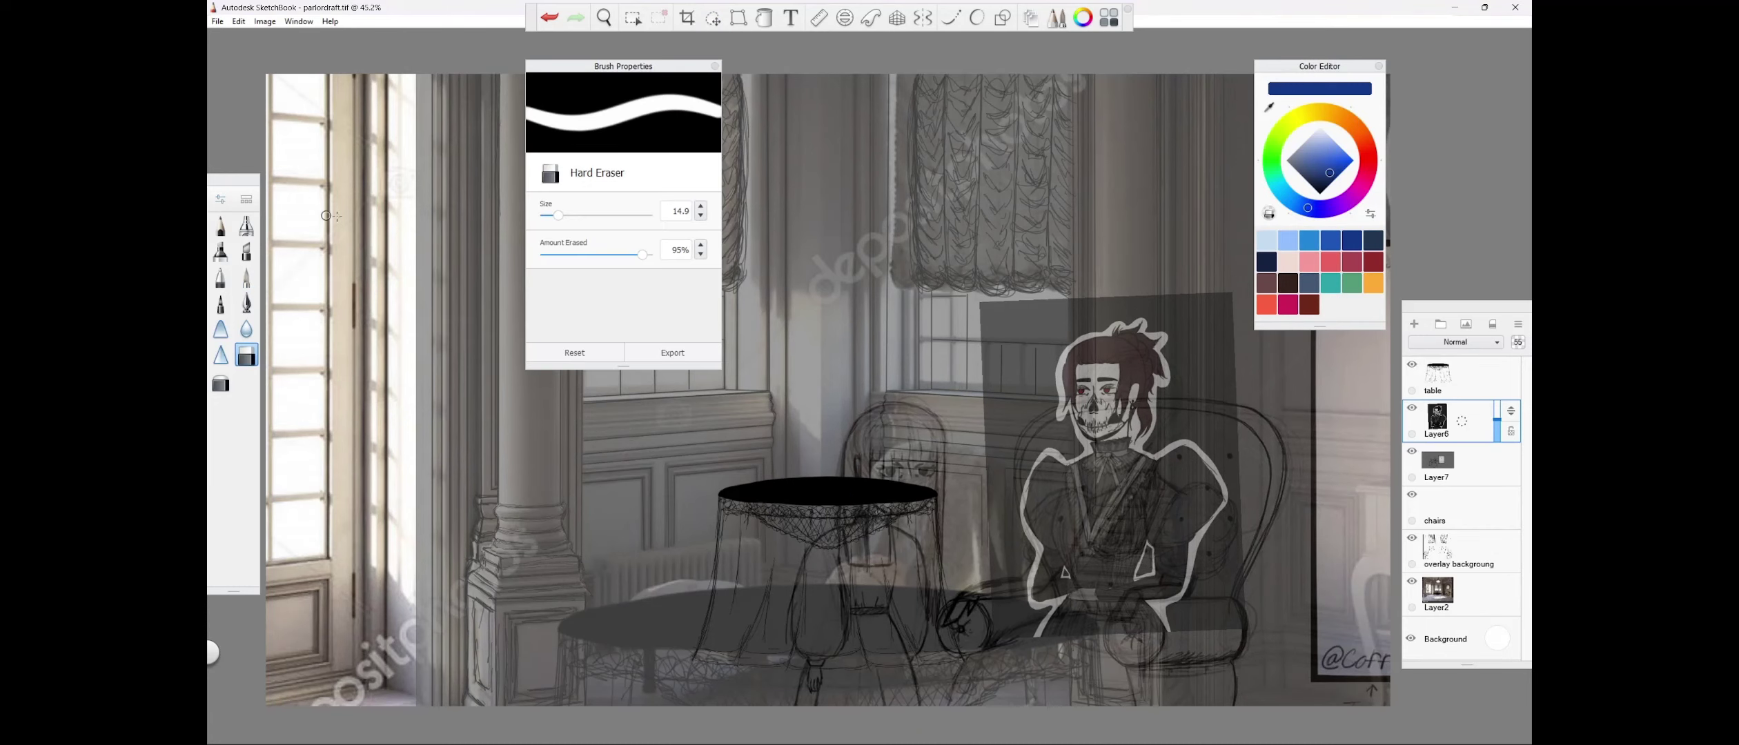
mouse_move(1013, 645)
mouse_down()
mouse_move(1043, 542)
mouse_move(1242, 538)
mouse_up()
drag(1030, 550, 1034, 636)
mouse_move(1185, 640)
mouse_down()
mouse_move(1174, 599)
mouse_move(1229, 549)
mouse_move(1207, 624)
mouse_move(1180, 594)
mouse_up()
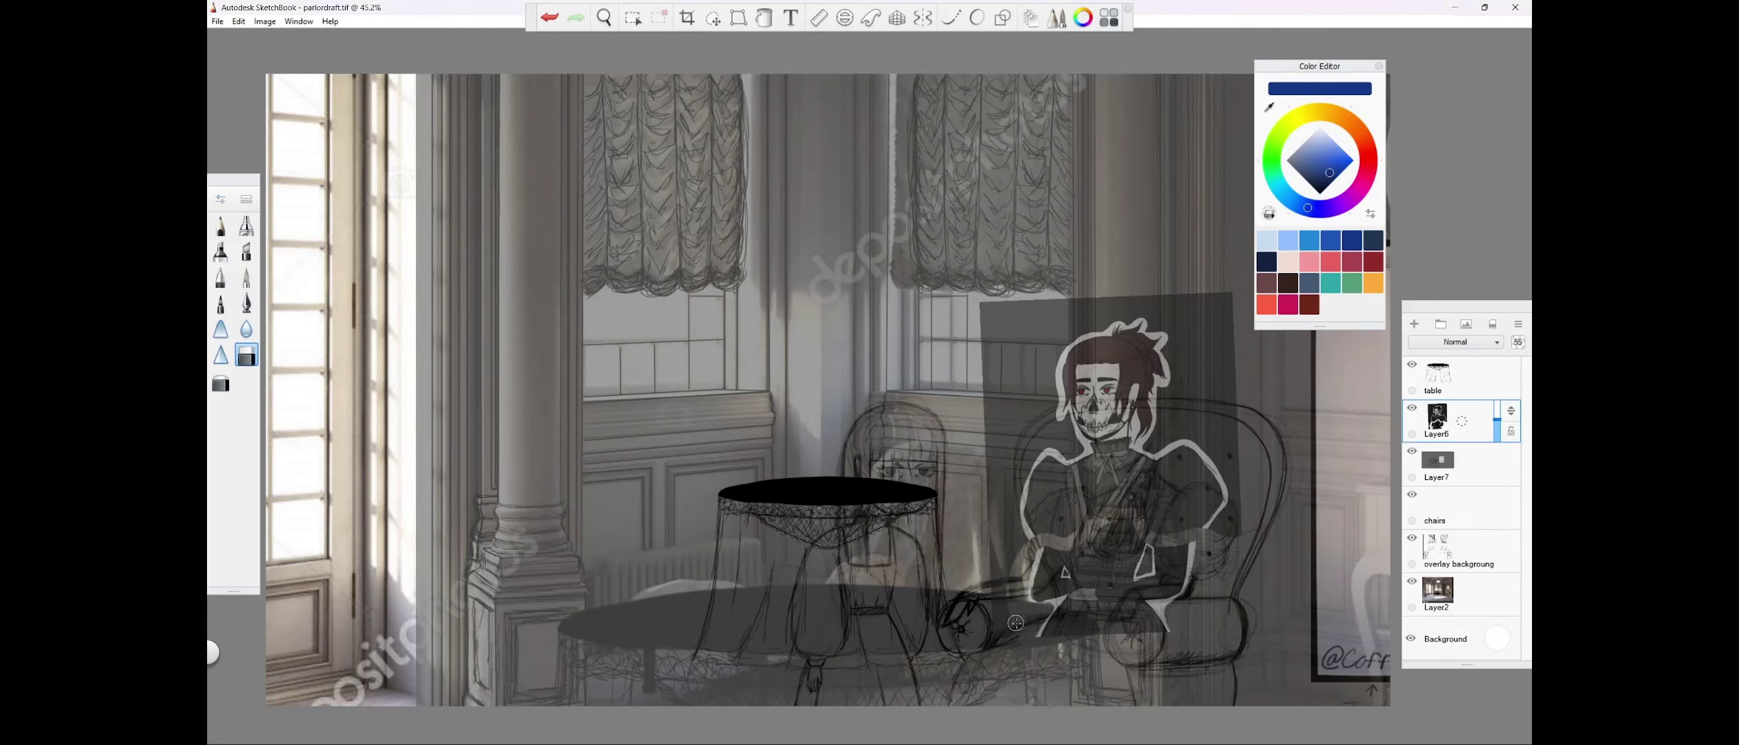
mouse_move(993, 643)
mouse_down()
mouse_move(1006, 539)
mouse_move(1059, 524)
mouse_move(997, 517)
mouse_move(1075, 529)
mouse_move(1238, 430)
mouse_move(1220, 286)
mouse_up()
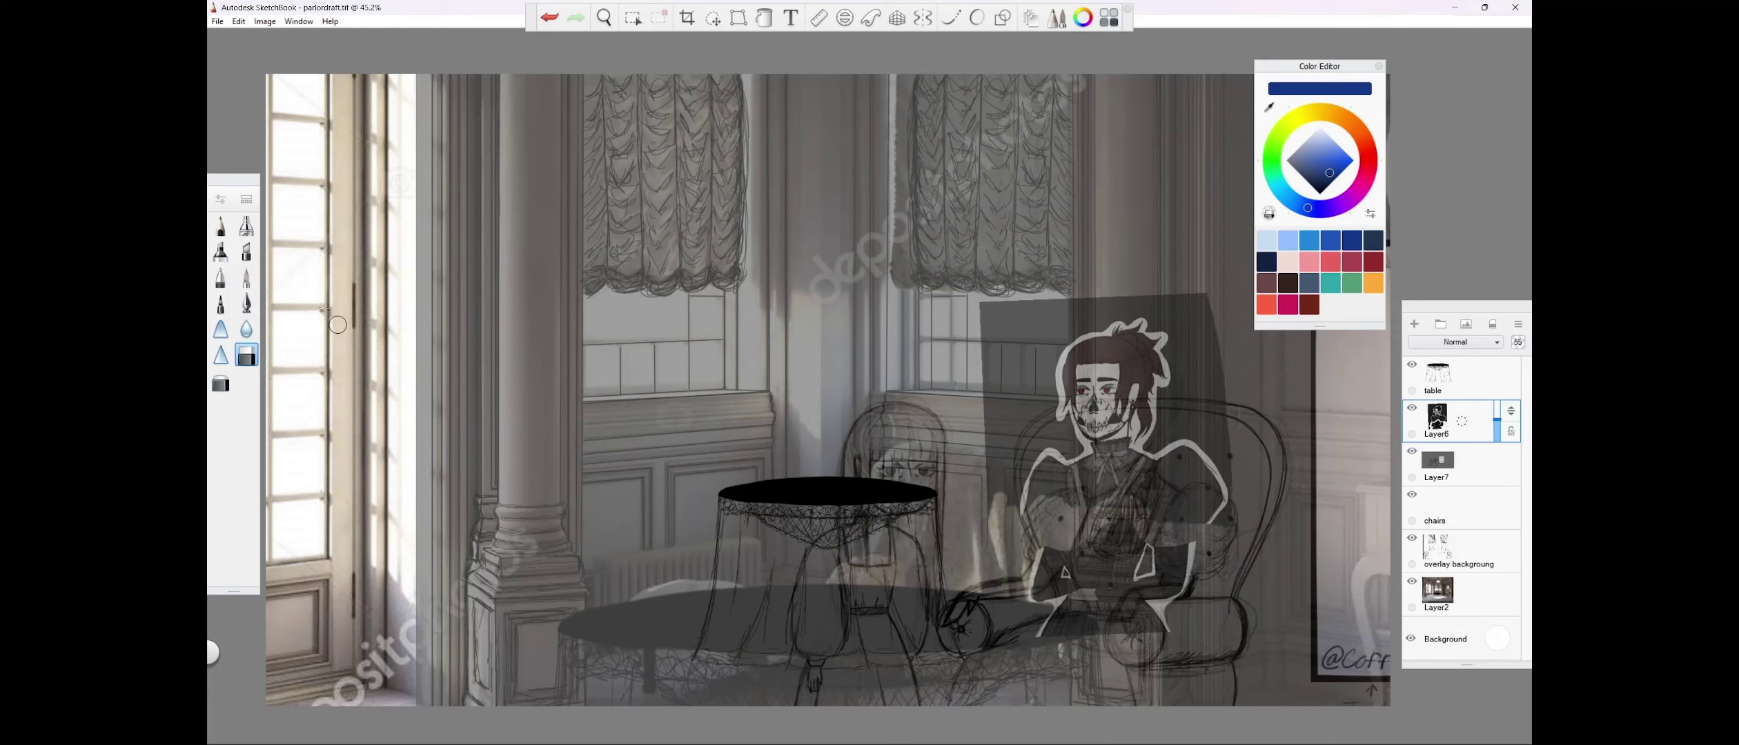
Set the Hard Eraser size to 61.9 and erase the figure's head, shoulders and remaining backdrop, keeping the folded arms.
double_click(246, 355)
drag(592, 216, 601, 215)
mouse_move(1201, 455)
mouse_down()
mouse_move(1231, 518)
mouse_move(1049, 483)
mouse_move(1234, 516)
mouse_up()
mouse_move(1135, 450)
mouse_down()
mouse_move(1204, 332)
mouse_move(997, 434)
mouse_up()
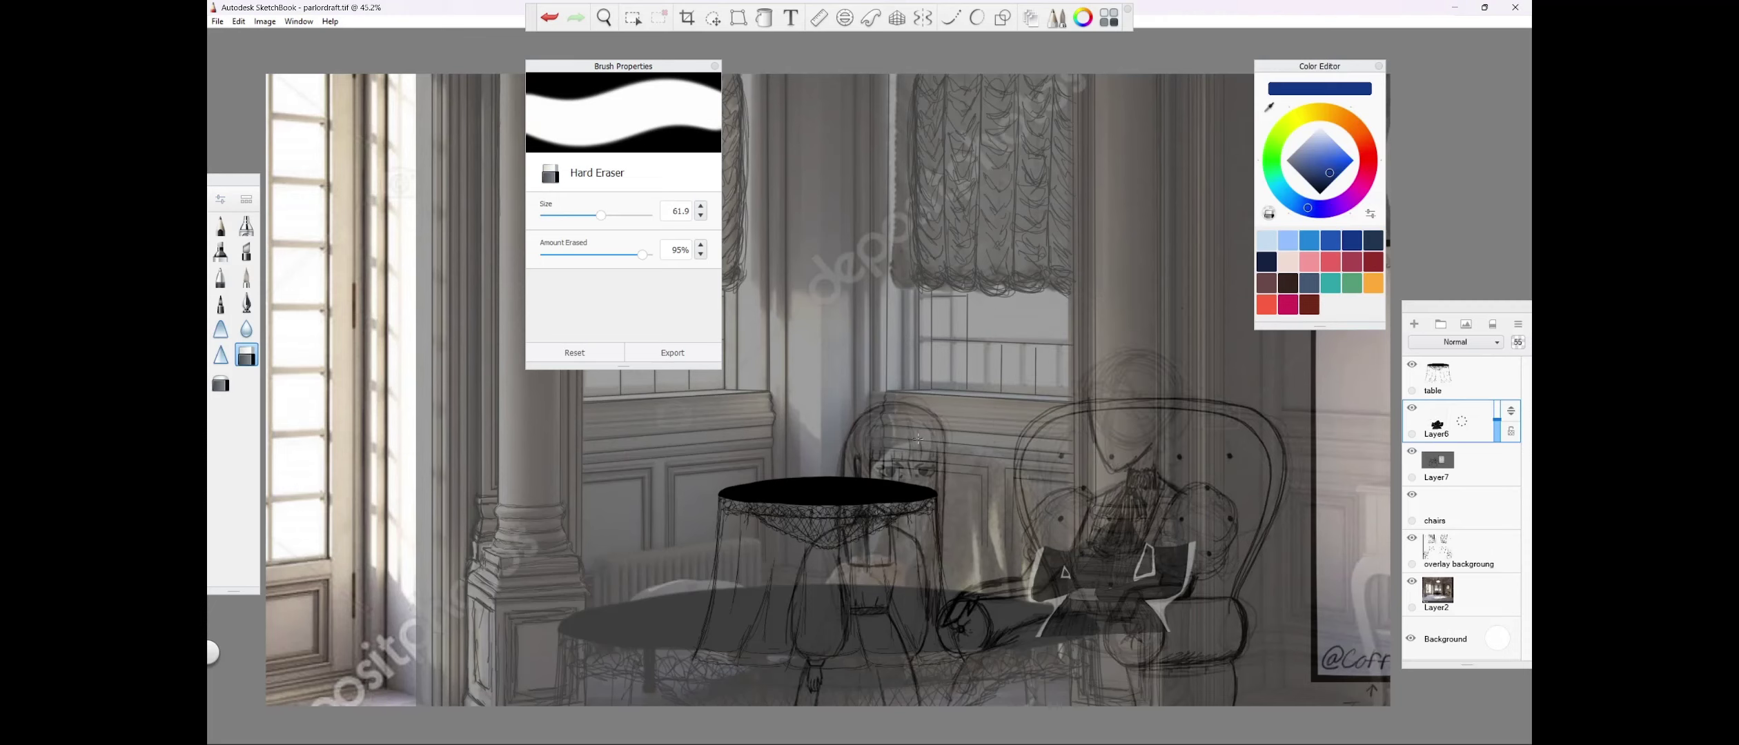
Restore the folded-arms layer and the family portrait layer to full opacity.
drag(1496, 420, 1497, 400)
click(1483, 466)
drag(1496, 464, 1496, 434)
Erase the family portrait's grey area around the armchair with the Hard Eraser at size 231.4, and reduce the eraser size to 7.2.
click(899, 674)
key(ctrl+z)
mouse_move(921, 712)
mouse_down()
mouse_move(942, 576)
mouse_move(997, 444)
mouse_move(1114, 322)
mouse_move(1318, 463)
mouse_move(1275, 705)
mouse_move(1317, 546)
mouse_move(1342, 721)
mouse_up()
drag(601, 215, 633, 215)
click(923, 263)
key(ctrl+z)
mouse_move(1110, 244)
mouse_down()
mouse_move(924, 441)
mouse_move(793, 683)
mouse_move(469, 97)
mouse_move(1342, 390)
mouse_move(1283, 179)
mouse_move(1249, 303)
mouse_move(1270, 331)
mouse_up()
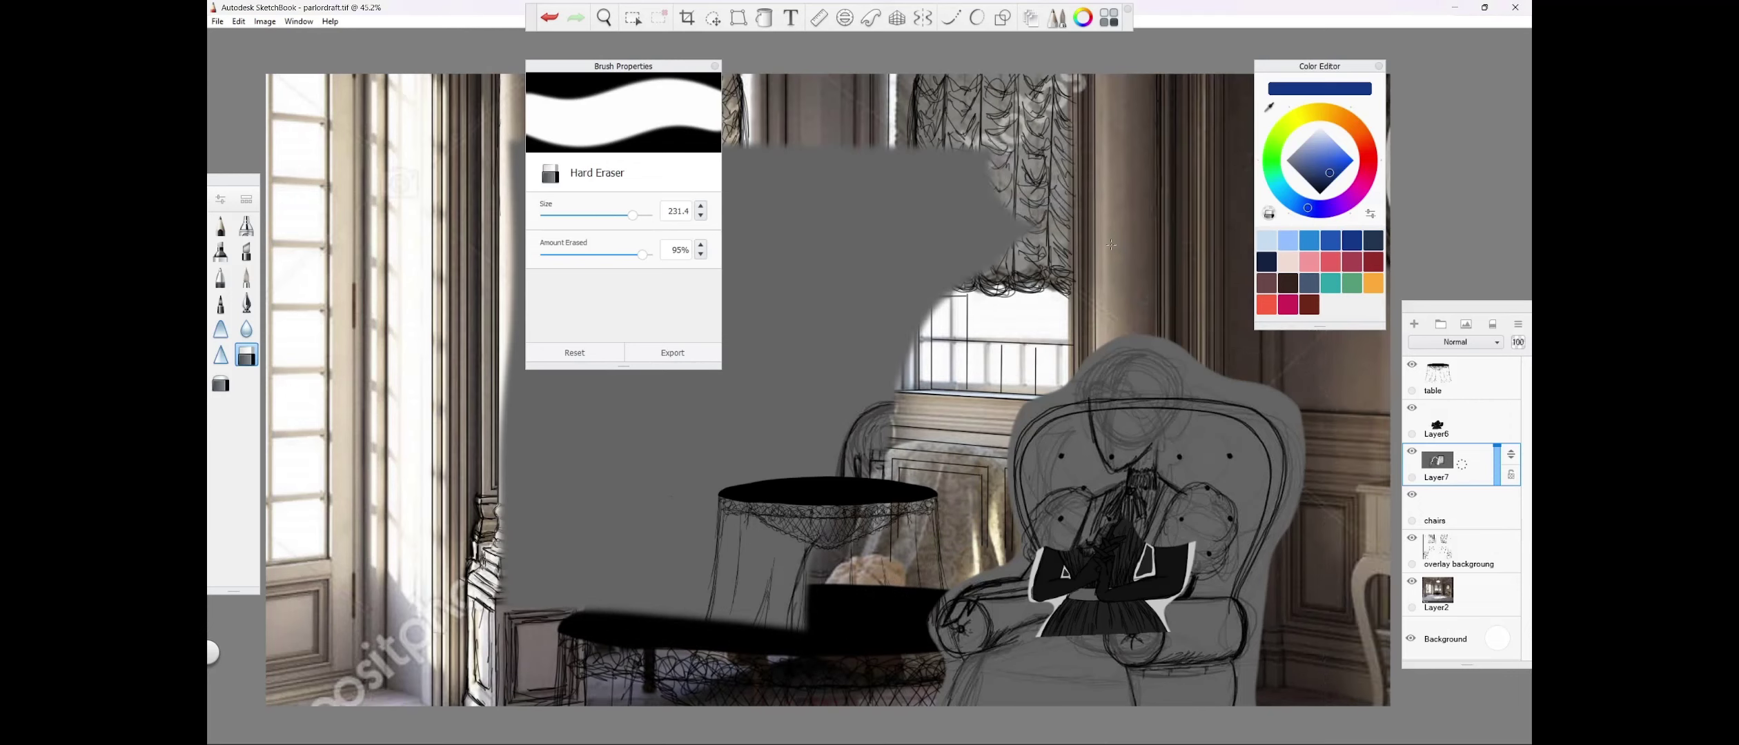
mouse_move(1060, 224)
mouse_down()
mouse_move(766, 587)
mouse_move(676, 462)
mouse_move(621, 428)
mouse_move(552, 514)
mouse_up()
drag(598, 68, 368, 64)
click(320, 211)
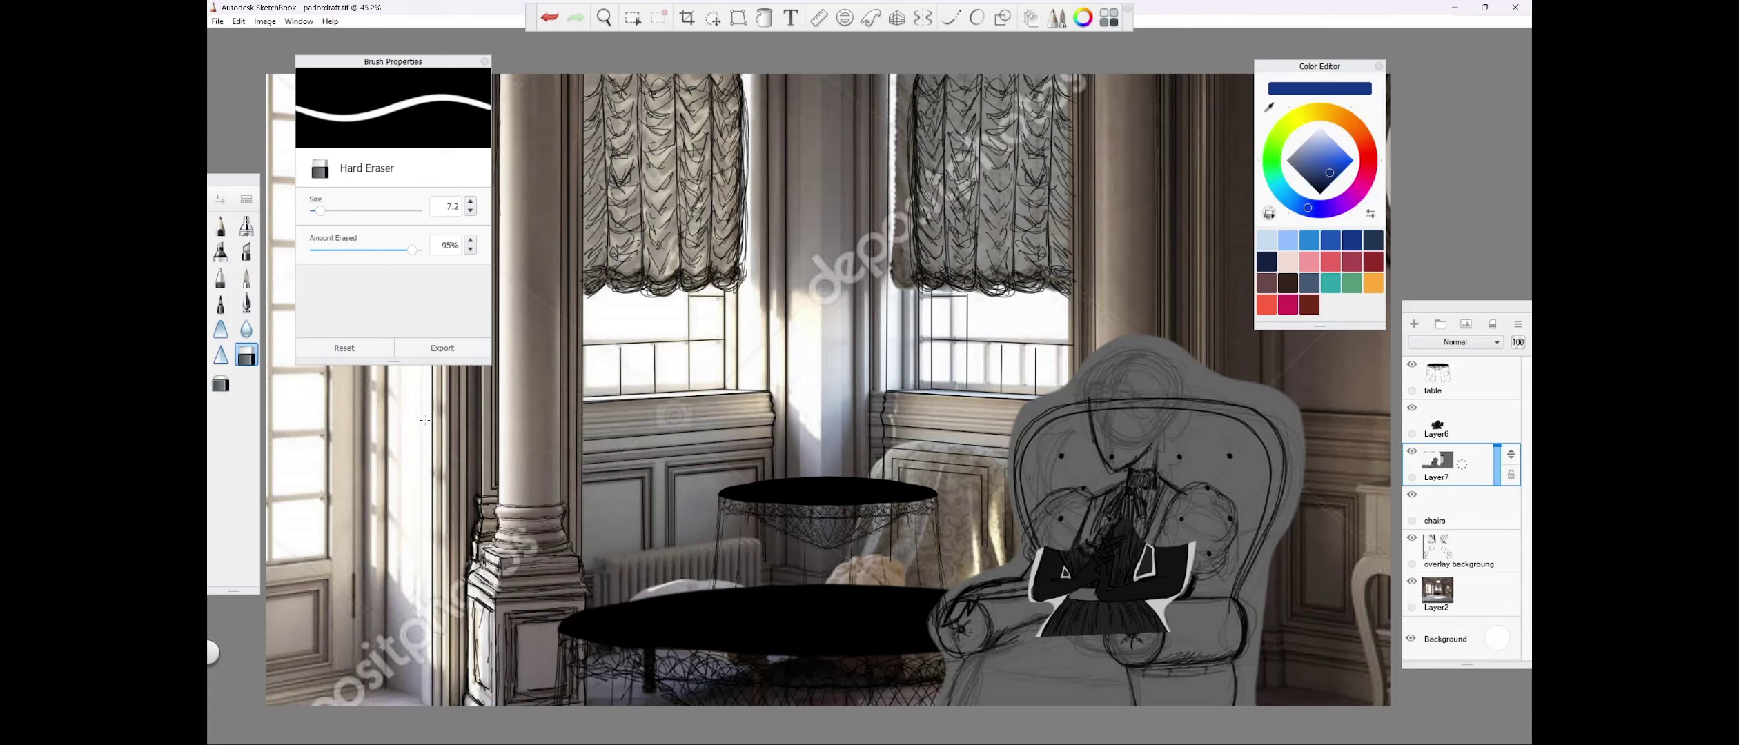
Move the chairs layer directly below the table layer and lower the opacity of the room photo on Layer2.
click(1439, 509)
drag(1512, 497, 1511, 413)
click(1439, 376)
click(713, 18)
click(1439, 592)
drag(1497, 577, 1497, 591)
Enlarge the table and move it down to cover the large foreground tabletop, hiding the figure and portrait layers only while positioning it.
click(1439, 376)
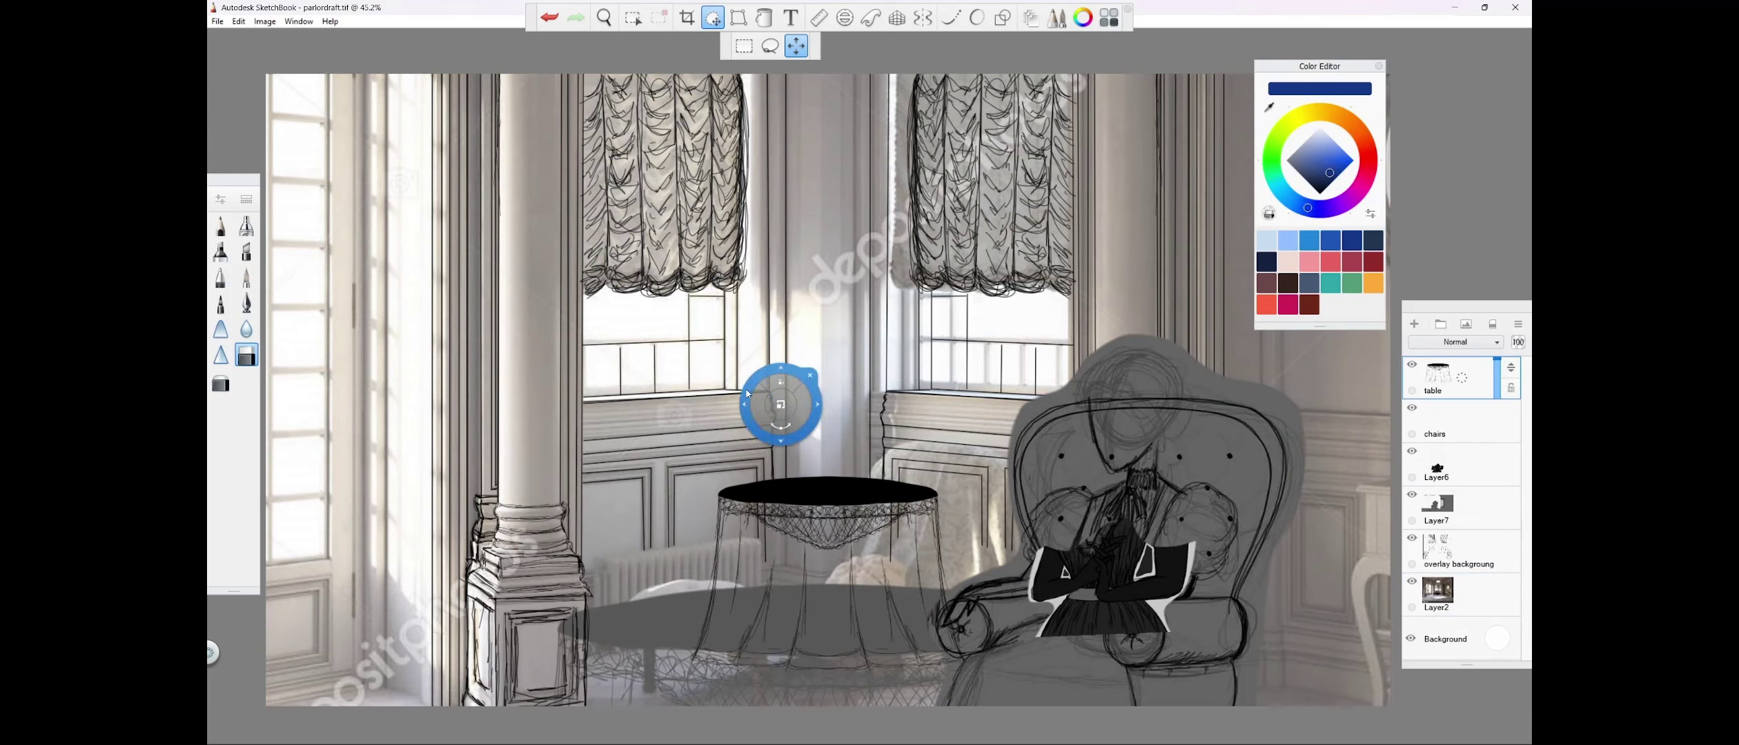
drag(780, 414, 811, 309)
mouse_move(810, 322)
mouse_down()
mouse_move(797, 566)
mouse_move(830, 457)
mouse_up()
click(1411, 494)
click(1412, 451)
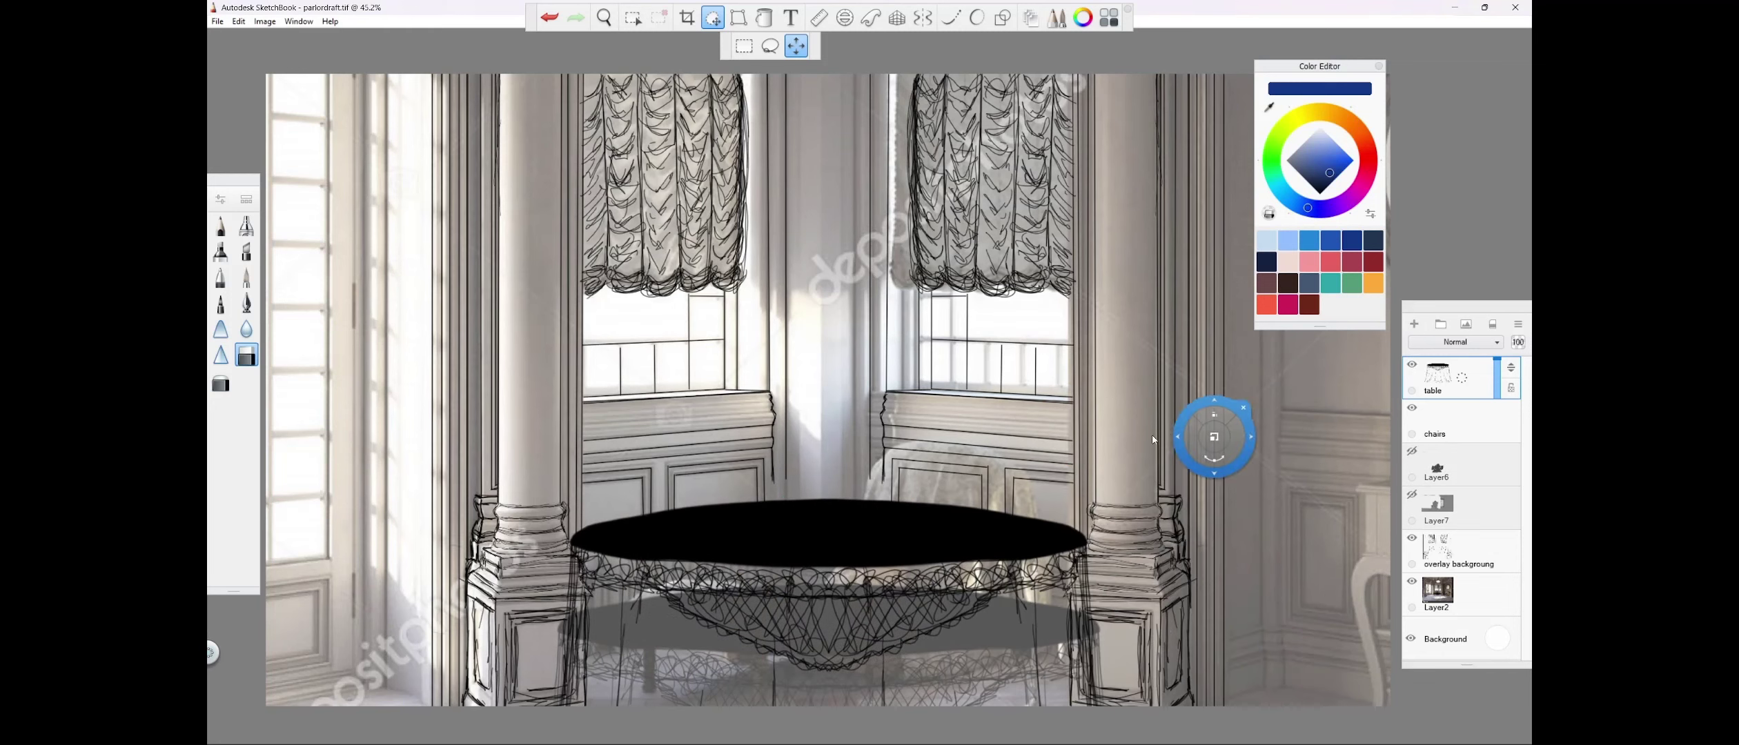
drag(677, 292, 661, 375)
drag(679, 459, 692, 462)
drag(691, 462, 690, 464)
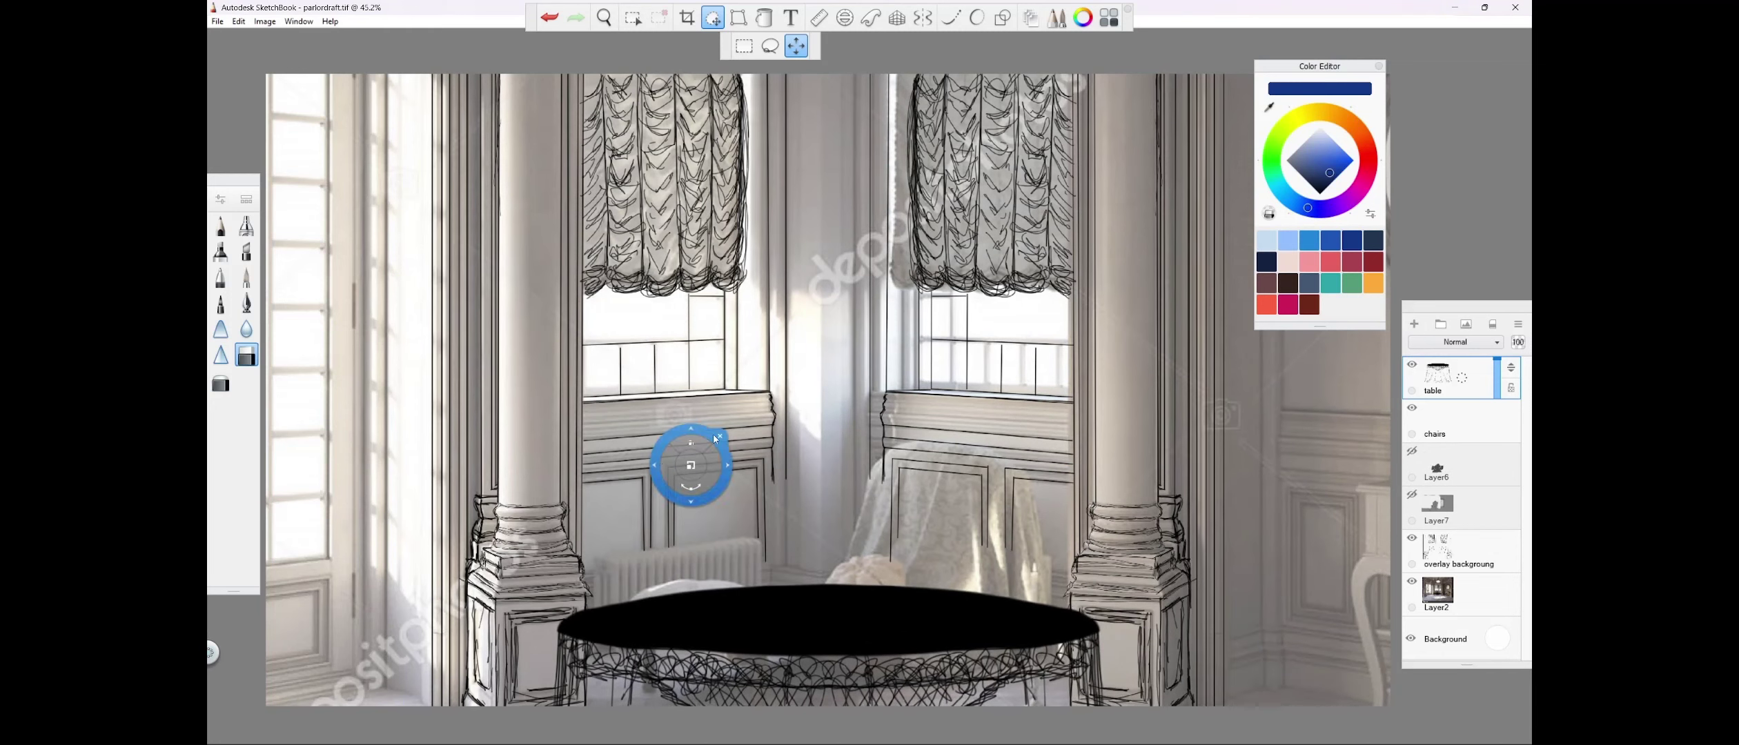
click(683, 388)
click(1412, 451)
click(1412, 494)
With the folded-arms layer hidden, trace the sketched armchair in dark blue on the chairs layer and lower the table layer's opacity.
click(1458, 418)
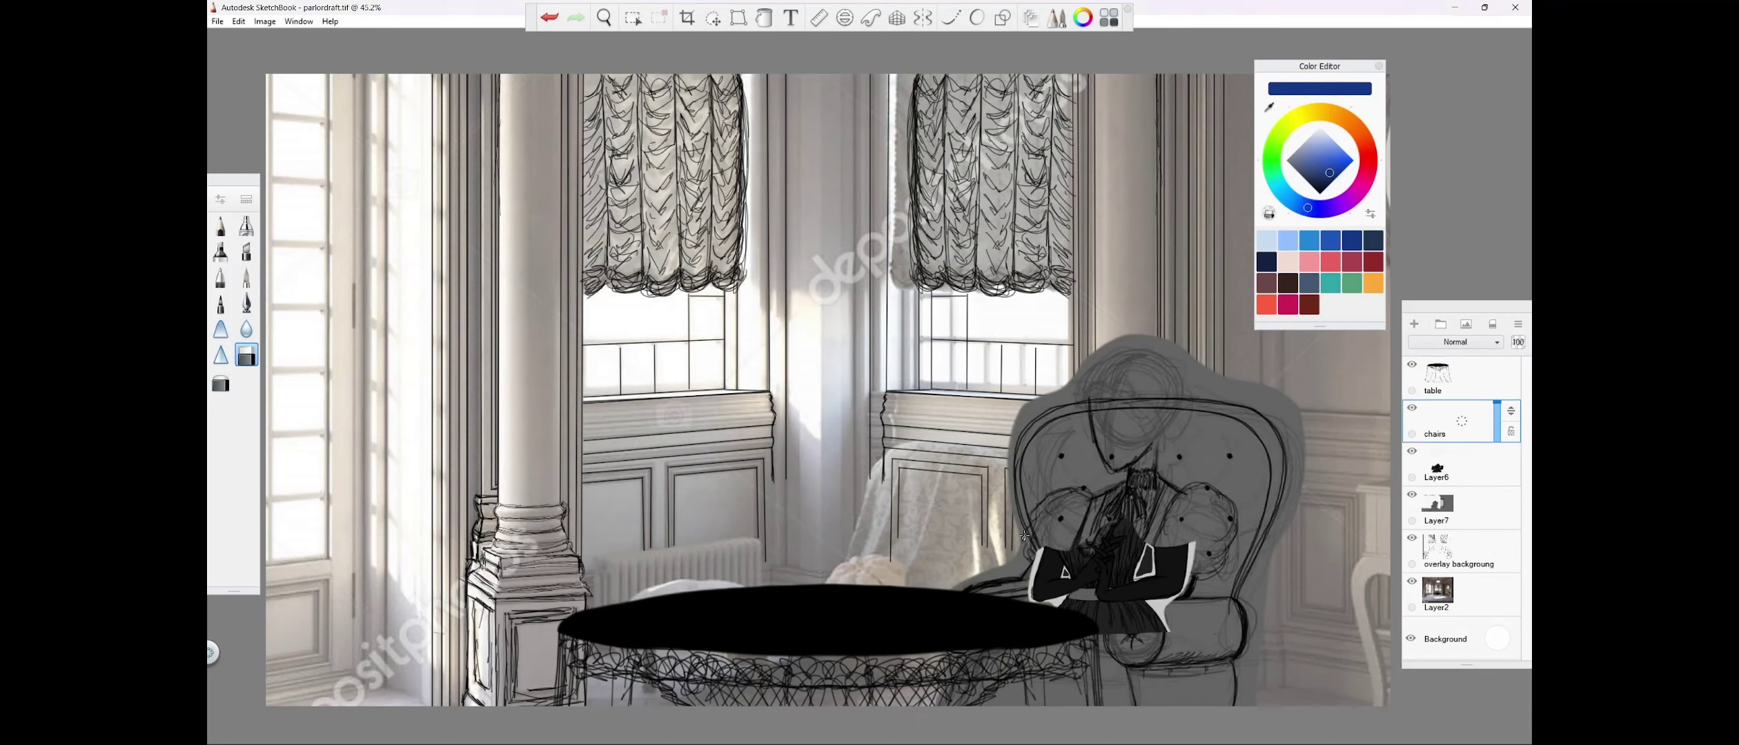
click(221, 279)
click(1412, 451)
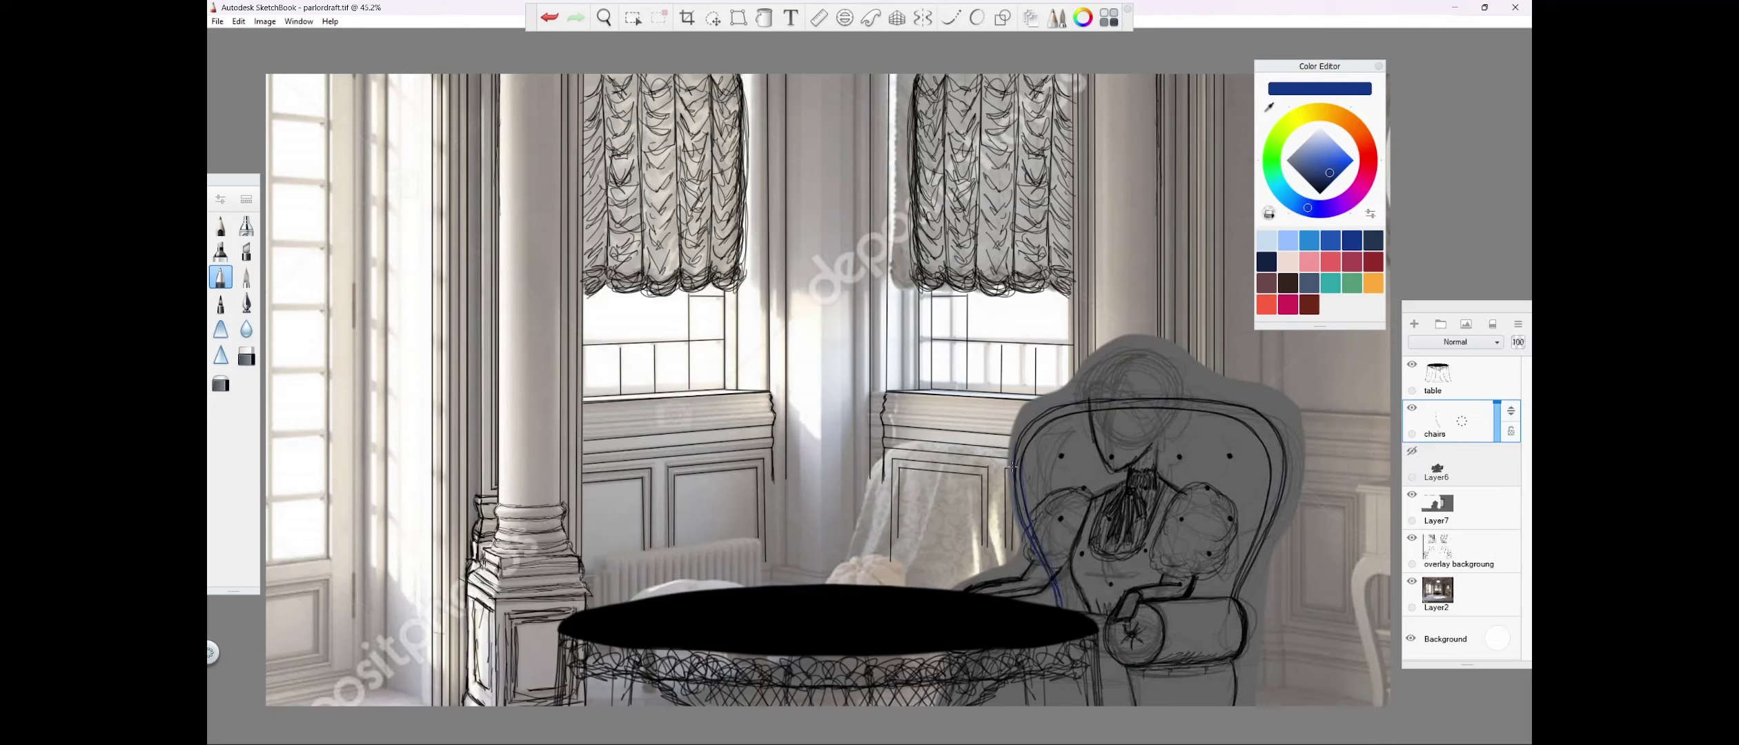
drag(1286, 495, 1276, 439)
key(ctrl+z)
drag(1283, 462, 1270, 421)
click(1462, 376)
drag(1496, 361, 1496, 379)
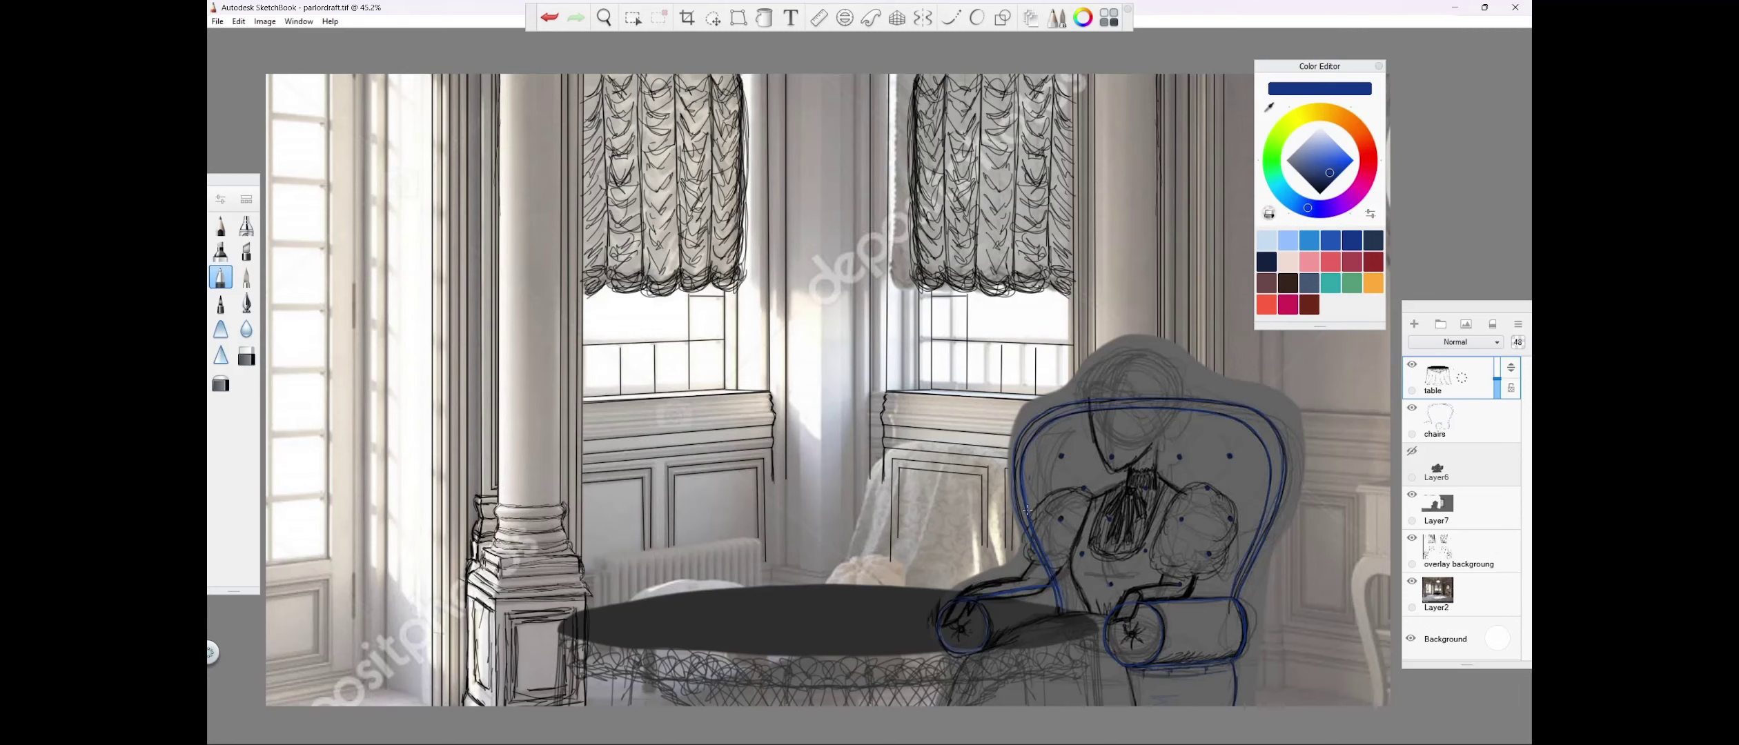
Try an eraser stroke across the far armrest on the table layer, and undo it together with the blue backrest button dots.
click(603, 17)
drag(649, 143, 632, 469)
click(247, 355)
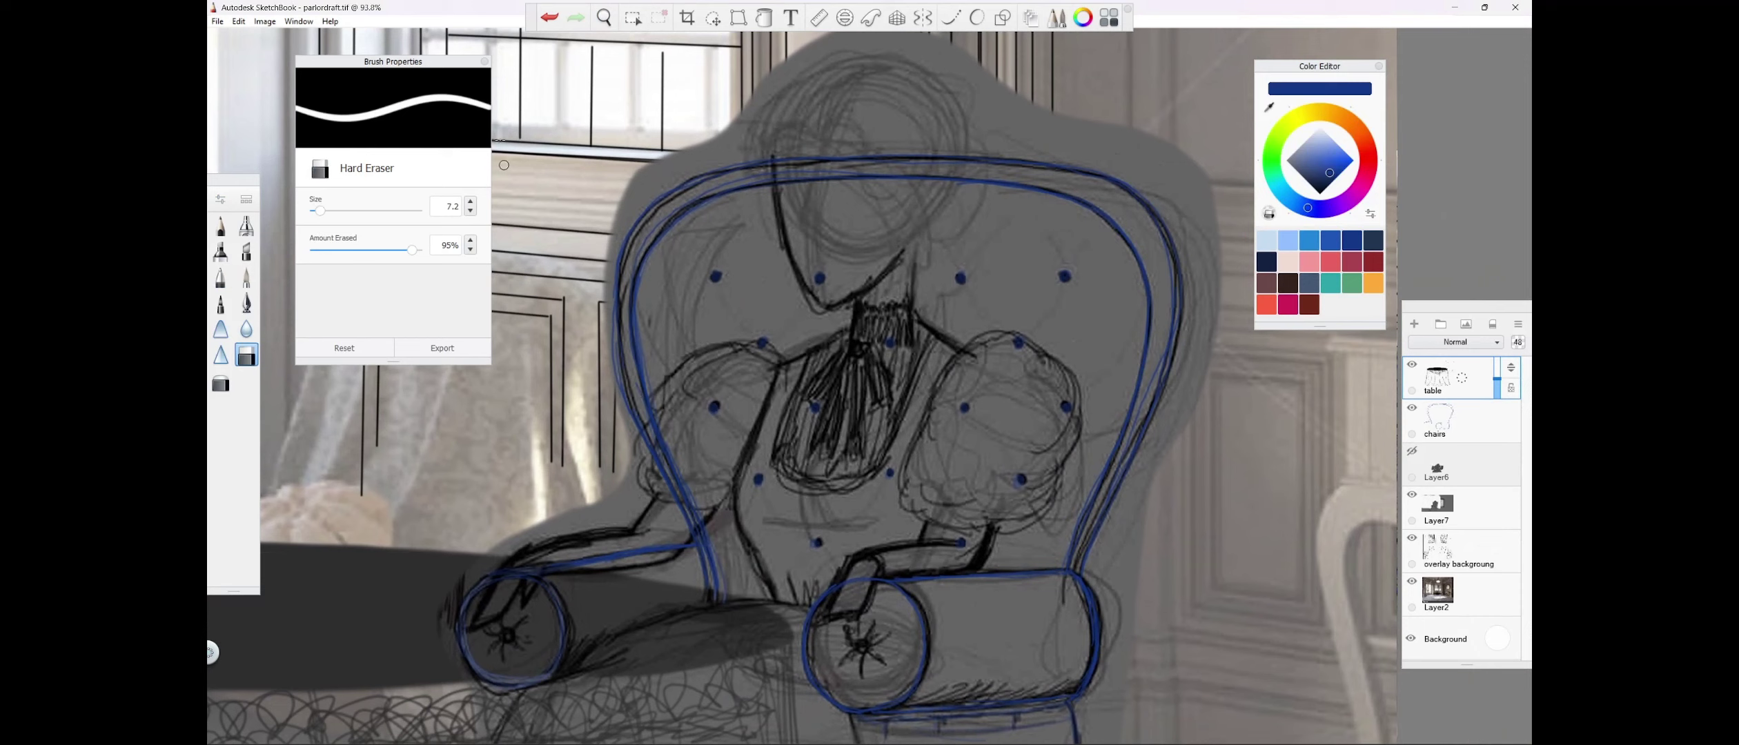
drag(434, 578, 542, 630)
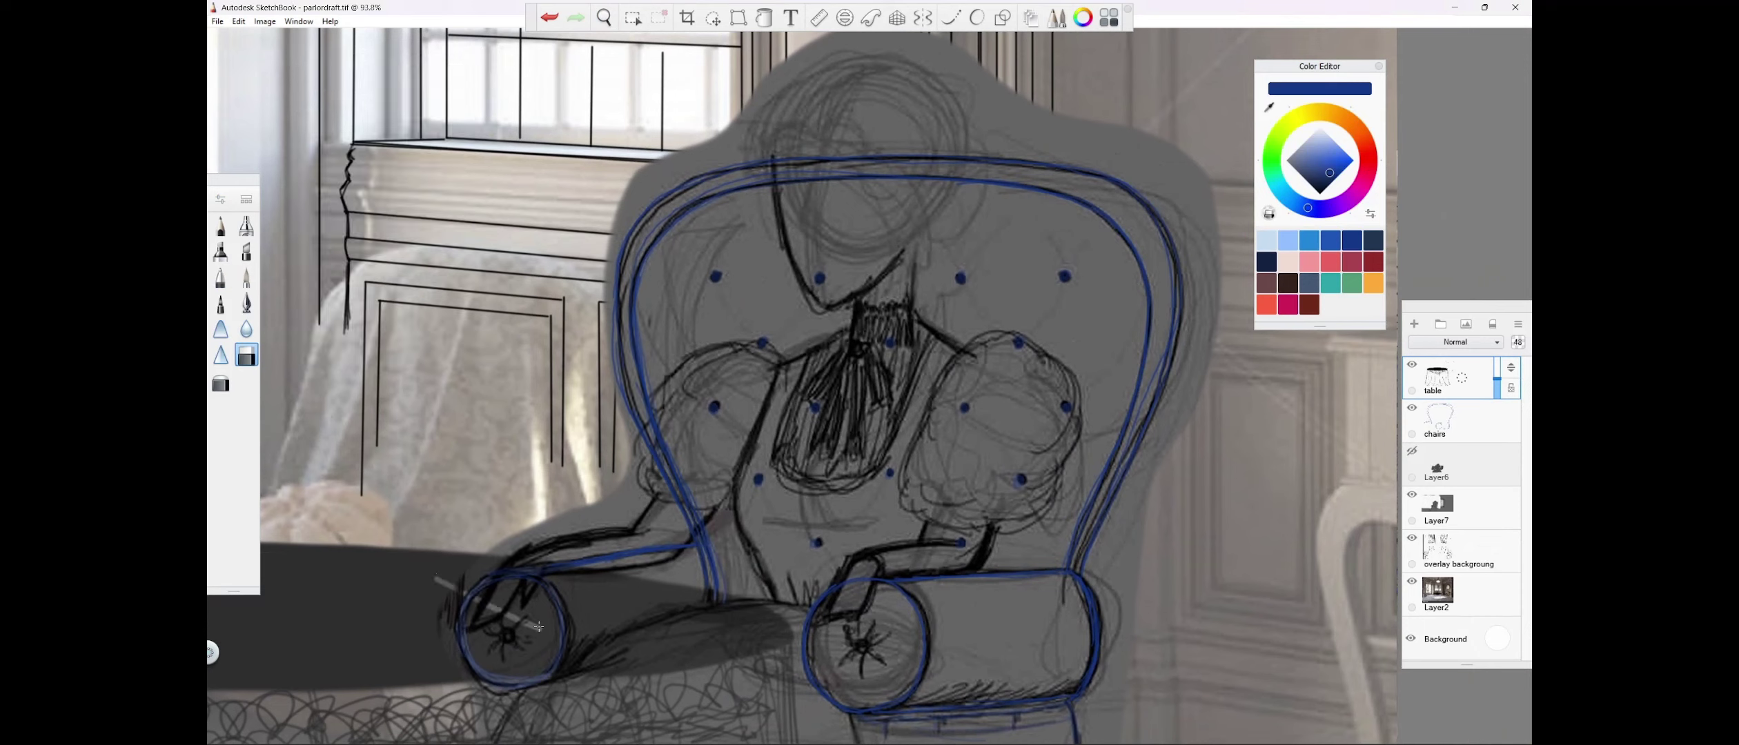
click(552, 19)
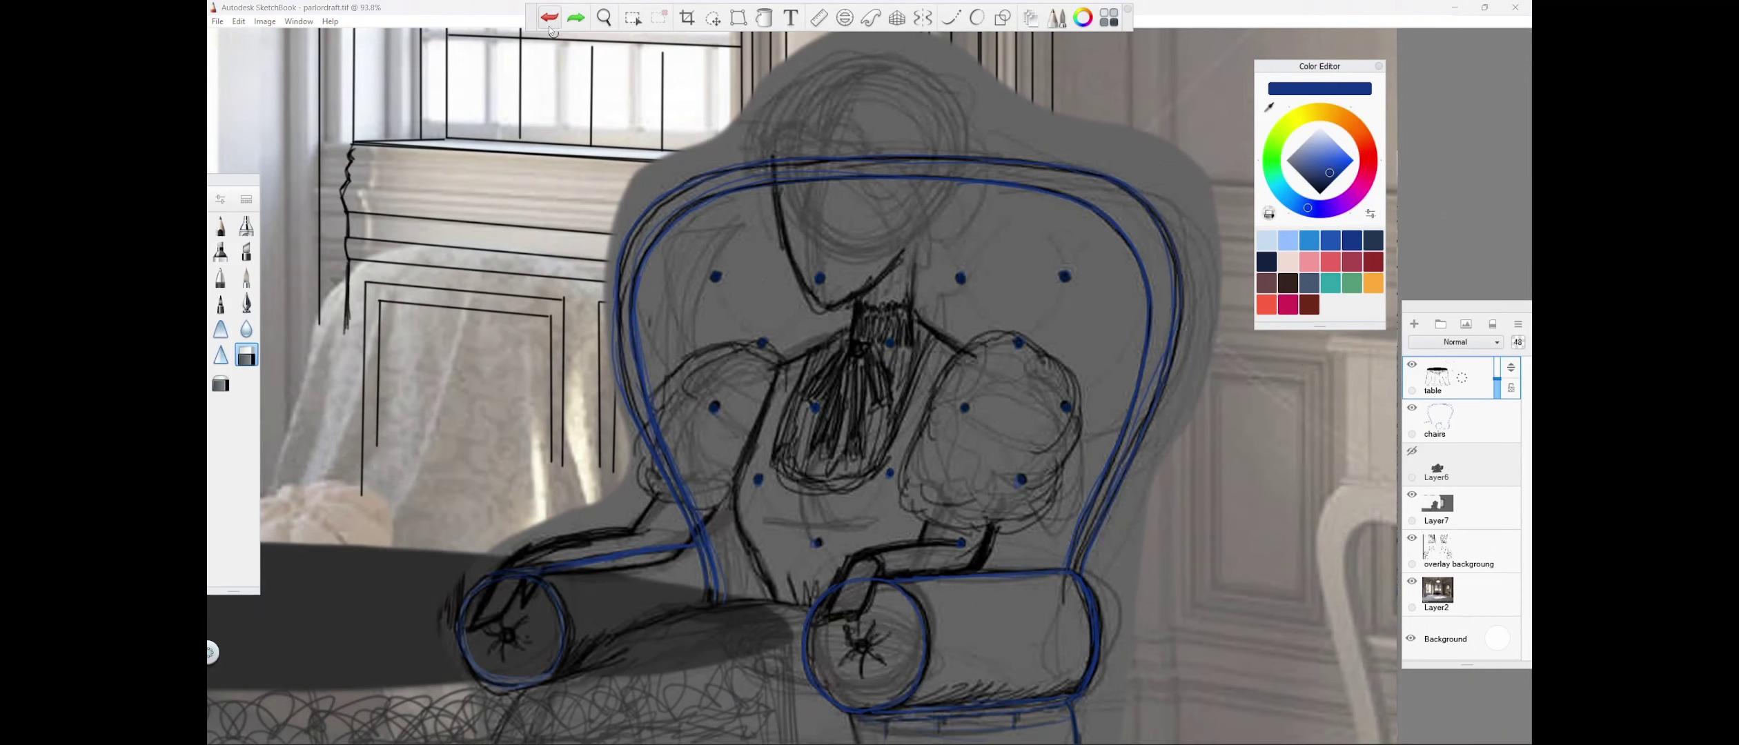
click(552, 19)
click(550, 18)
click(545, 20)
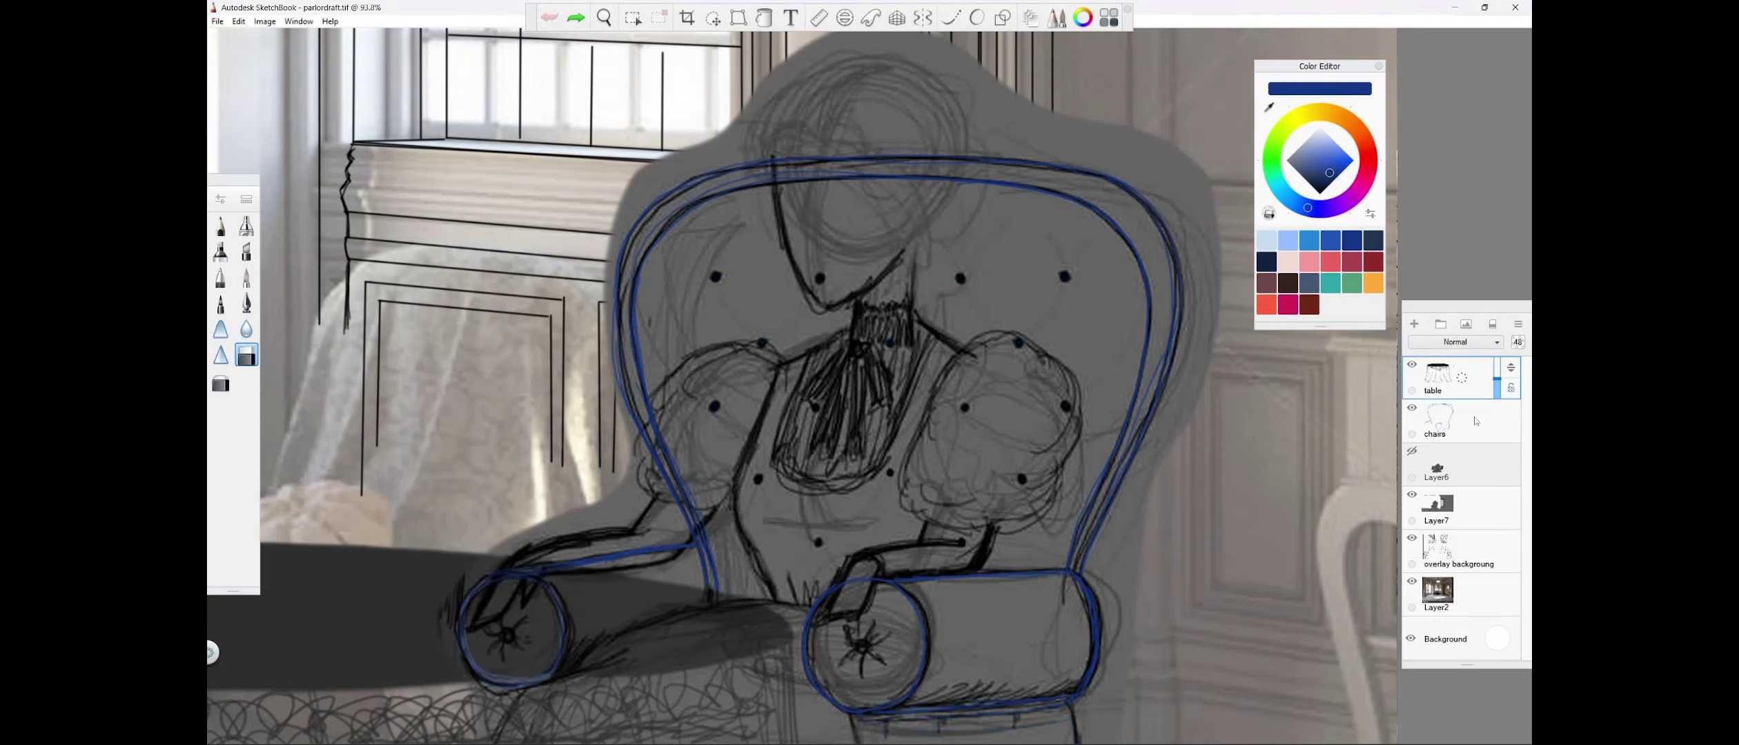
Check the table layer's contents by hiding and reshowing it, and redraw the near armrest's upper edge on the chairs layer.
click(1442, 419)
click(1443, 377)
click(1412, 365)
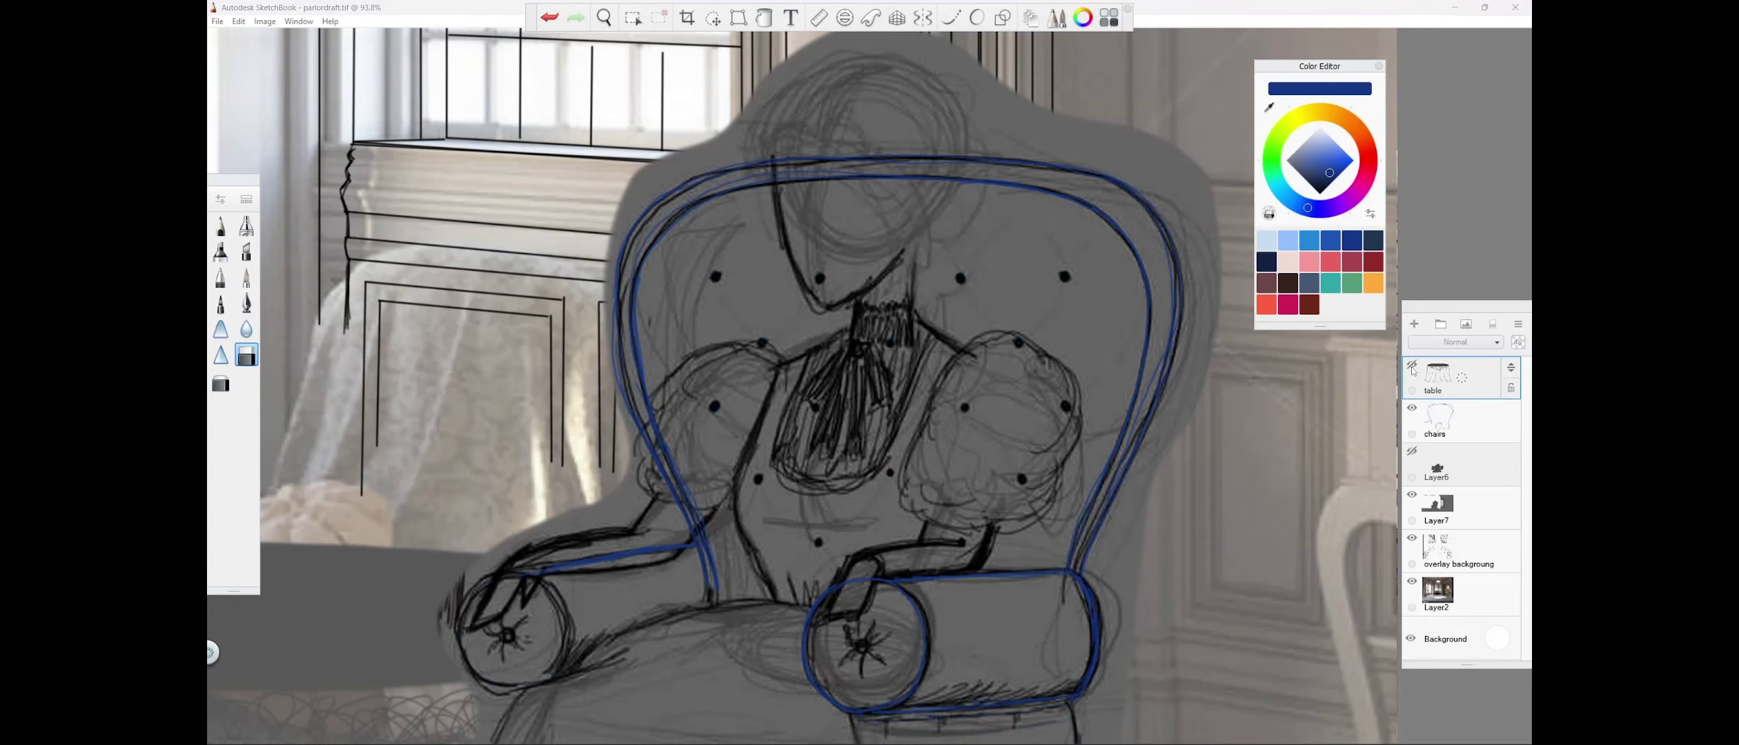
click(1412, 365)
click(1442, 419)
key(e)
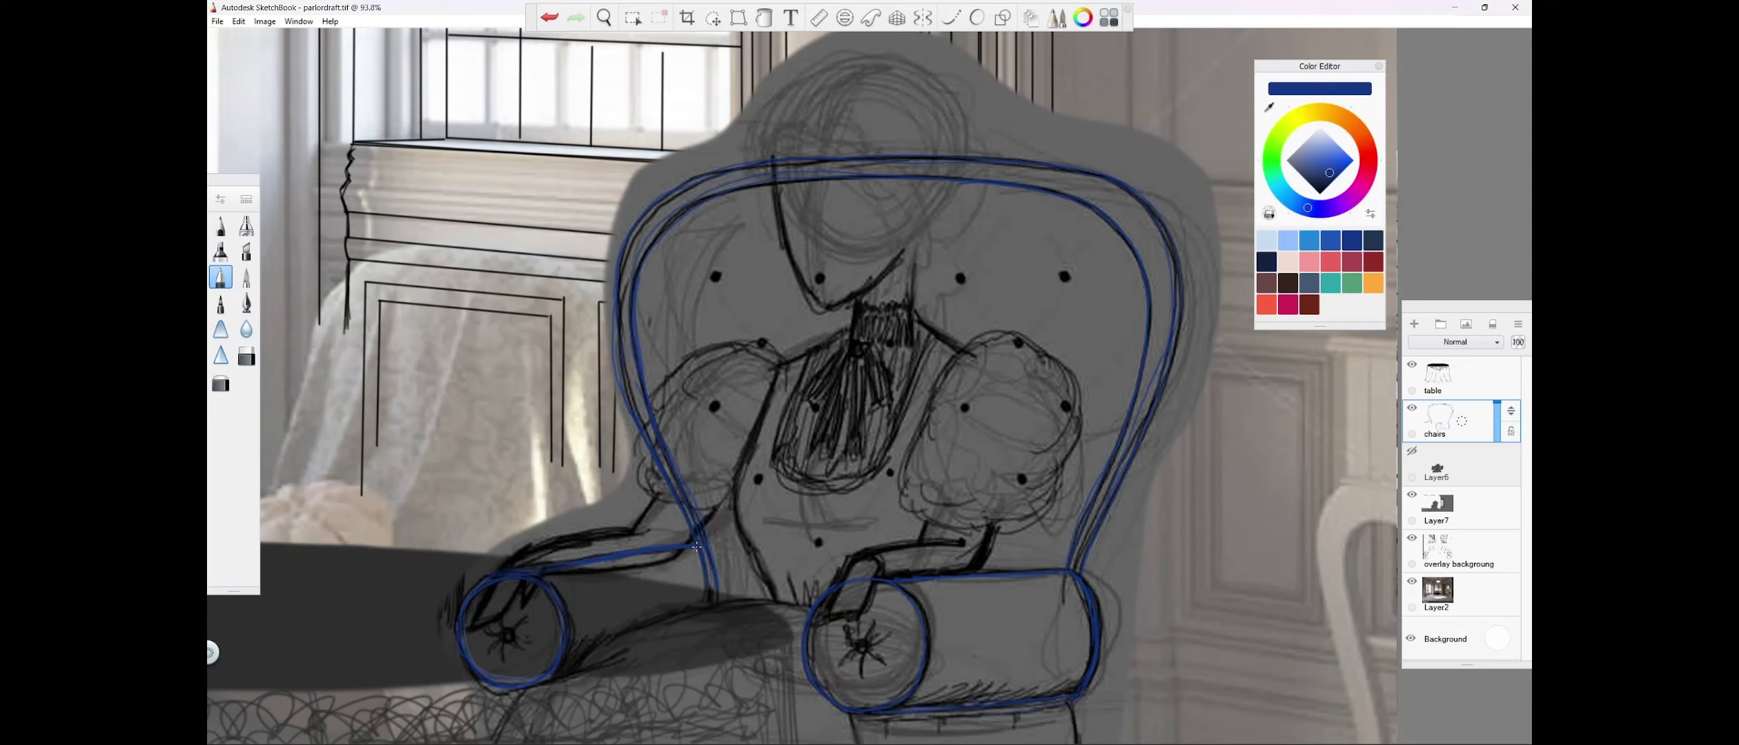
mouse_move(841, 583)
mouse_down()
mouse_move(831, 704)
mouse_move(832, 588)
mouse_up()
drag(1066, 570, 845, 585)
key(e)
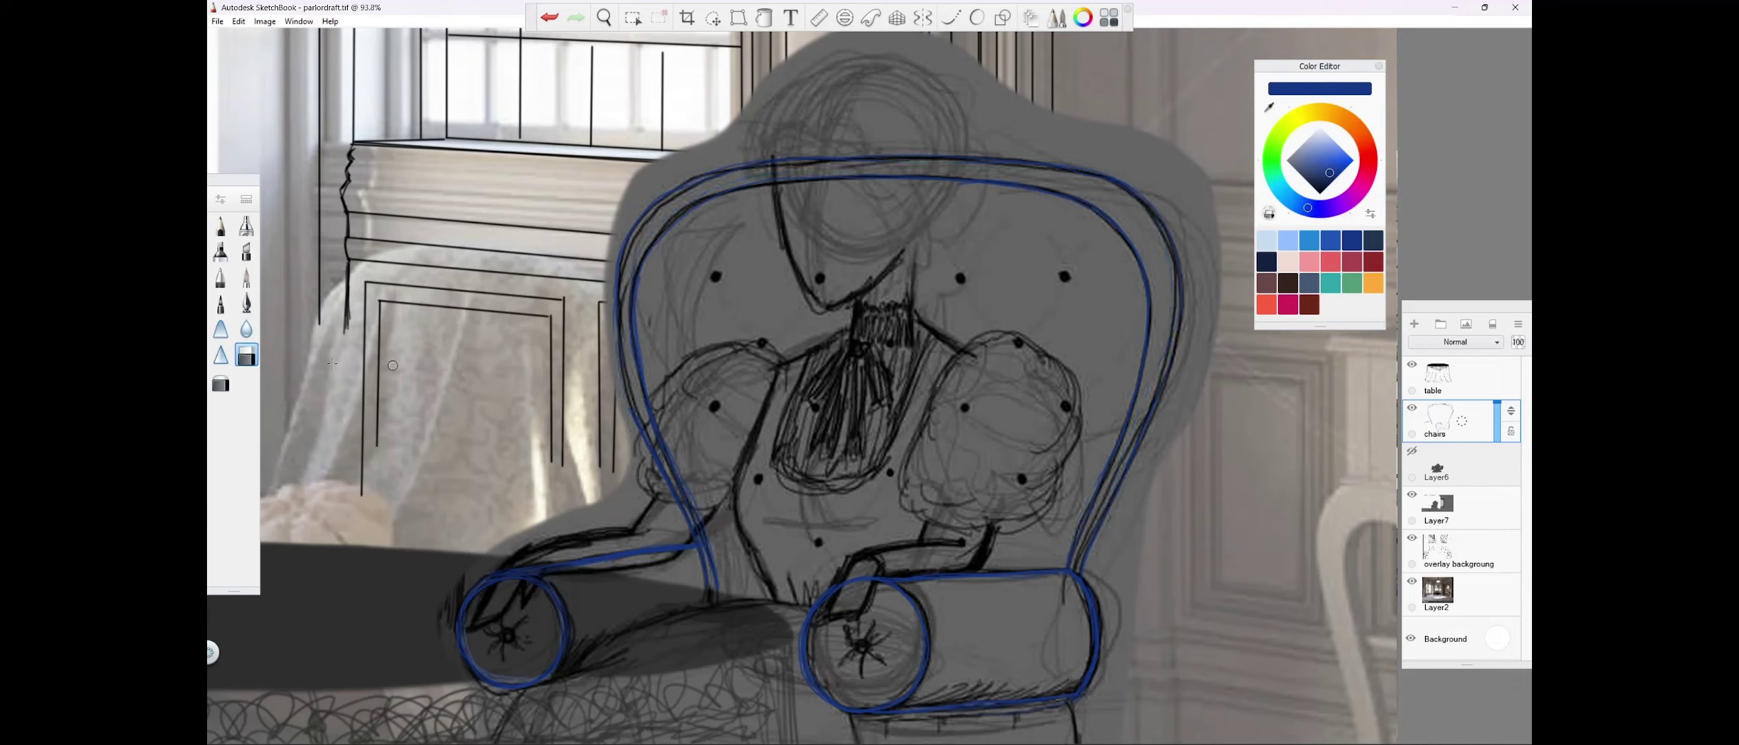
Refine the inner outline of the armchair's backrest along its upper corners and outer side with dark blue pencil strokes.
click(220, 276)
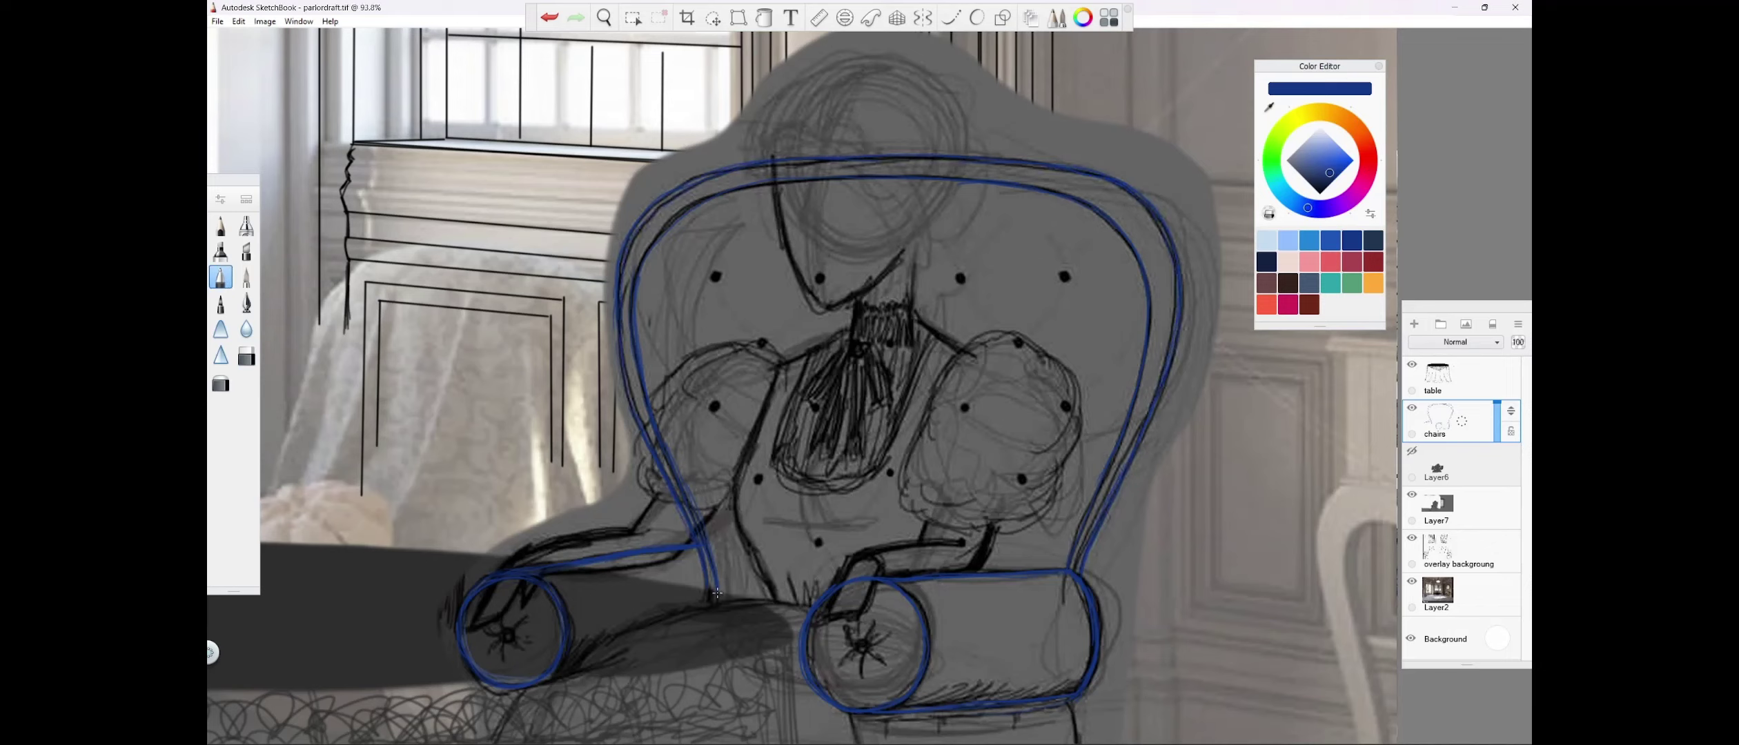
drag(697, 208, 738, 192)
drag(966, 184, 1051, 198)
drag(1150, 321, 1146, 366)
Draw dark blue tufting buttons over the sketched dots on the armchair's backrest.
click(959, 278)
click(1064, 277)
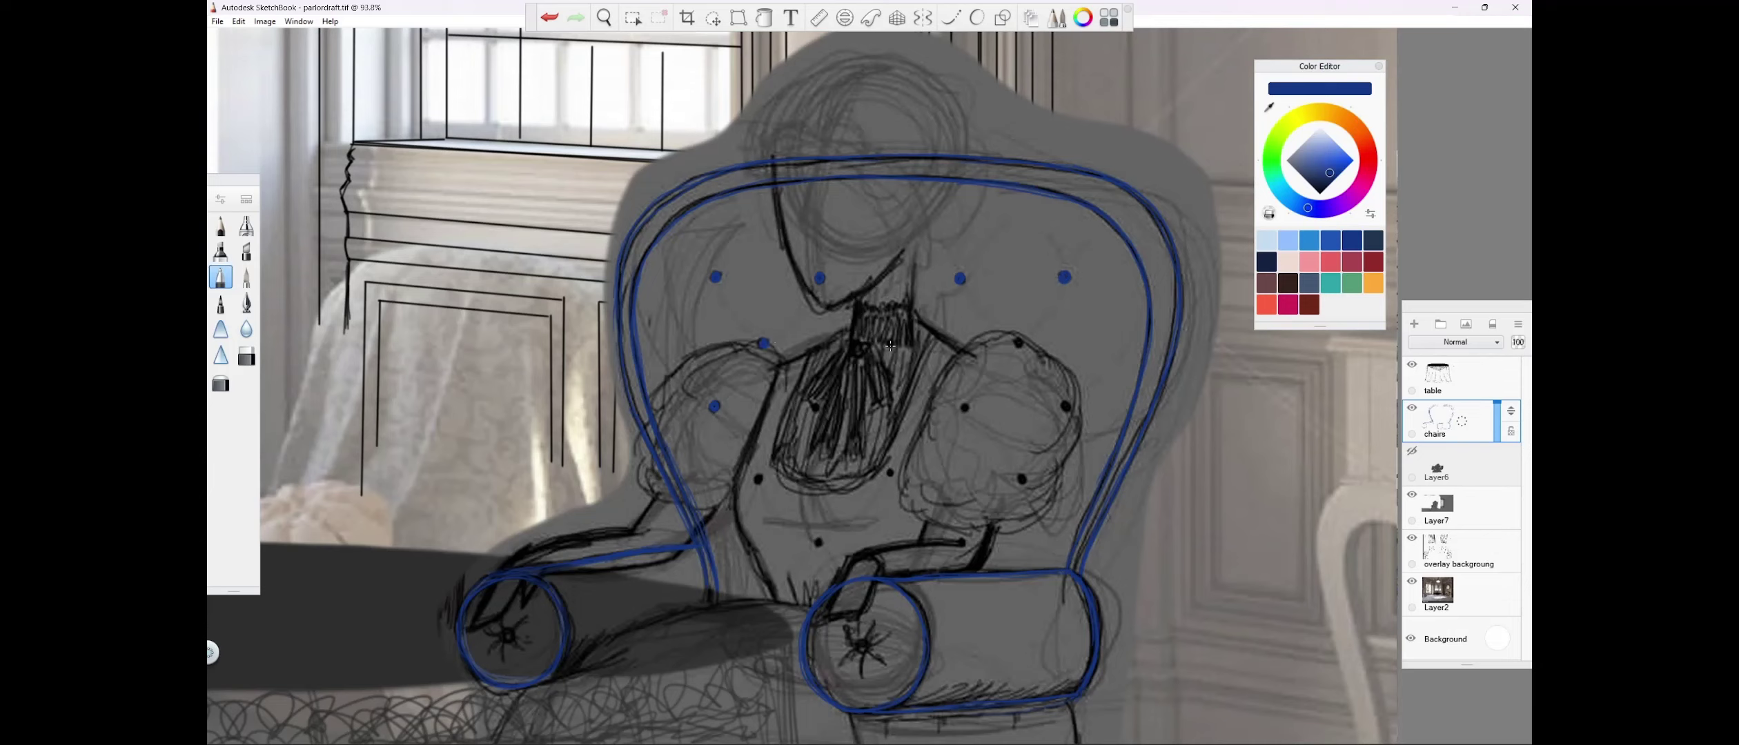
click(889, 345)
click(815, 408)
click(817, 543)
click(958, 542)
Draw short curved tufting creases around the buttons along the upper part and outer side of the backrest.
drag(700, 251, 716, 271)
drag(757, 229, 735, 270)
mouse_move(732, 309)
mouse_down()
mouse_move(751, 337)
mouse_move(807, 302)
mouse_up()
drag(1051, 298, 1032, 332)
drag(1059, 423, 1044, 447)
mouse_move(1115, 357)
mouse_down()
mouse_move(1085, 387)
mouse_move(1105, 436)
mouse_up()
drag(1040, 228, 1053, 263)
drag(1106, 248, 1085, 266)
drag(939, 233, 949, 260)
mouse_move(994, 225)
mouse_down()
mouse_move(984, 252)
mouse_move(984, 238)
mouse_up()
drag(803, 224, 815, 259)
drag(855, 197, 841, 233)
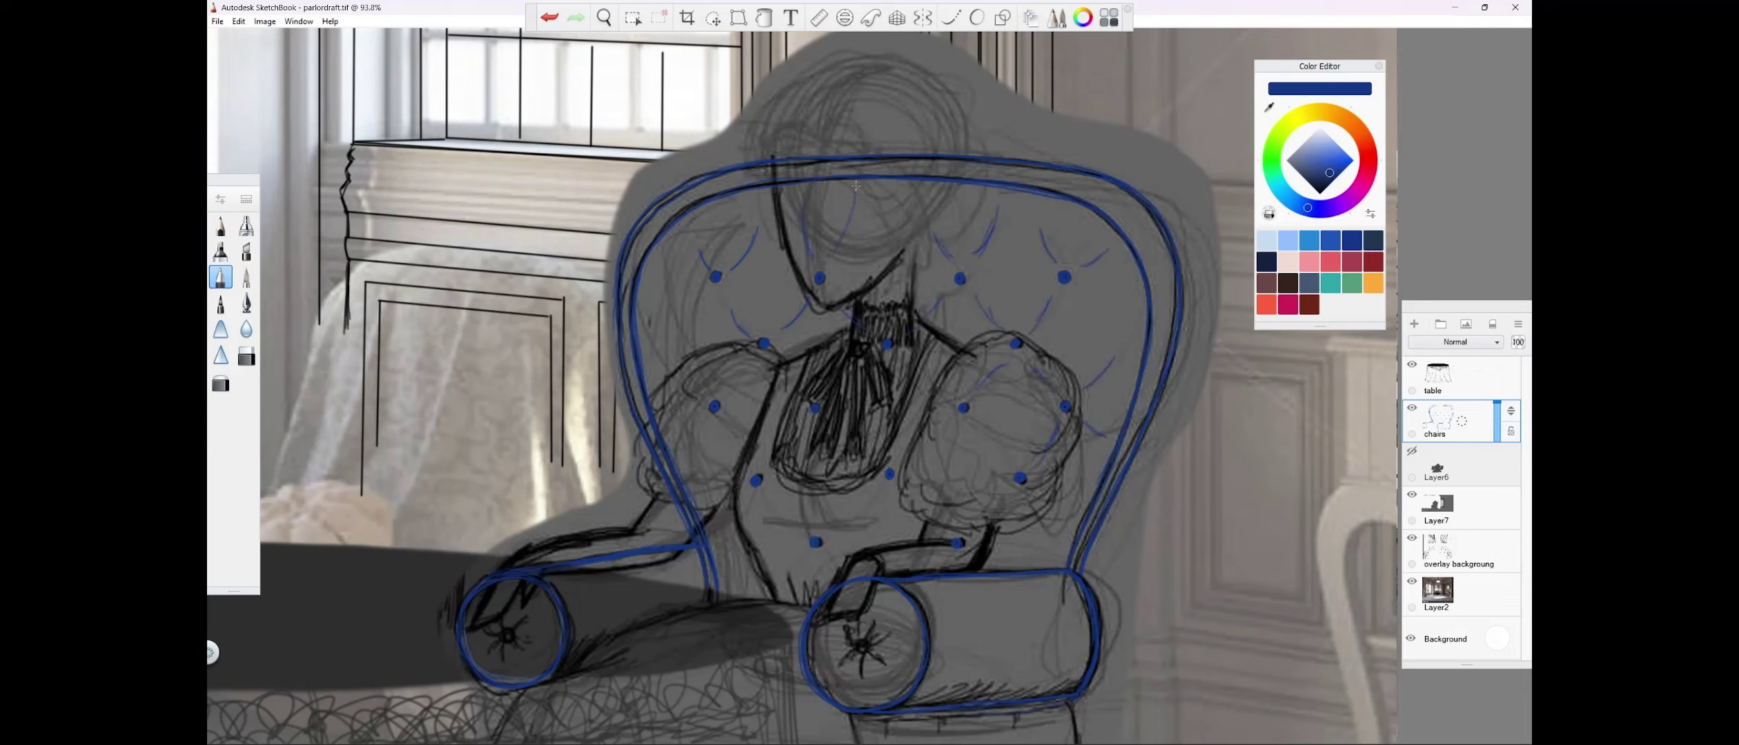
Add curved tufting creases around the middle and lower buttons of the armchair's backrest.
mouse_move(705, 414)
mouse_down()
mouse_move(681, 445)
mouse_move(738, 455)
mouse_up()
drag(777, 368, 808, 400)
mouse_move(924, 436)
mouse_down()
mouse_move(982, 430)
mouse_move(1012, 465)
mouse_up()
drag(799, 427, 775, 463)
drag(801, 534, 769, 497)
drag(948, 552, 930, 567)
drag(795, 558, 776, 575)
drag(877, 482, 849, 519)
drag(949, 469, 985, 478)
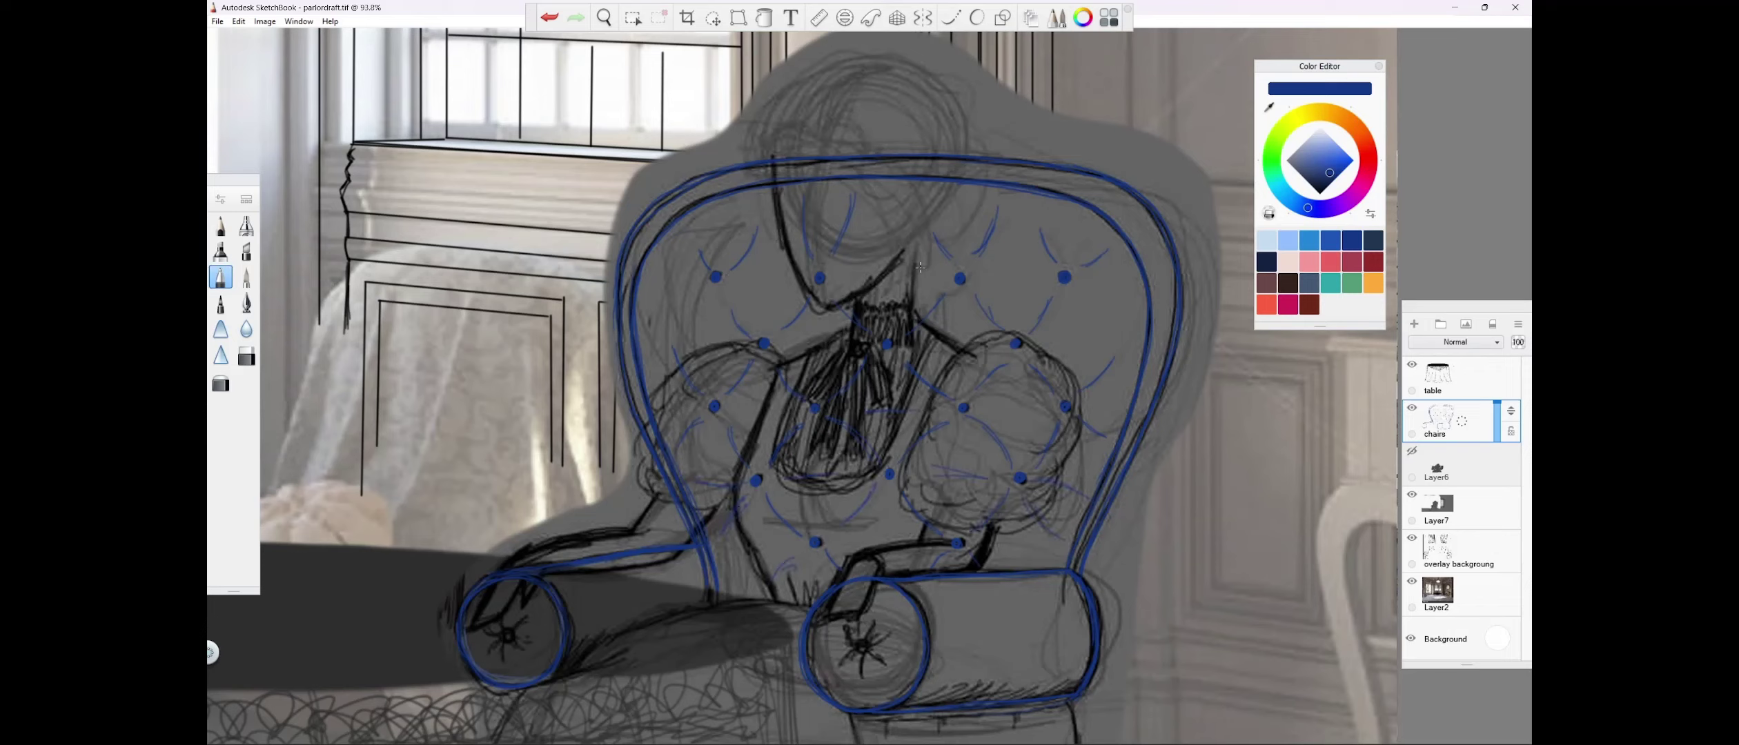
Draw dark blue radiating pleats on both round armrest fronts and short shading strokes along the front armrest's underside.
drag(1140, 317, 1095, 289)
drag(862, 637, 868, 669)
drag(838, 656, 853, 648)
mouse_move(511, 625)
mouse_down()
mouse_move(499, 643)
mouse_move(521, 634)
mouse_move(507, 629)
mouse_up()
drag(516, 631, 508, 637)
drag(1079, 684, 1053, 701)
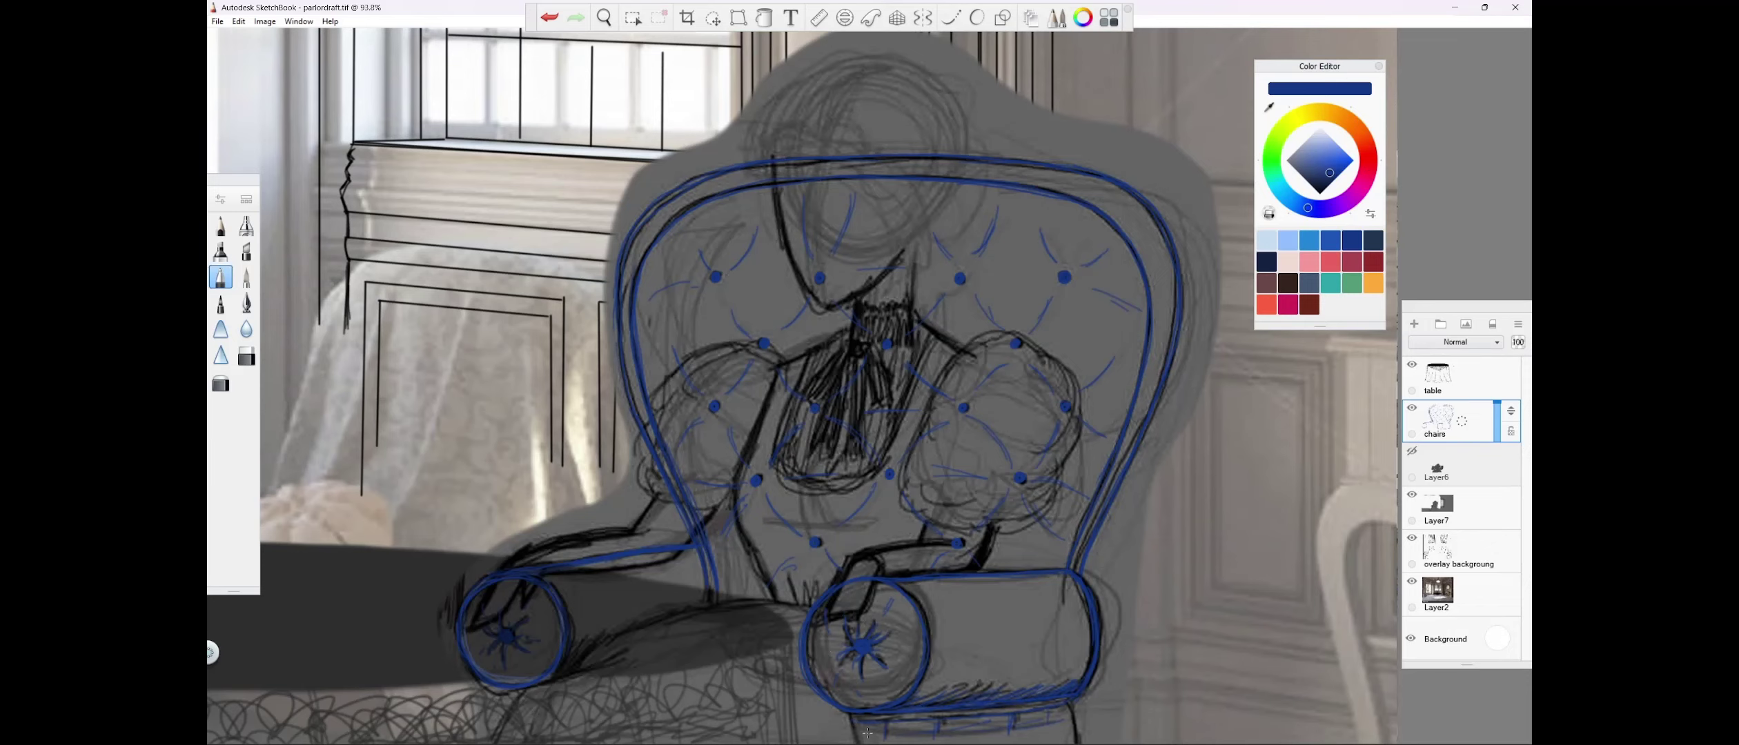
Trace the chair's outer edge below the front armrest and add fanned creases where the backrest meets the rear armrest.
key(space)
drag(673, 398, 515, 155)
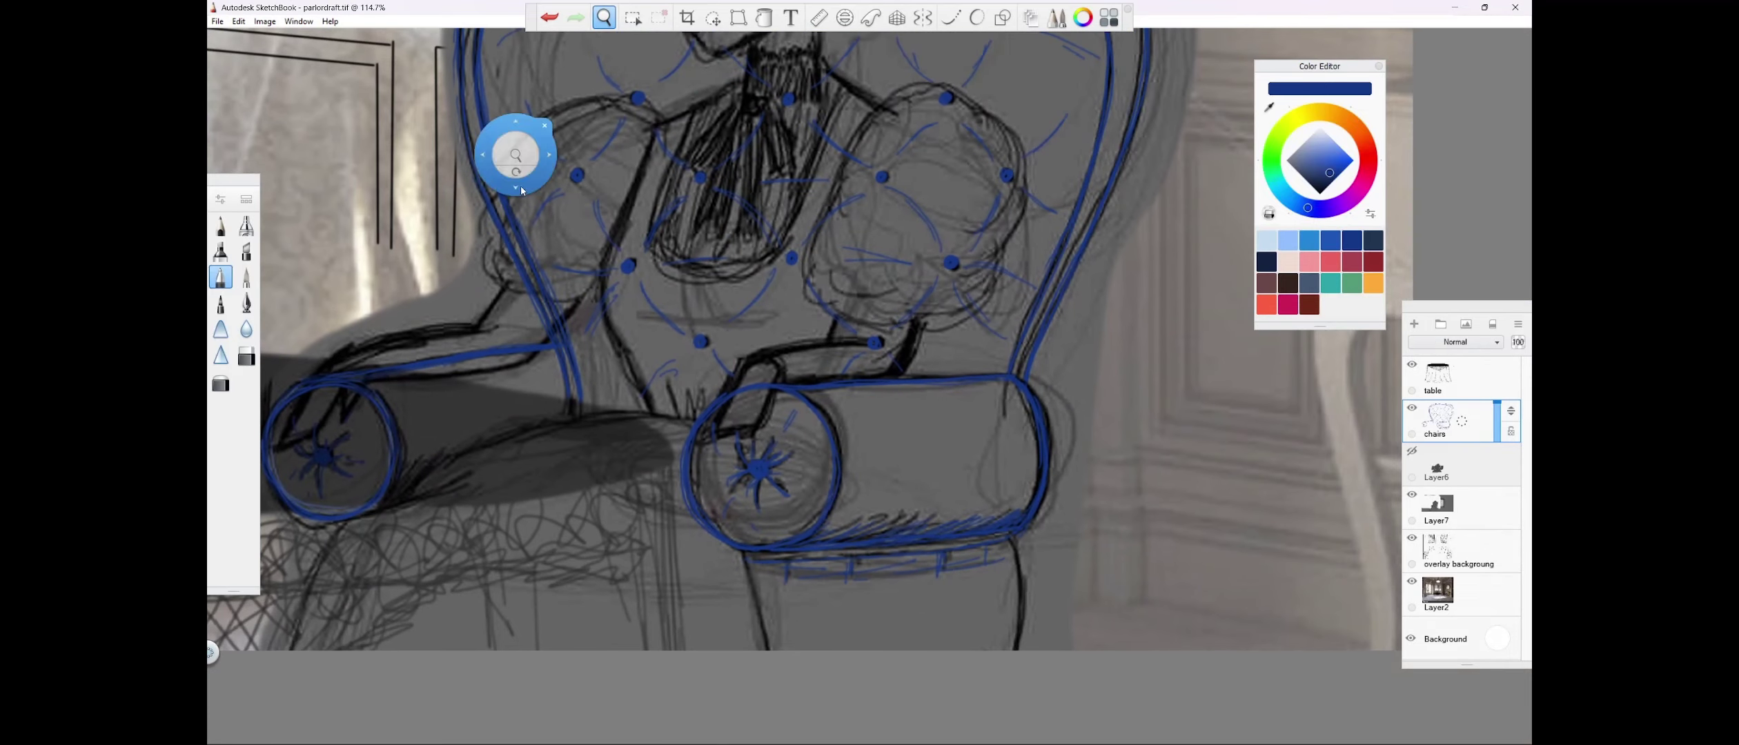
drag(1010, 540, 1014, 649)
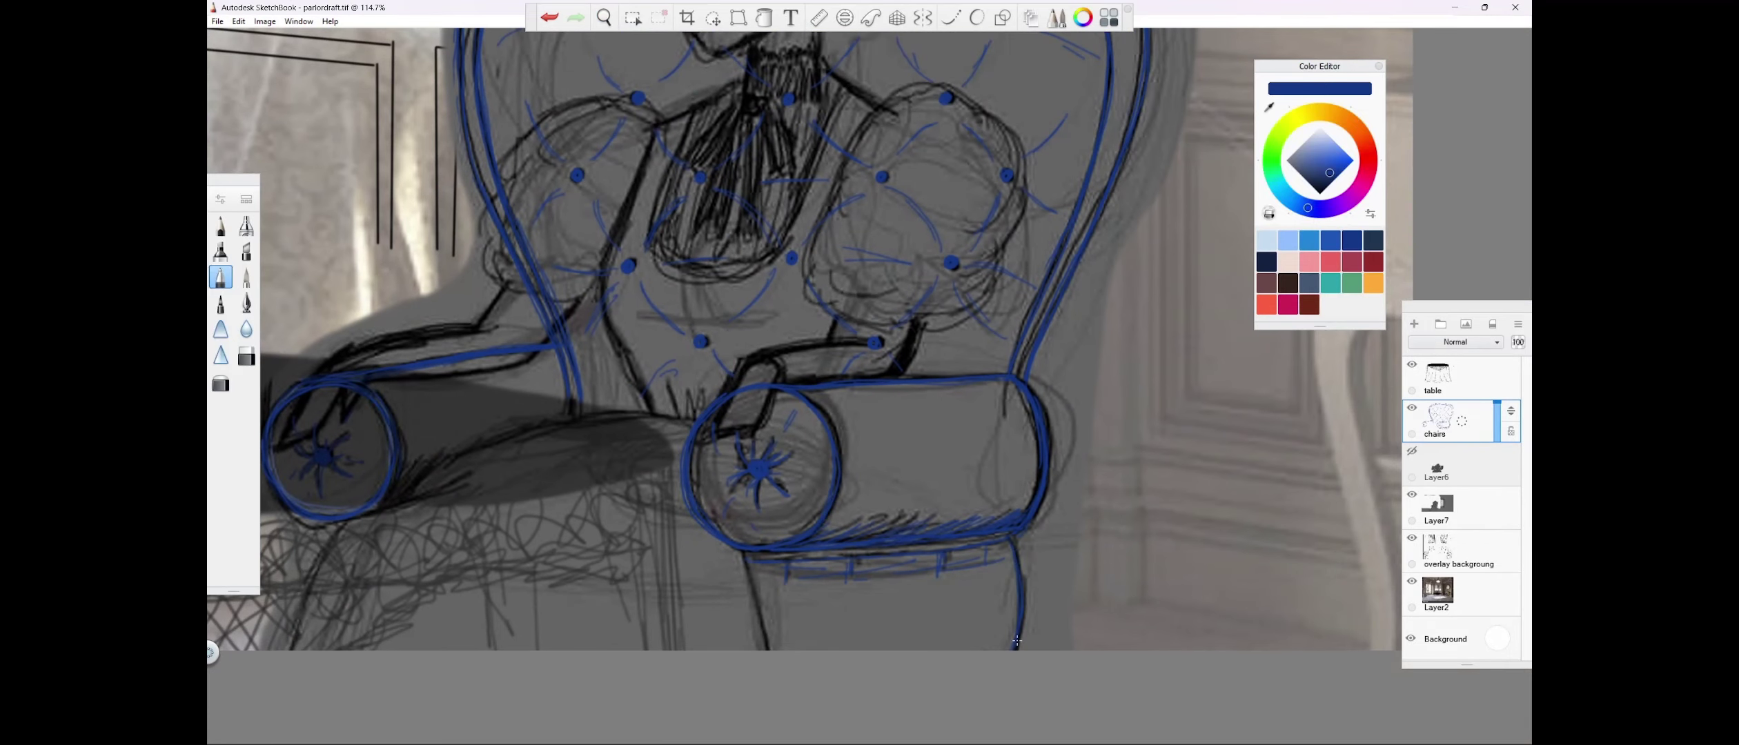
click(605, 18)
mouse_move(550, 422)
mouse_down()
mouse_move(757, 543)
mouse_move(676, 618)
mouse_up()
mouse_move(719, 528)
mouse_down()
mouse_move(713, 583)
mouse_move(739, 542)
mouse_up()
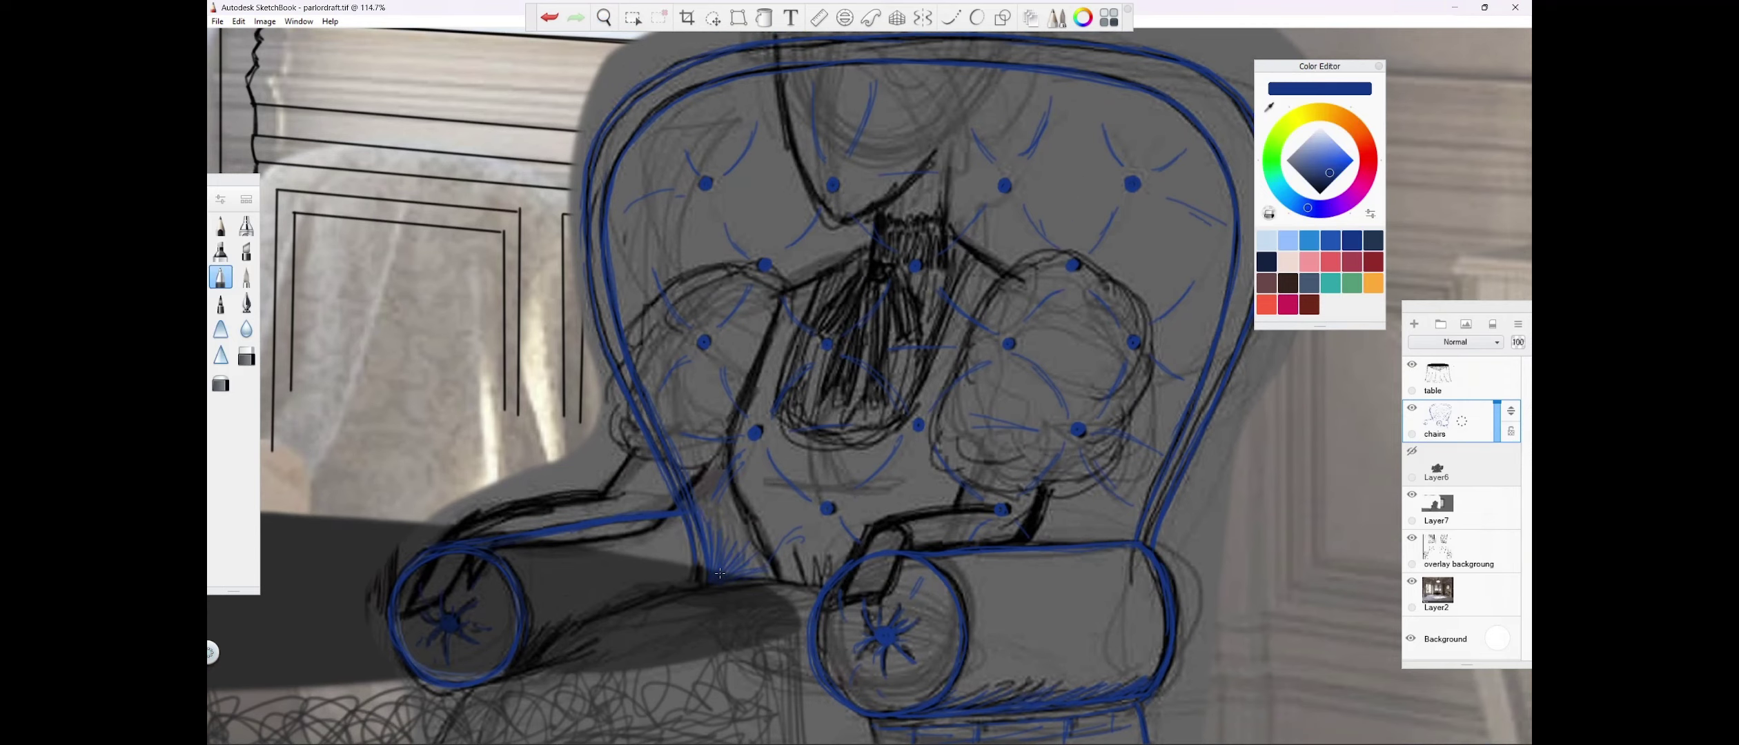
On a new layer beneath the chair line work, outline the whole armchair in medium blue with a size 24 Paintbrush.
key(space)
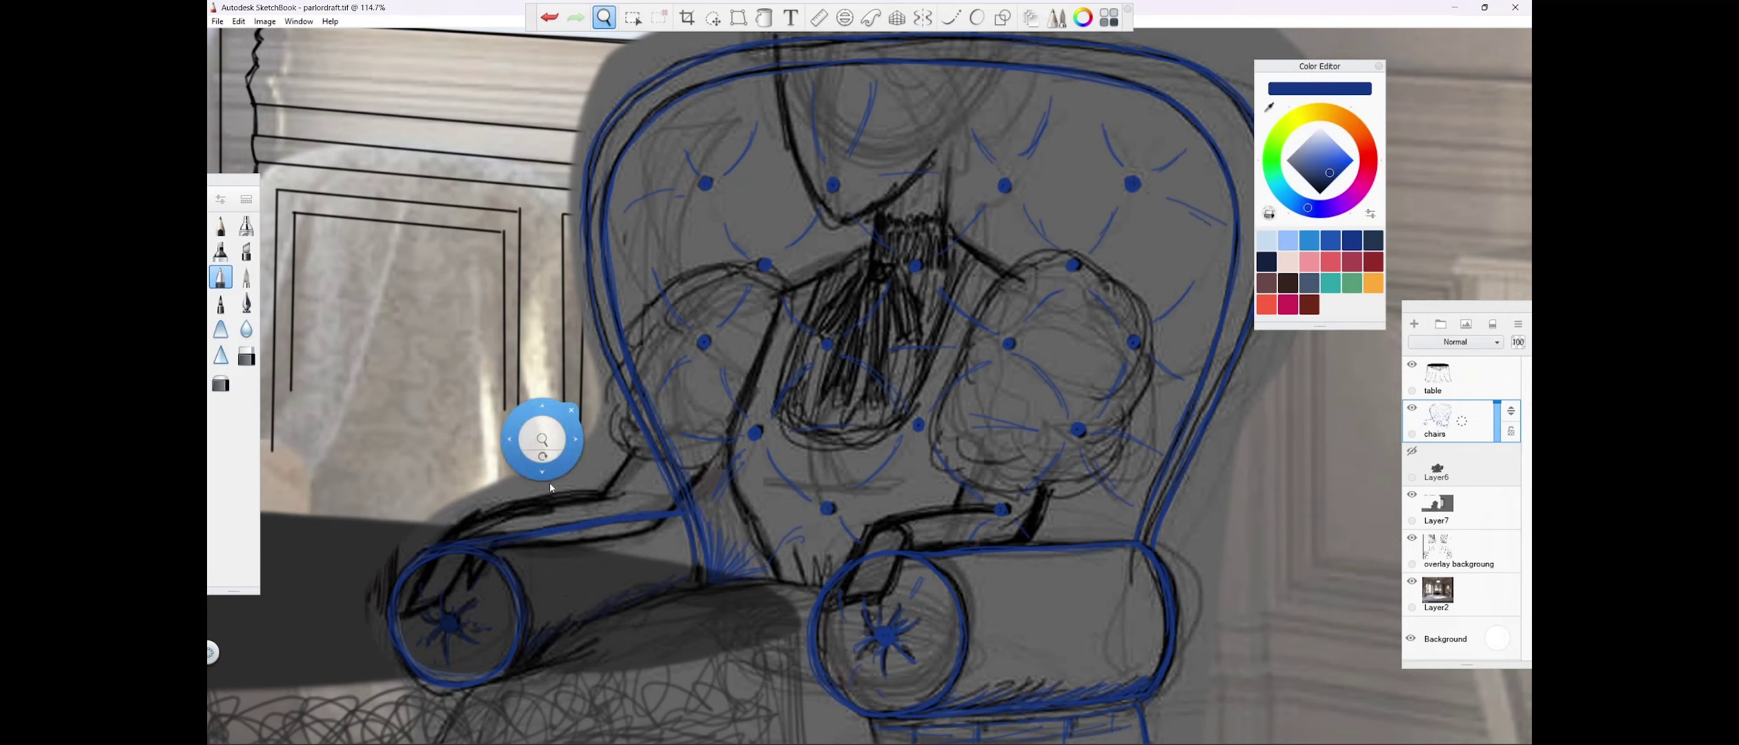
drag(542, 444, 525, 467)
click(1414, 324)
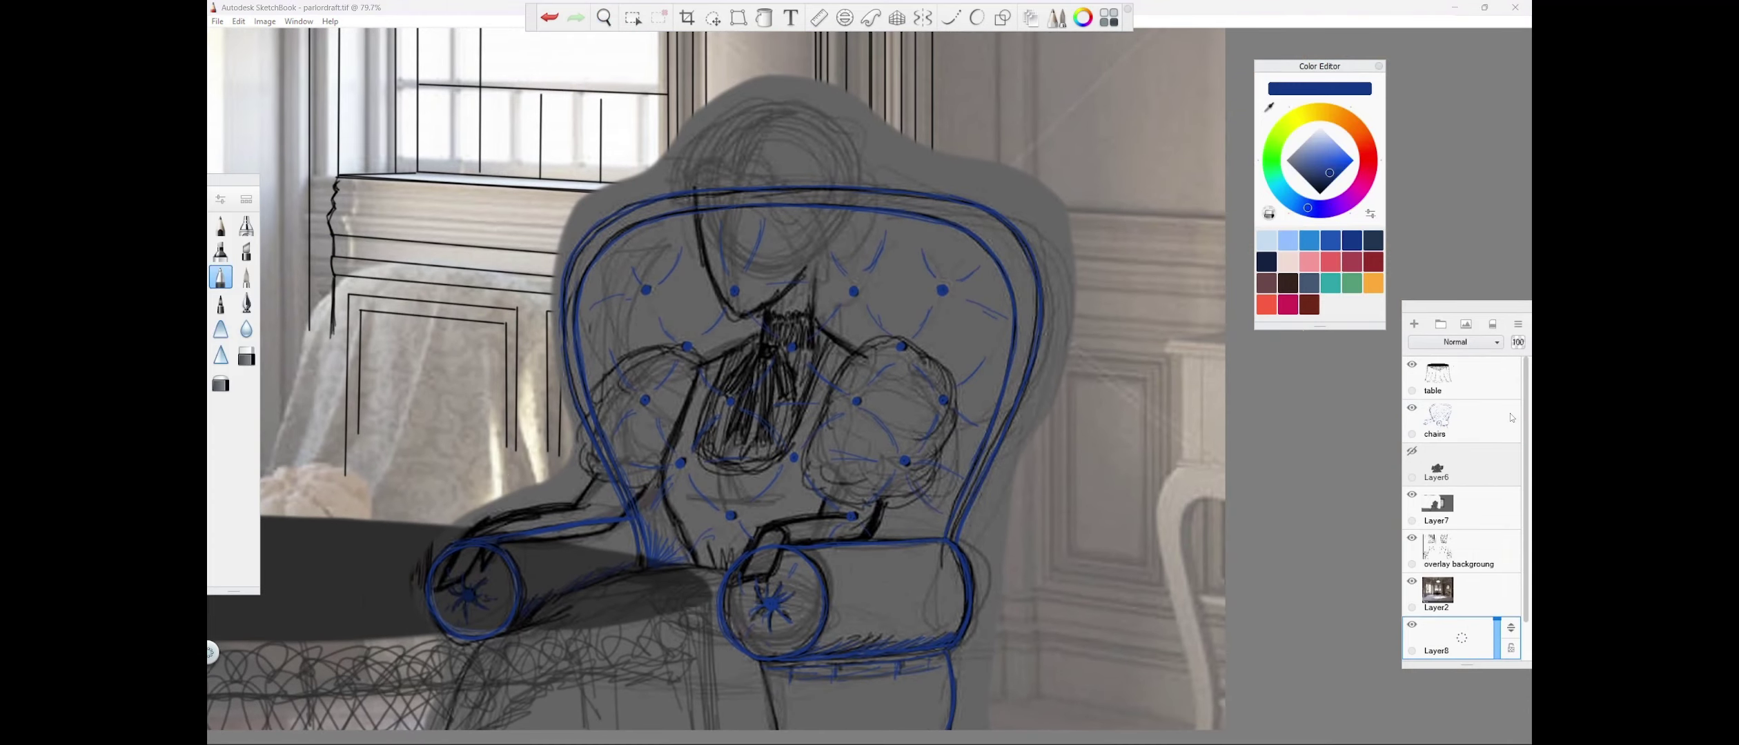
click(1331, 240)
click(247, 277)
click(220, 199)
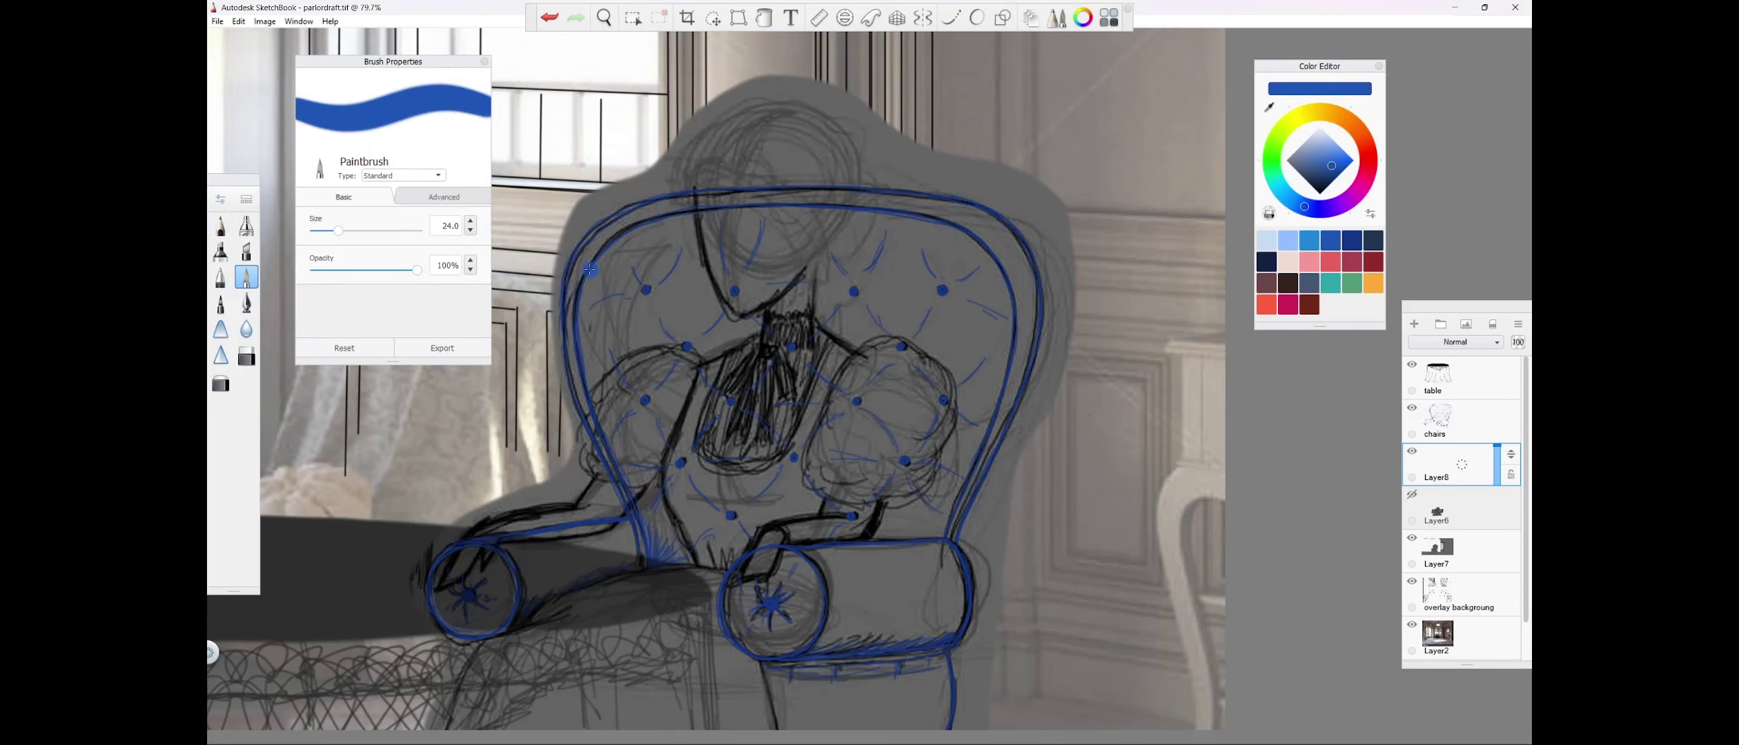
mouse_move(584, 264)
mouse_down()
mouse_move(595, 433)
mouse_move(460, 554)
mouse_move(453, 624)
mouse_move(642, 552)
mouse_move(762, 662)
mouse_move(897, 724)
mouse_move(956, 621)
mouse_move(1028, 311)
mouse_move(710, 190)
mouse_move(559, 331)
mouse_move(997, 245)
mouse_move(1014, 379)
mouse_up()
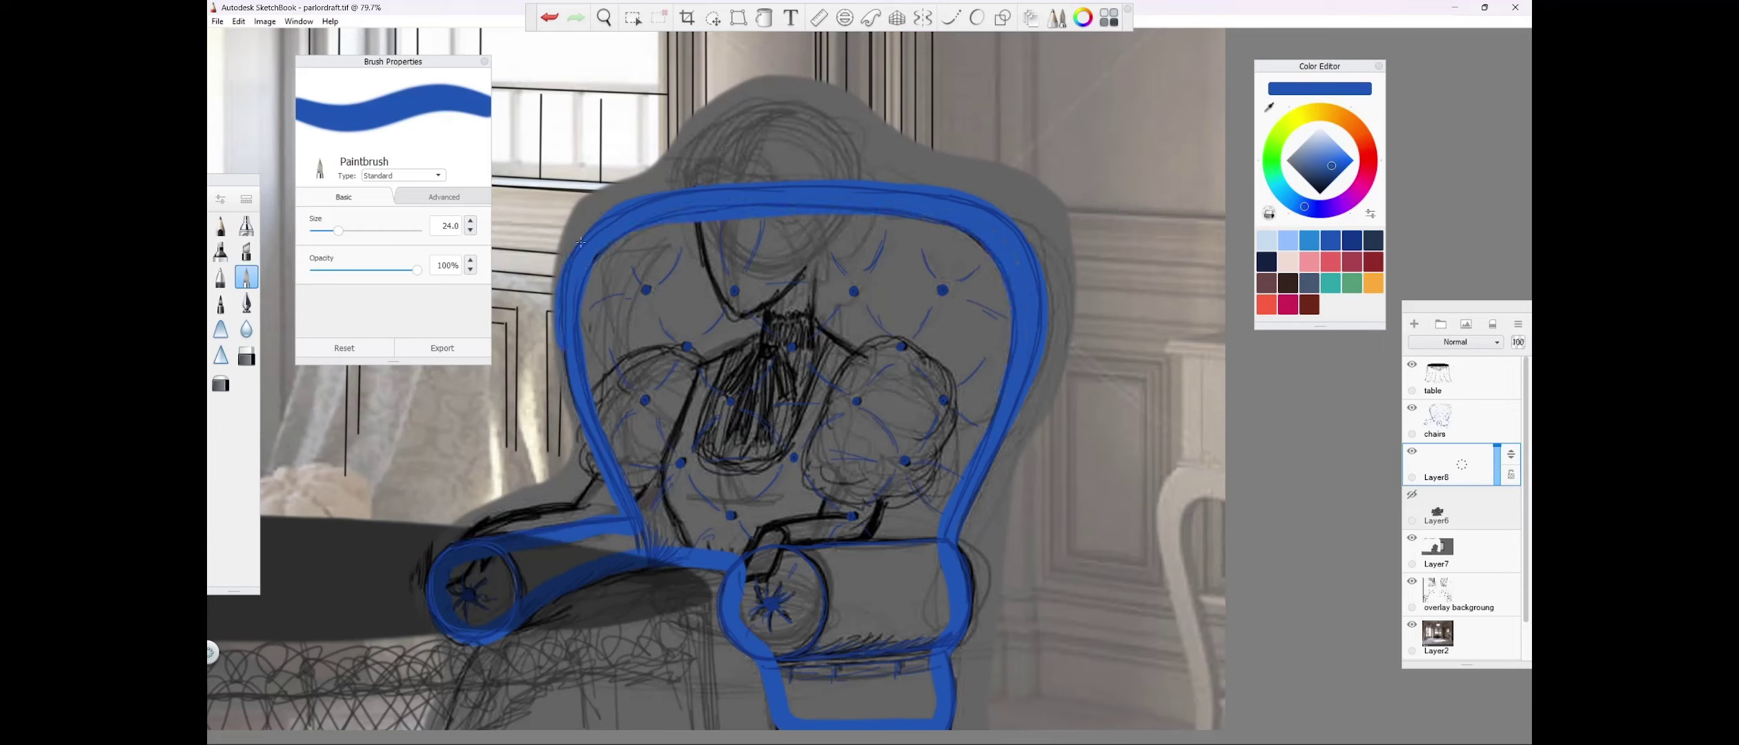
Flood fill the outlined armchair silhouette with solid dark blue.
key(f)
click(726, 384)
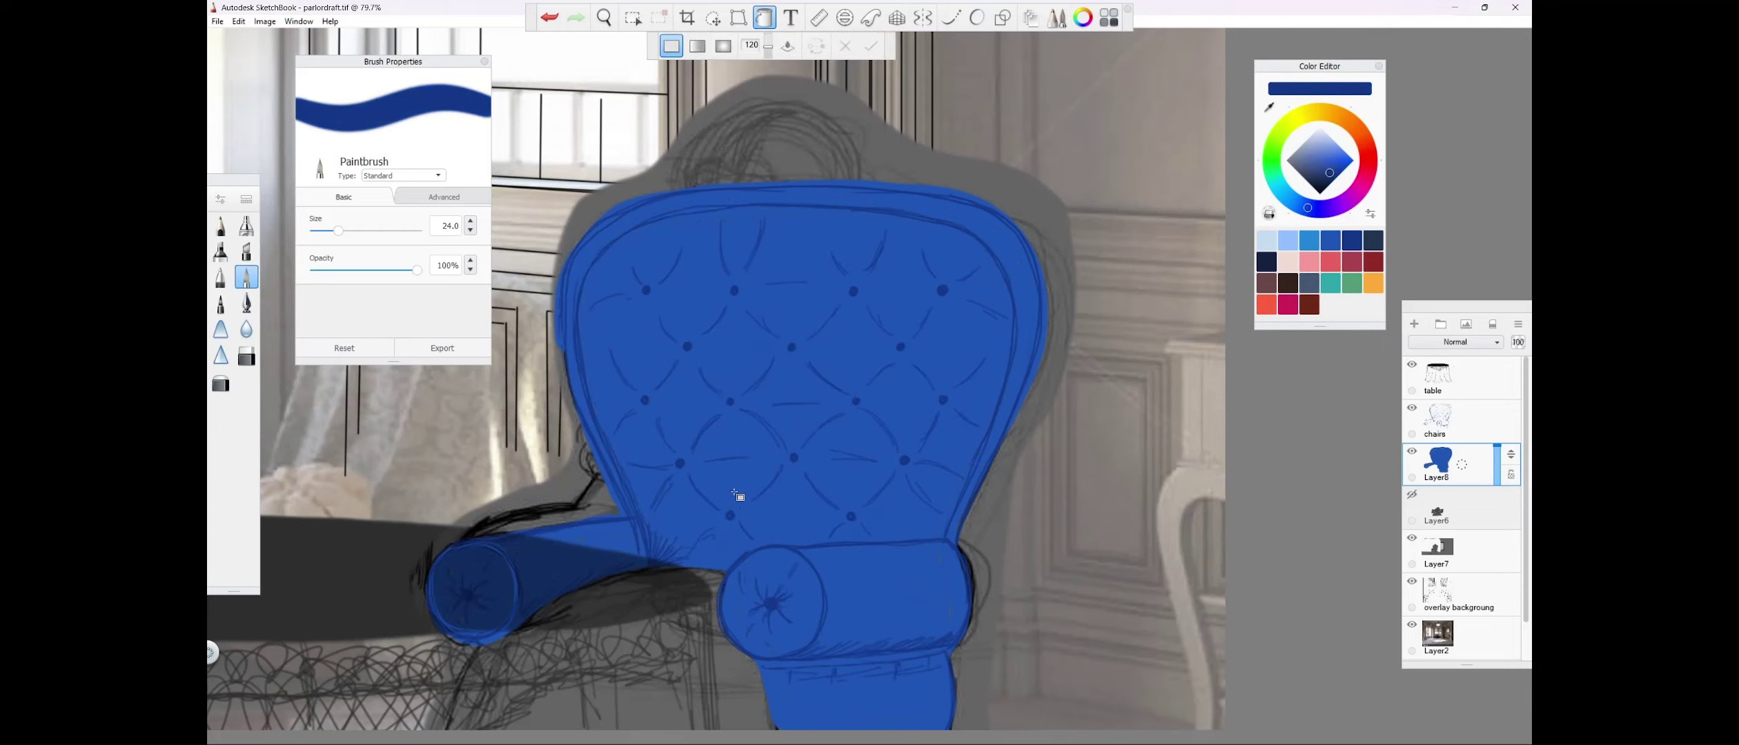
click(732, 501)
Set the chairs line layer's blend mode to Multiply.
click(1414, 404)
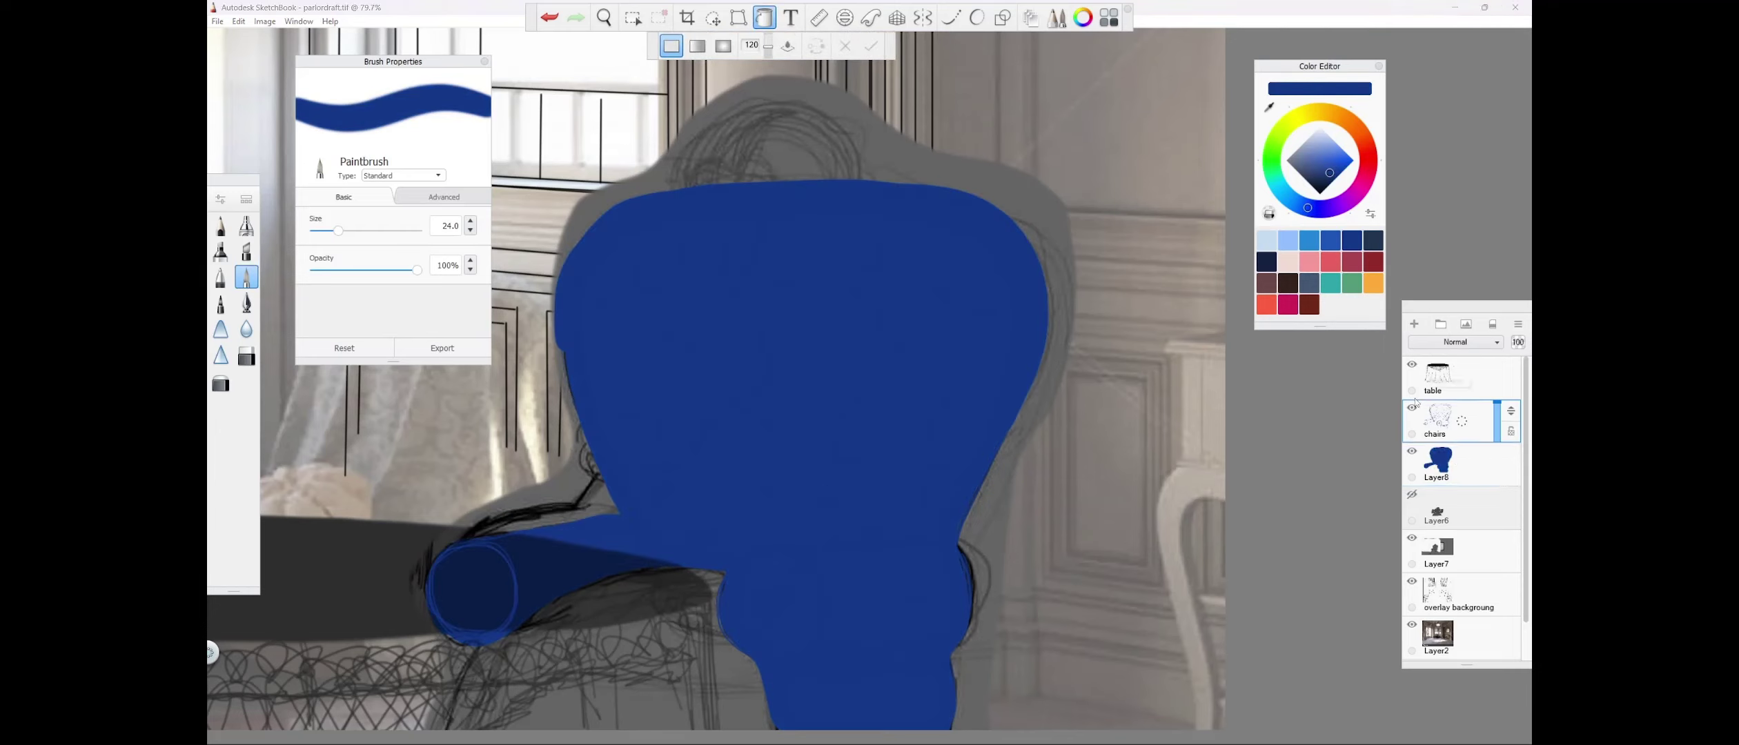
click(1461, 421)
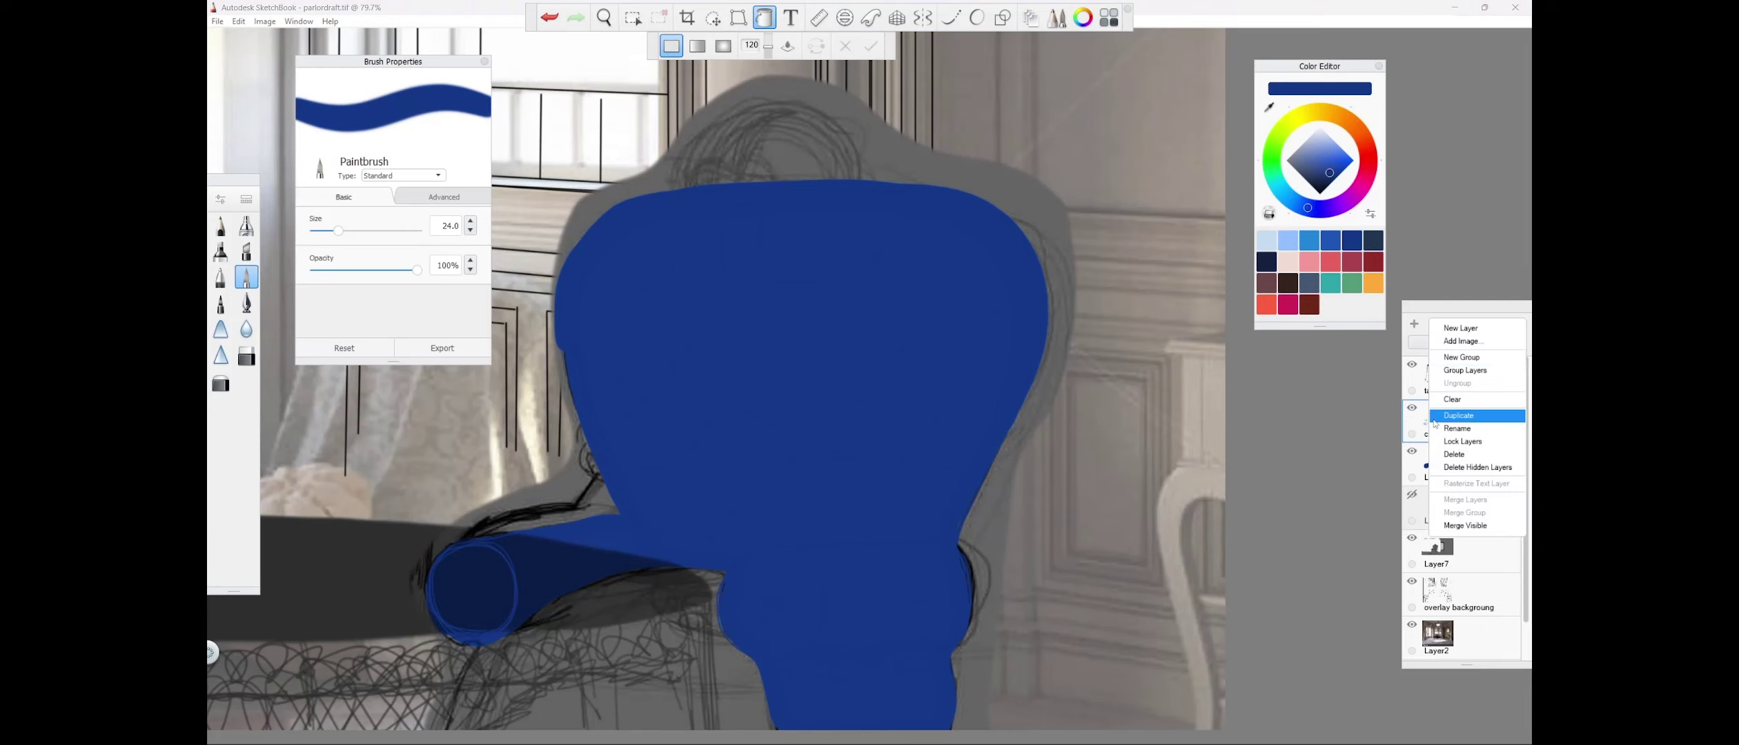
click(1428, 342)
click(1425, 375)
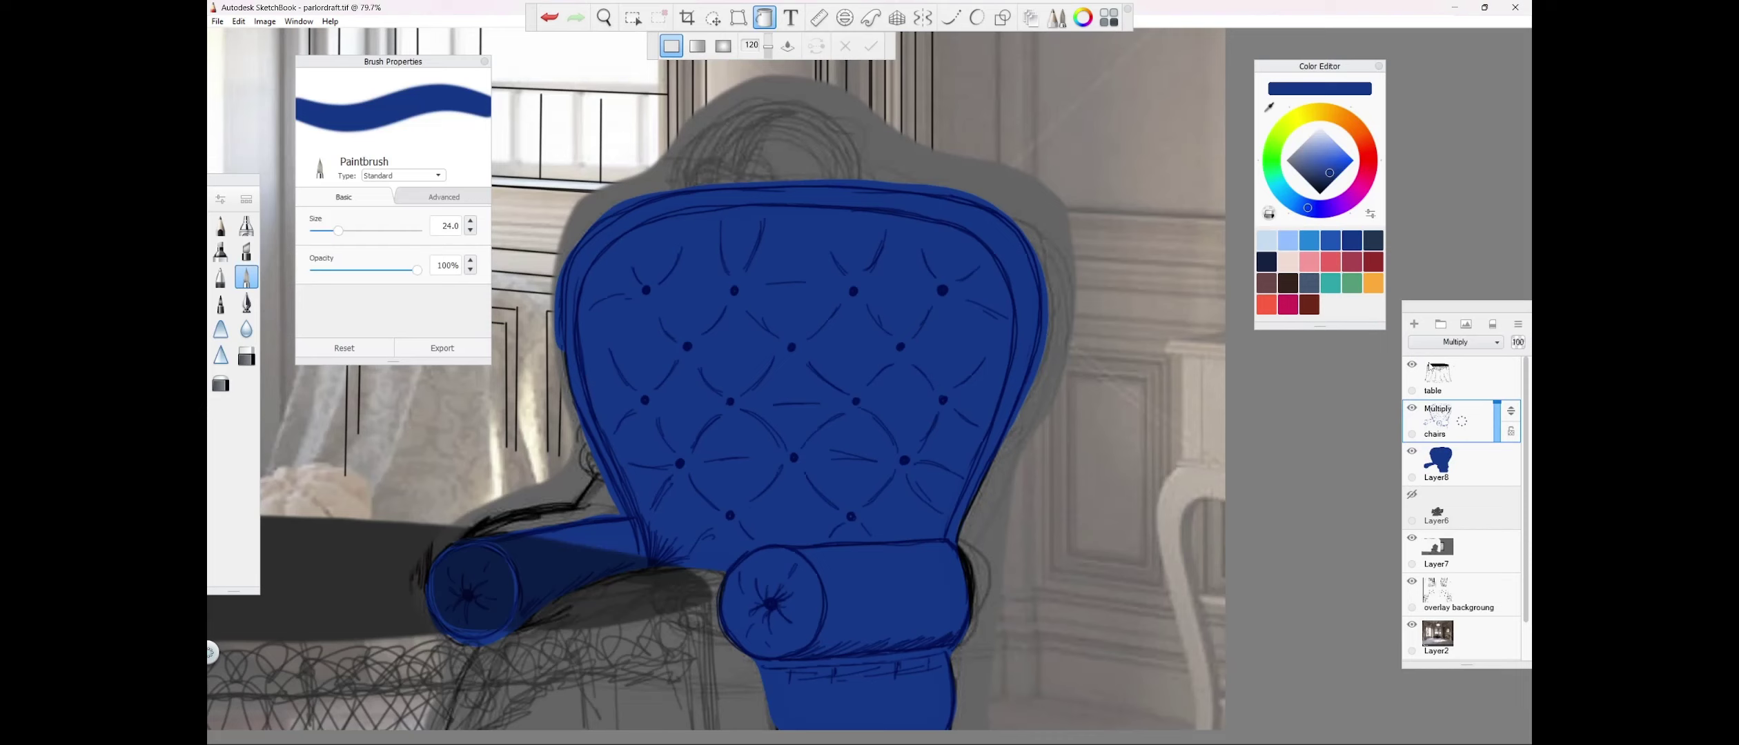
click(1330, 240)
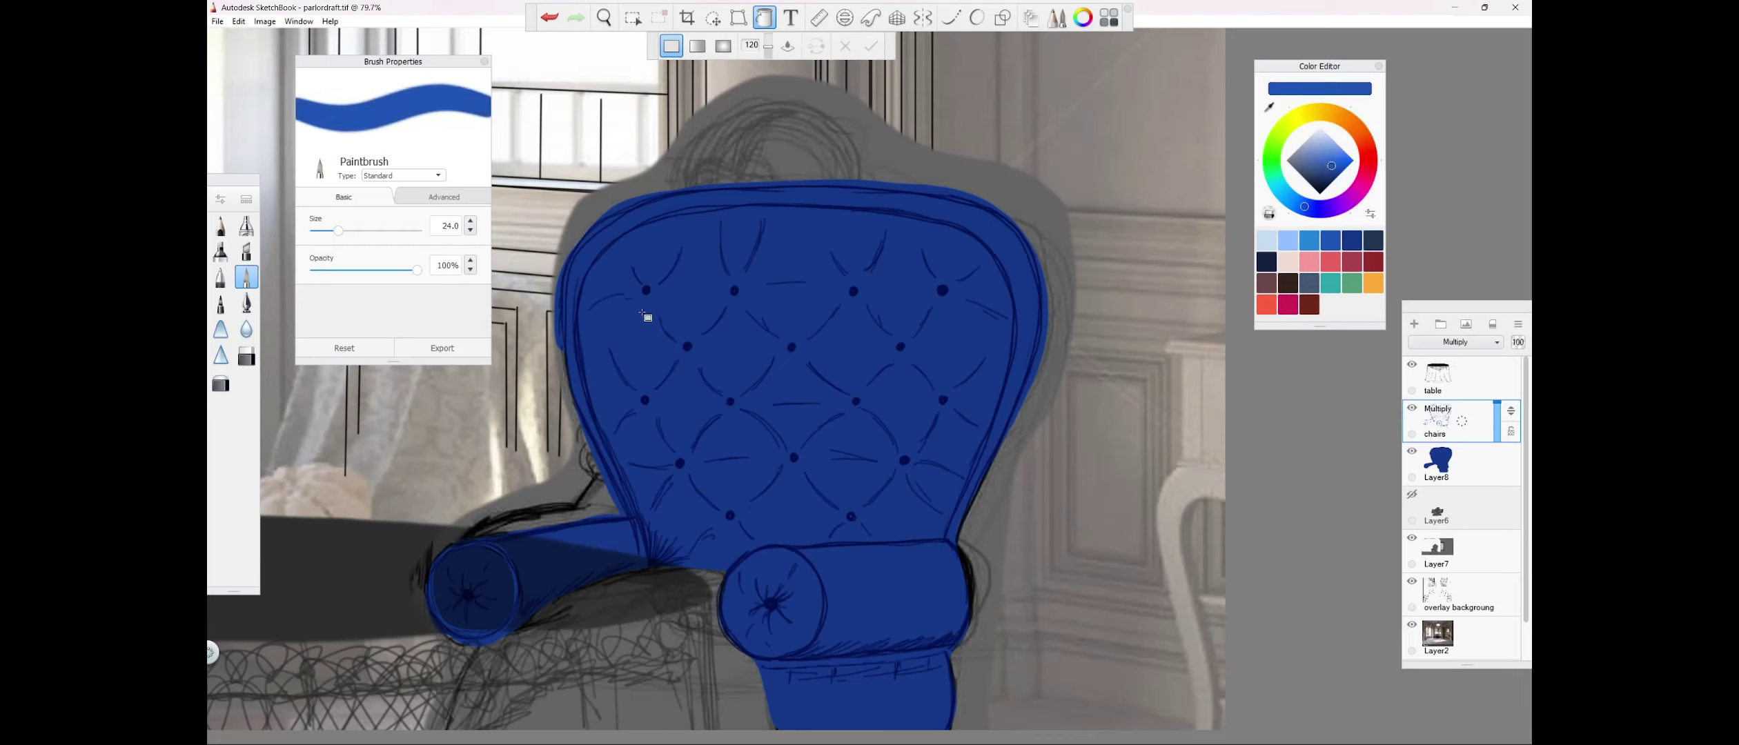
click(246, 276)
click(485, 61)
mouse_move(578, 274)
mouse_down()
mouse_move(578, 394)
mouse_move(648, 543)
mouse_up()
click(549, 18)
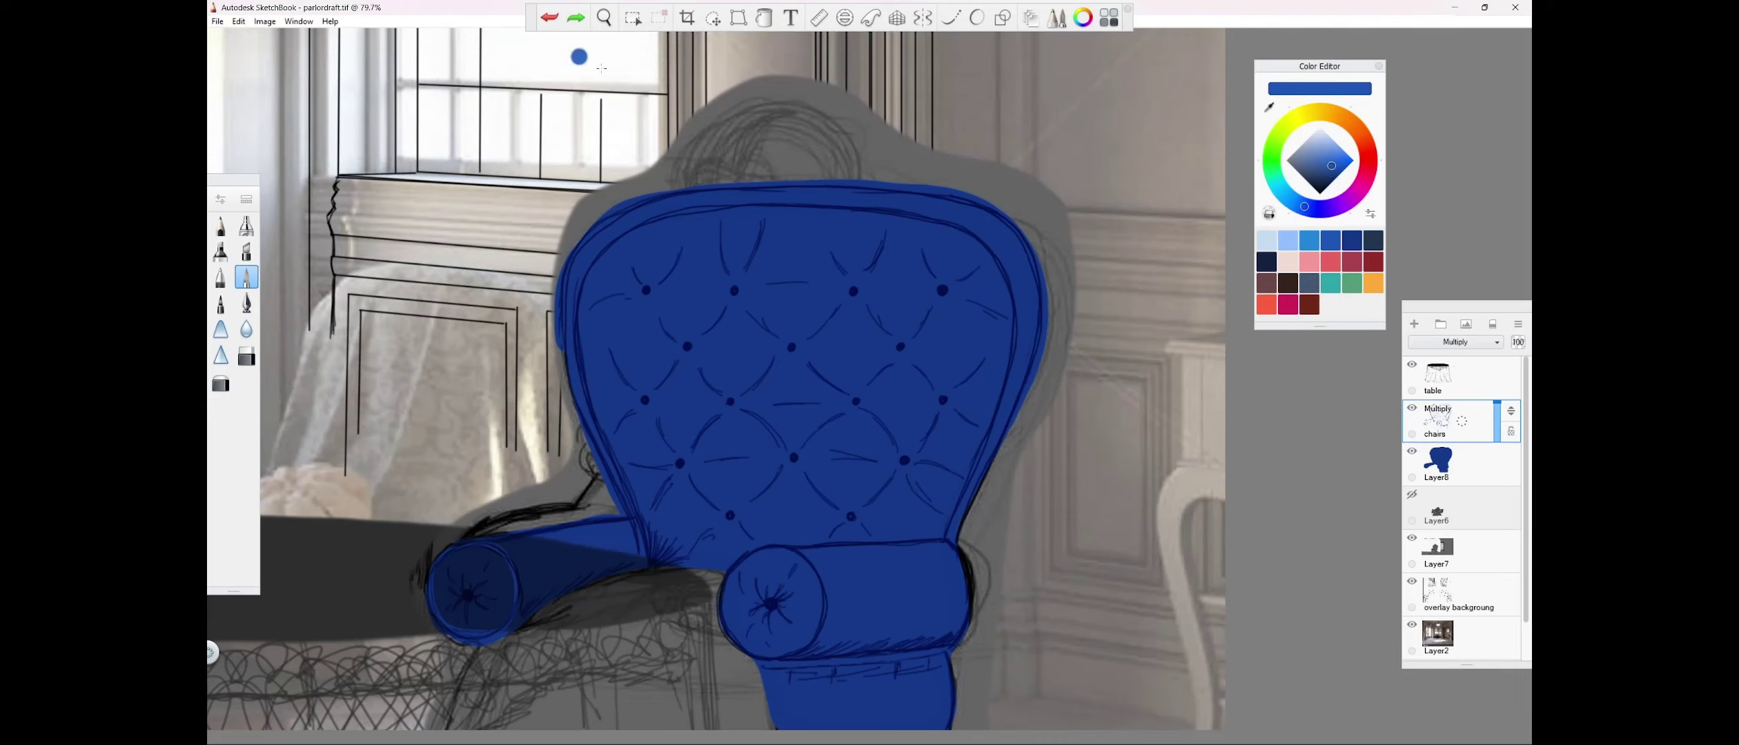
On a new layer beneath the line work, shade the upper tufting buttons in dark navy with a size 14.5 Airbrush at 39% flow.
click(1413, 323)
double_click(246, 225)
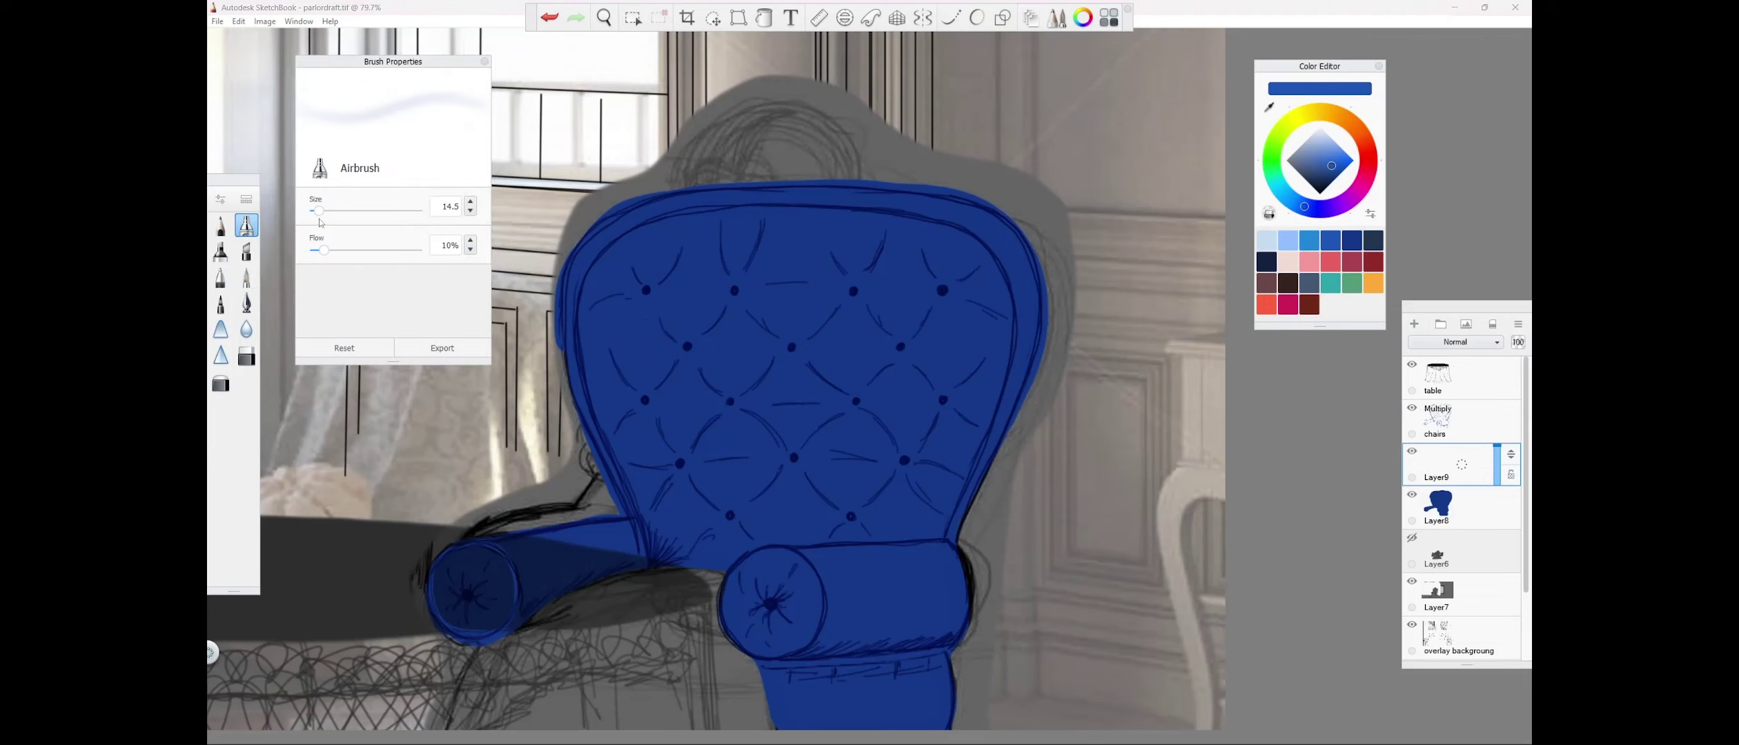
drag(324, 250, 354, 250)
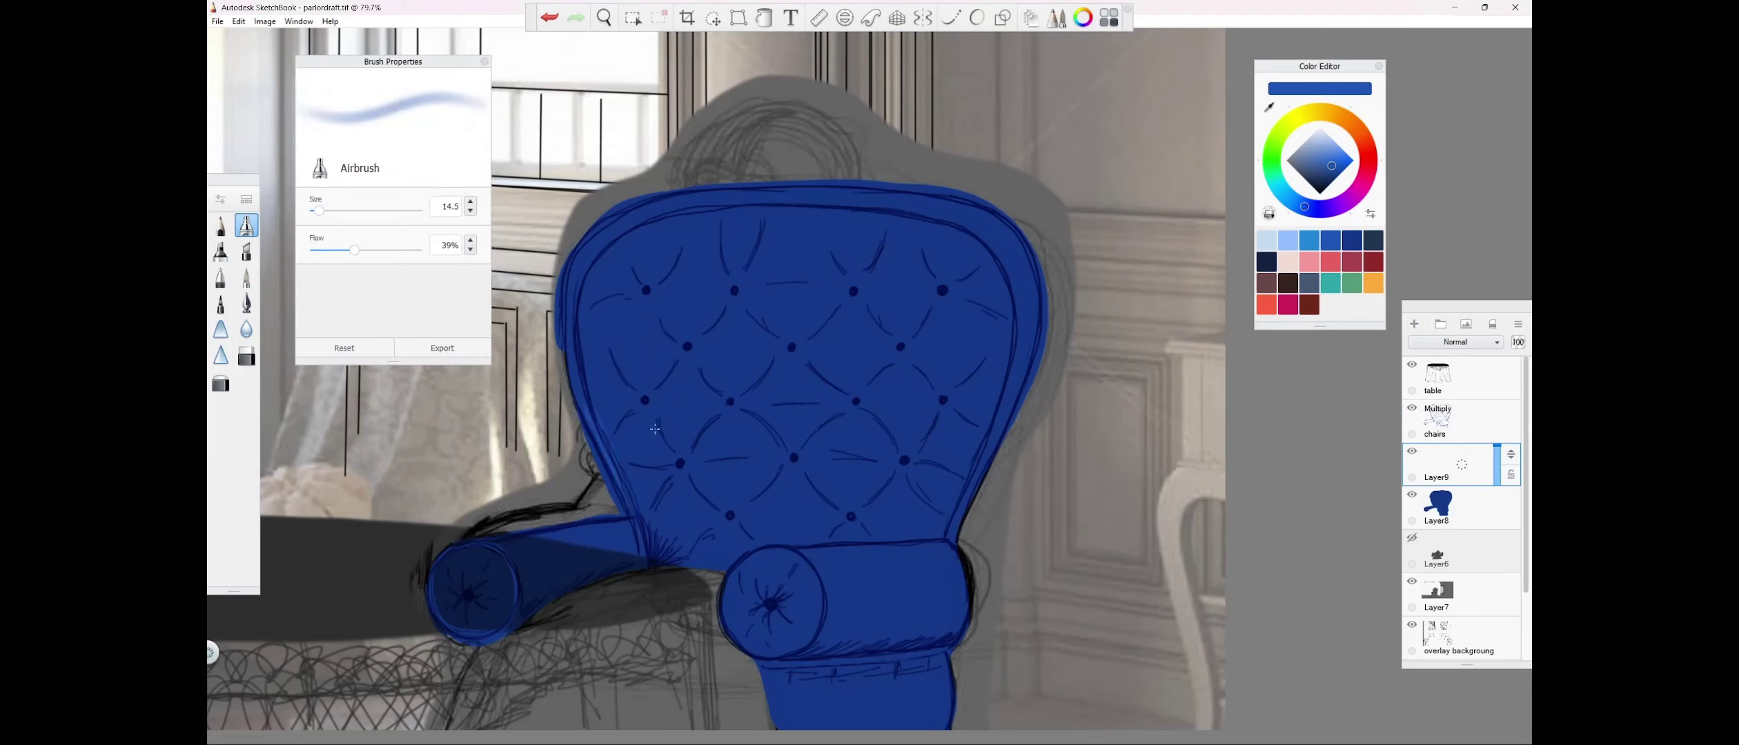
click(1373, 241)
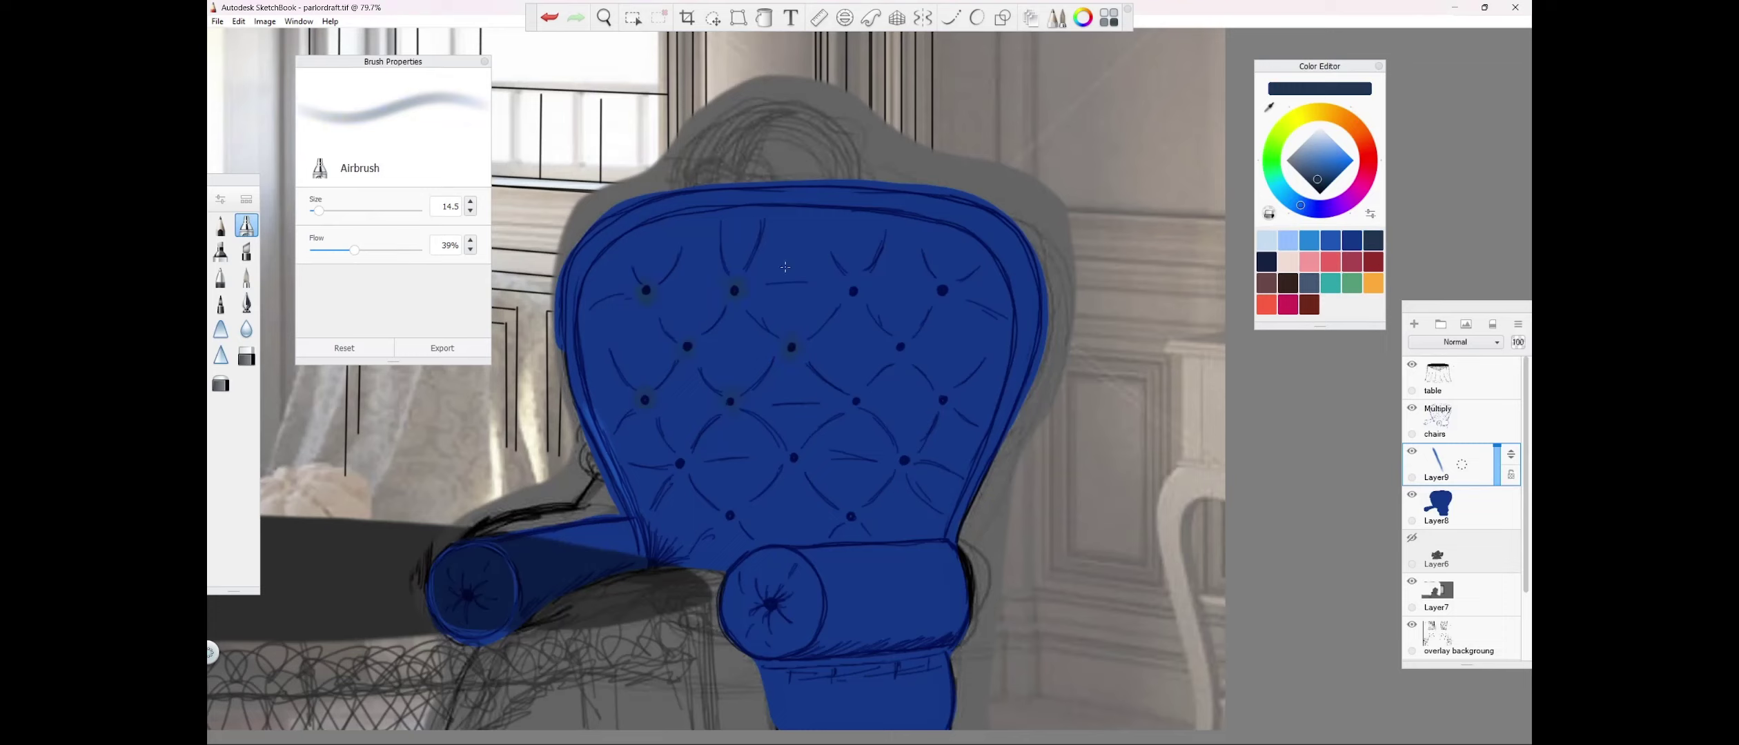
Compare the Normal and Multiply blend modes on the chairs line layer.
click(1442, 420)
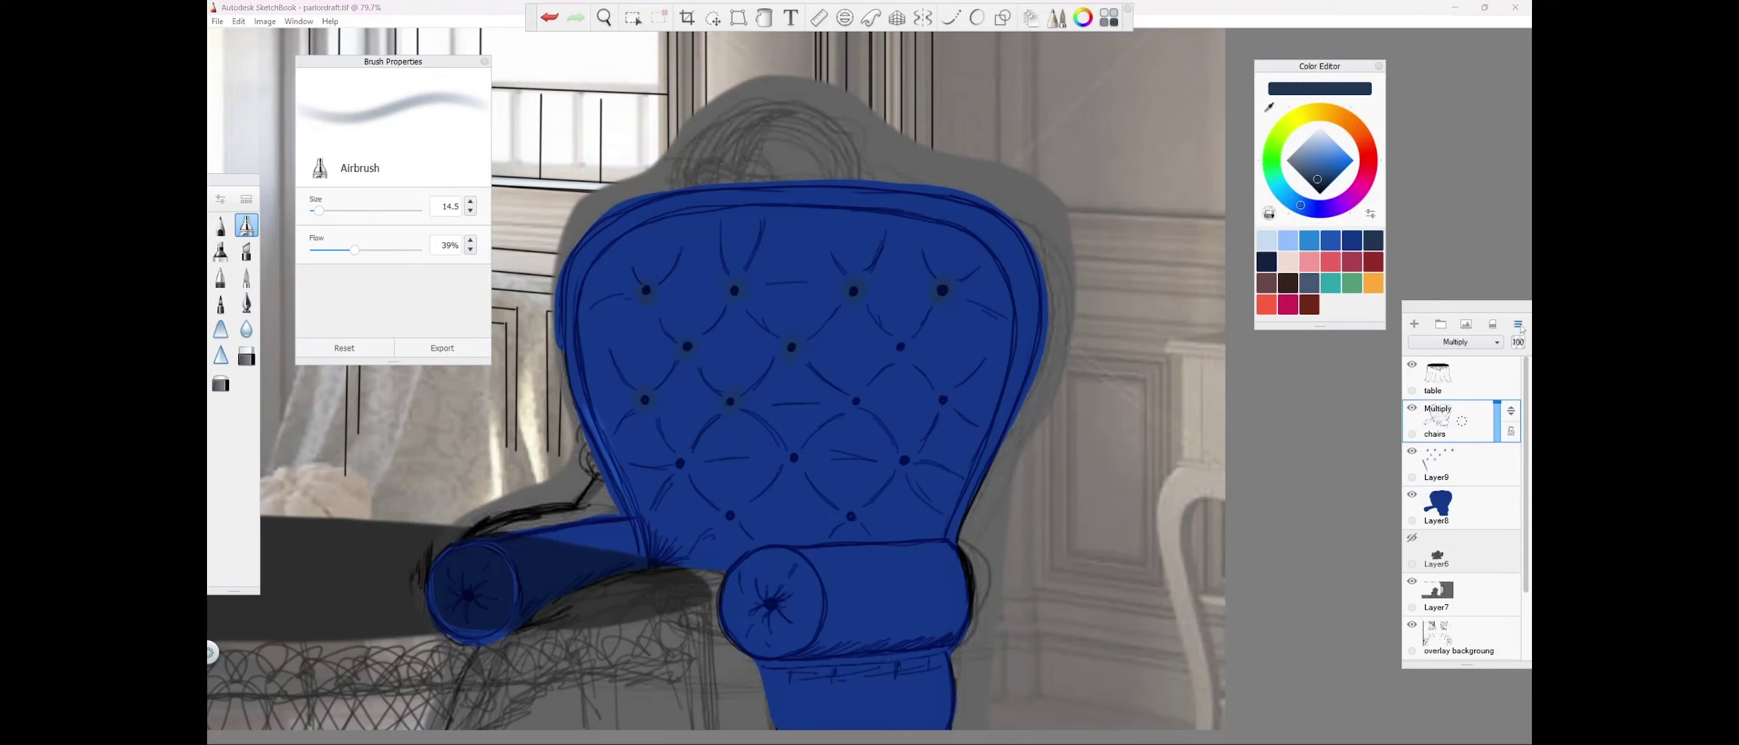
click(1455, 342)
click(1455, 355)
click(1456, 342)
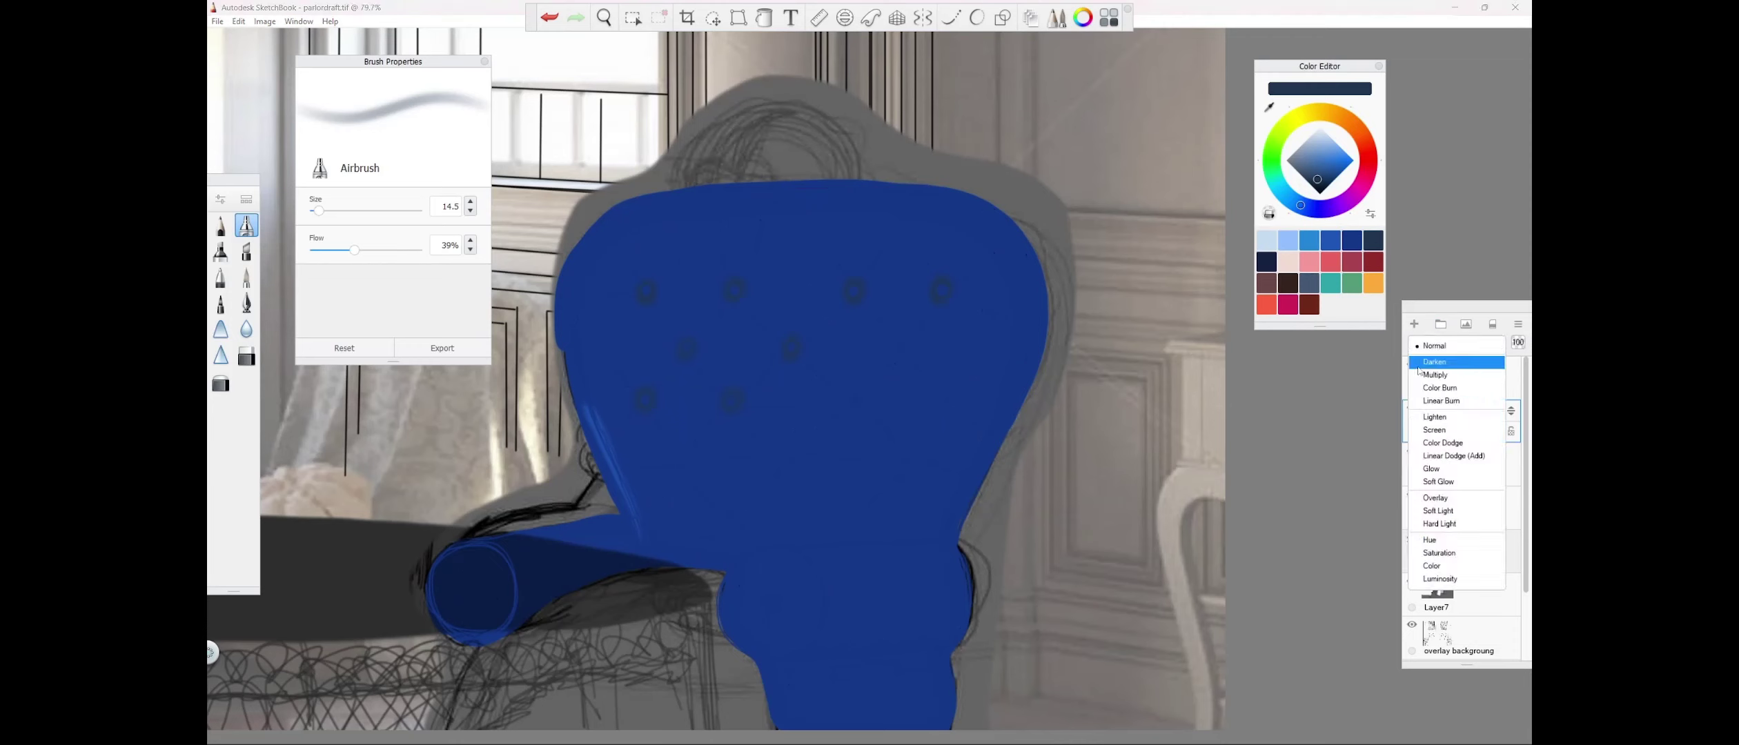
click(1439, 357)
click(1435, 341)
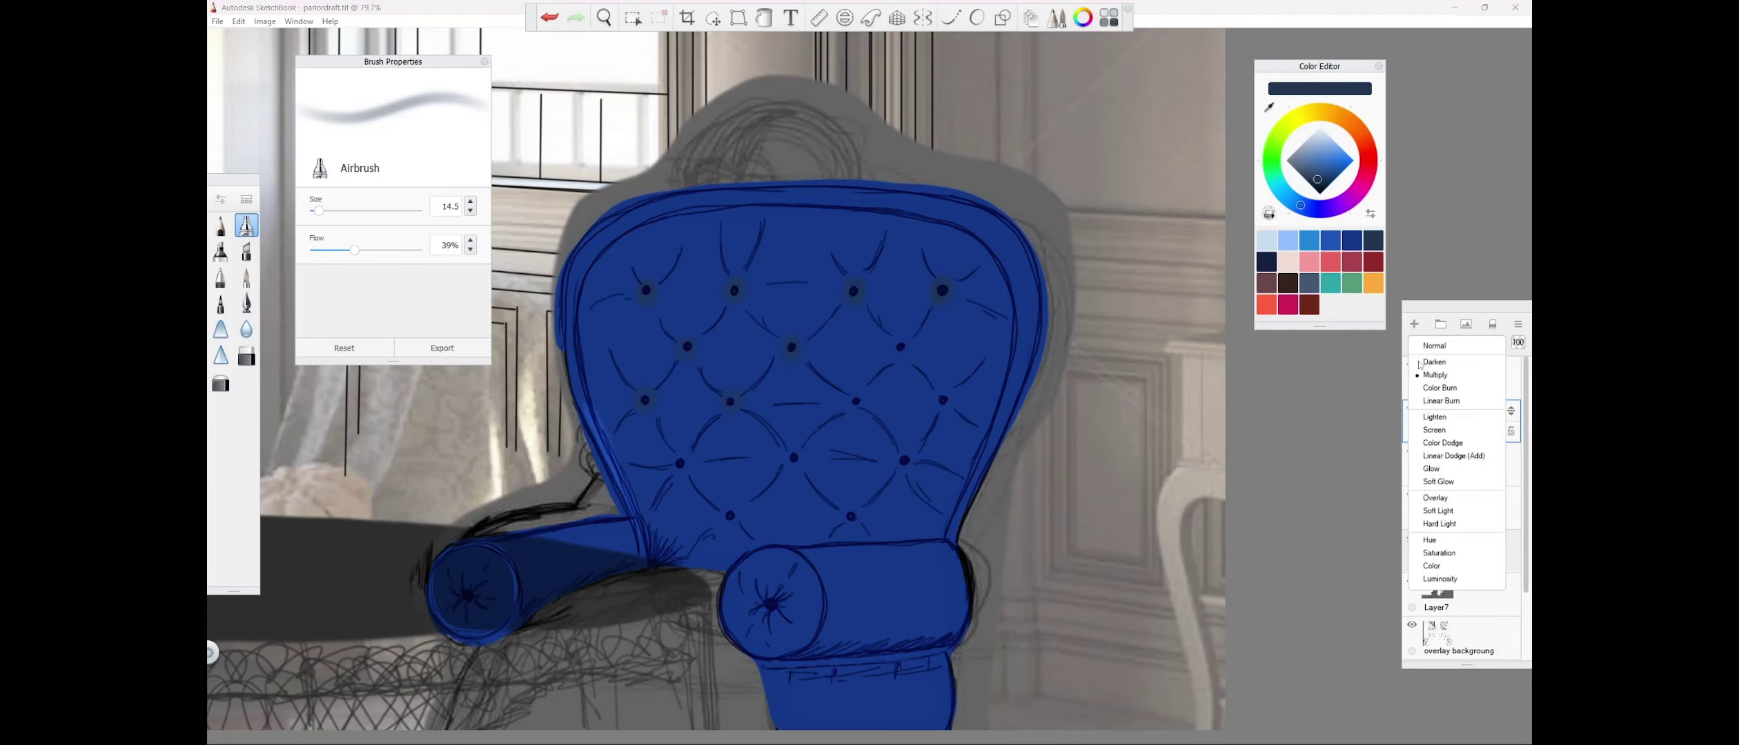
click(1436, 345)
Airbrush dark navy shading around the remaining backrest buttons and the centre of the front armrest's pleats.
click(1436, 461)
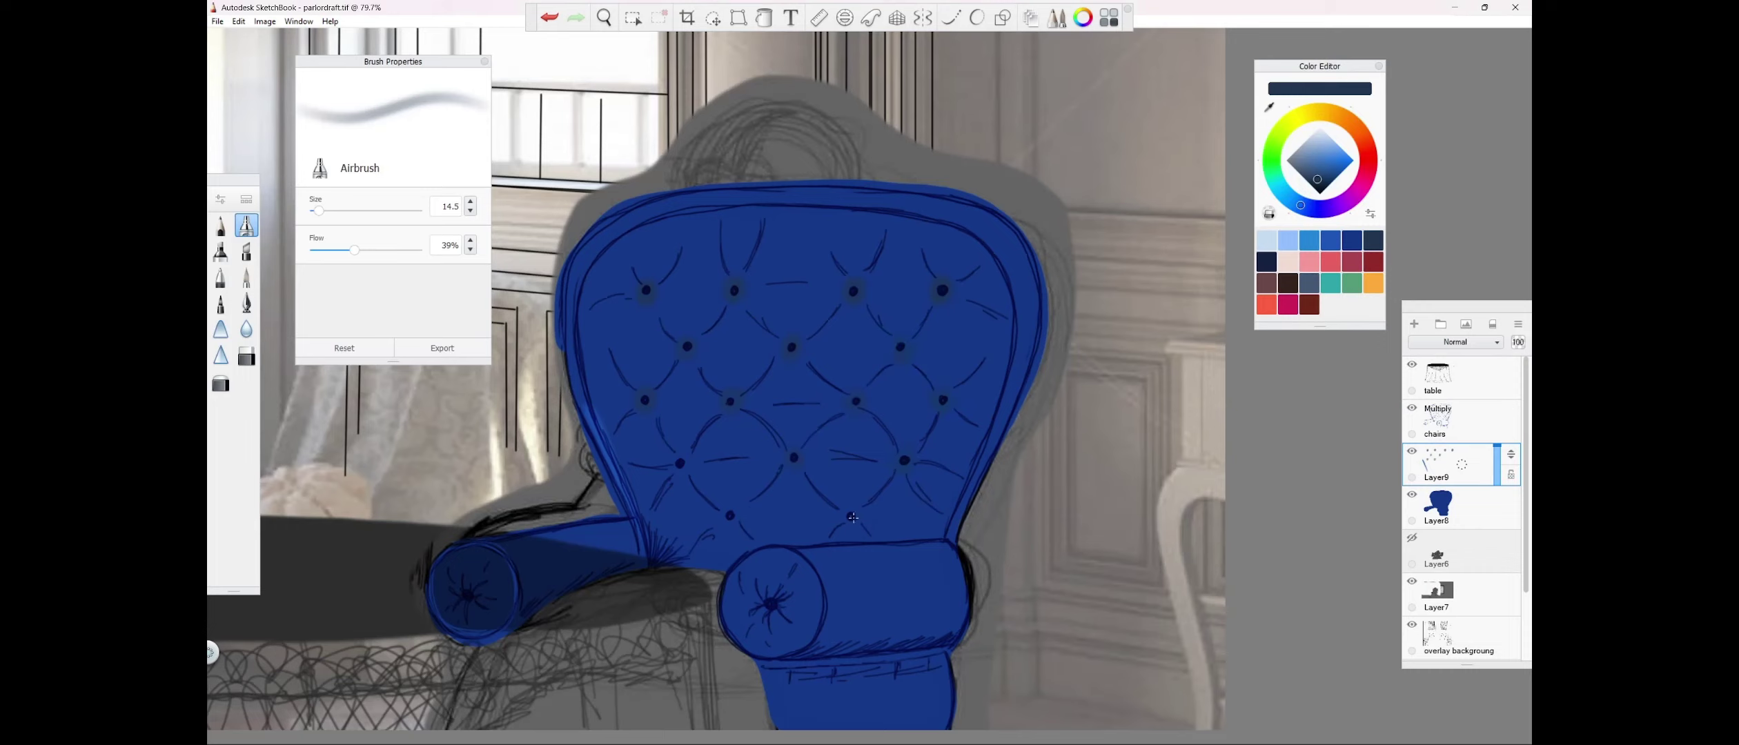
click(771, 604)
click(220, 277)
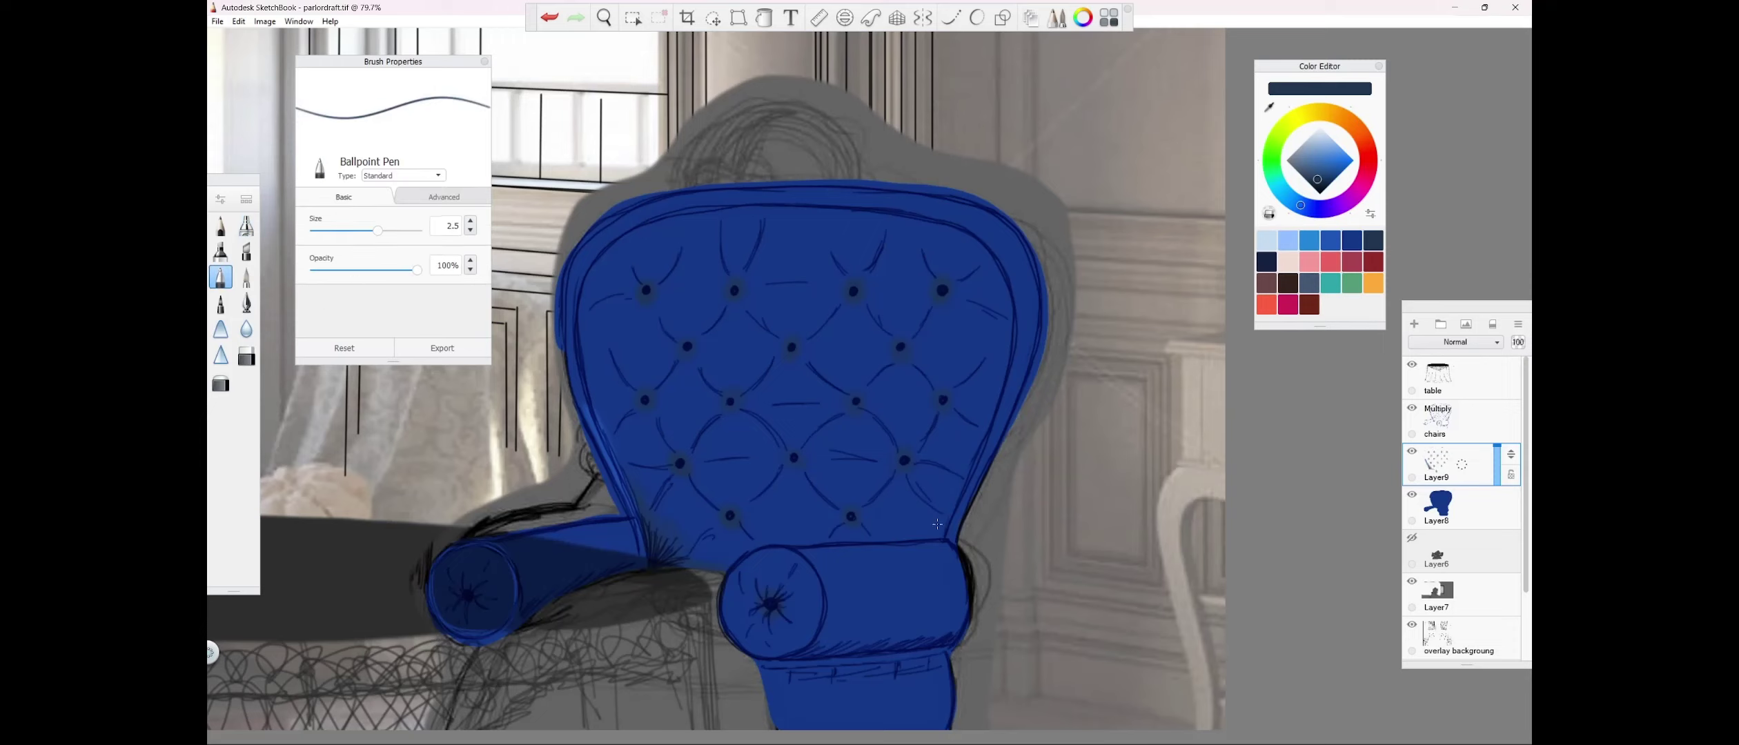
Paint a medium blue band around the backrest's border with the size 24 Paintbrush.
click(246, 277)
click(1311, 243)
click(1330, 241)
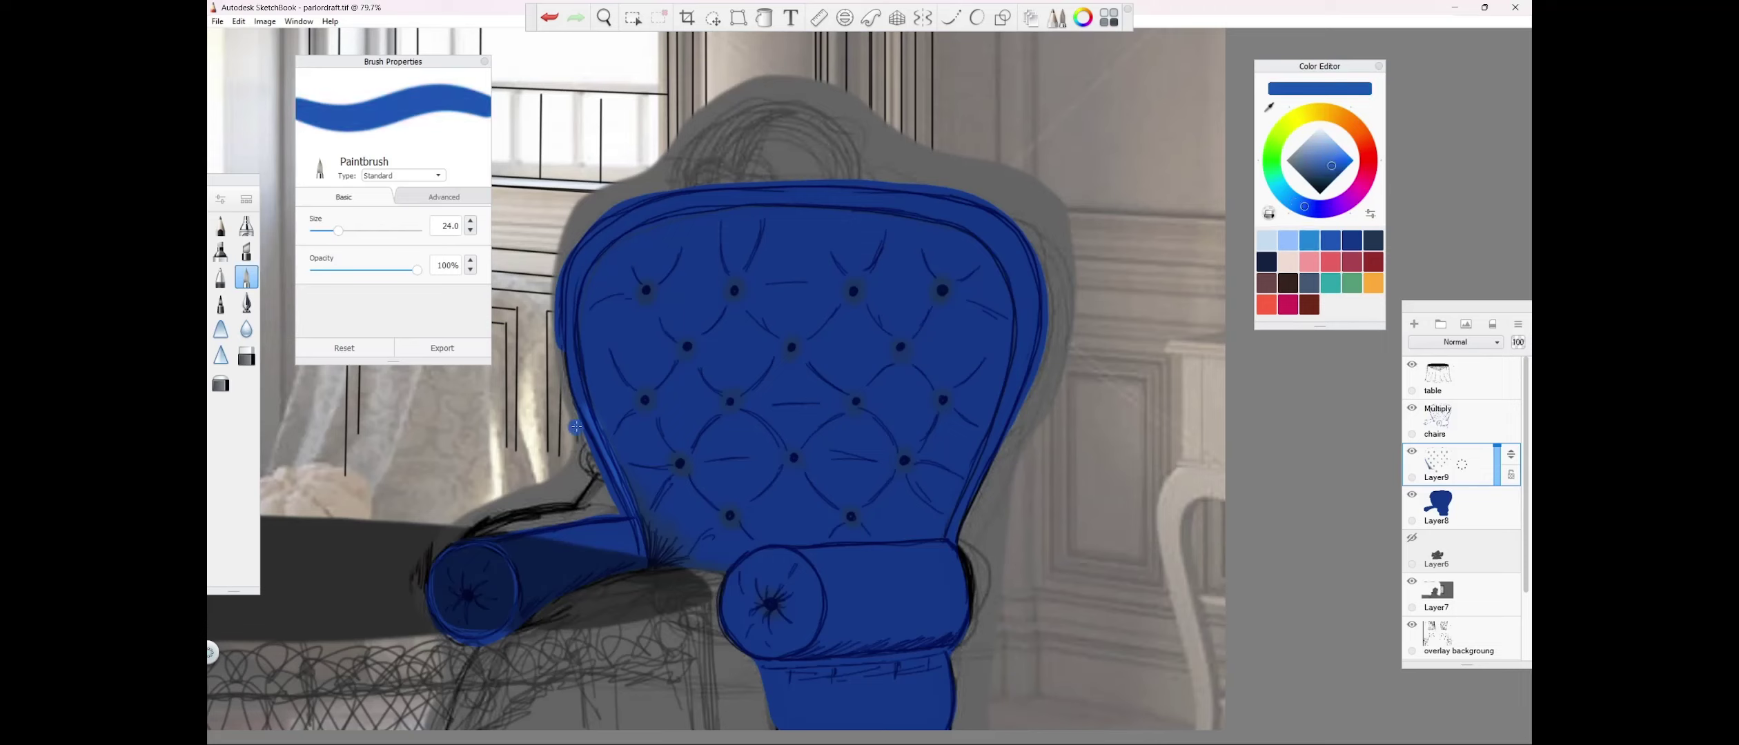
mouse_move(586, 410)
mouse_down()
mouse_move(577, 273)
mouse_move(916, 200)
mouse_move(993, 447)
mouse_move(952, 535)
mouse_up()
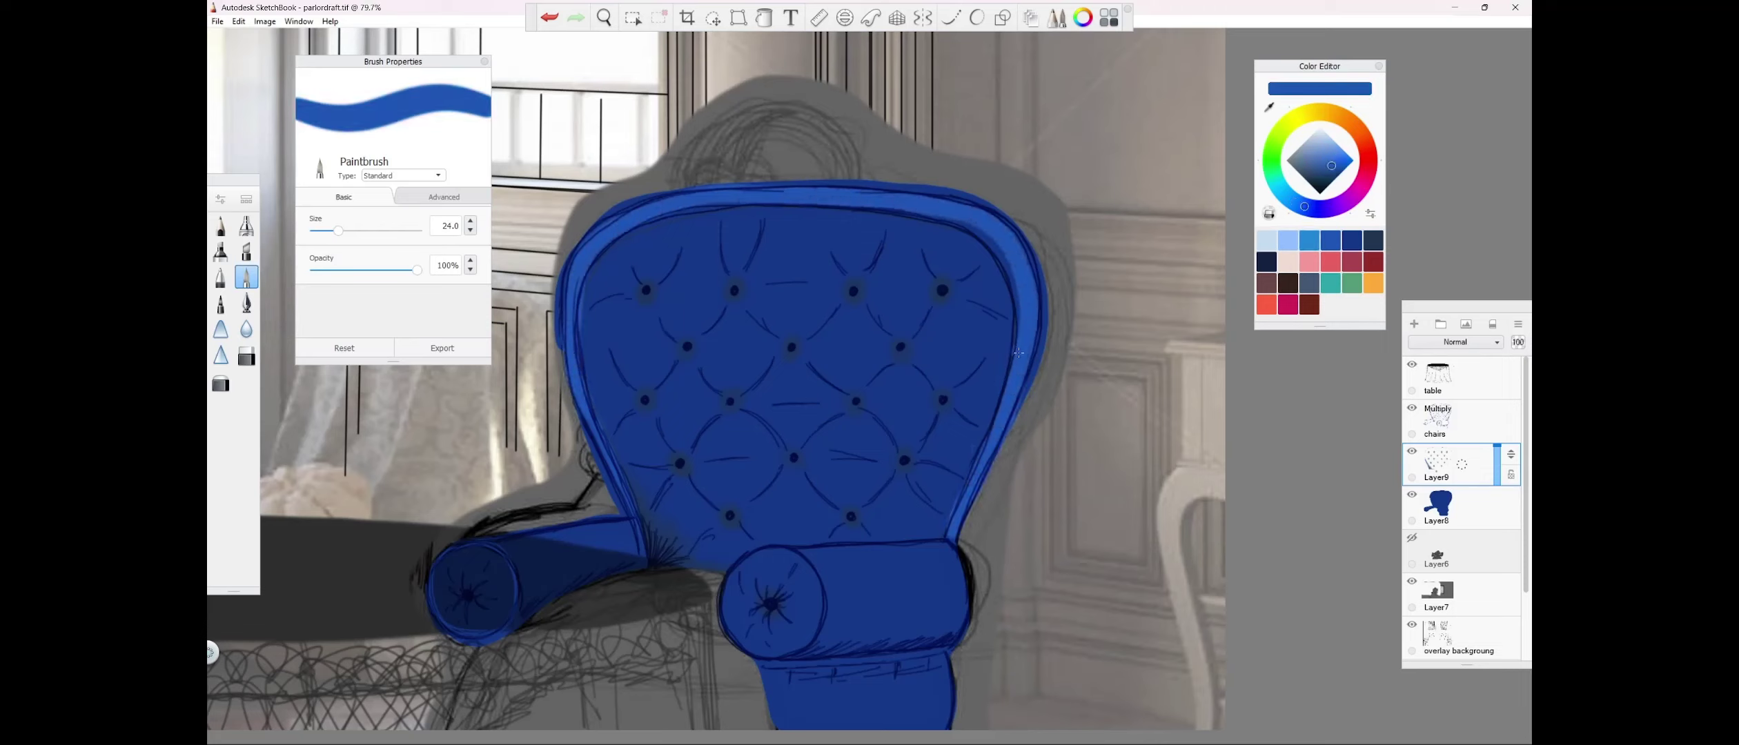
mouse_move(1019, 323)
mouse_down()
mouse_move(937, 218)
mouse_move(742, 192)
mouse_move(585, 299)
mouse_up()
drag(722, 200, 645, 571)
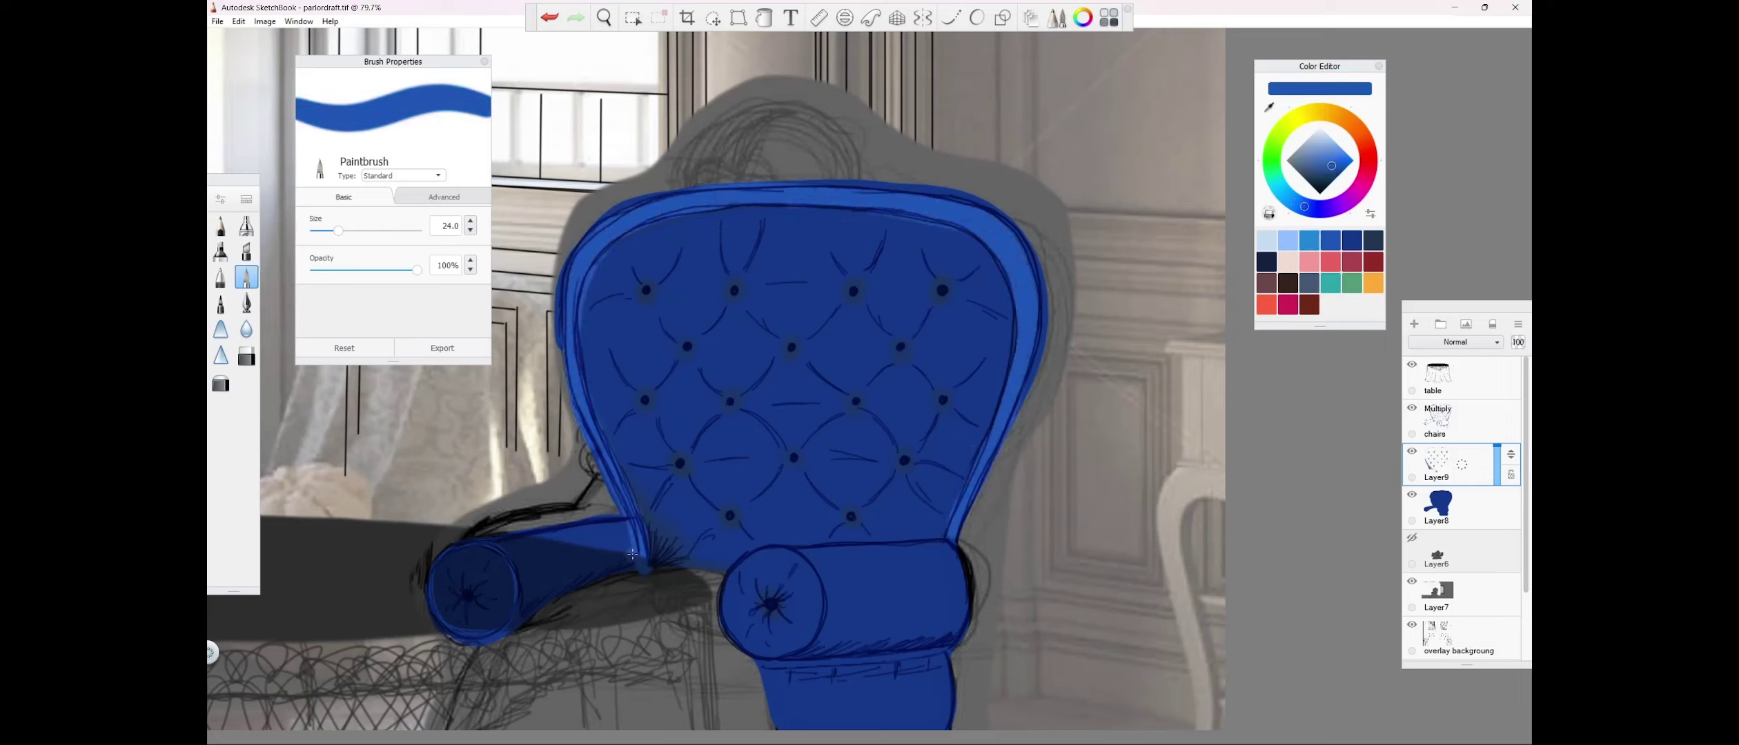
Clean up the medium blue band's edges along the backrest outline with a size 7.2 Hard Eraser.
click(246, 356)
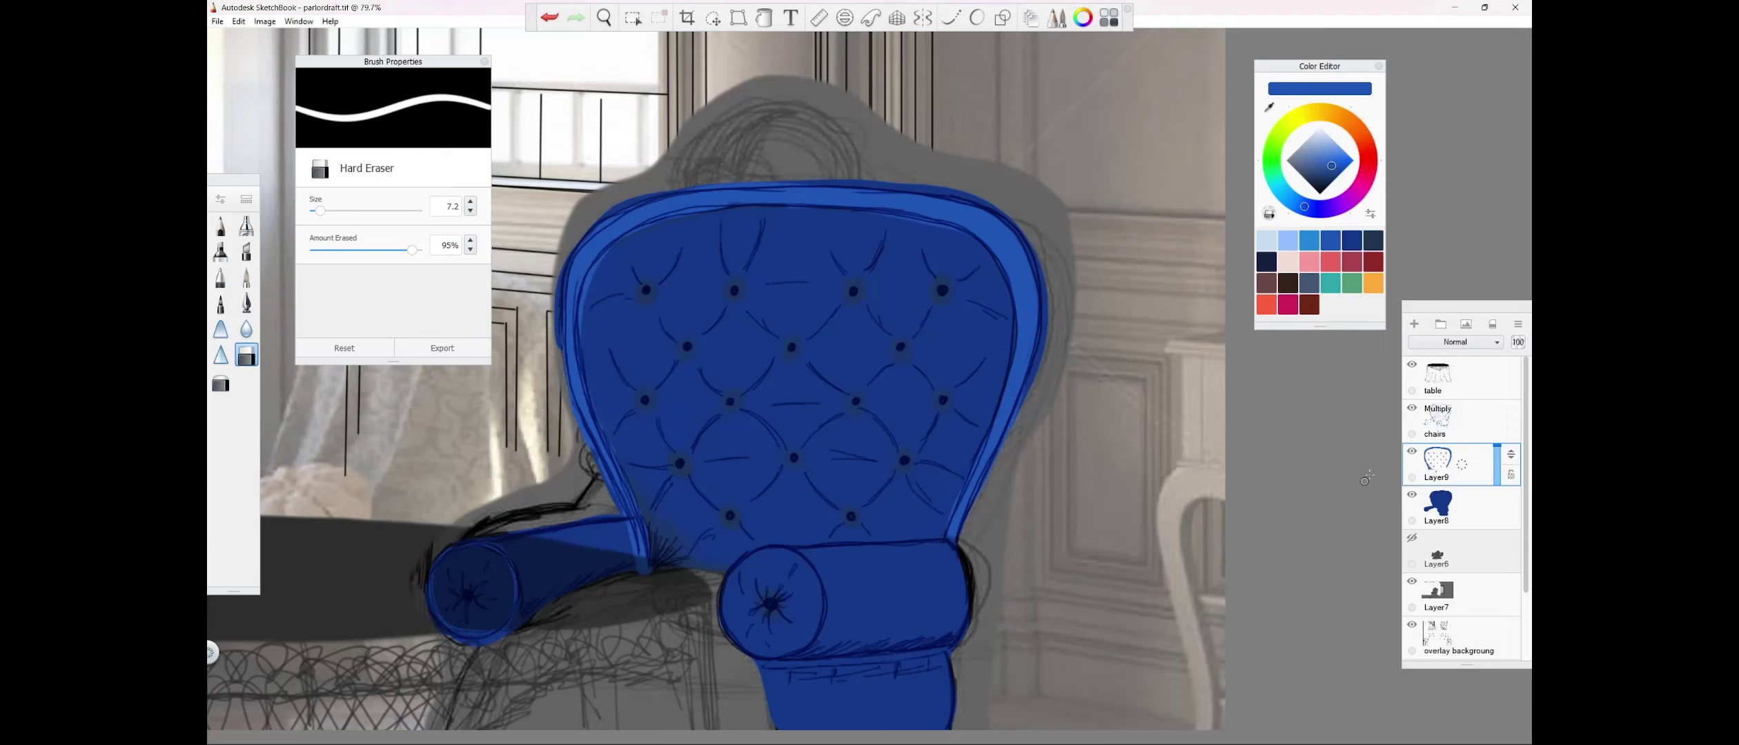
drag(621, 510, 625, 523)
drag(972, 508, 1024, 386)
drag(602, 256, 577, 345)
drag(617, 248, 795, 185)
drag(567, 372, 622, 498)
Erase the dark blue base fill that spills outside the backrest outline and above the rear armrest.
click(1445, 507)
drag(962, 538, 1025, 229)
drag(1034, 380, 1048, 329)
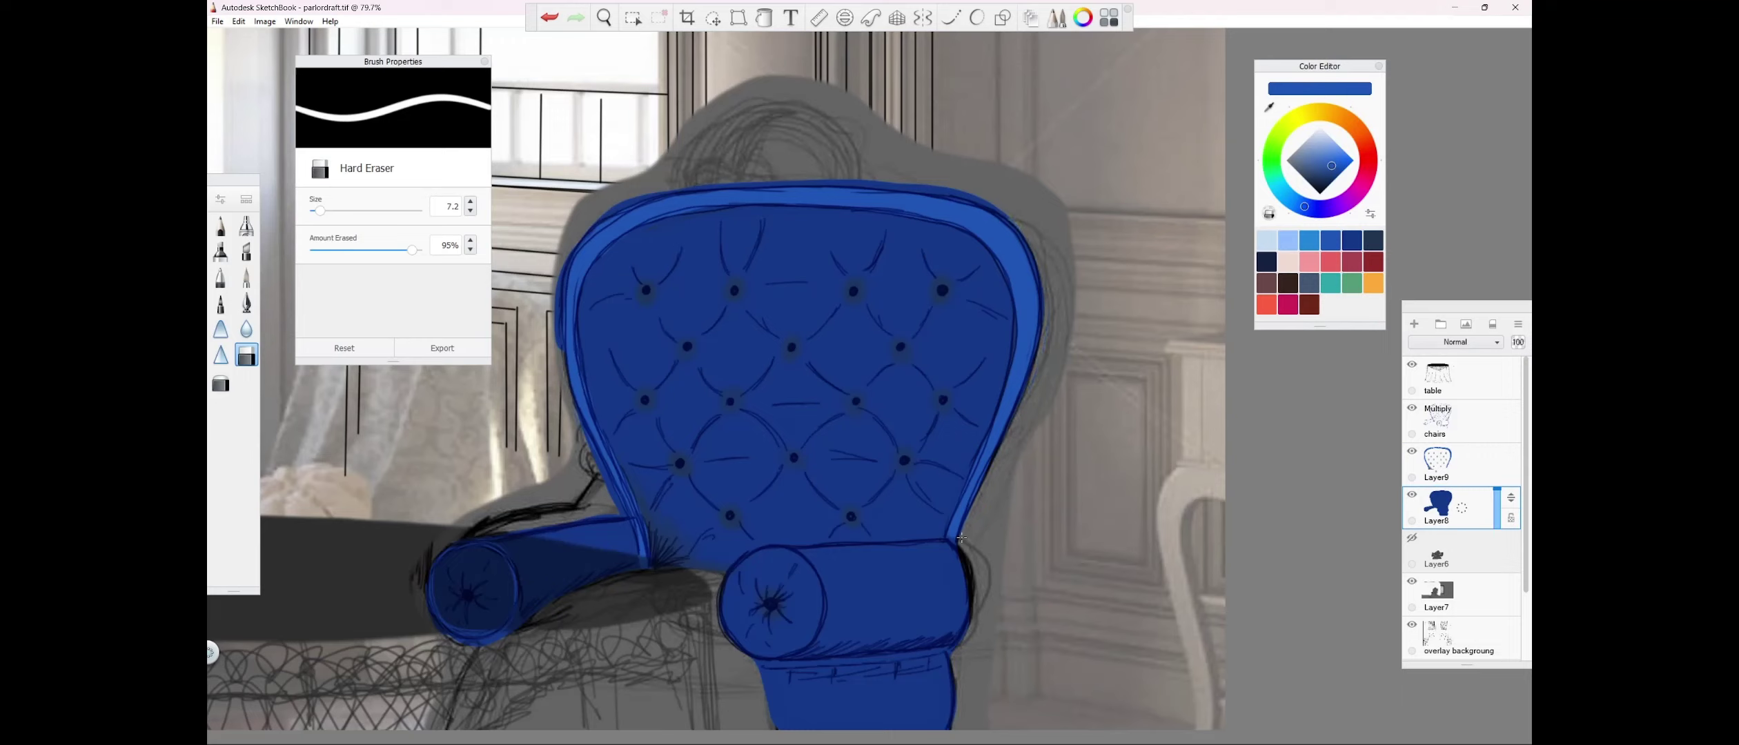
drag(1008, 216, 937, 186)
drag(564, 265, 557, 347)
drag(583, 424, 624, 514)
drag(625, 514, 585, 518)
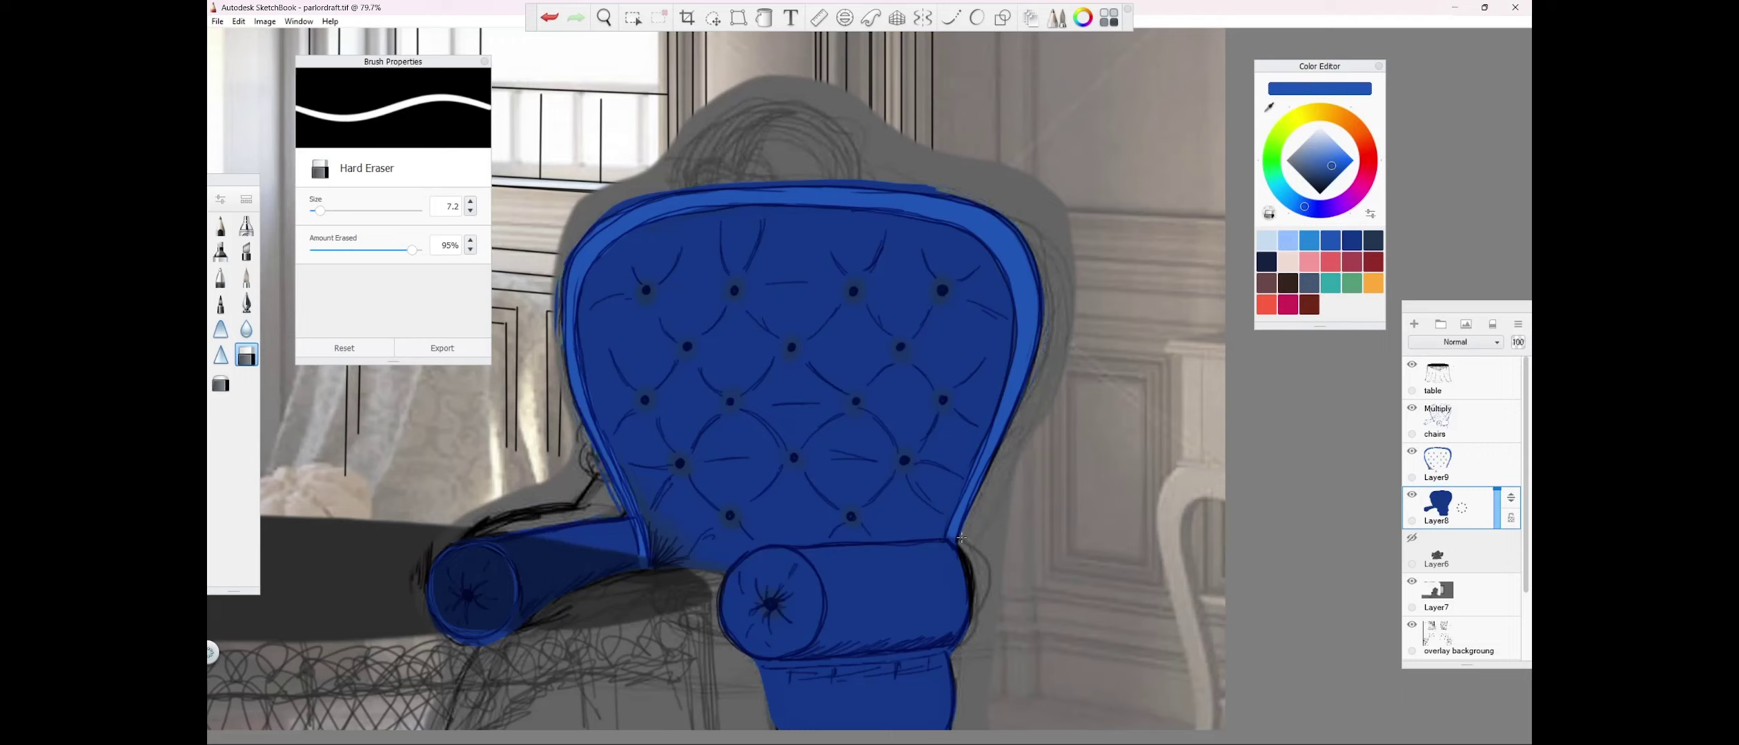
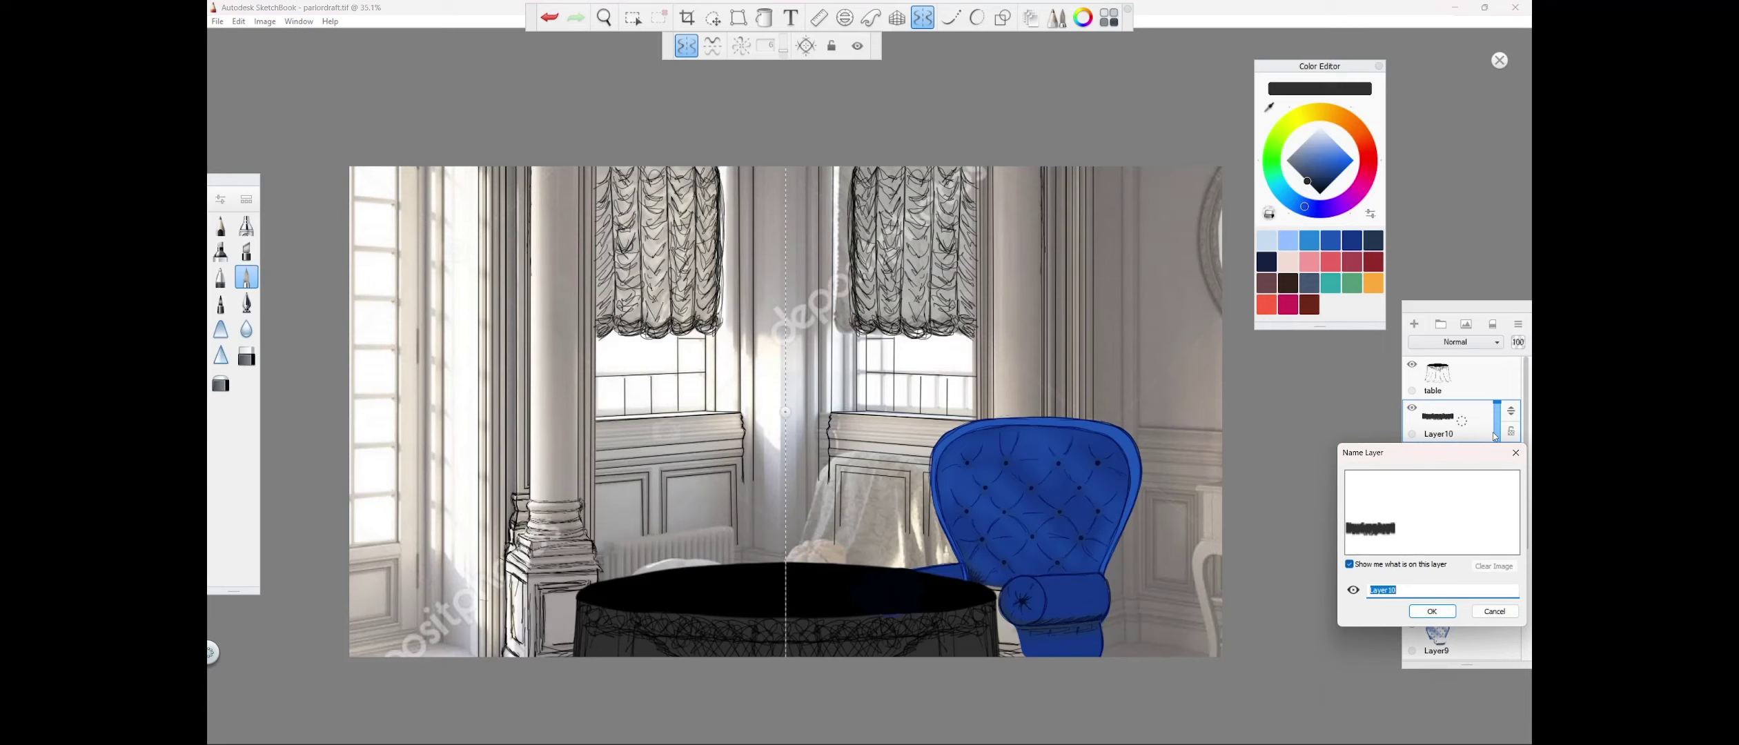
Name the dark shading layer below the table "under table" and the armchair's highlight layer "chair highlights".
text(under table)
key(Return)
click(1463, 636)
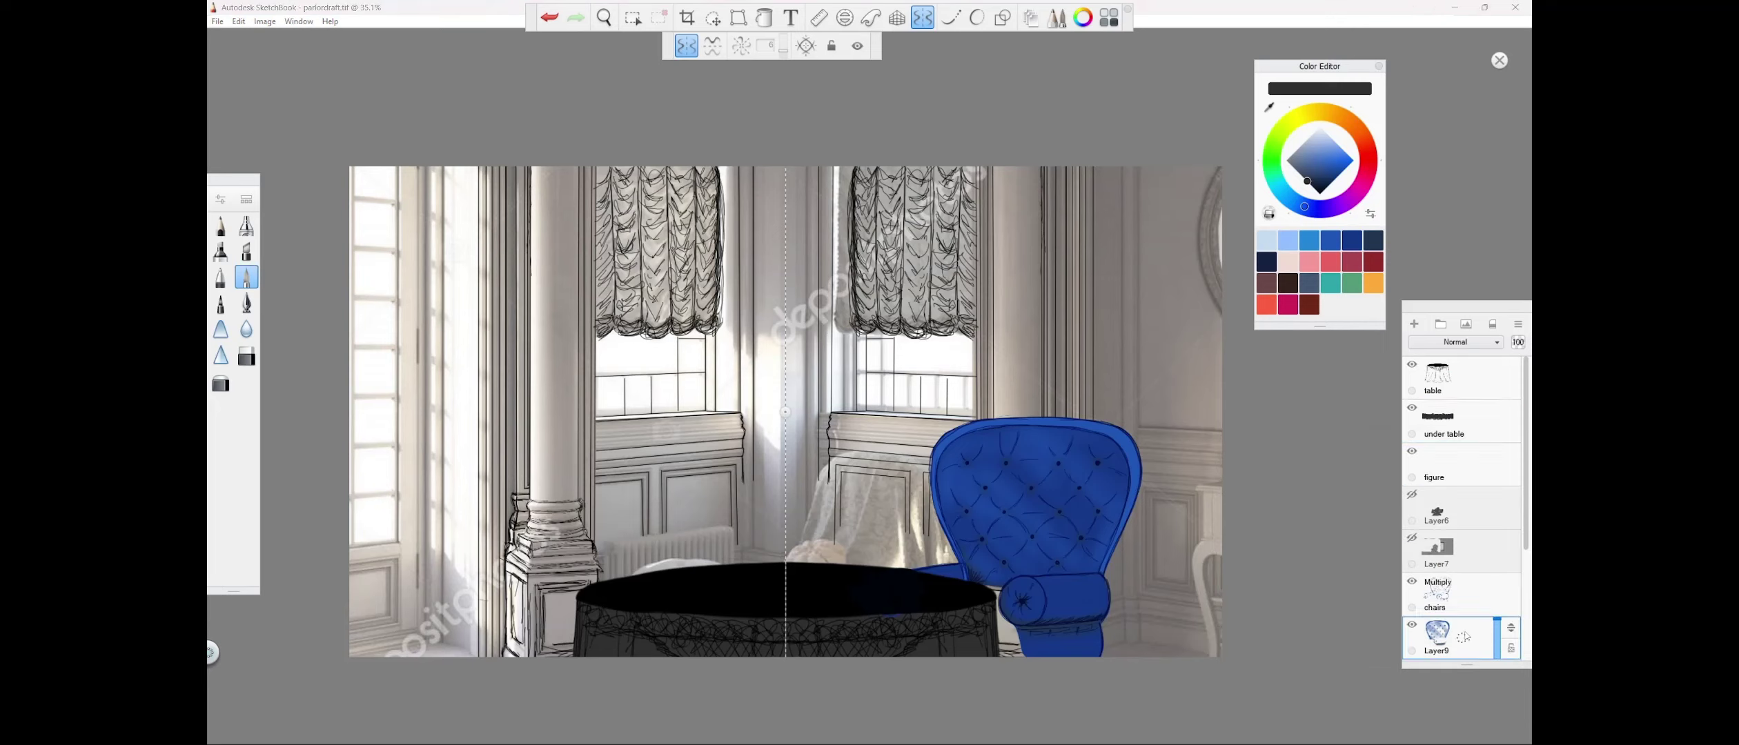
double_click(1463, 636)
double_click(1457, 703)
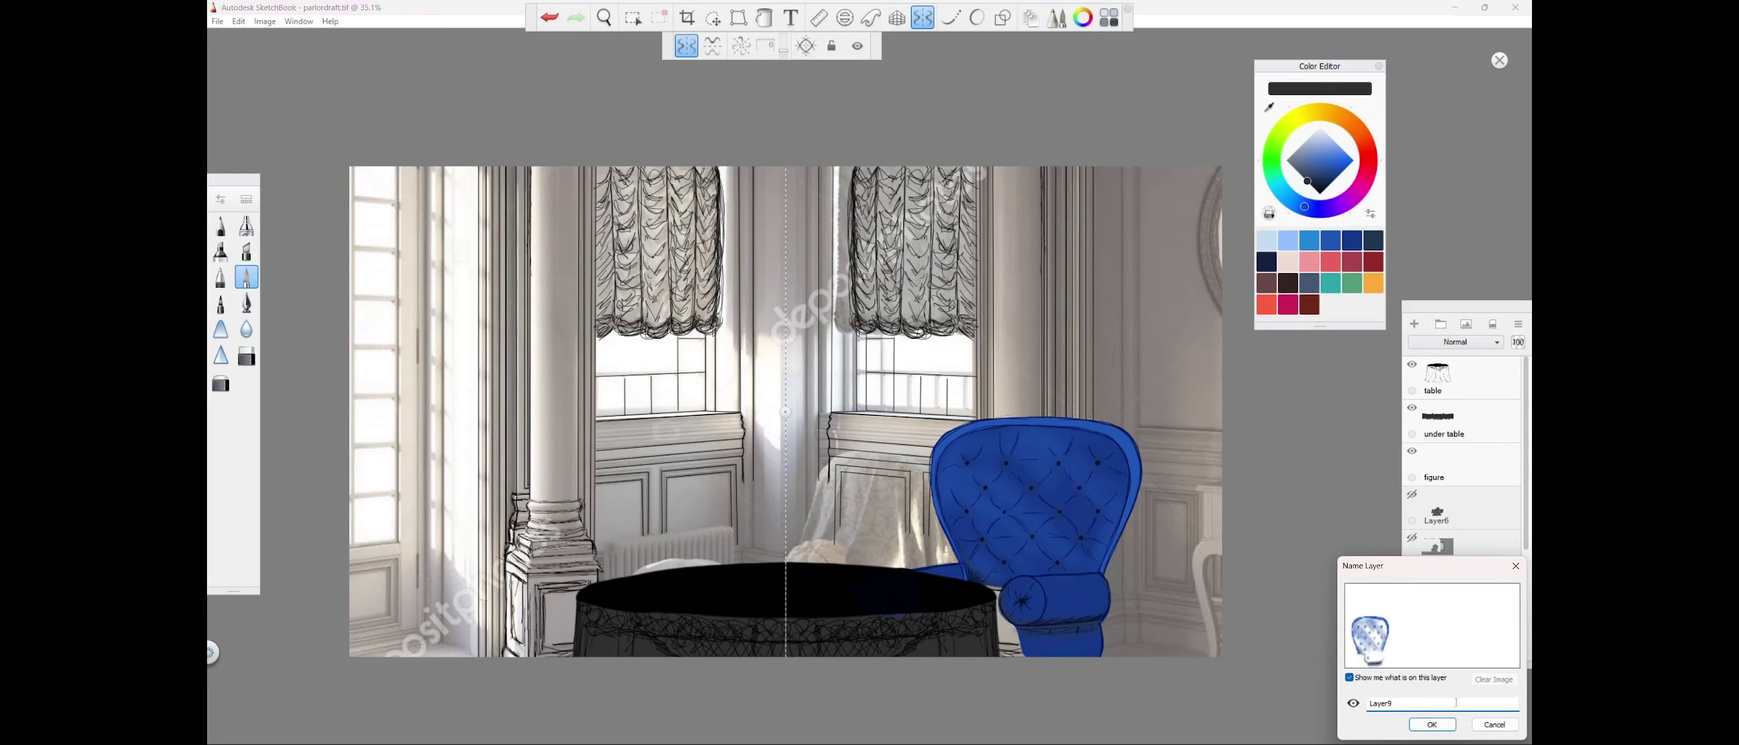
key(BackSpace)
text(chair highlights)
key(Return)
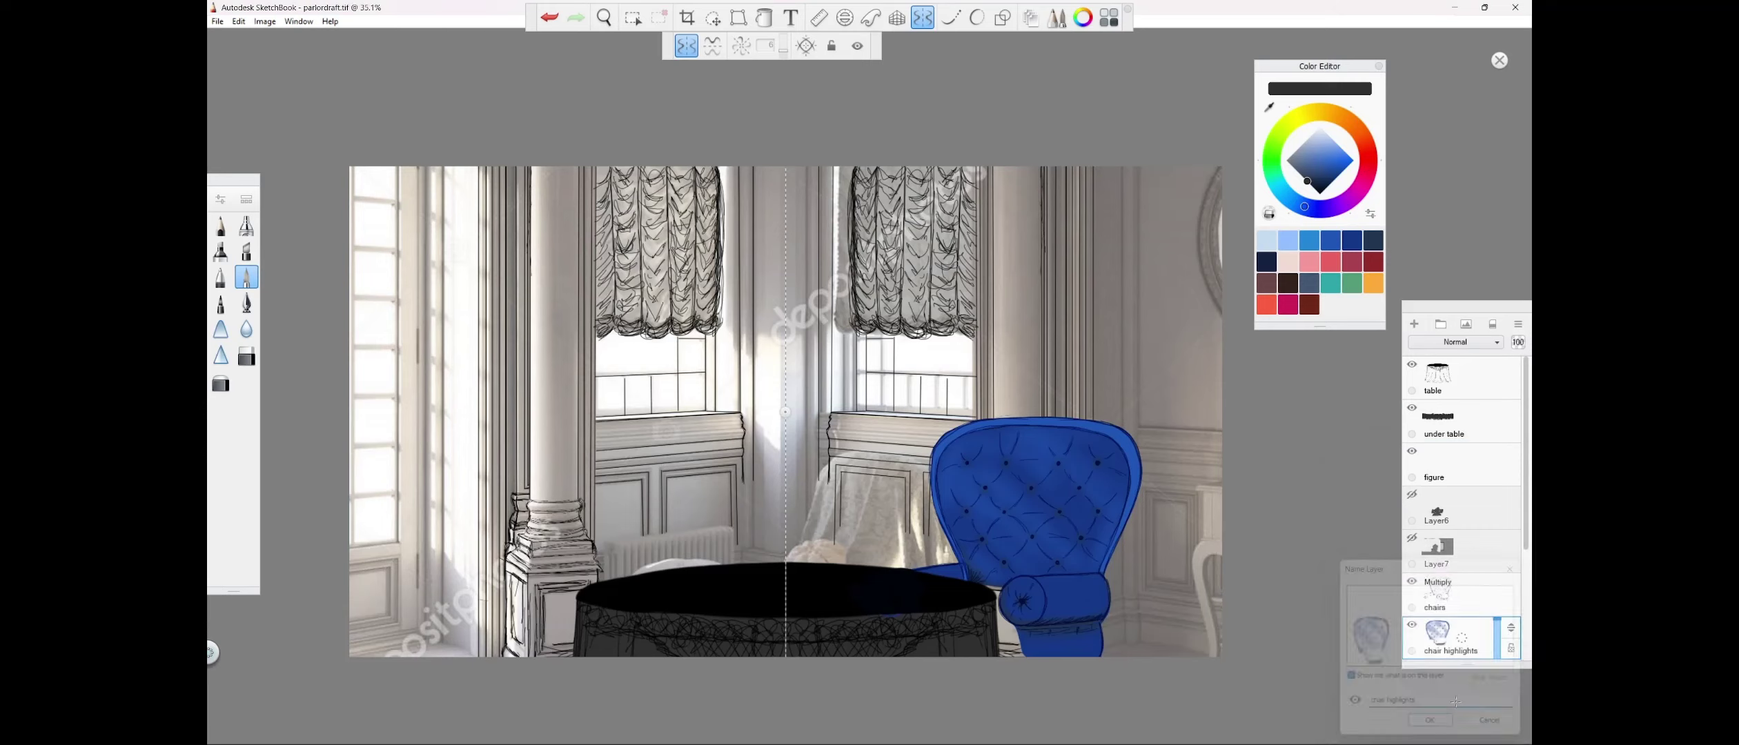
Rename the armchair's solid blue fill layer as "chair undercolor".
scroll(1462, 609, down, 1)
click(1462, 610)
double_click(1463, 610)
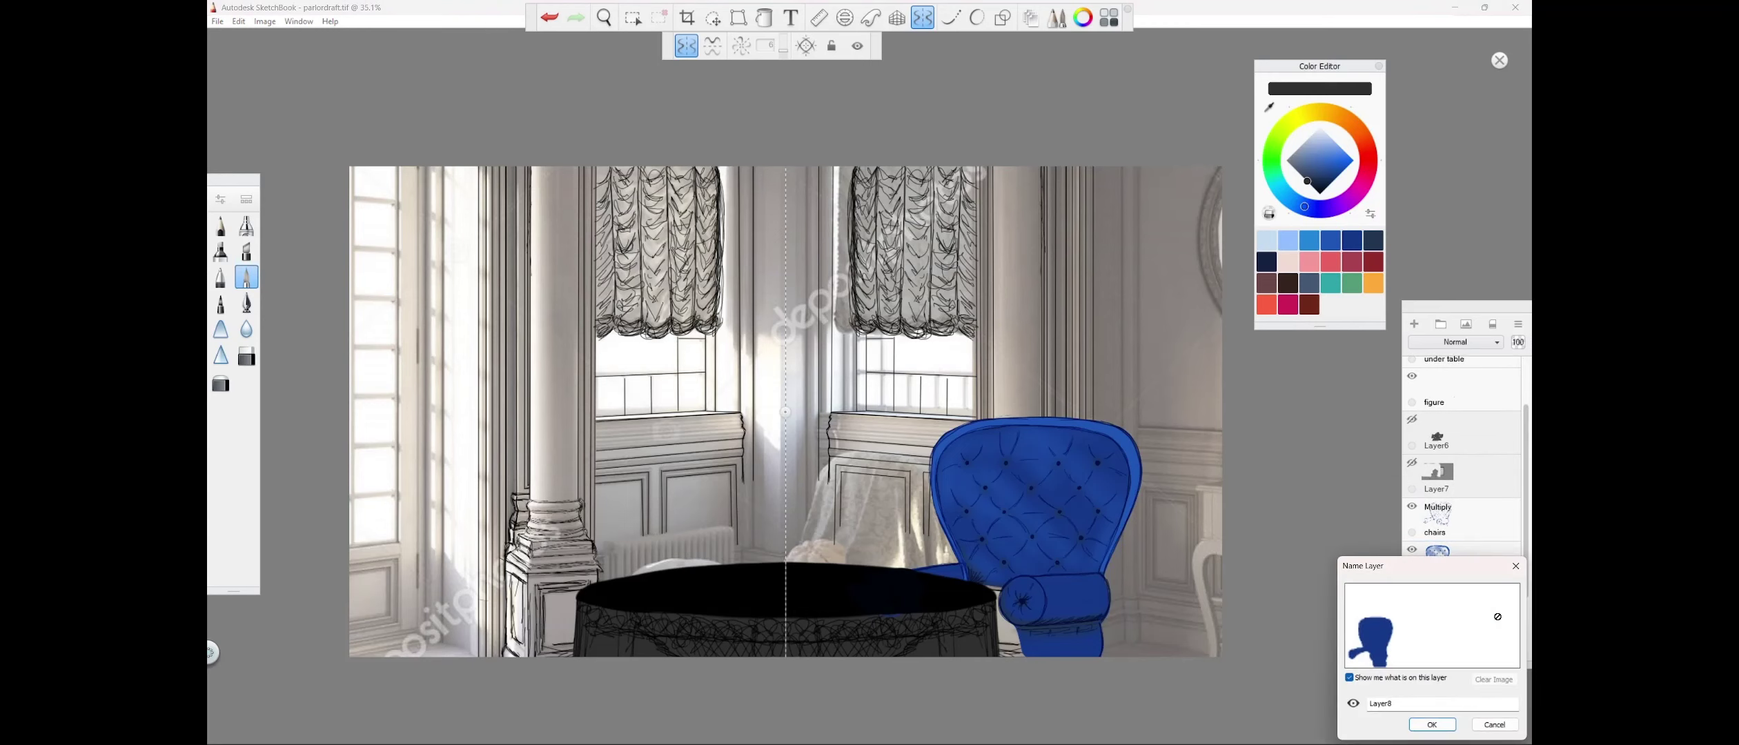
double_click(1456, 703)
click(1509, 521)
key(BackSpace)
text(chair undercolor)
click(1428, 718)
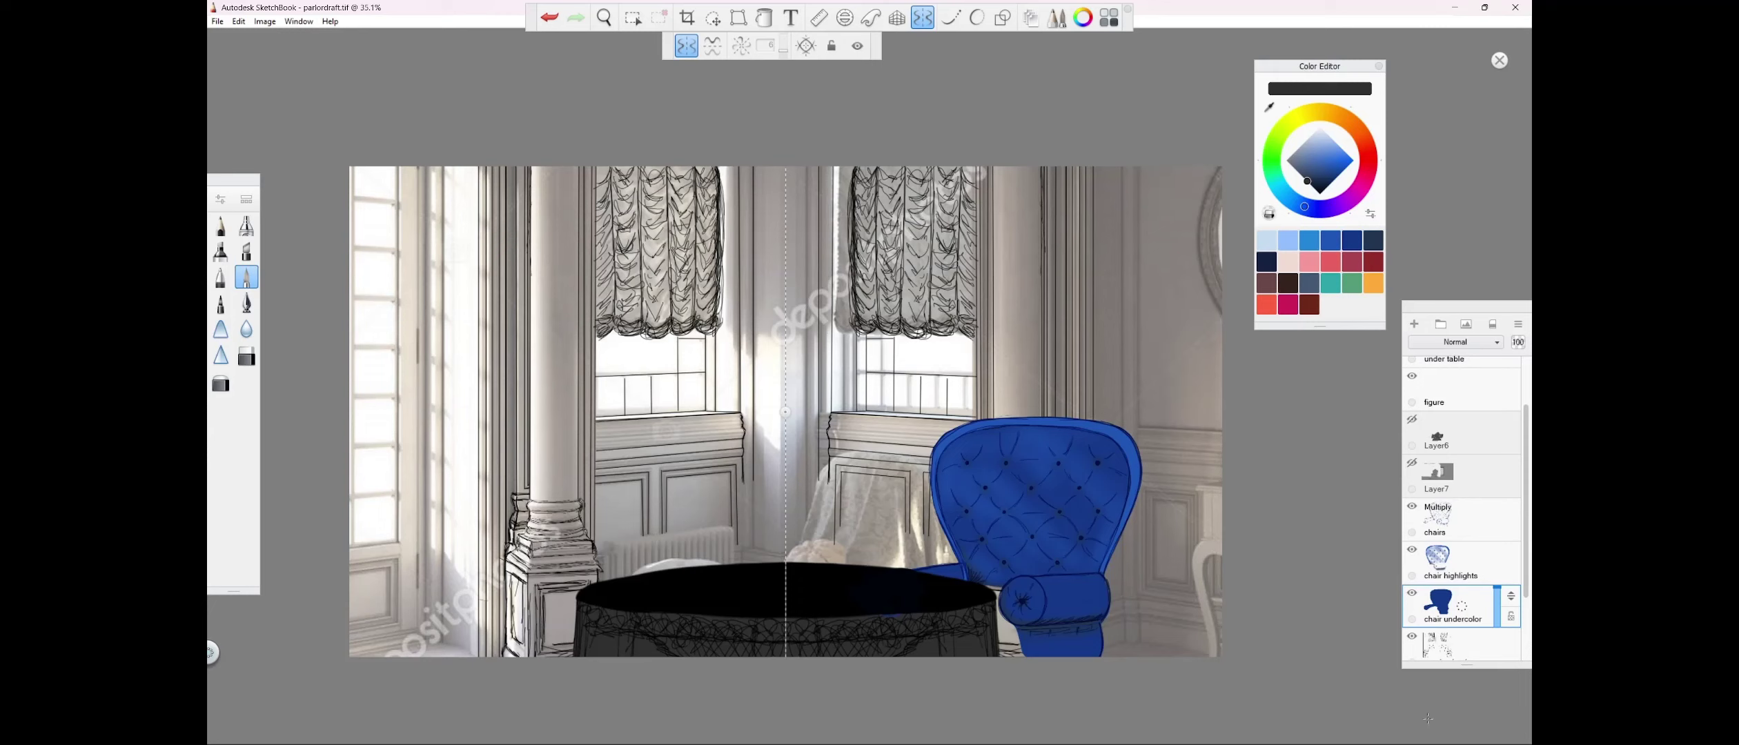
Show the gray figure sketch on Layer7, make it the active layer and choose the Hard Eraser.
click(1412, 463)
click(246, 356)
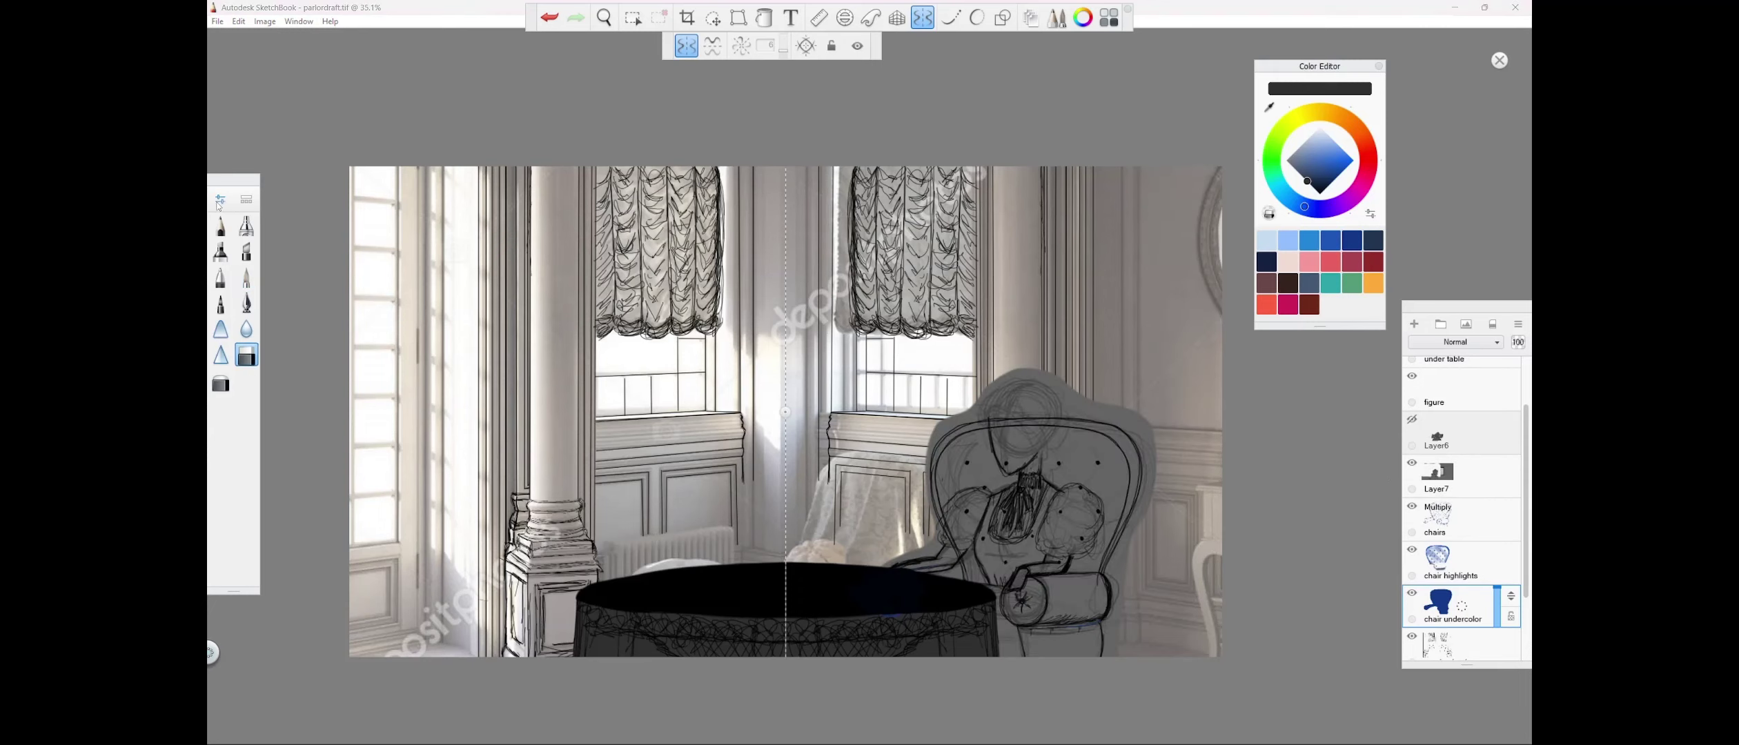
click(220, 200)
click(1449, 476)
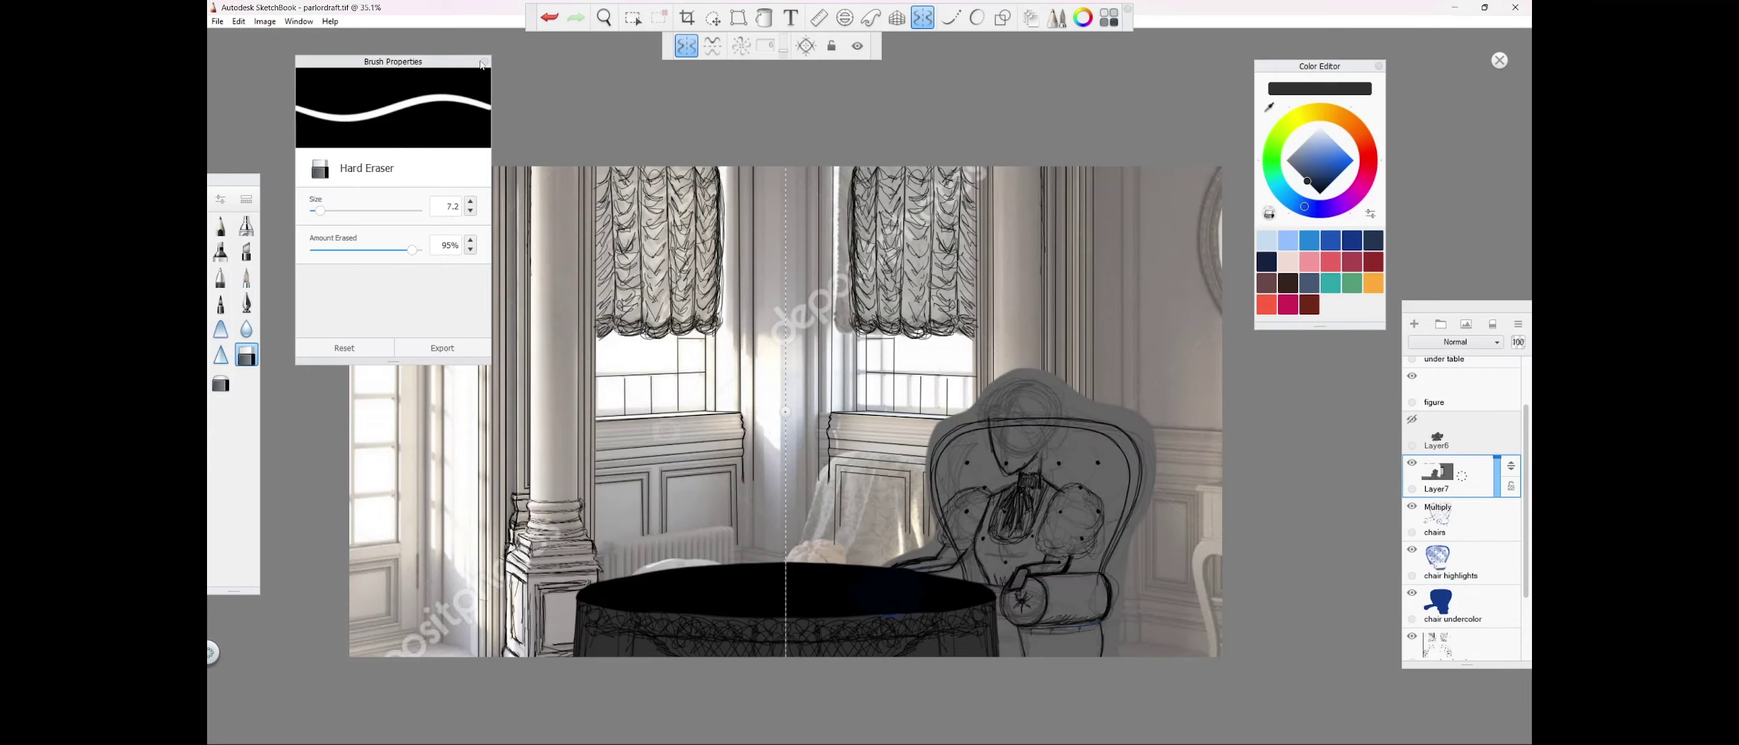
Lasso the seated figure's head, torso and arms, add the area below the table edge, and invert the selection.
click(632, 18)
click(671, 46)
mouse_move(888, 570)
mouse_down()
mouse_move(937, 557)
mouse_move(970, 491)
mouse_move(892, 574)
mouse_up()
mouse_move(993, 455)
mouse_down()
mouse_move(1069, 395)
mouse_move(1020, 476)
mouse_up()
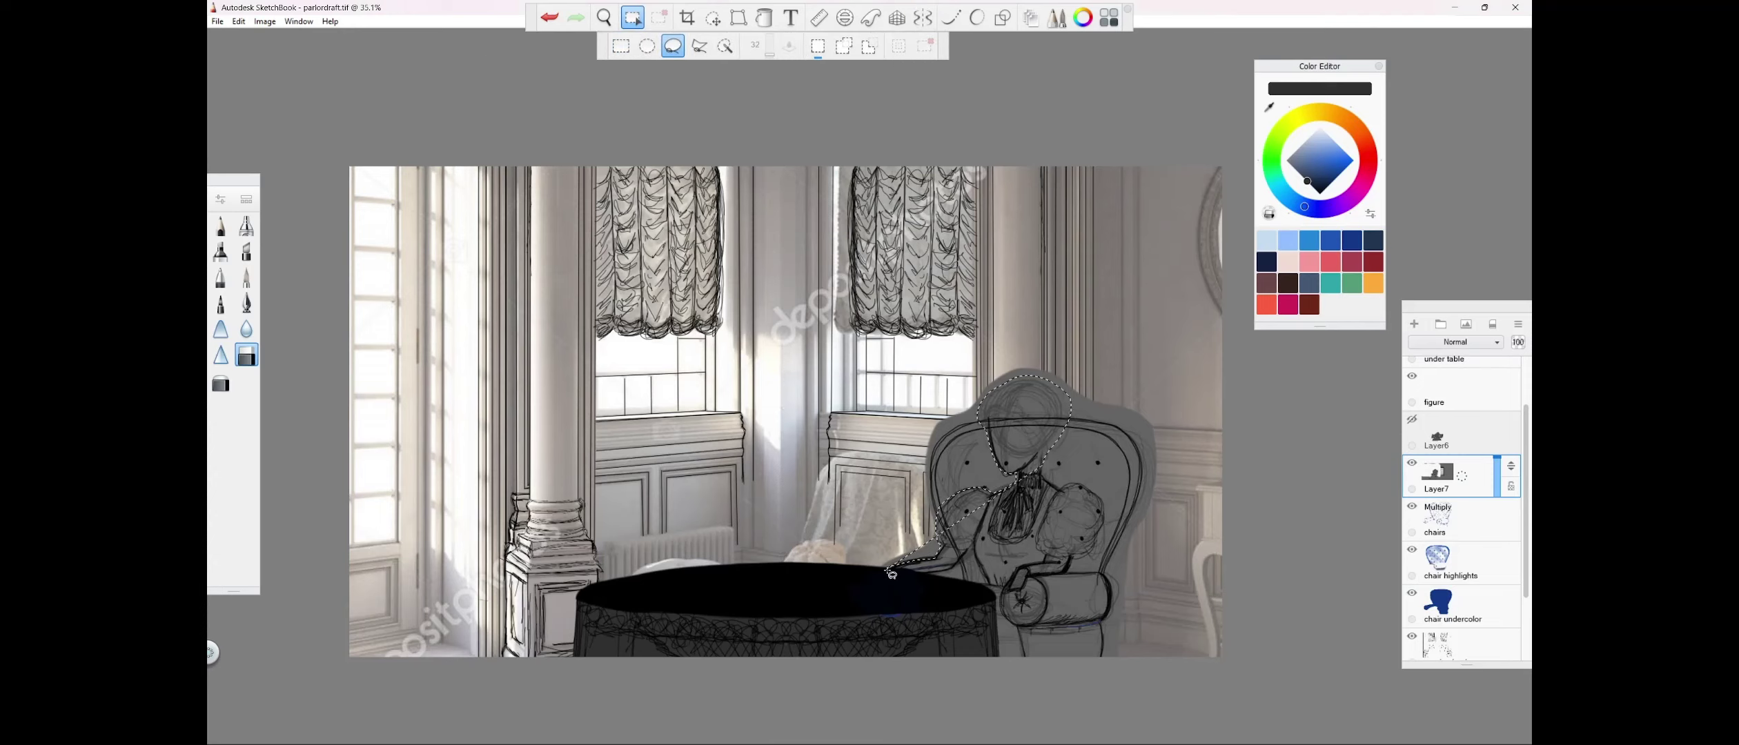
drag(1102, 514, 1062, 570)
drag(891, 574, 890, 566)
click(843, 45)
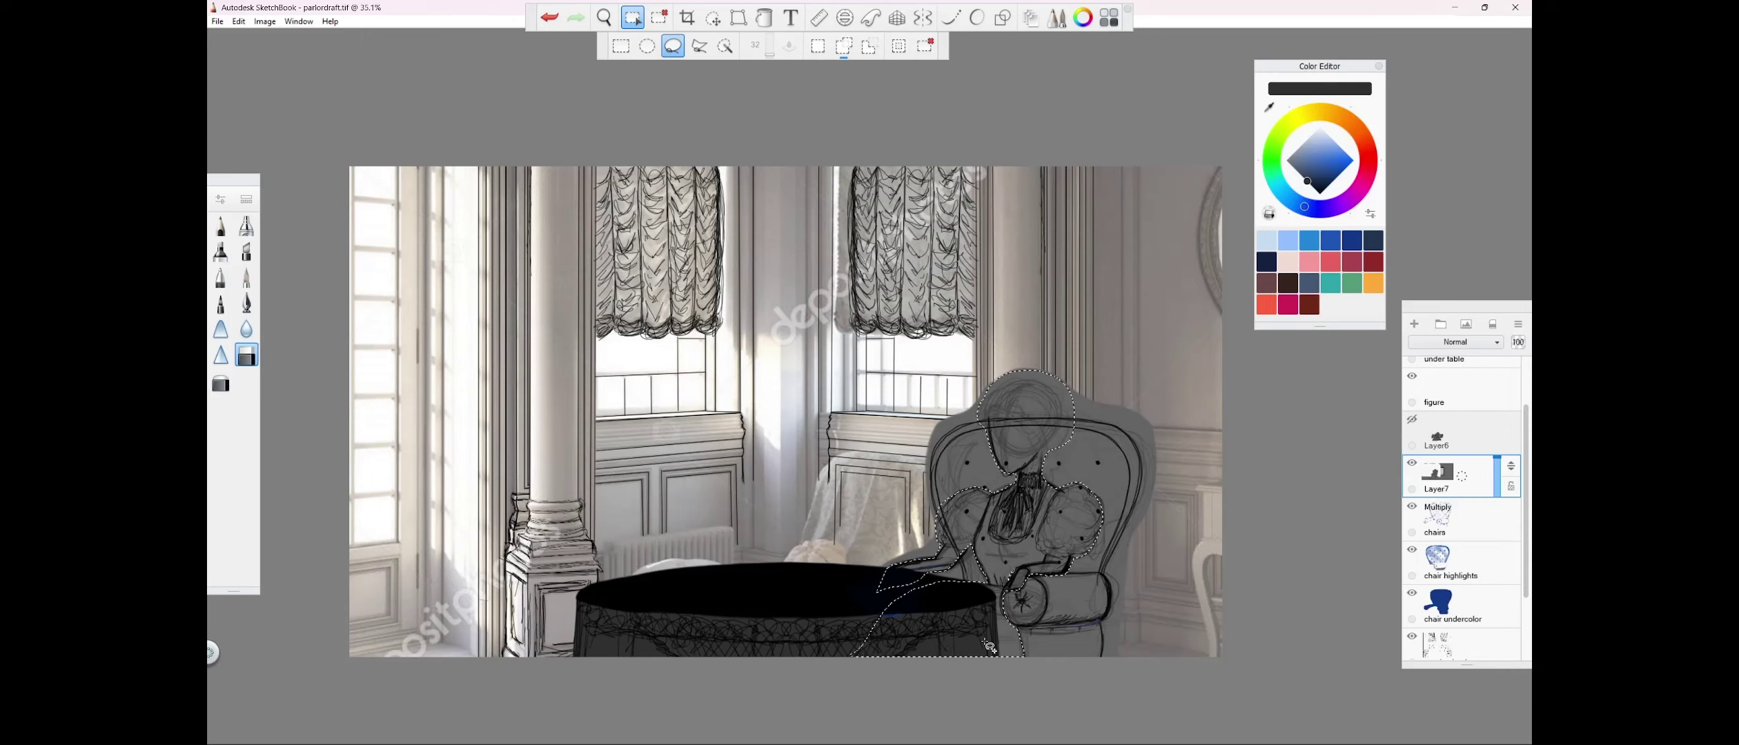
click(898, 45)
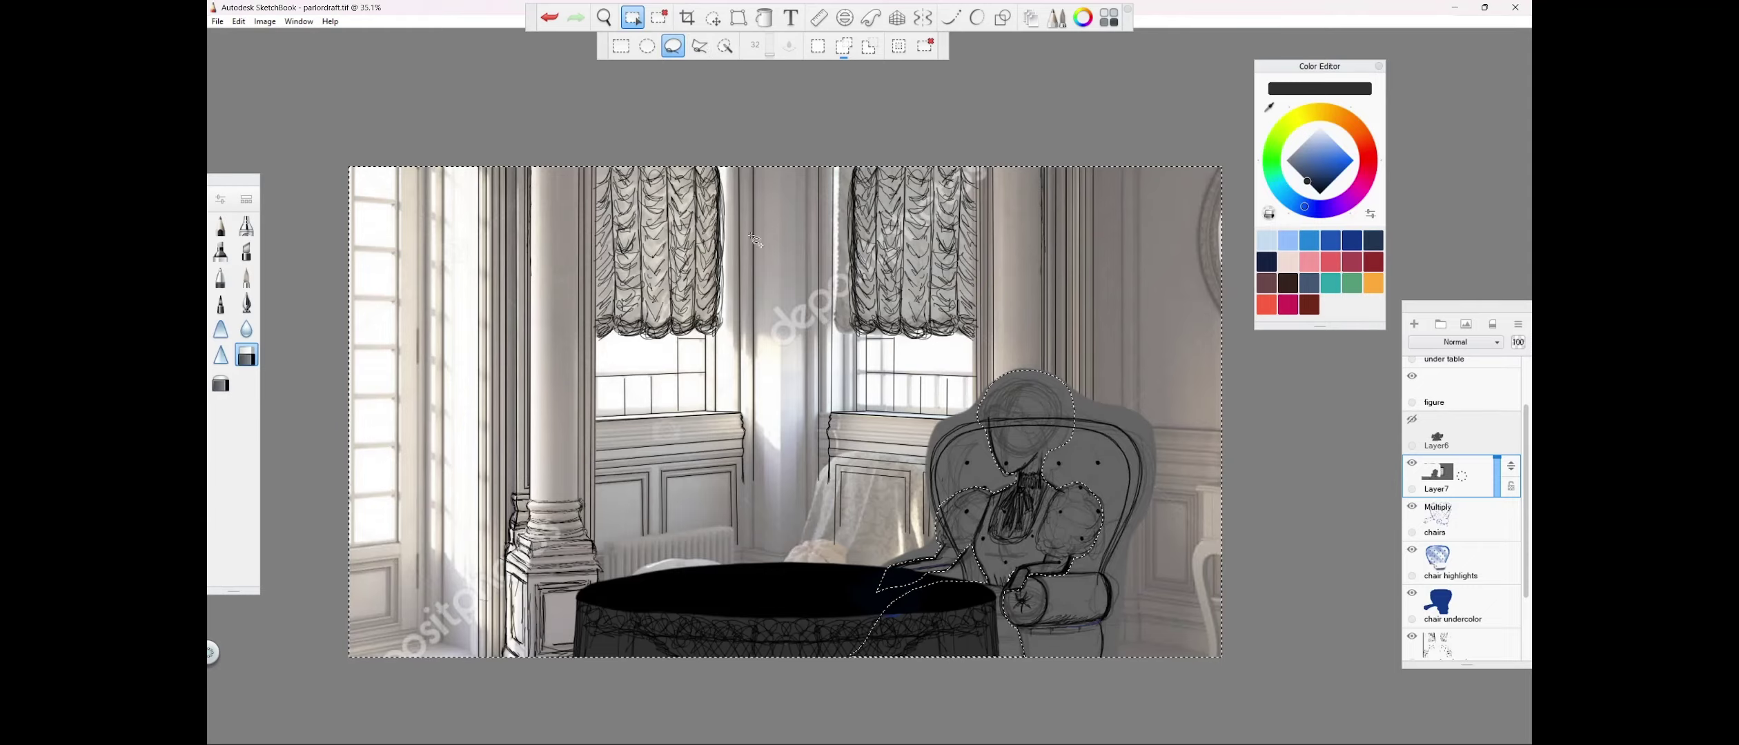
Erase the gray chair sketch around the figure on Layer7 with a size 69.7 Hard Eraser and clear the selection.
click(220, 199)
drag(321, 211, 374, 211)
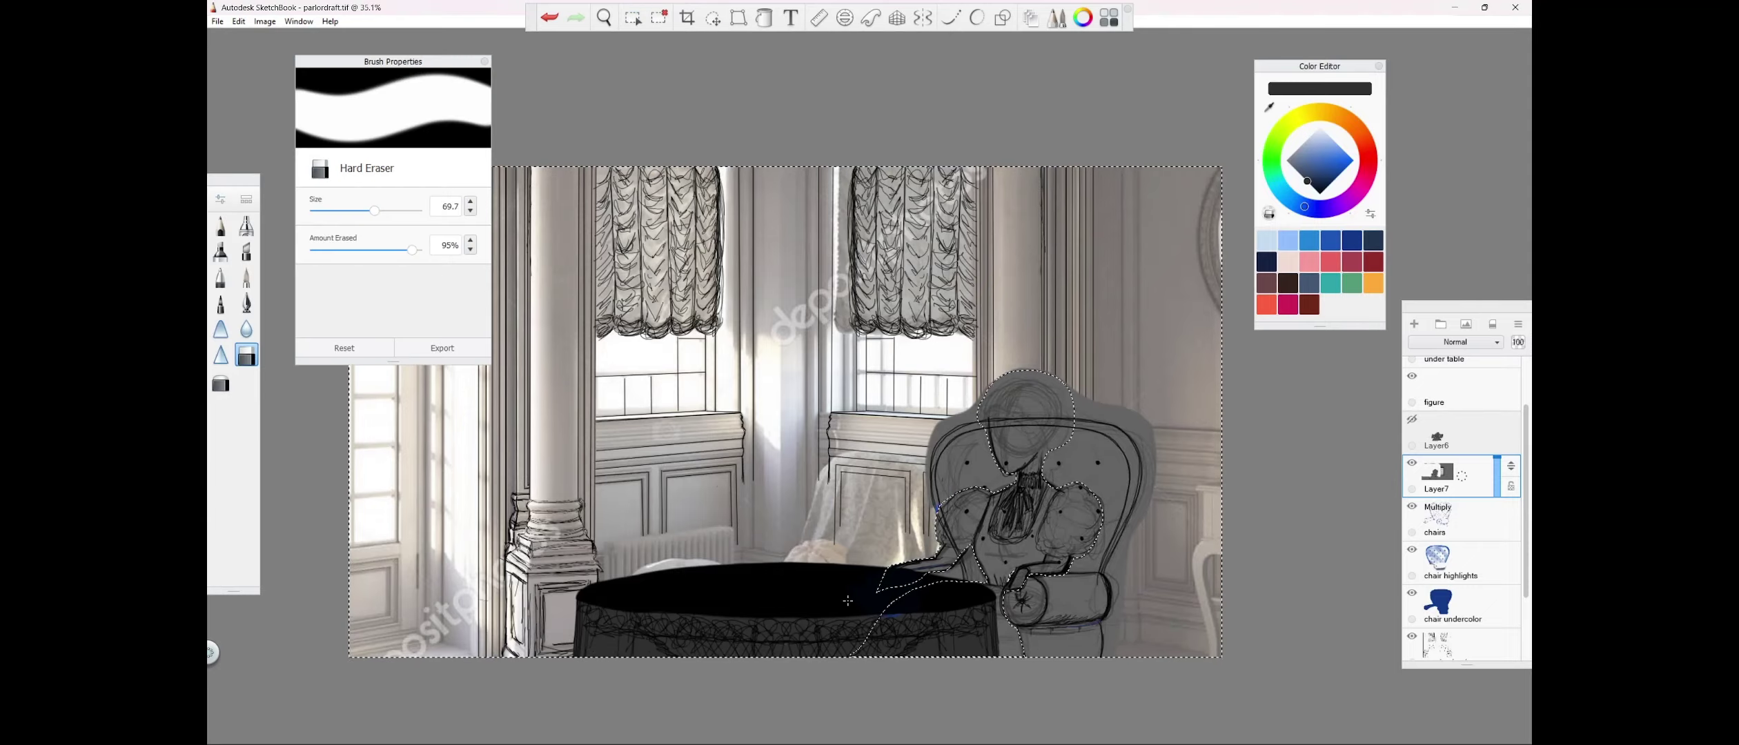
drag(970, 434, 956, 479)
drag(969, 563, 847, 601)
mouse_move(1056, 638)
mouse_down()
mouse_move(1135, 459)
mouse_move(1087, 403)
mouse_up()
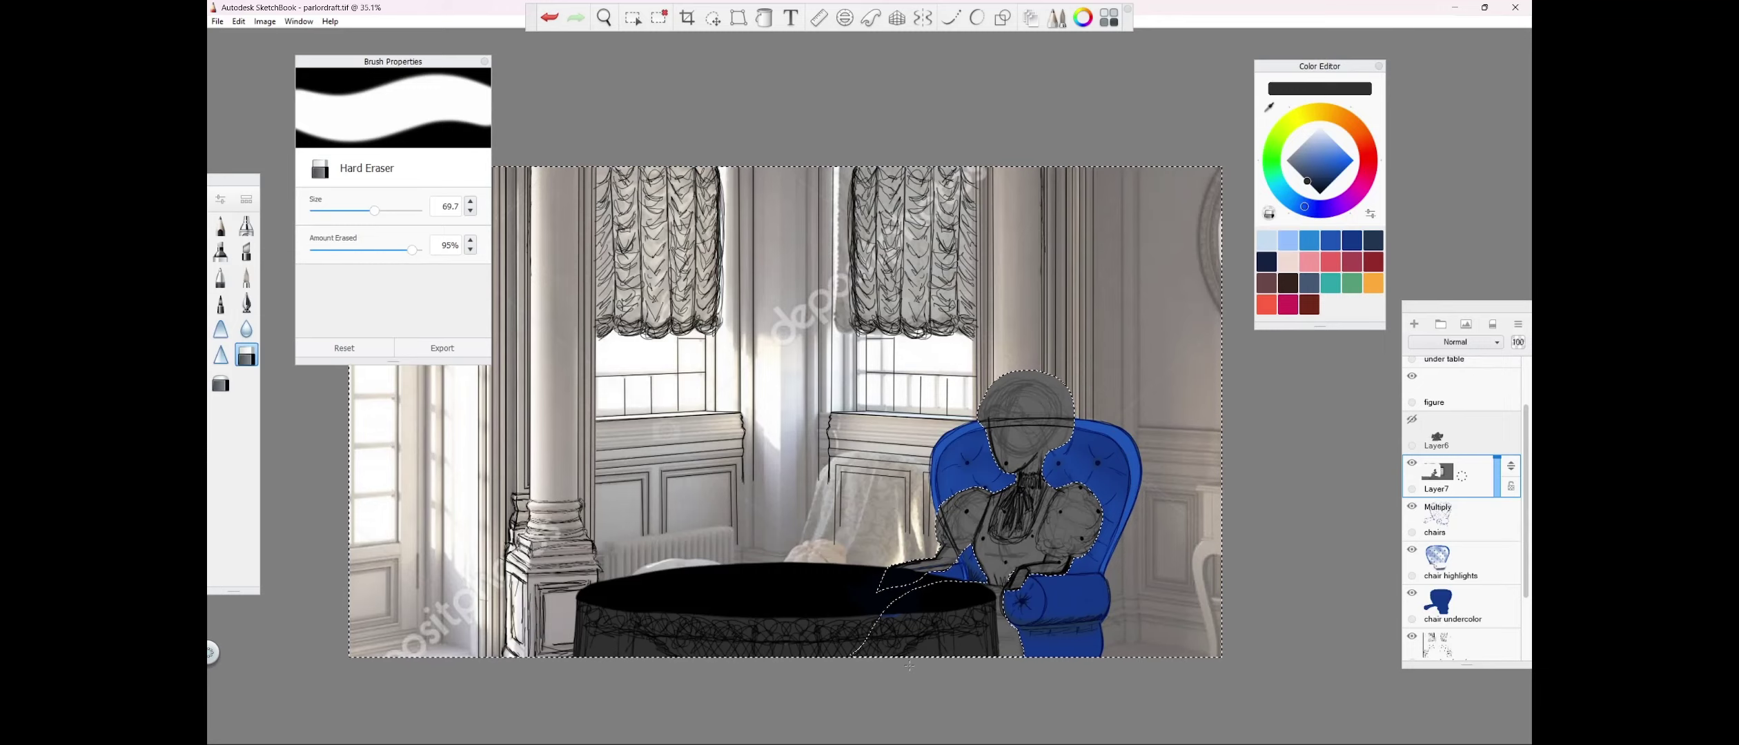
key(ctrl+b)
click(659, 18)
Clean up the gray silhouette's edges around the shoulders and sleeves with a size 4.6 Hard Eraser.
click(220, 200)
drag(375, 210, 317, 210)
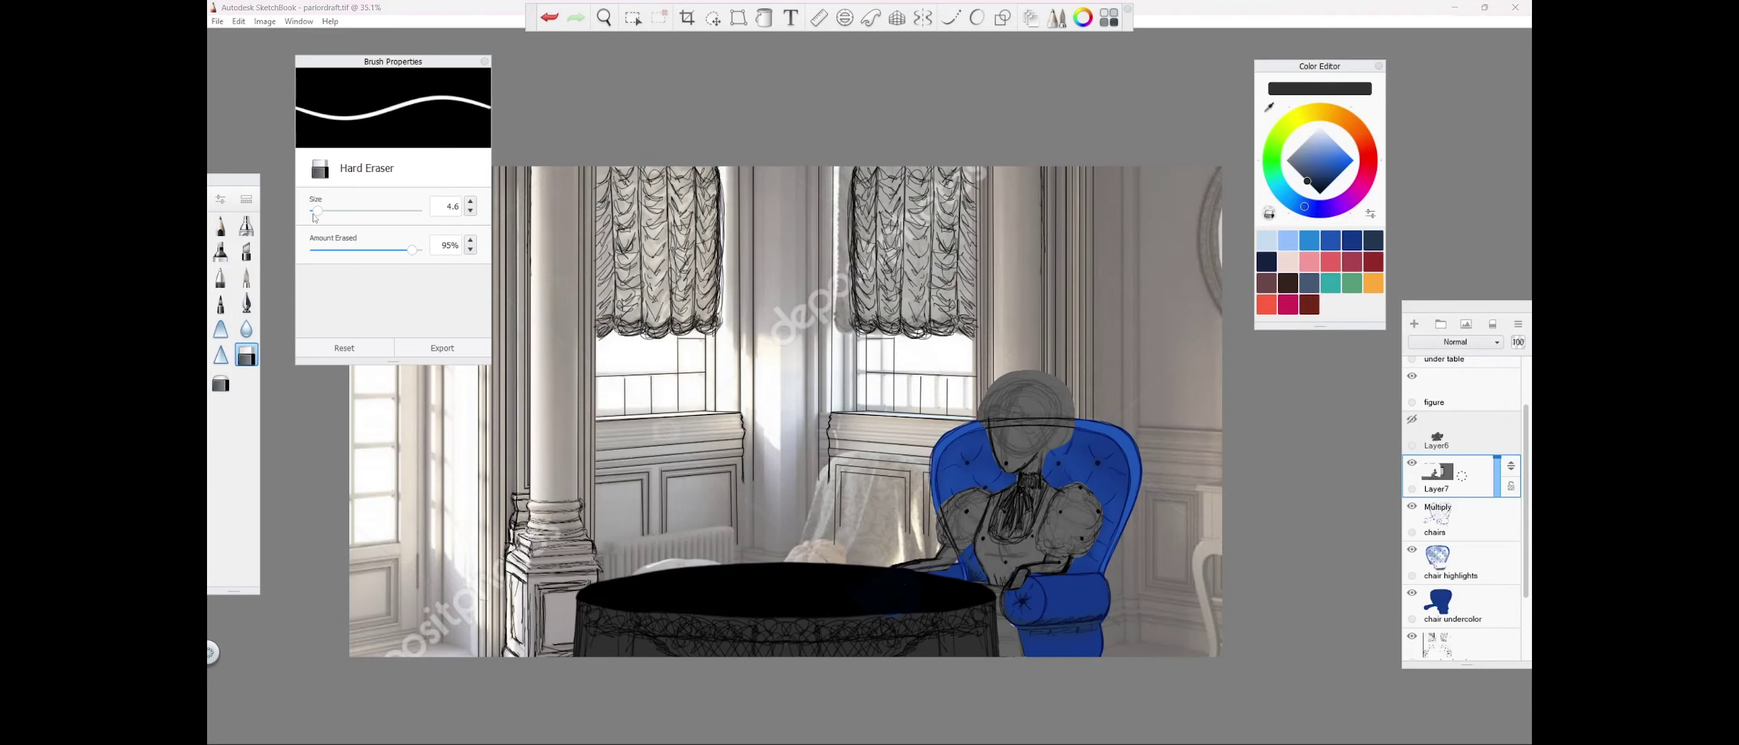
key(space)
drag(679, 401, 785, 429)
drag(951, 595, 442, 349)
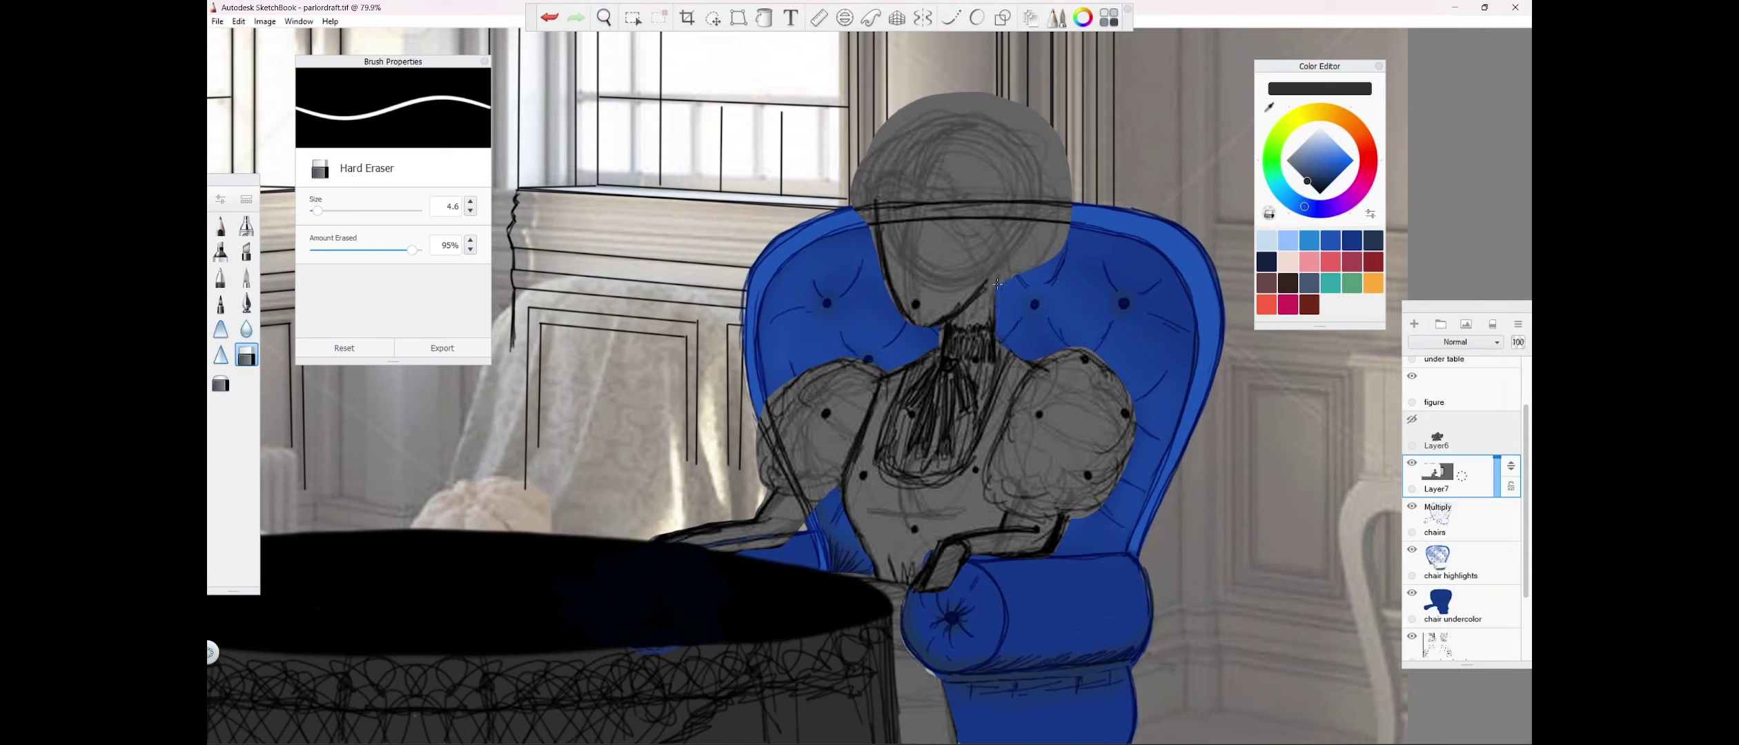
drag(1061, 528, 1064, 516)
drag(767, 489, 759, 515)
Set the color to black, lower Layer7's opacity and ready a size 2.5 Ballpoint Pen on the figure layer.
key(space)
mouse_move(628, 69)
mouse_down()
mouse_move(686, 410)
mouse_move(632, 407)
mouse_up()
click(246, 277)
drag(1318, 161, 1319, 194)
click(1451, 391)
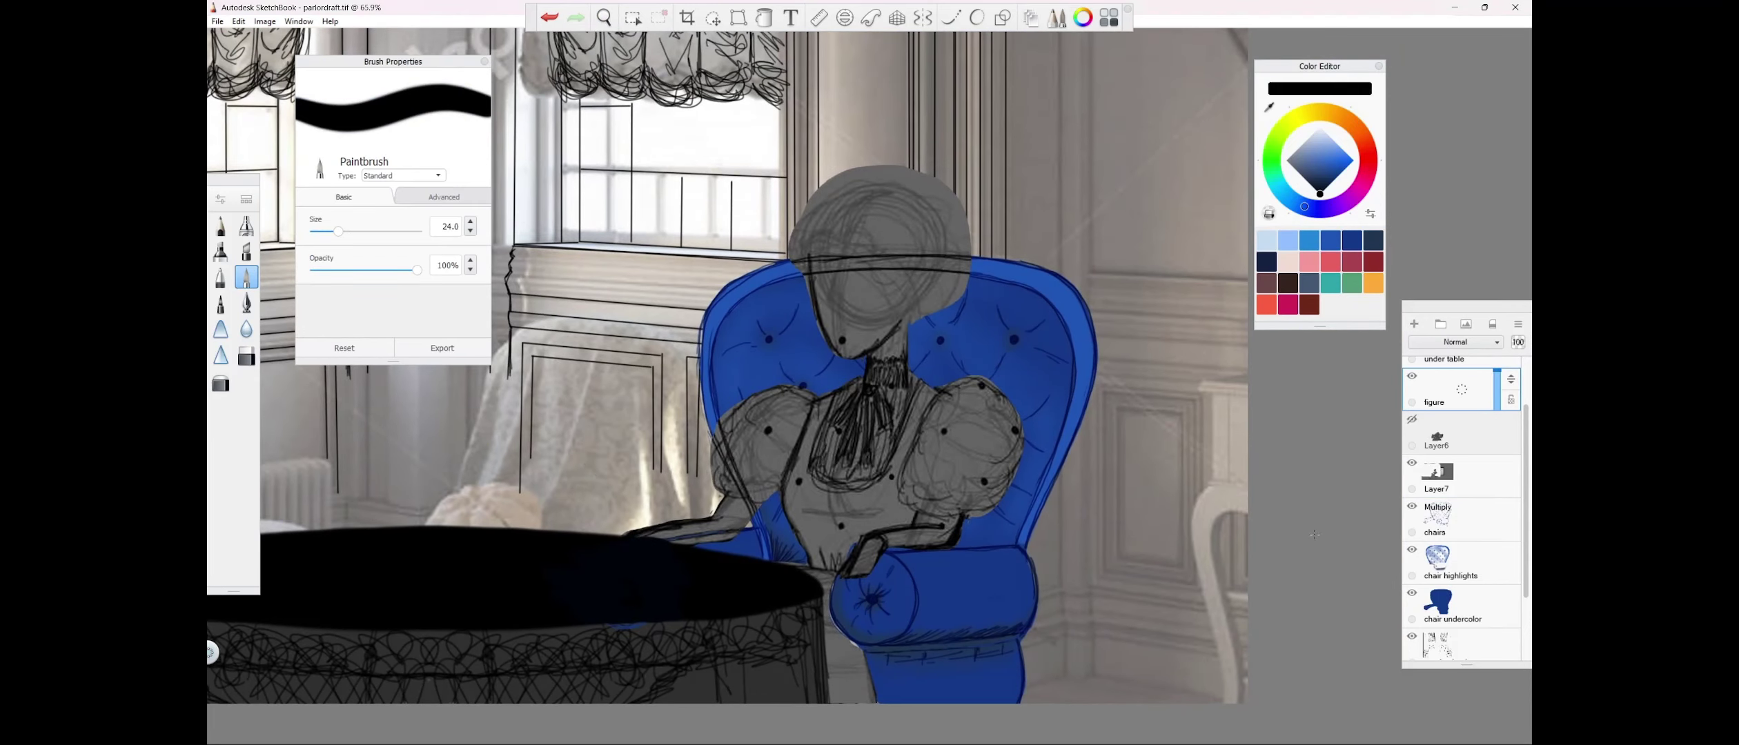
click(1456, 477)
drag(1497, 459, 1495, 475)
click(1449, 390)
click(220, 277)
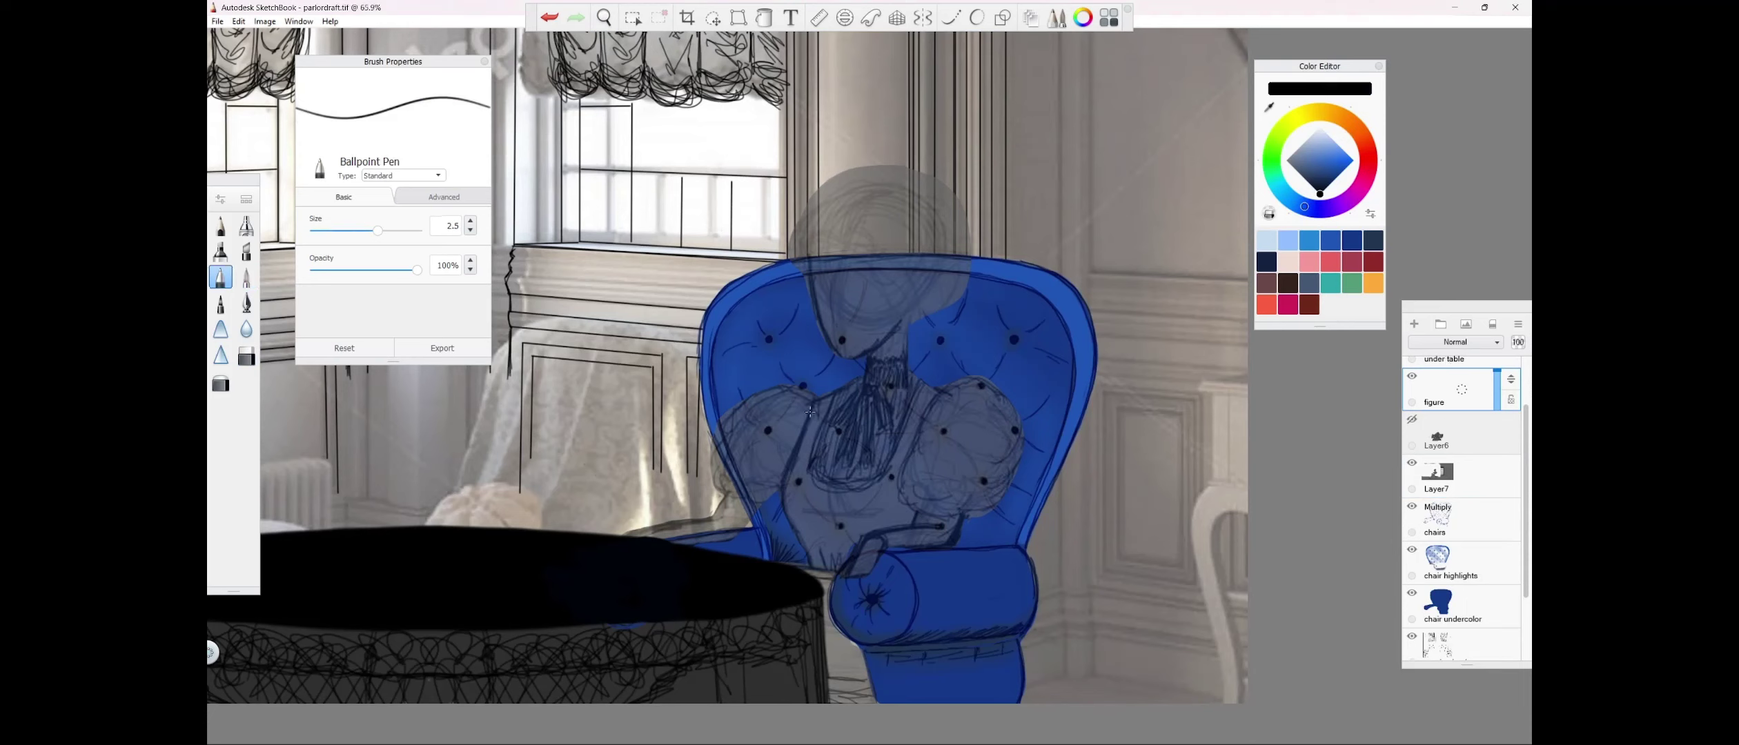
Show the folded-arms reference on Layer6 at reduced opacity and trace the first forearm line on the figure layer.
click(1412, 418)
click(1470, 426)
drag(1496, 416, 1497, 432)
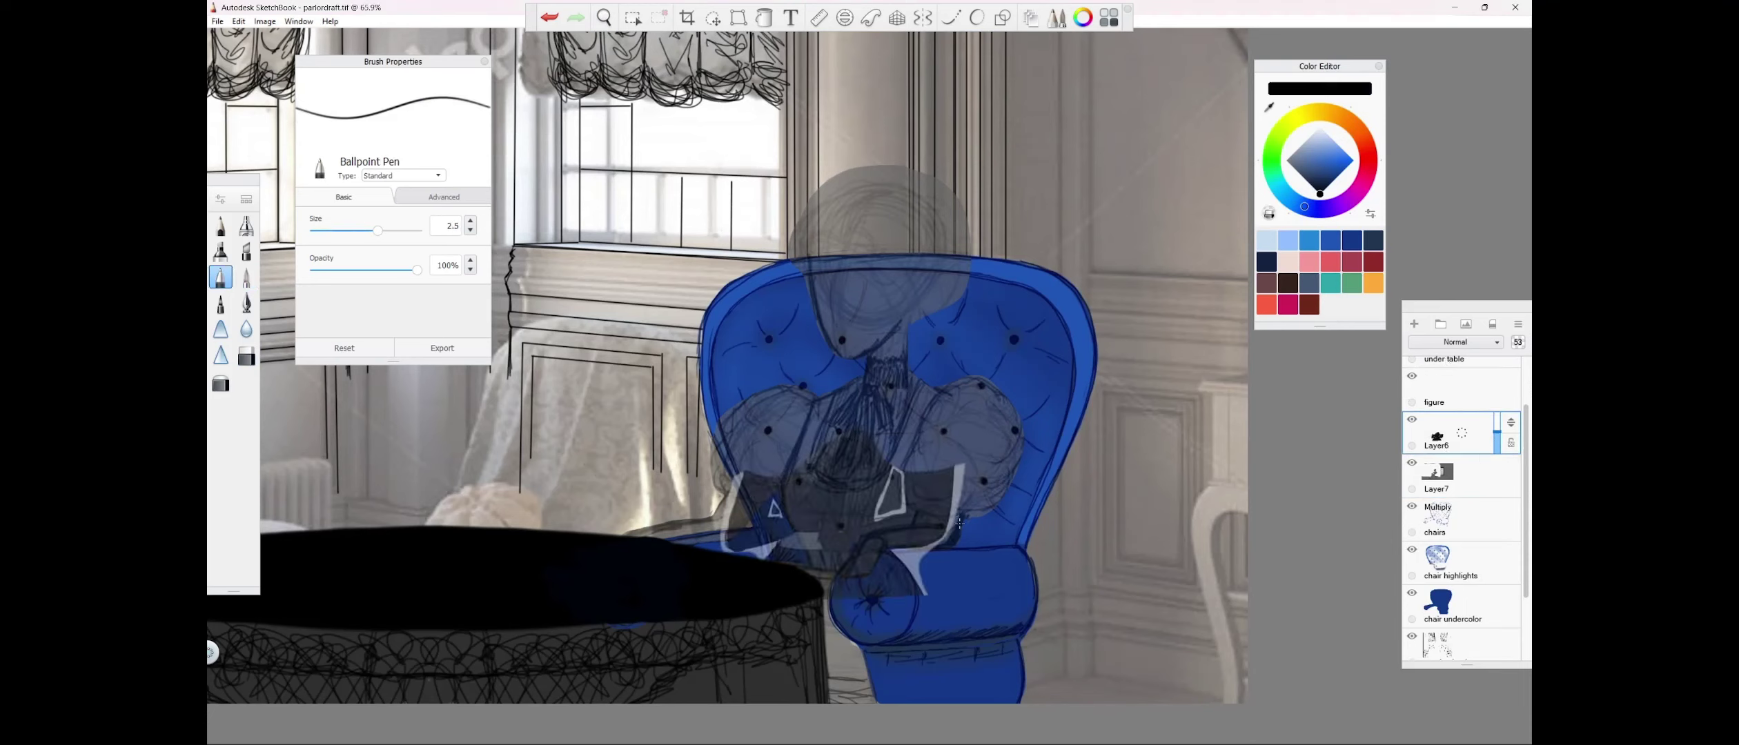
click(550, 19)
click(1453, 391)
mouse_move(935, 547)
mouse_down()
mouse_move(891, 545)
mouse_move(947, 544)
mouse_move(900, 546)
mouse_move(880, 508)
mouse_move(843, 548)
mouse_up()
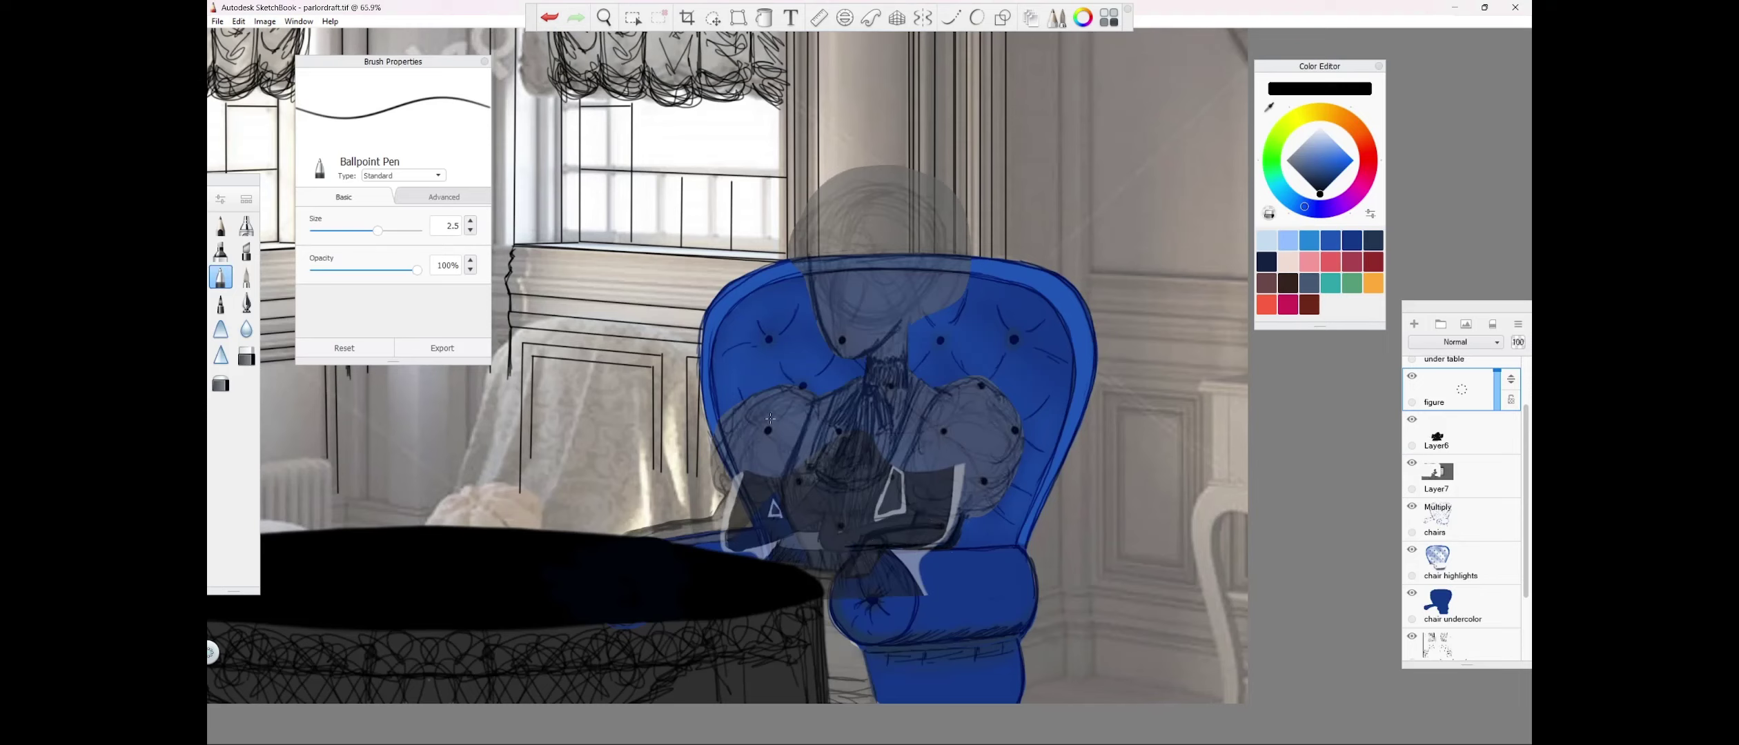
Move the folded-arms reference on Layer6 slightly to the right to line up with the figure's torso.
click(1462, 433)
click(712, 18)
drag(643, 509, 661, 504)
click(712, 18)
Trace the folded forearms and interlaced hands in black on the figure layer.
click(1461, 389)
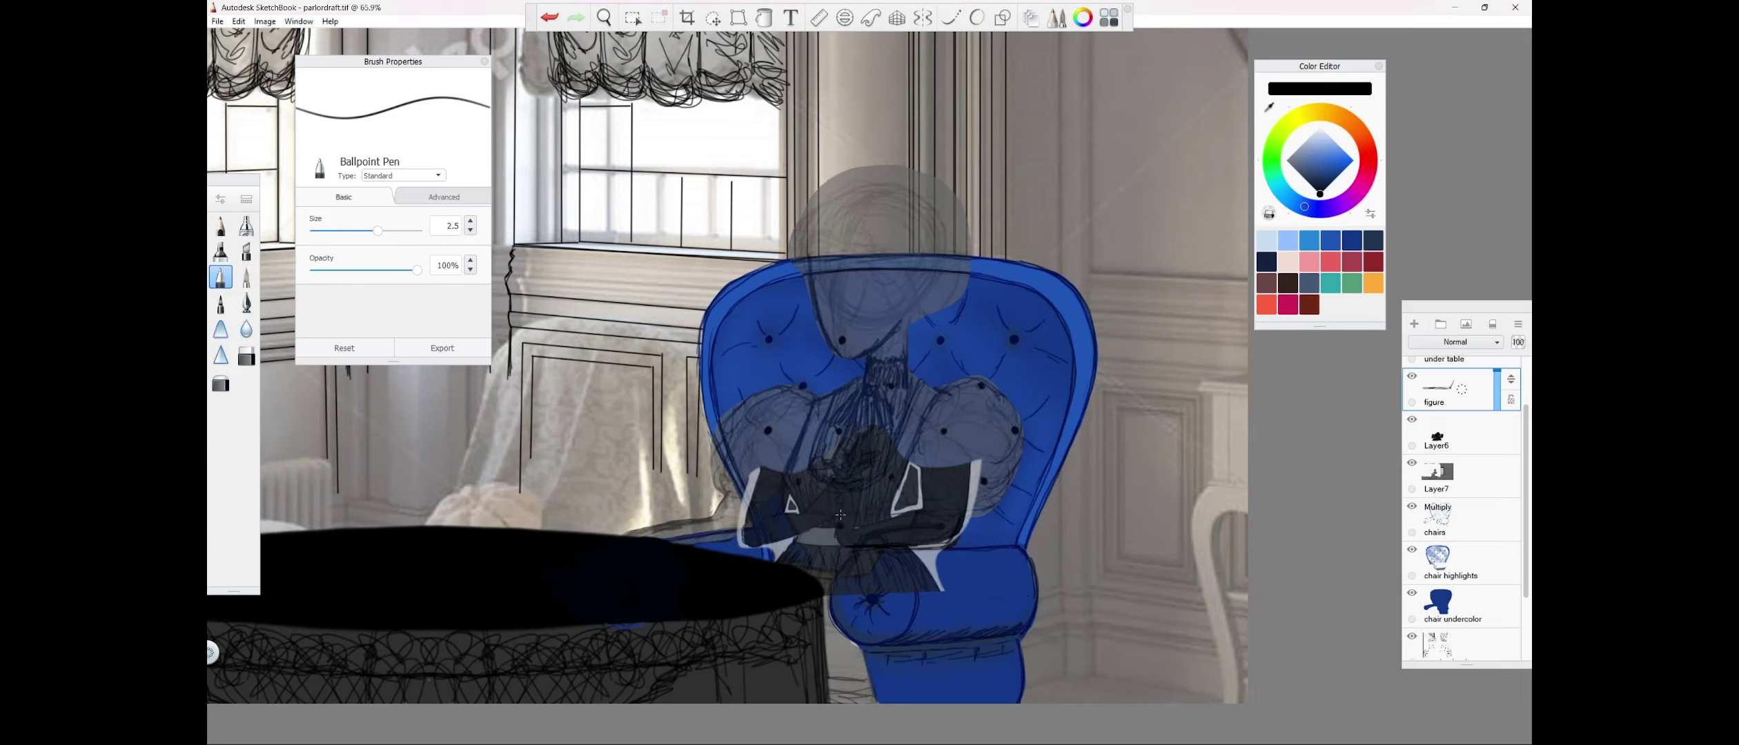
mouse_move(858, 528)
mouse_down()
mouse_move(946, 546)
mouse_move(972, 515)
mouse_move(917, 550)
mouse_up()
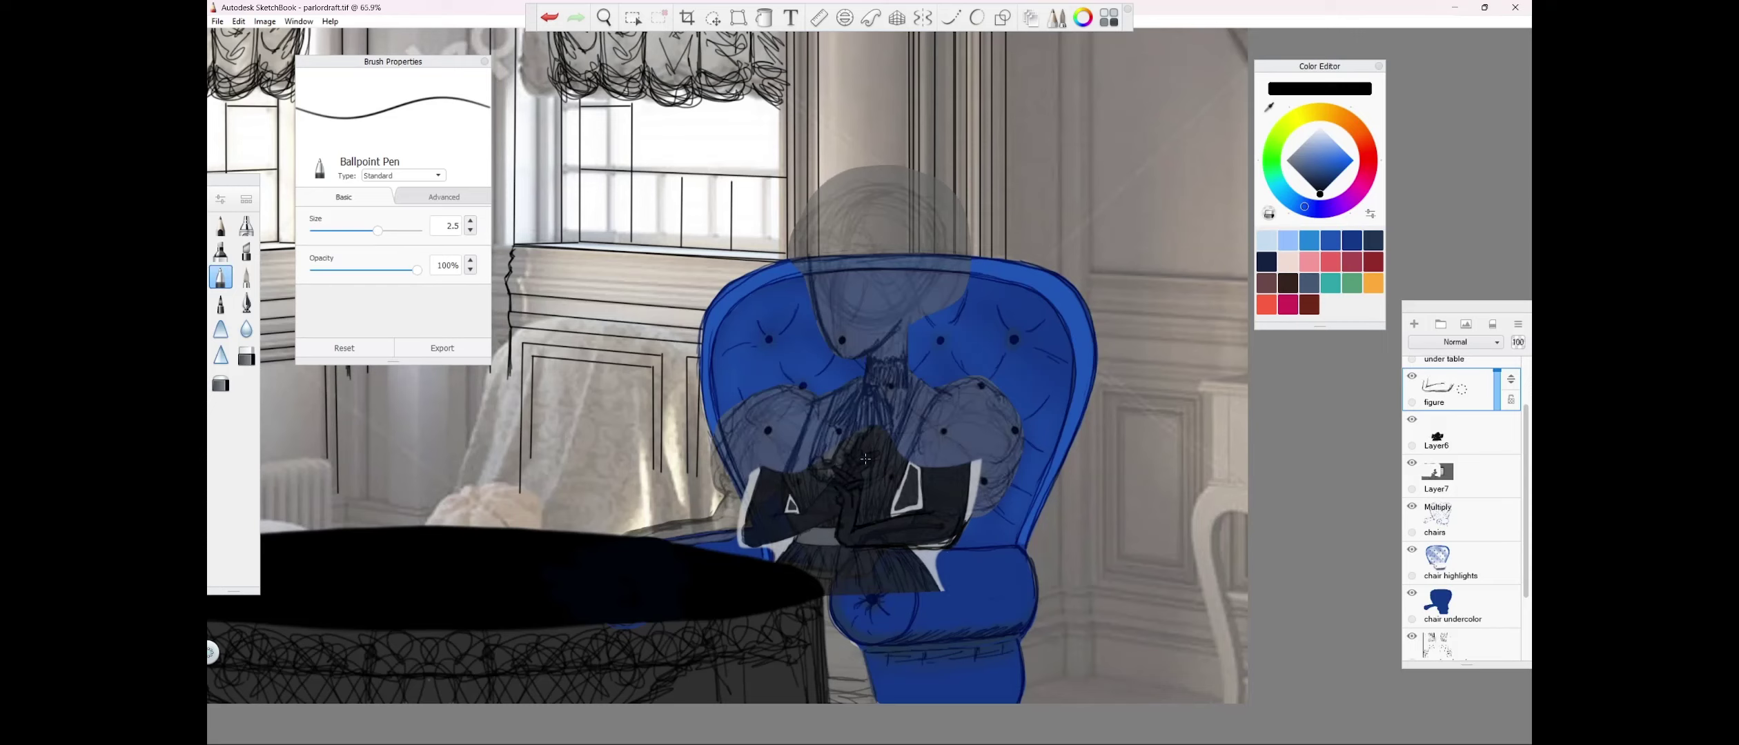
key(space)
drag(790, 502, 500, 597)
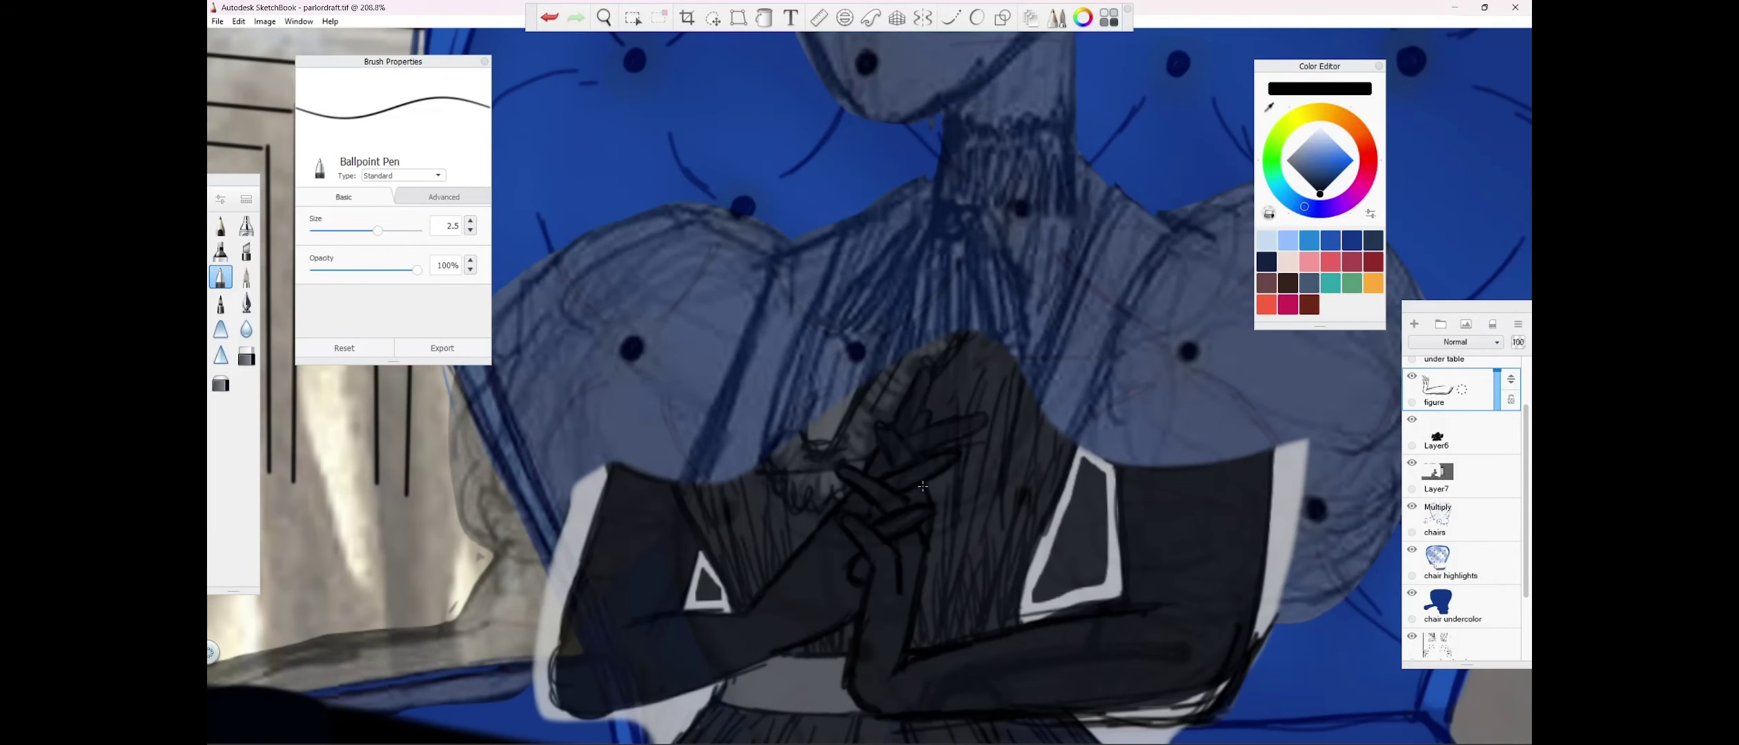
mouse_move(892, 418)
mouse_down()
mouse_move(926, 397)
mouse_move(912, 420)
mouse_up()
drag(916, 424, 931, 417)
Sketch the rear arm's cuff and the outlines of both puffed sleeves with loose, looping lines.
key(space)
drag(613, 550, 404, 583)
drag(387, 585, 490, 562)
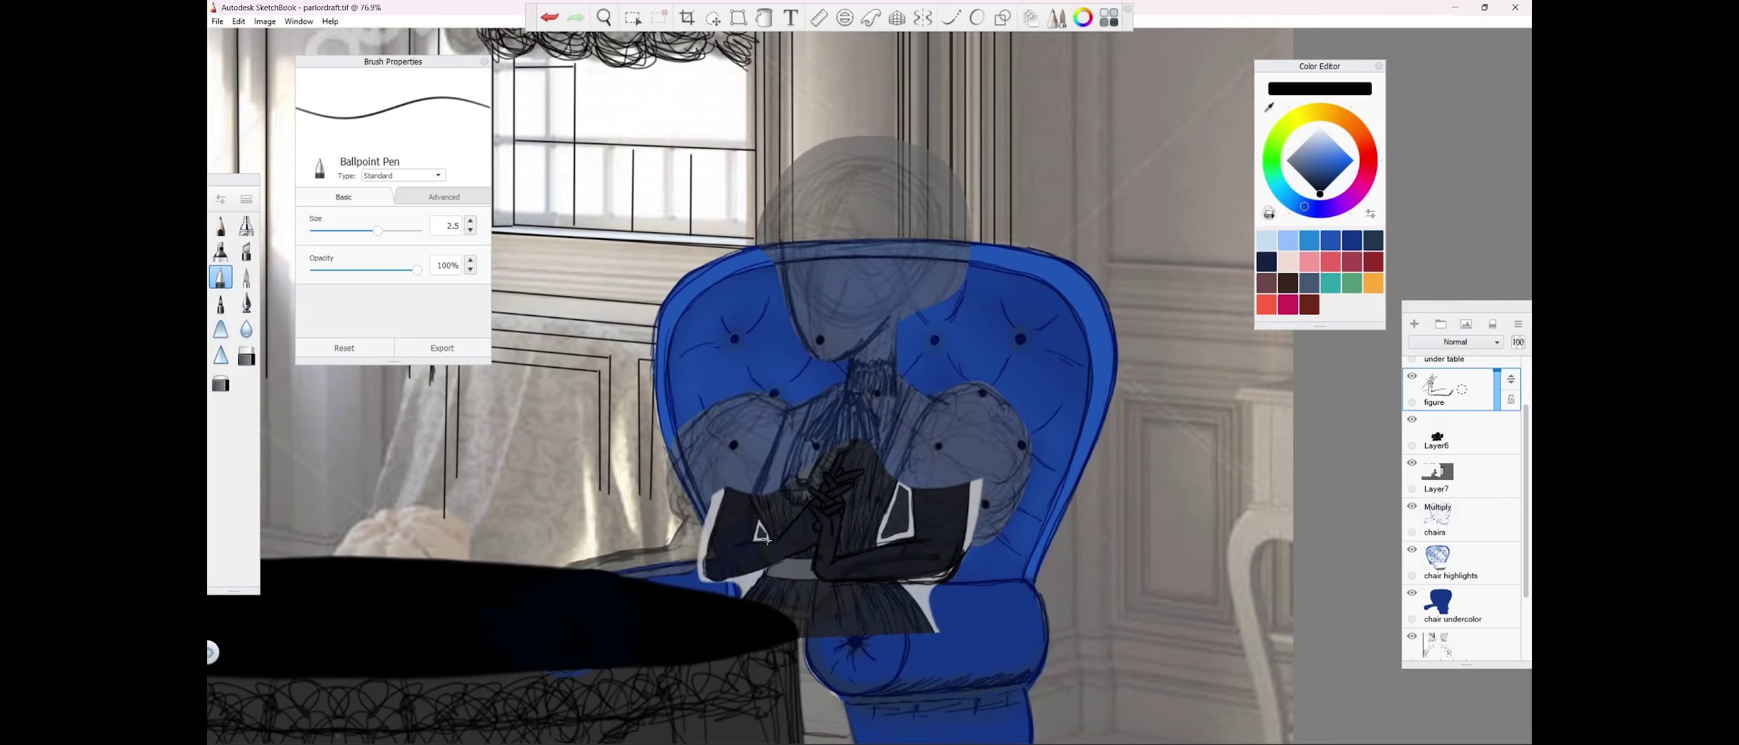
key(ctrl+z)
drag(757, 569, 708, 578)
mouse_move(692, 525)
mouse_down()
mouse_move(679, 558)
mouse_move(708, 586)
mouse_up()
drag(713, 529, 664, 456)
mouse_move(788, 417)
mouse_down()
mouse_move(692, 425)
mouse_move(663, 468)
mouse_up()
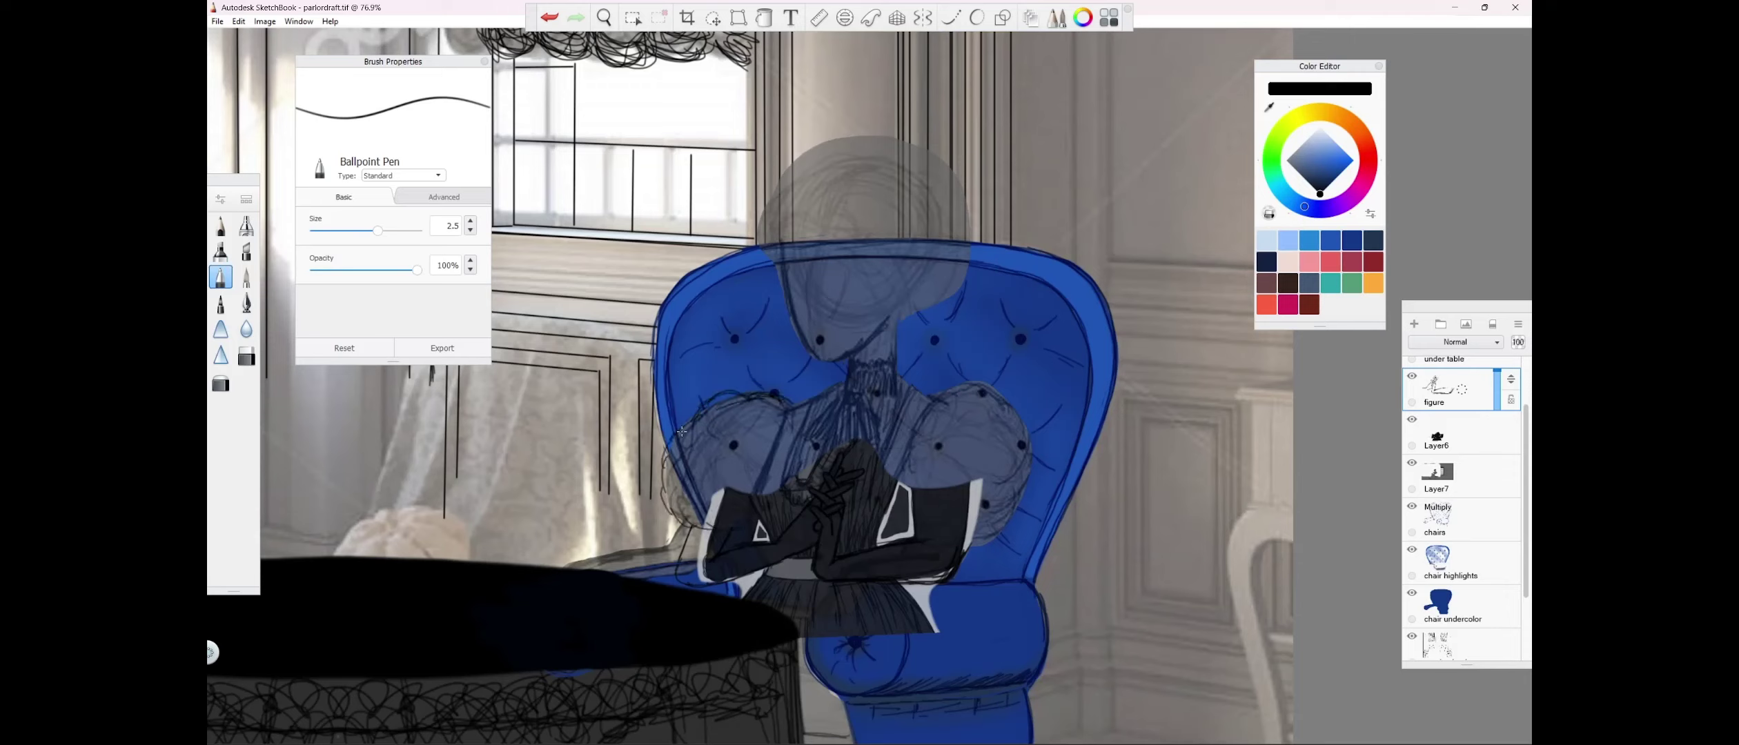
drag(691, 422, 680, 523)
mouse_move(917, 404)
mouse_down()
mouse_move(897, 483)
mouse_move(1008, 407)
mouse_move(994, 538)
mouse_move(910, 524)
mouse_move(1000, 433)
mouse_up()
Fade the arms reference on Layer6 and draw the bodice's side line and waist gathers on the figure layer.
drag(787, 416, 759, 478)
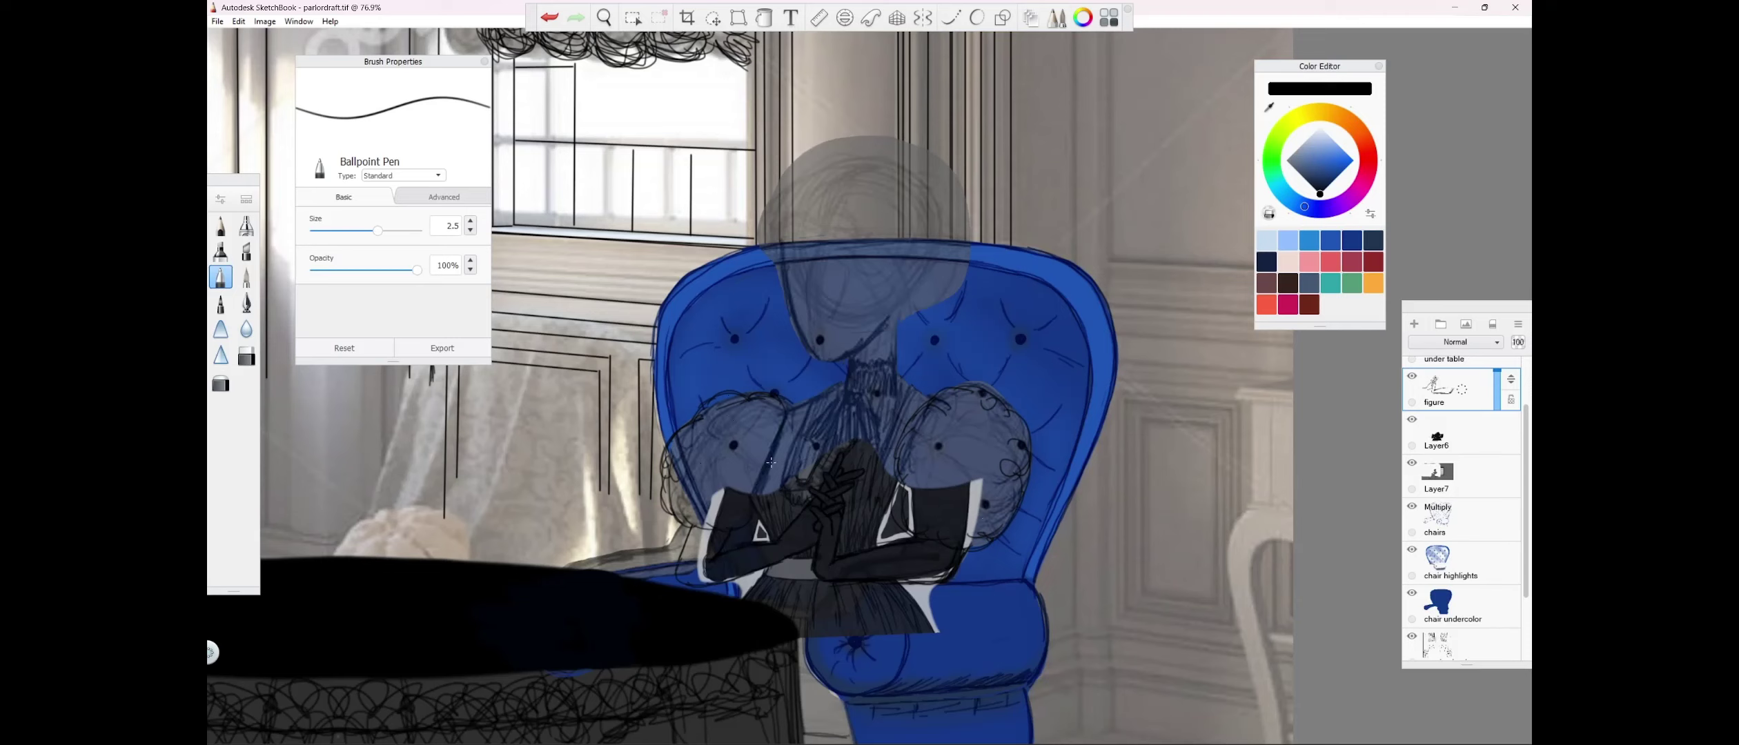
click(1449, 434)
drag(1496, 416, 1496, 443)
click(1449, 390)
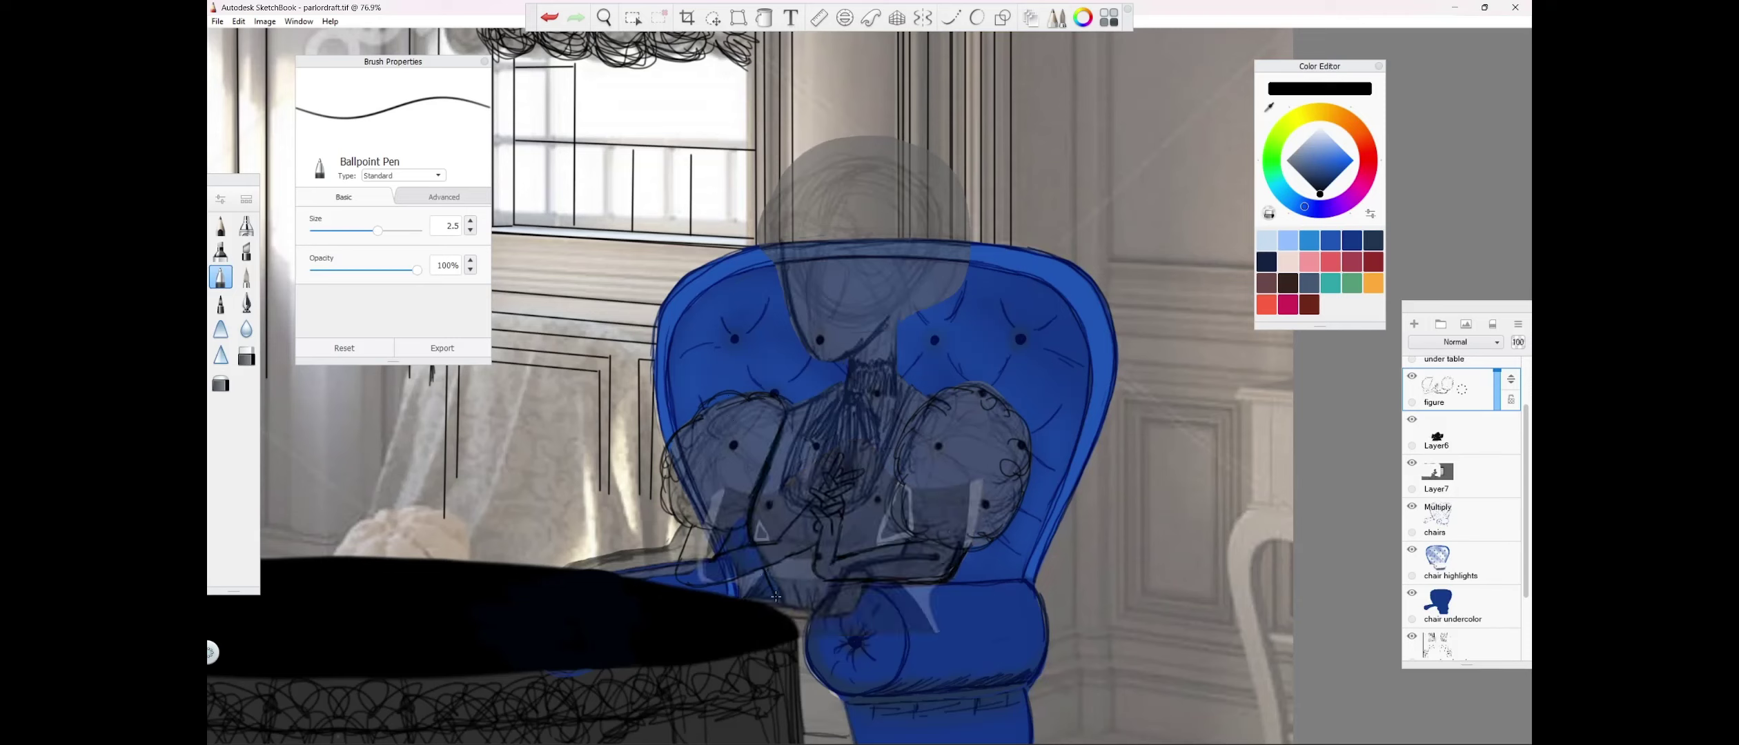
drag(818, 590, 792, 604)
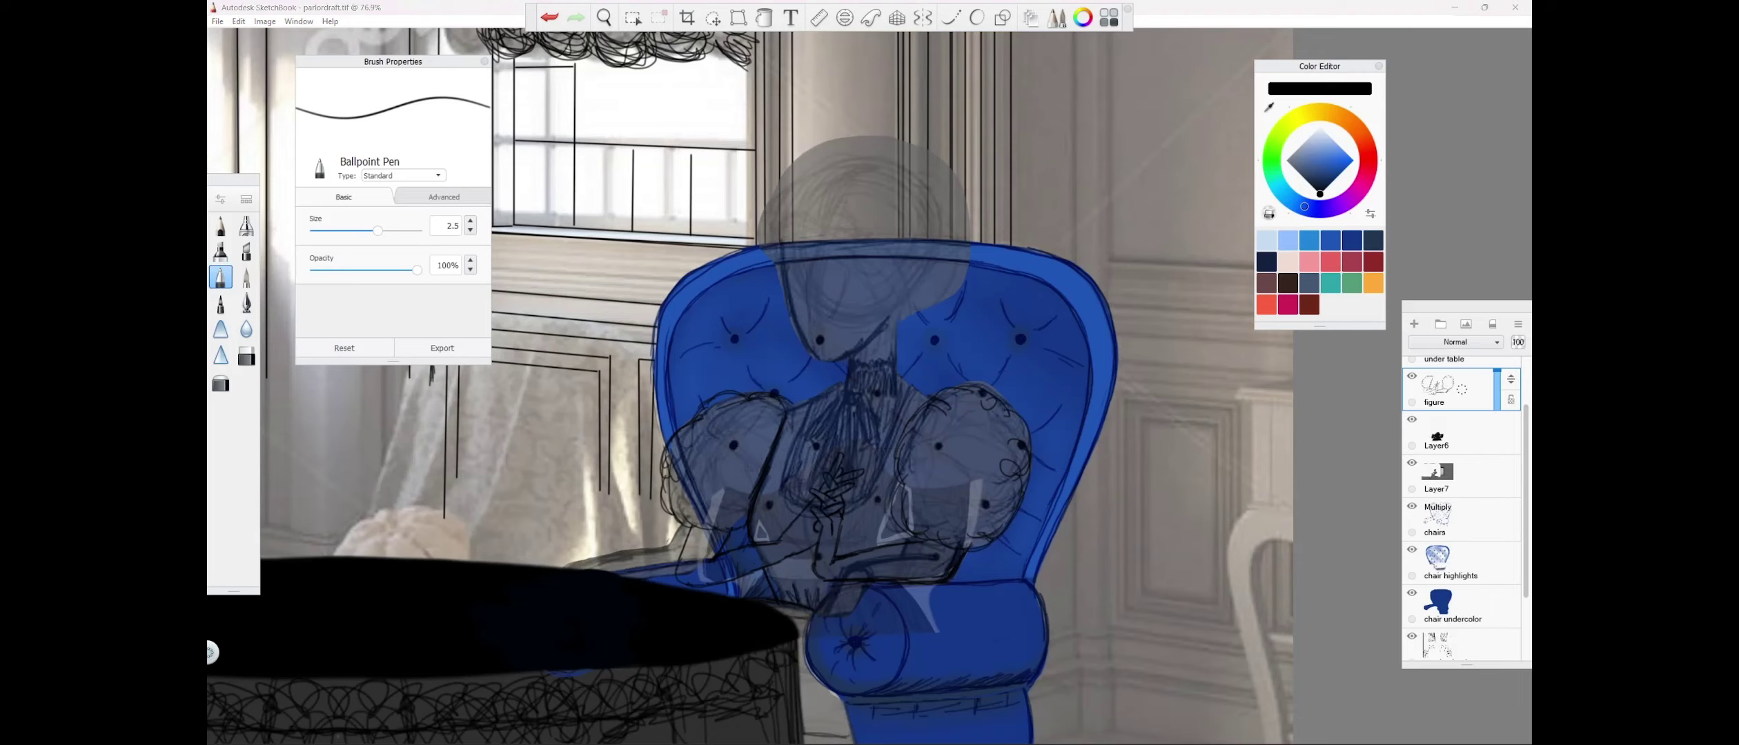
Sketch the shoulder and neck lines, undo the last three strokes, and draw the ruffle strokes below the chin.
mouse_move(803, 407)
mouse_down()
mouse_move(852, 354)
mouse_move(929, 402)
mouse_up()
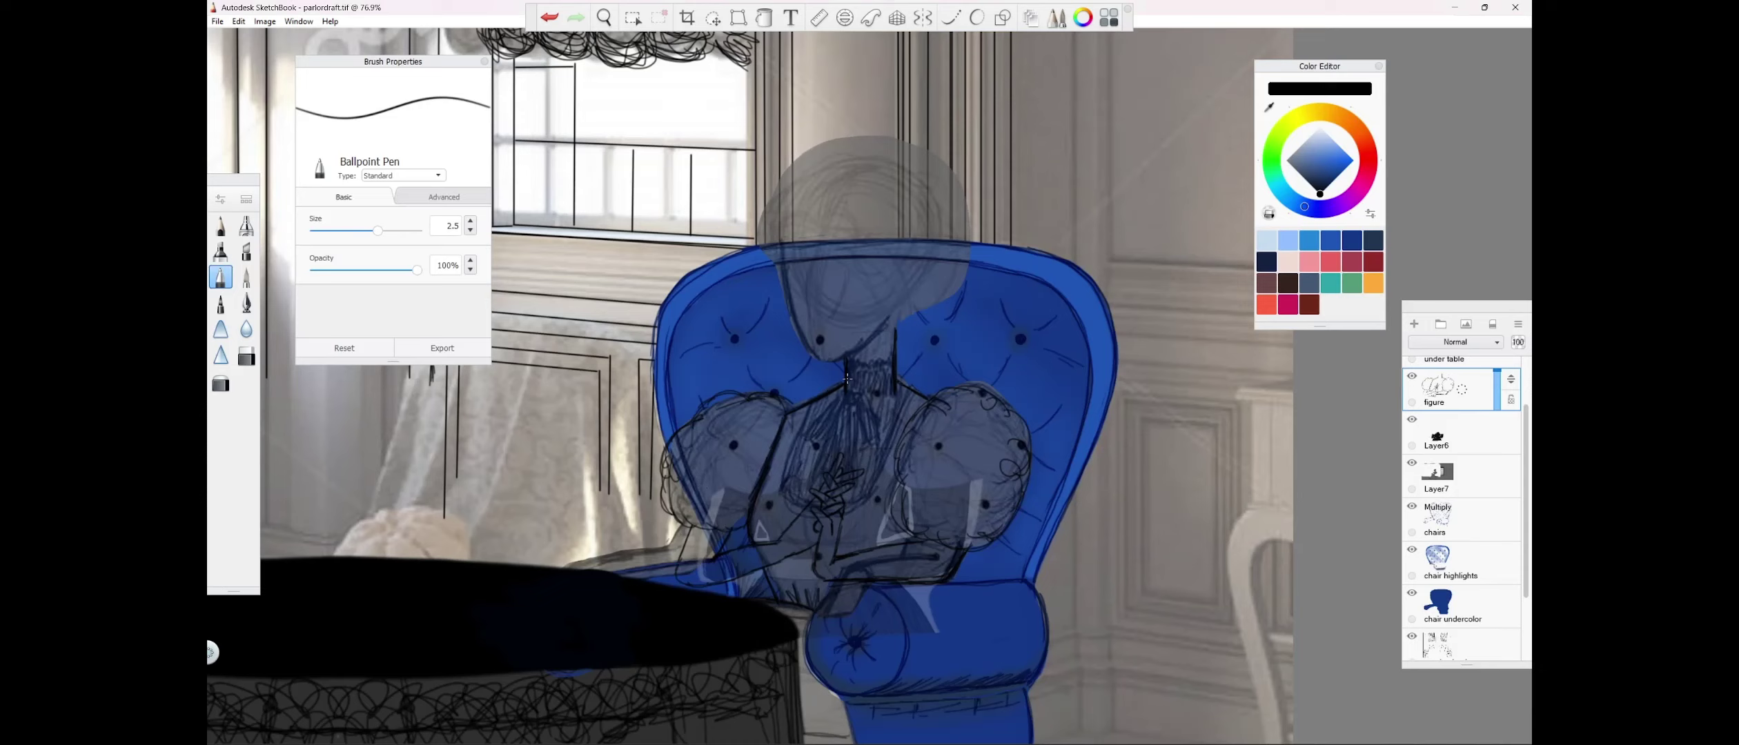
click(550, 18)
click(550, 18)
click(550, 17)
mouse_move(896, 380)
mouse_down()
mouse_move(927, 396)
mouse_move(857, 372)
mouse_move(890, 374)
mouse_move(841, 385)
mouse_move(894, 388)
mouse_move(841, 405)
mouse_move(884, 408)
mouse_move(862, 394)
mouse_move(873, 443)
mouse_up()
mouse_move(859, 398)
mouse_down()
mouse_move(851, 447)
mouse_move(867, 394)
mouse_move(847, 403)
mouse_up()
mouse_move(873, 392)
mouse_down()
mouse_move(886, 406)
mouse_move(721, 423)
mouse_move(389, 504)
mouse_up()
Draw the high gathered collar band around the figure's neck with short dense strokes.
key(space)
click(419, 478)
drag(932, 319, 934, 345)
mouse_move(956, 316)
mouse_down()
mouse_move(961, 340)
mouse_move(982, 340)
mouse_up()
mouse_move(1008, 314)
mouse_down()
mouse_move(966, 298)
mouse_move(970, 341)
mouse_up()
mouse_move(948, 304)
mouse_down()
mouse_move(948, 341)
mouse_move(1013, 338)
mouse_up()
drag(1006, 293, 956, 317)
drag(952, 293, 917, 298)
key(space)
mouse_move(694, 554)
mouse_down()
mouse_move(607, 531)
mouse_move(686, 415)
mouse_up()
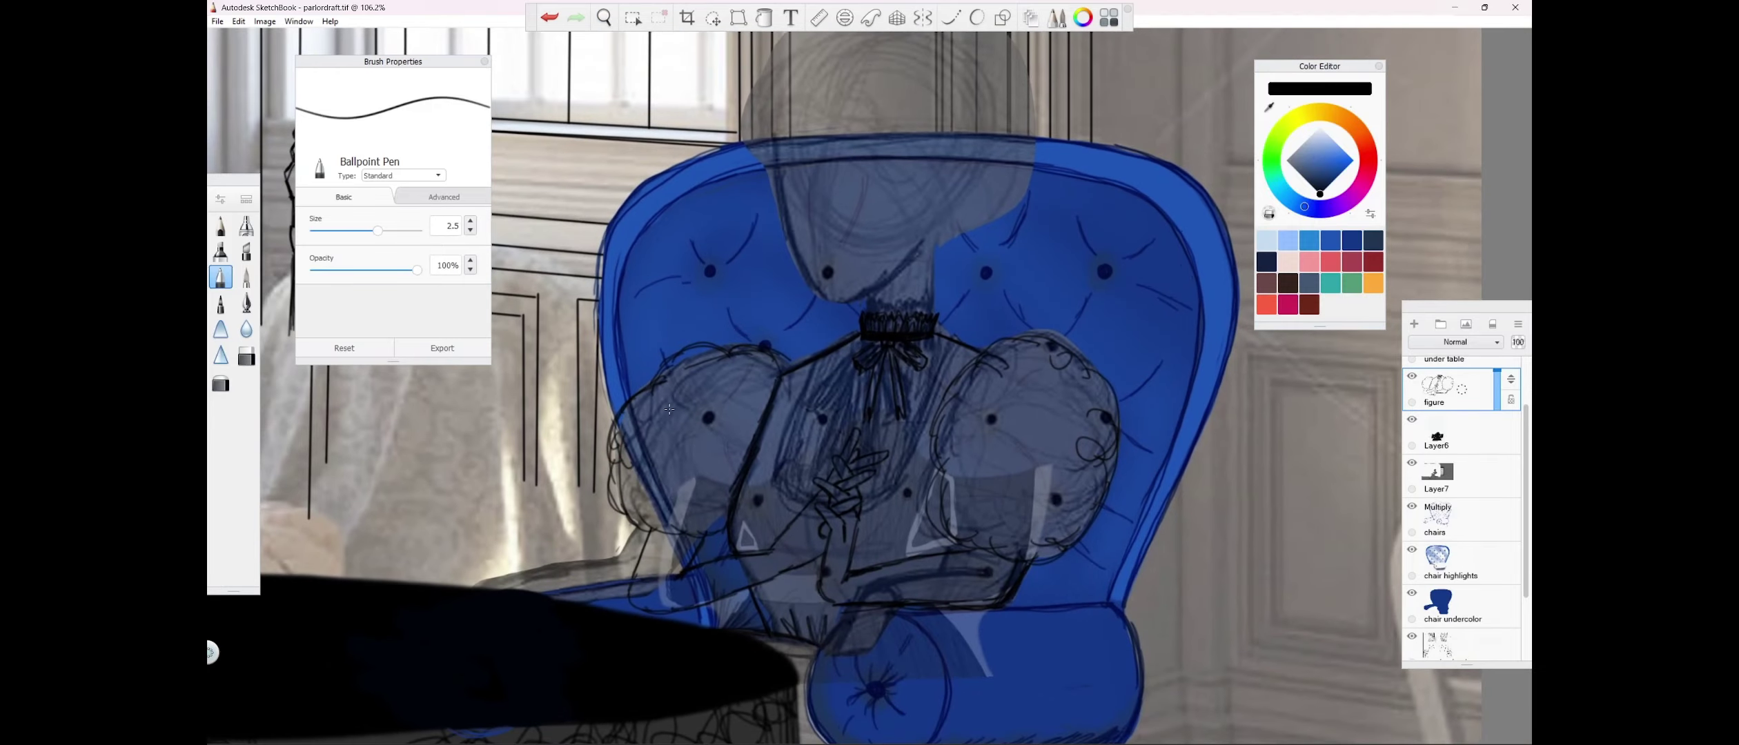
Fill the area beneath the collar with dense radiating pleats from shoulder to shoulder.
mouse_move(837, 351)
mouse_down()
mouse_move(883, 335)
mouse_move(835, 352)
mouse_move(857, 384)
mouse_move(906, 392)
mouse_up()
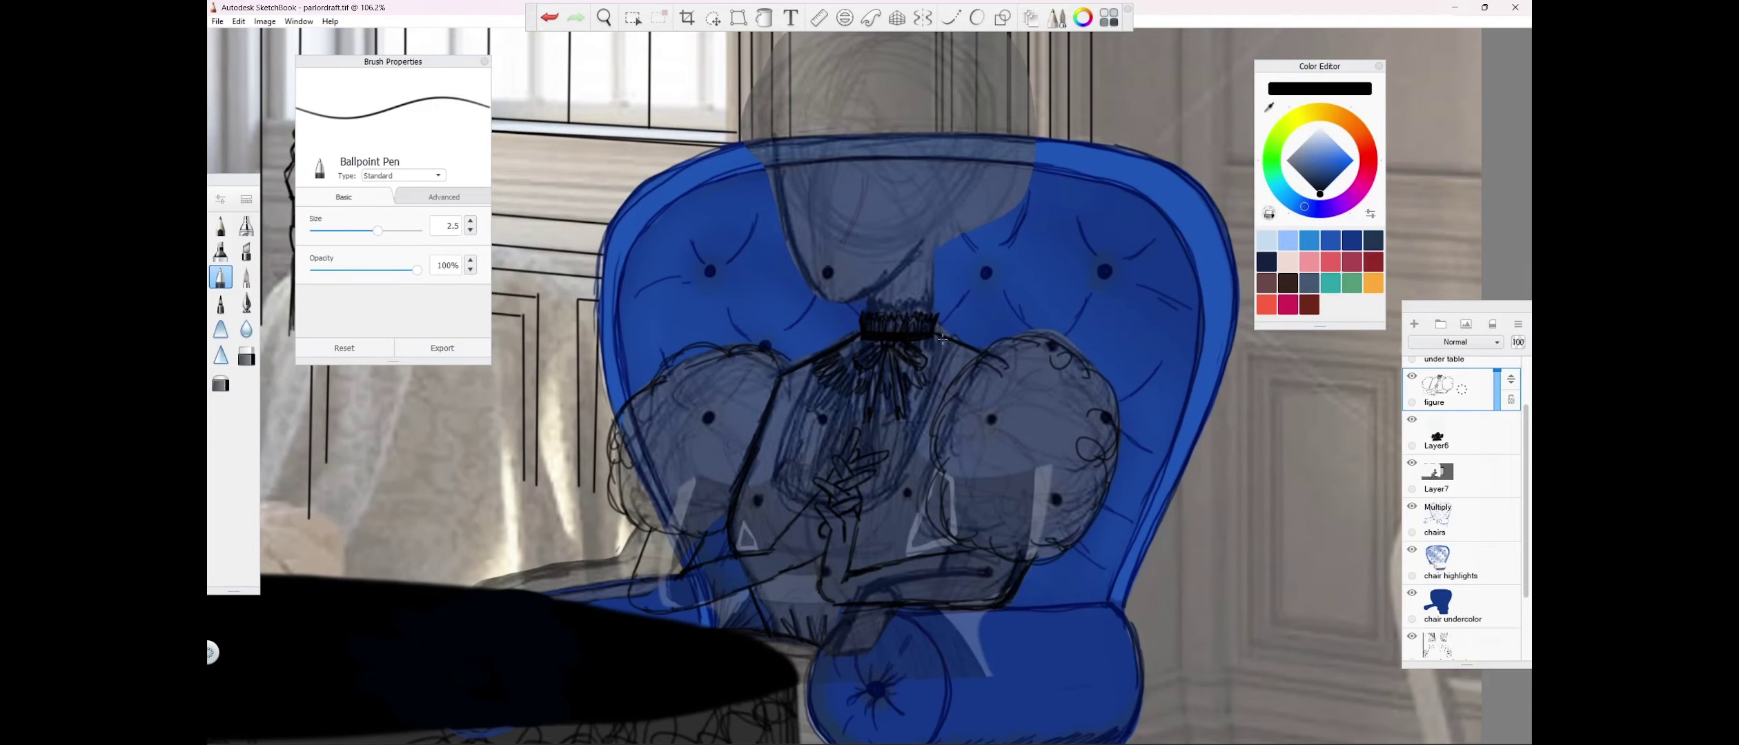
drag(966, 335, 942, 359)
mouse_move(956, 352)
mouse_down()
mouse_move(928, 379)
mouse_move(951, 368)
mouse_up()
mouse_move(944, 355)
mouse_down()
mouse_move(937, 384)
mouse_move(900, 393)
mouse_up()
drag(893, 379, 879, 401)
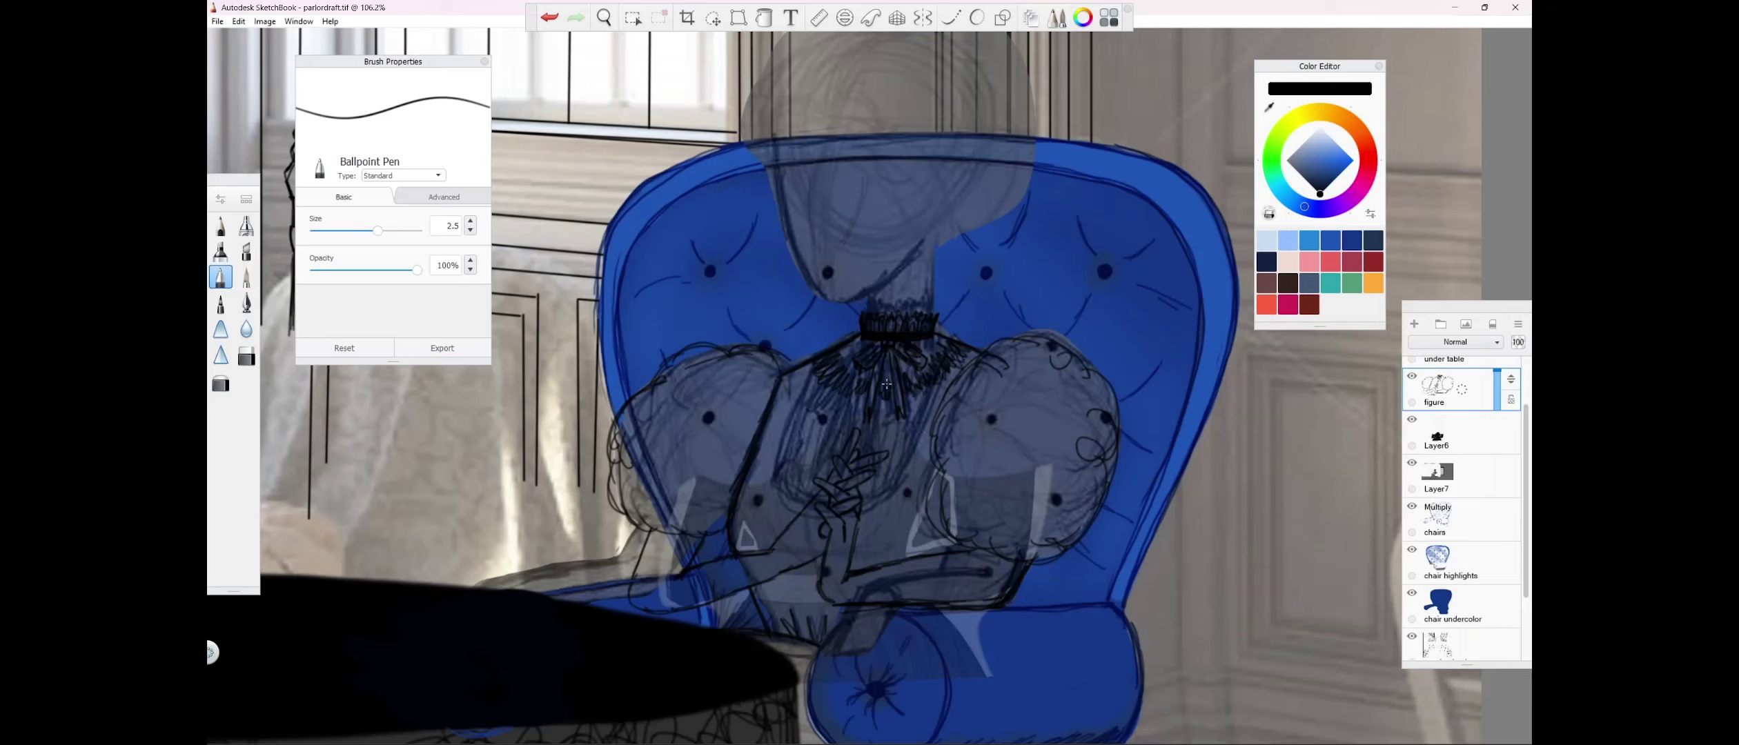
drag(862, 336, 836, 360)
mouse_move(858, 371)
mouse_down()
mouse_move(846, 385)
mouse_move(879, 388)
mouse_up()
mouse_move(915, 357)
mouse_down()
mouse_move(897, 379)
mouse_move(914, 361)
mouse_up()
mouse_move(948, 340)
mouse_down()
mouse_move(938, 355)
mouse_move(819, 352)
mouse_move(831, 369)
mouse_up()
mouse_move(940, 337)
mouse_down()
mouse_move(970, 344)
mouse_move(855, 384)
mouse_move(919, 384)
mouse_move(877, 489)
mouse_up()
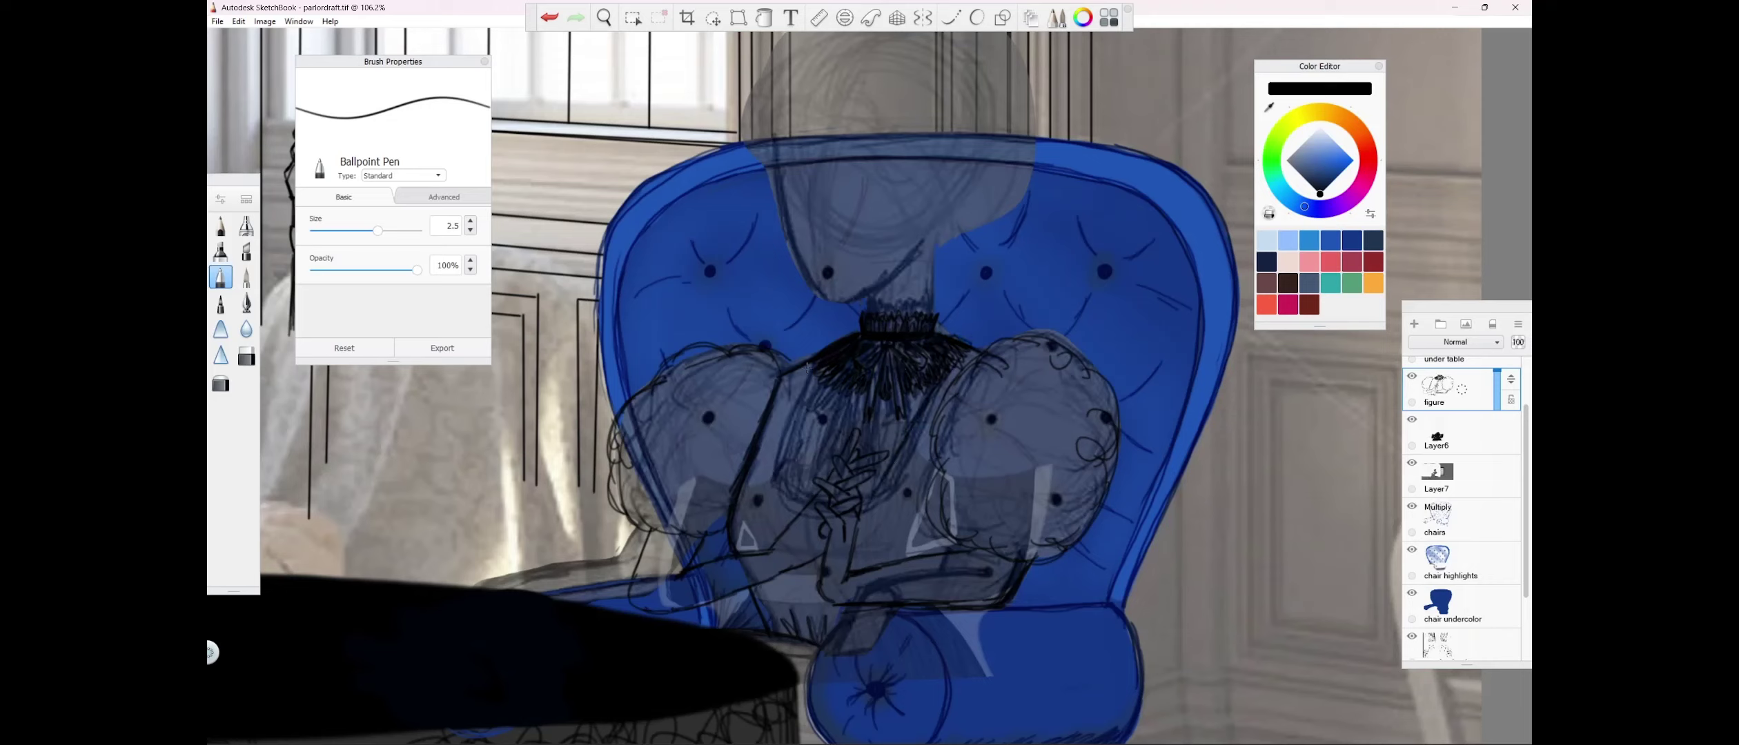
Outline the V-shaped bodice front with bold converging lines and hatch vertical folds inside it.
mouse_move(804, 369)
mouse_down()
mouse_move(809, 498)
mouse_move(862, 518)
mouse_move(811, 494)
mouse_up()
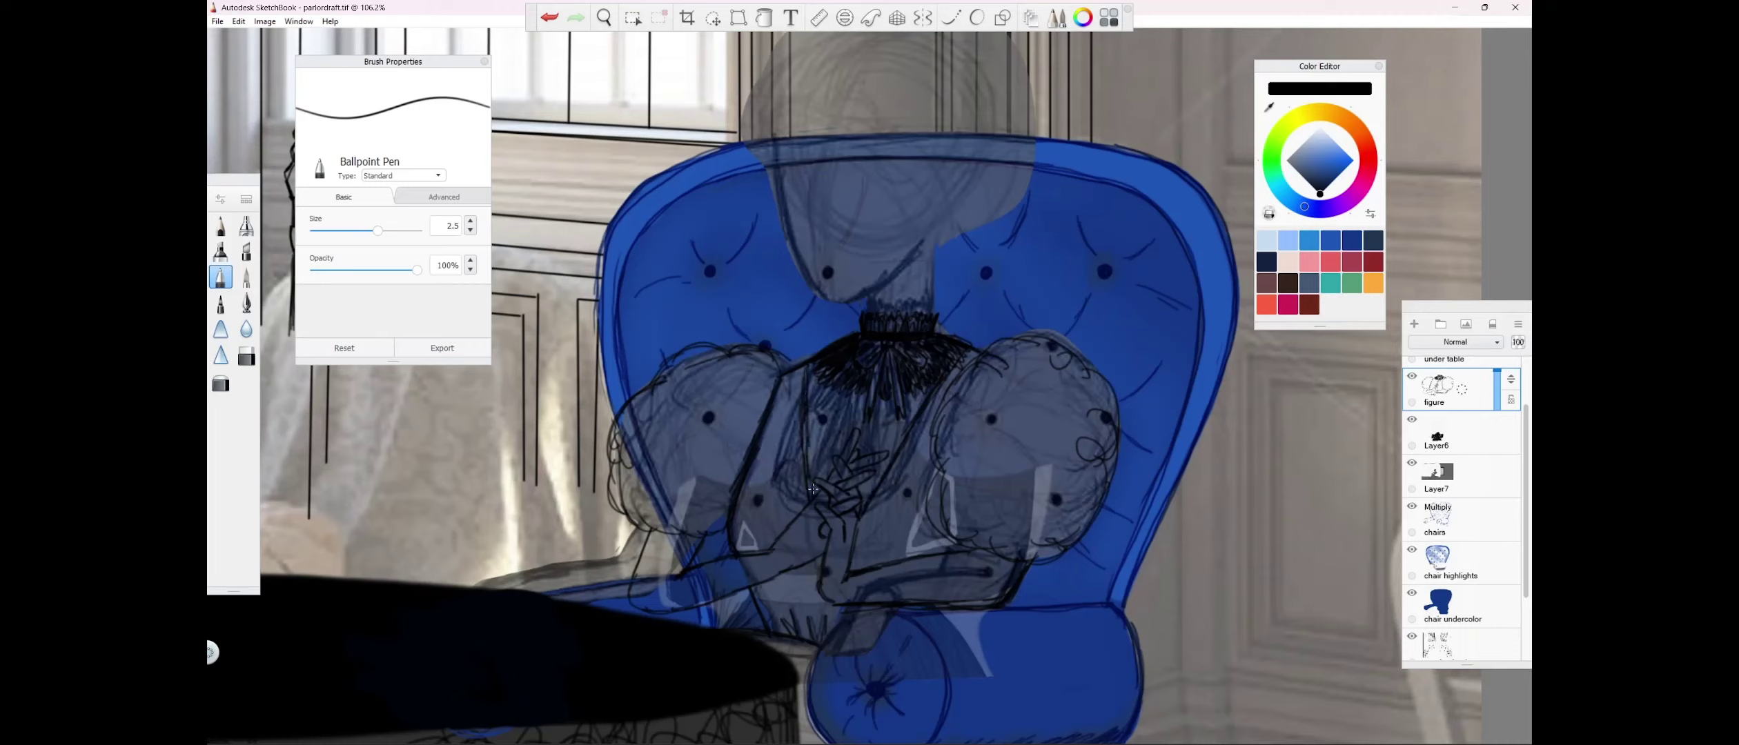
mouse_move(806, 432)
mouse_down()
mouse_move(816, 500)
mouse_move(800, 369)
mouse_up()
drag(957, 358, 873, 490)
drag(904, 428, 863, 509)
mouse_move(934, 388)
mouse_down()
mouse_move(868, 494)
mouse_move(926, 411)
mouse_up()
click(550, 17)
drag(793, 366, 794, 484)
drag(933, 420, 851, 540)
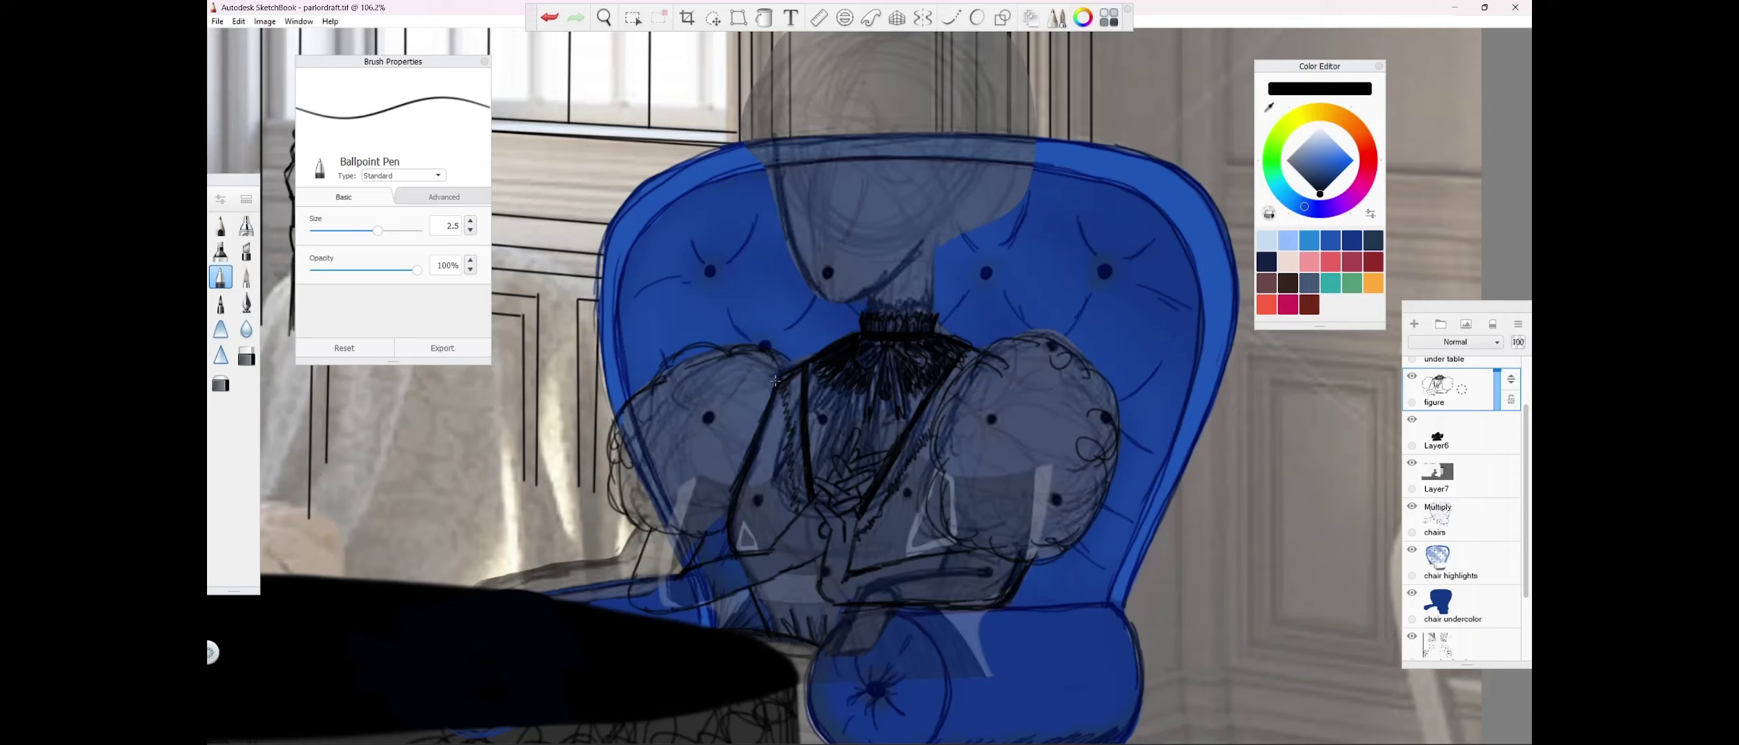
drag(775, 380, 801, 503)
mouse_move(822, 387)
mouse_down()
mouse_move(824, 462)
mouse_move(890, 428)
mouse_move(861, 458)
mouse_up()
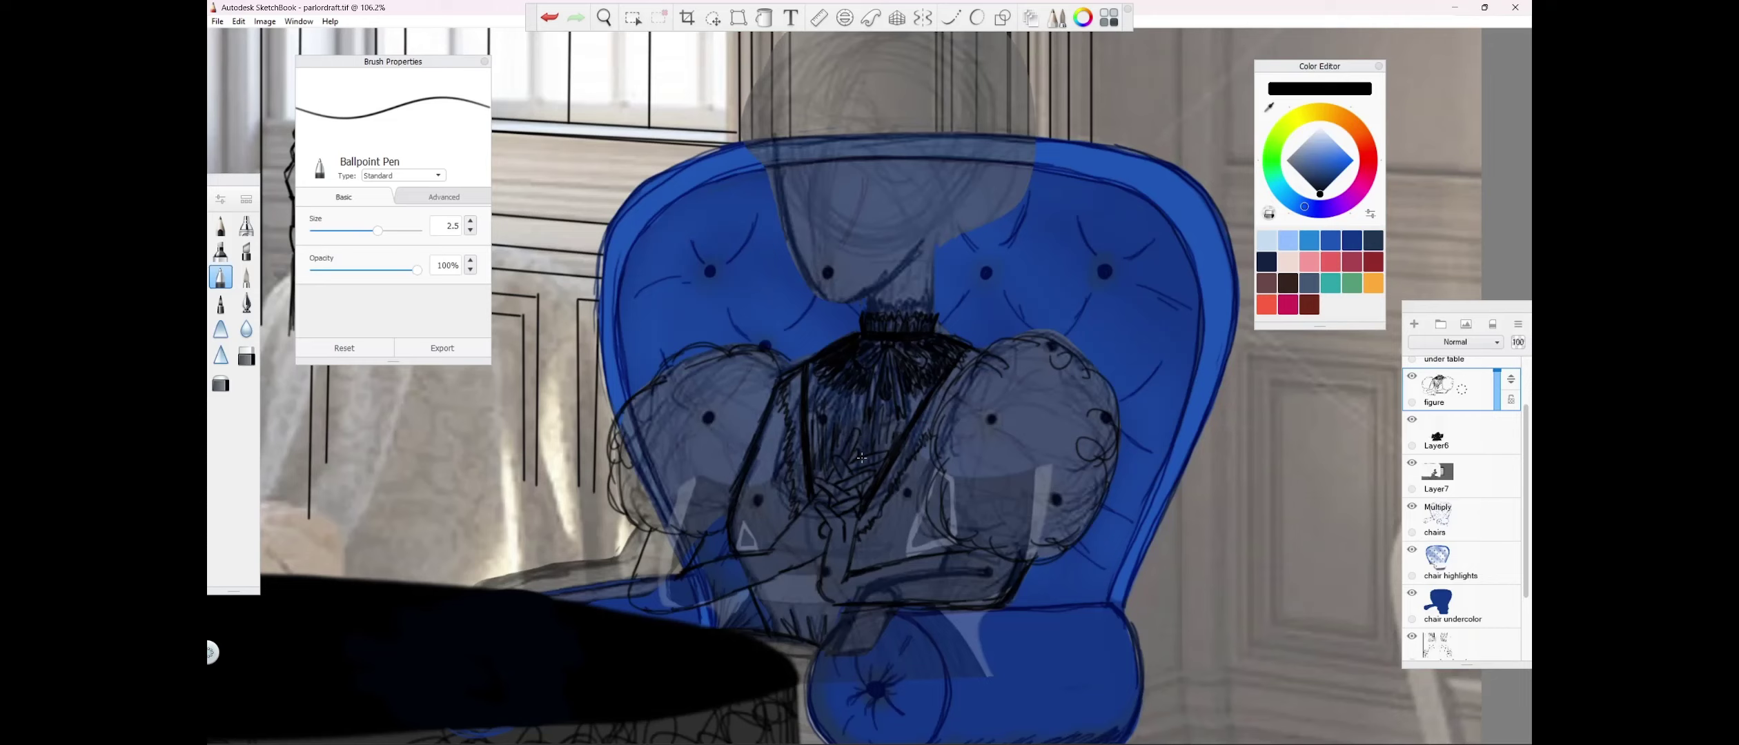
drag(734, 419, 706, 469)
click(552, 20)
mouse_move(737, 409)
mouse_down()
mouse_move(669, 490)
mouse_move(706, 471)
mouse_up()
click(555, 24)
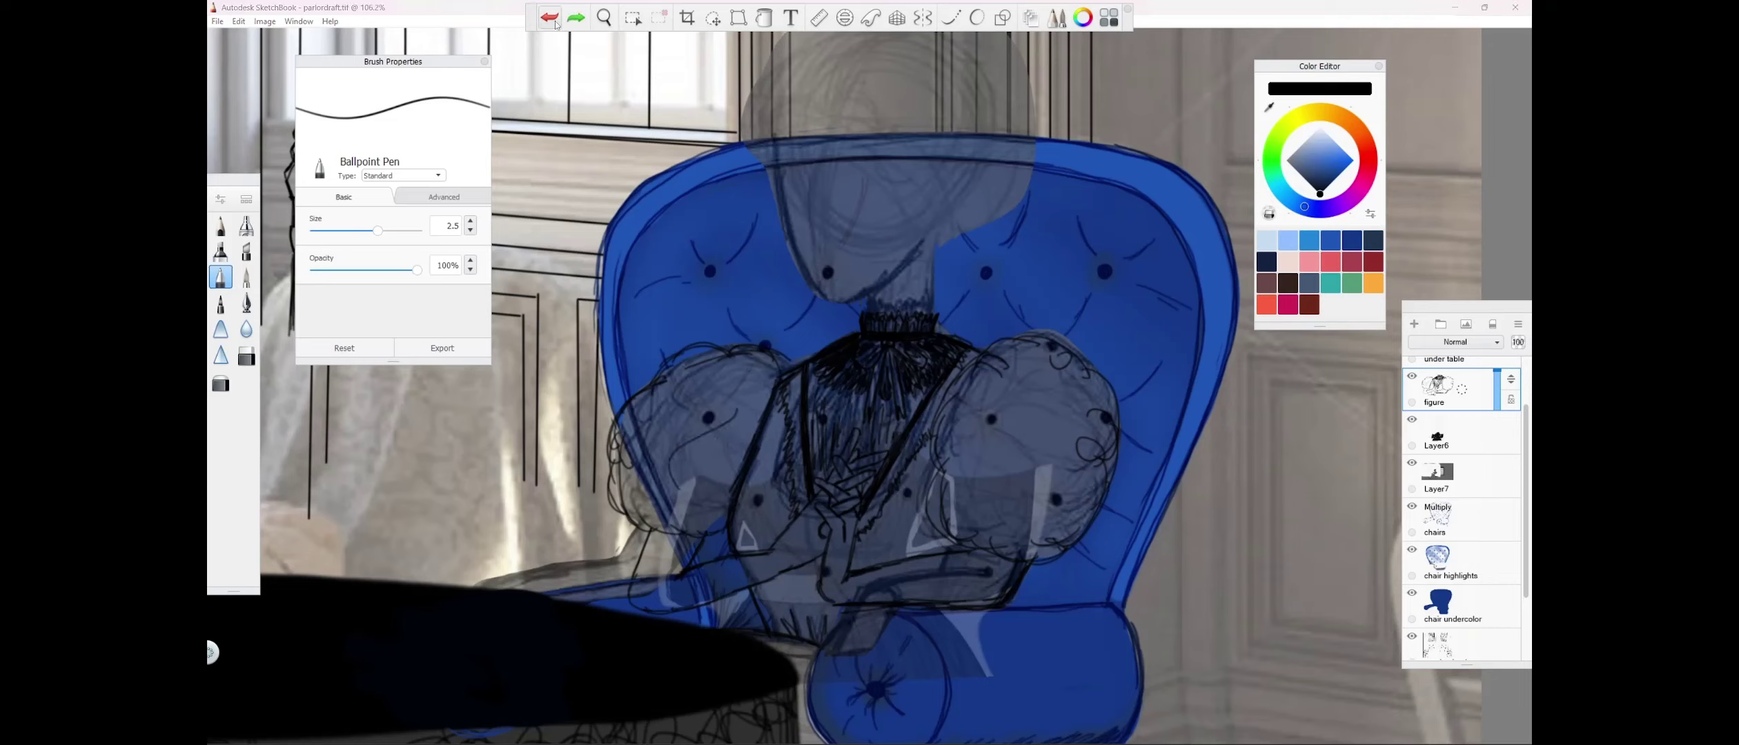
click(555, 24)
drag(1004, 430, 1042, 491)
drag(704, 423, 663, 477)
click(551, 19)
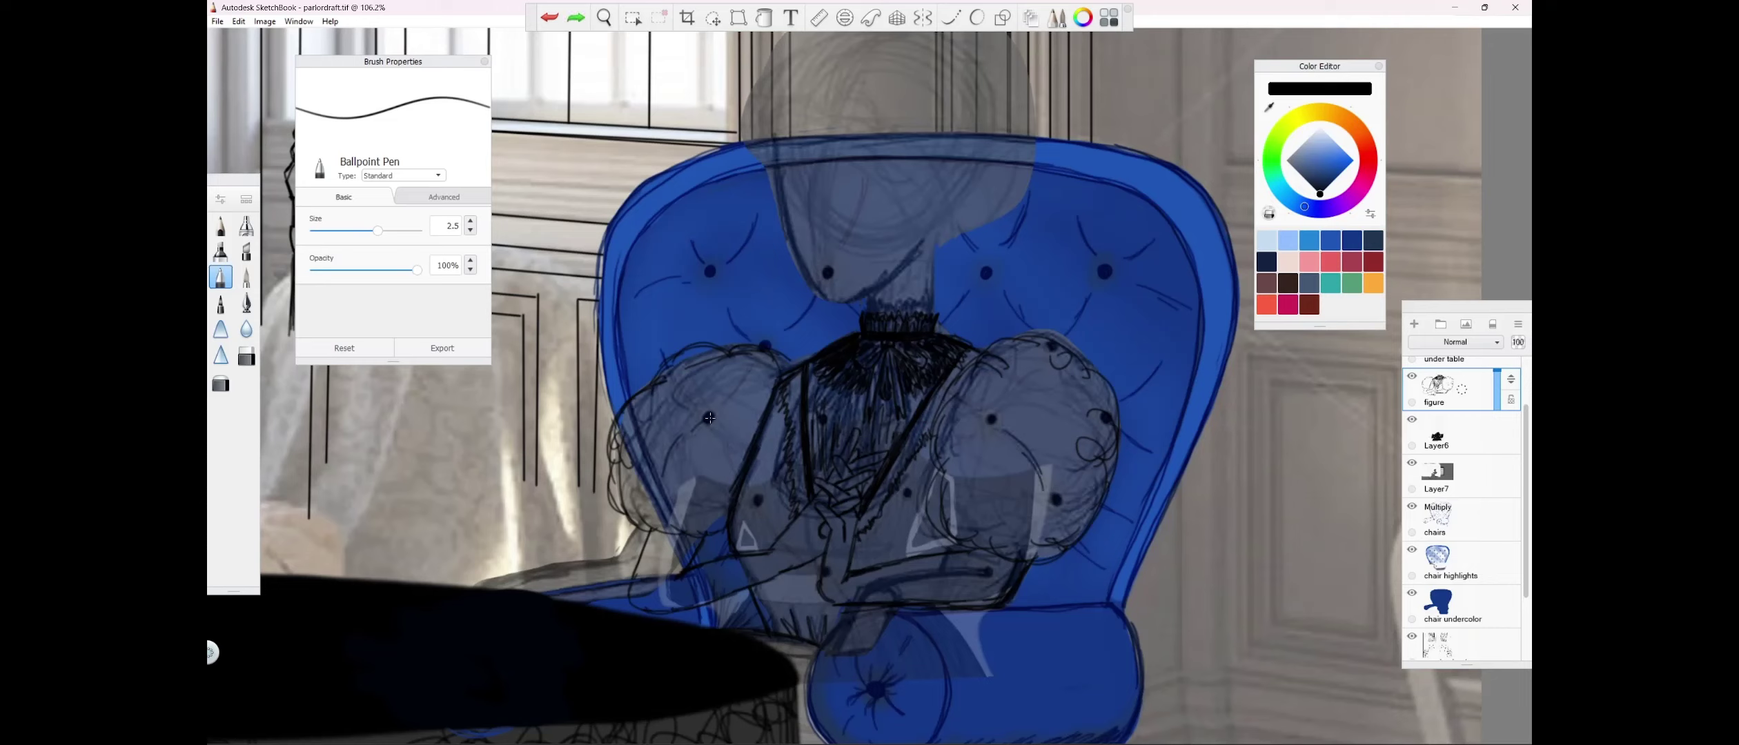
drag(694, 428, 674, 459)
Draw the sides of the neck between the jaw and the collar on the figure layer.
key(space)
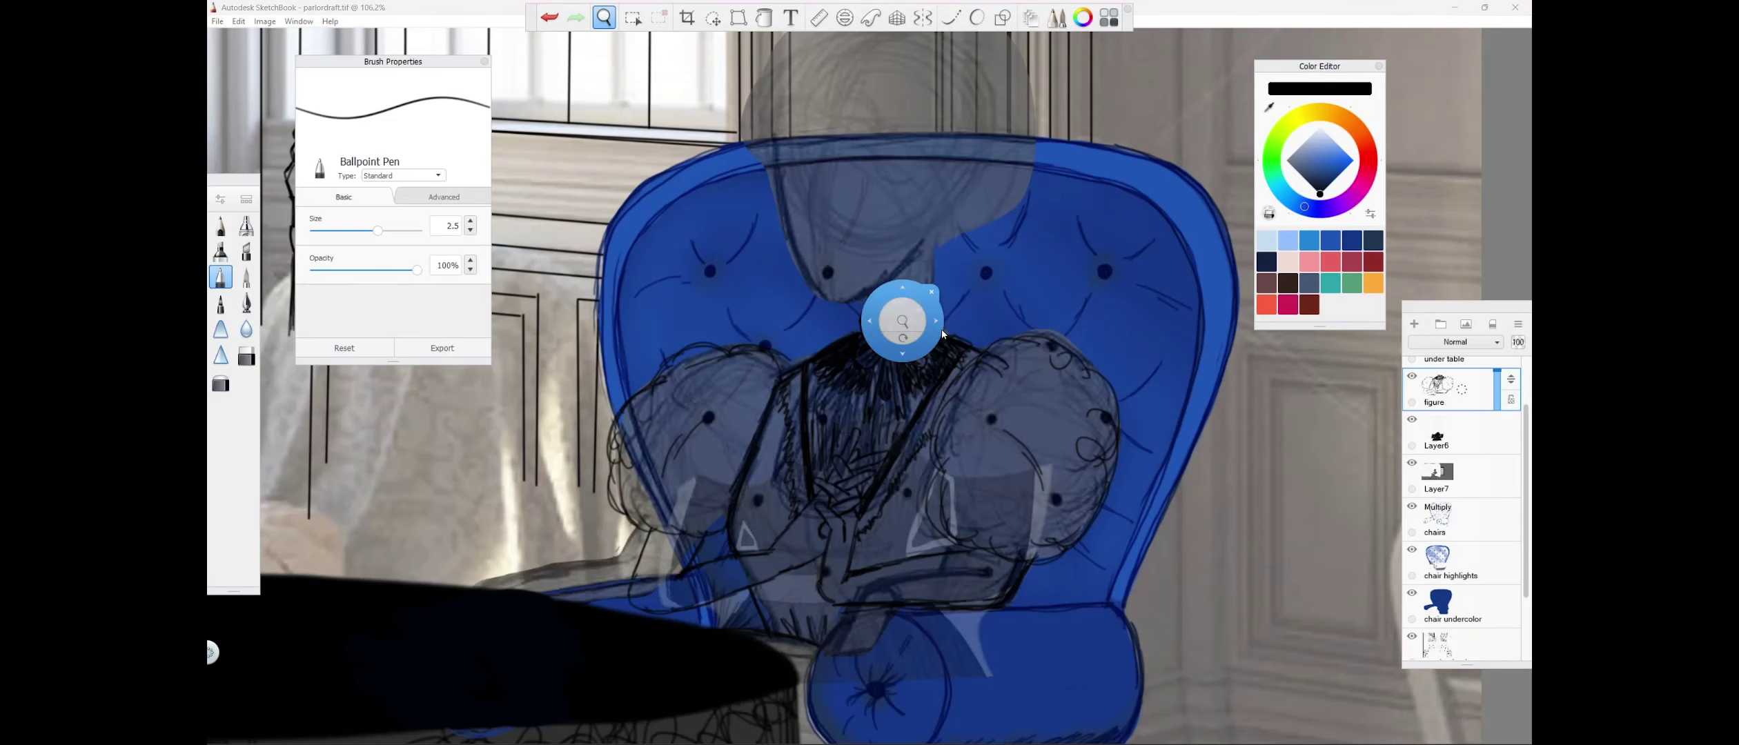
drag(767, 225, 764, 339)
drag(786, 369, 731, 421)
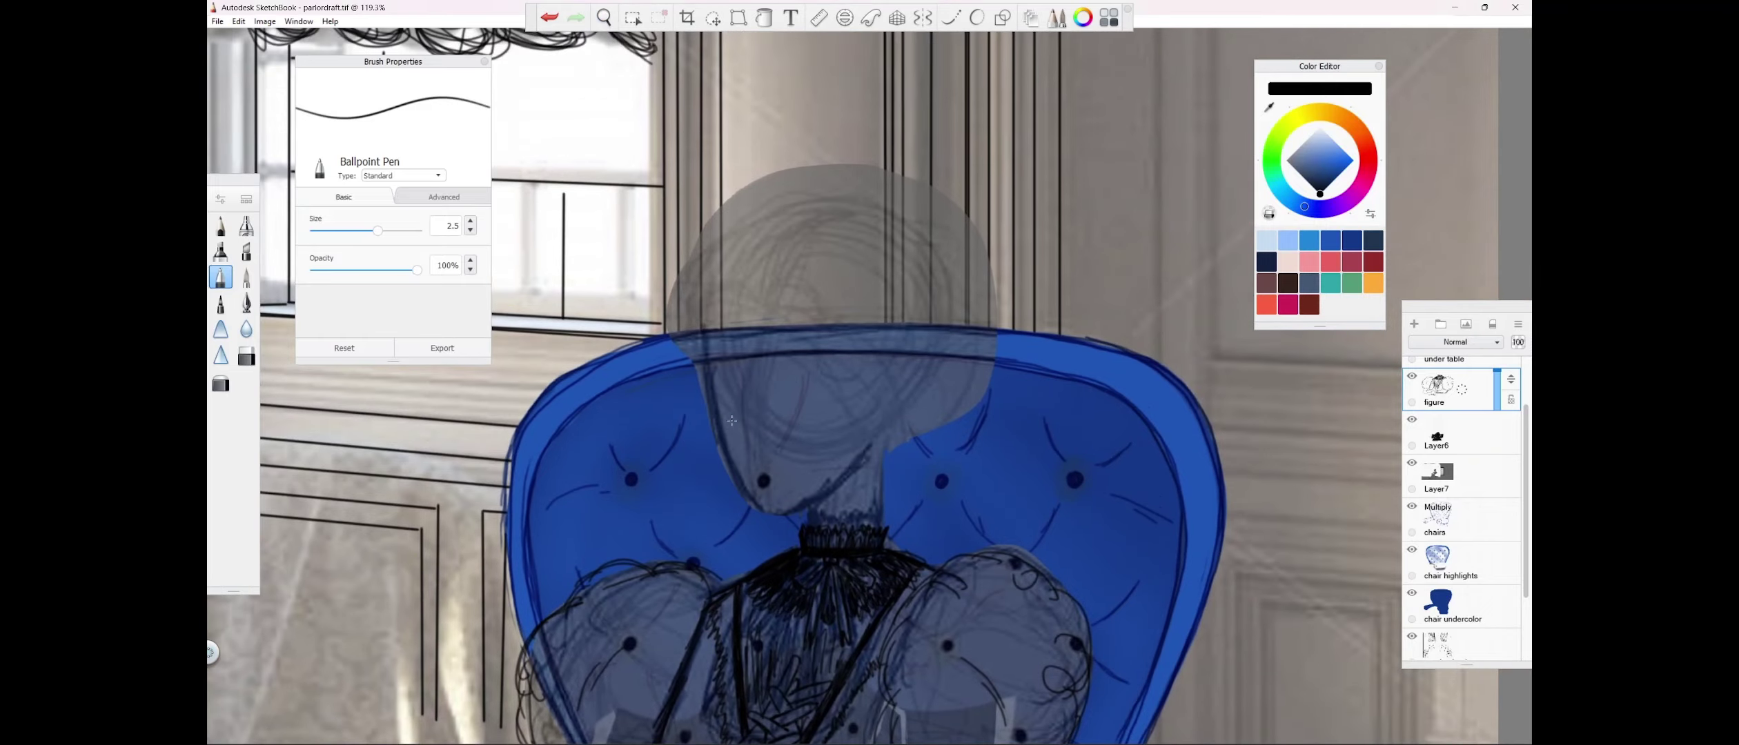
mouse_move(884, 480)
mouse_down()
mouse_move(873, 535)
mouse_move(881, 476)
mouse_up()
Add a new layer and sketch the head as looped circles with curved face and jaw guidelines.
click(1414, 323)
mouse_move(856, 193)
mouse_down()
mouse_move(897, 386)
mouse_move(847, 202)
mouse_move(959, 311)
mouse_move(752, 331)
mouse_move(855, 200)
mouse_move(810, 255)
mouse_move(799, 453)
mouse_up()
mouse_move(750, 383)
mouse_down()
mouse_move(842, 508)
mouse_move(961, 357)
mouse_move(827, 515)
mouse_up()
drag(748, 385, 766, 476)
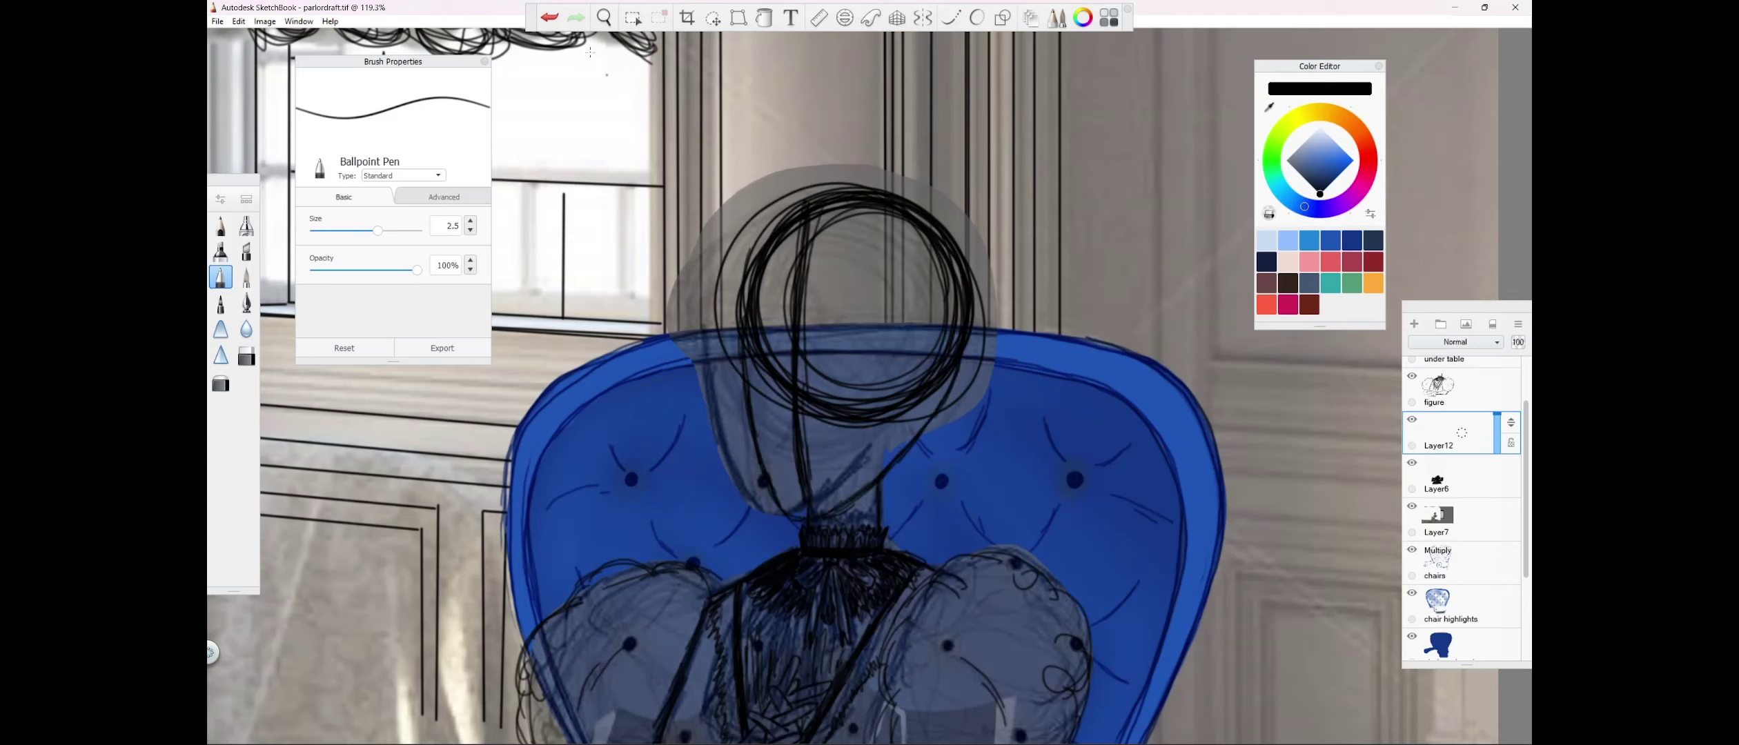
Nudge the new head sketch to fit over the gray head silhouette.
key(space)
mouse_move(667, 517)
mouse_down()
mouse_move(518, 559)
mouse_move(600, 532)
mouse_move(659, 553)
mouse_move(544, 538)
mouse_up()
click(713, 18)
drag(542, 483, 550, 484)
click(580, 473)
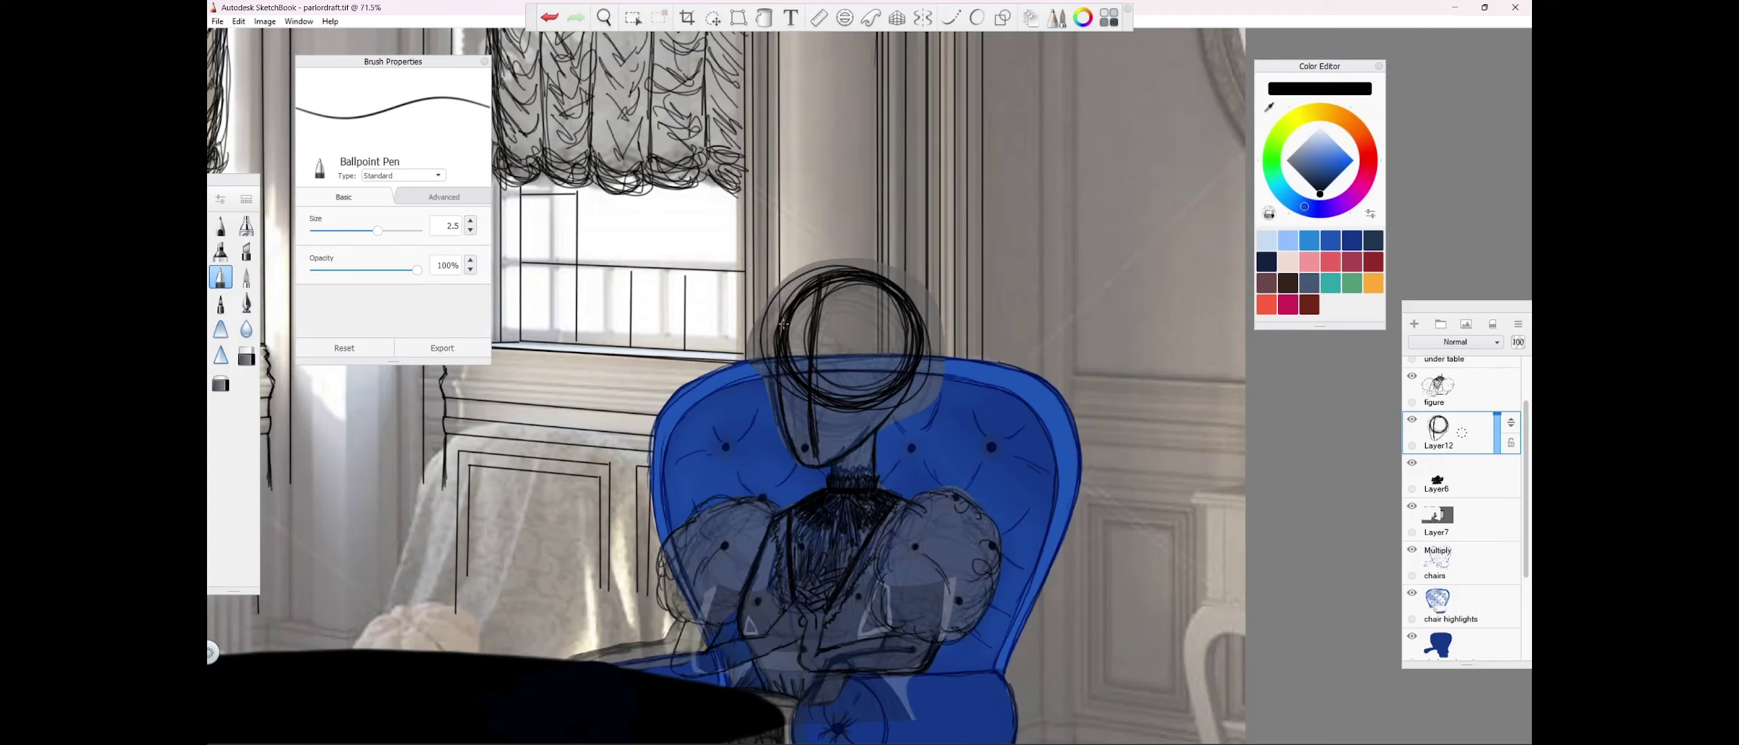
Erase the stray outer loops around the head circle on Layer12 with the Hard Eraser.
key(e)
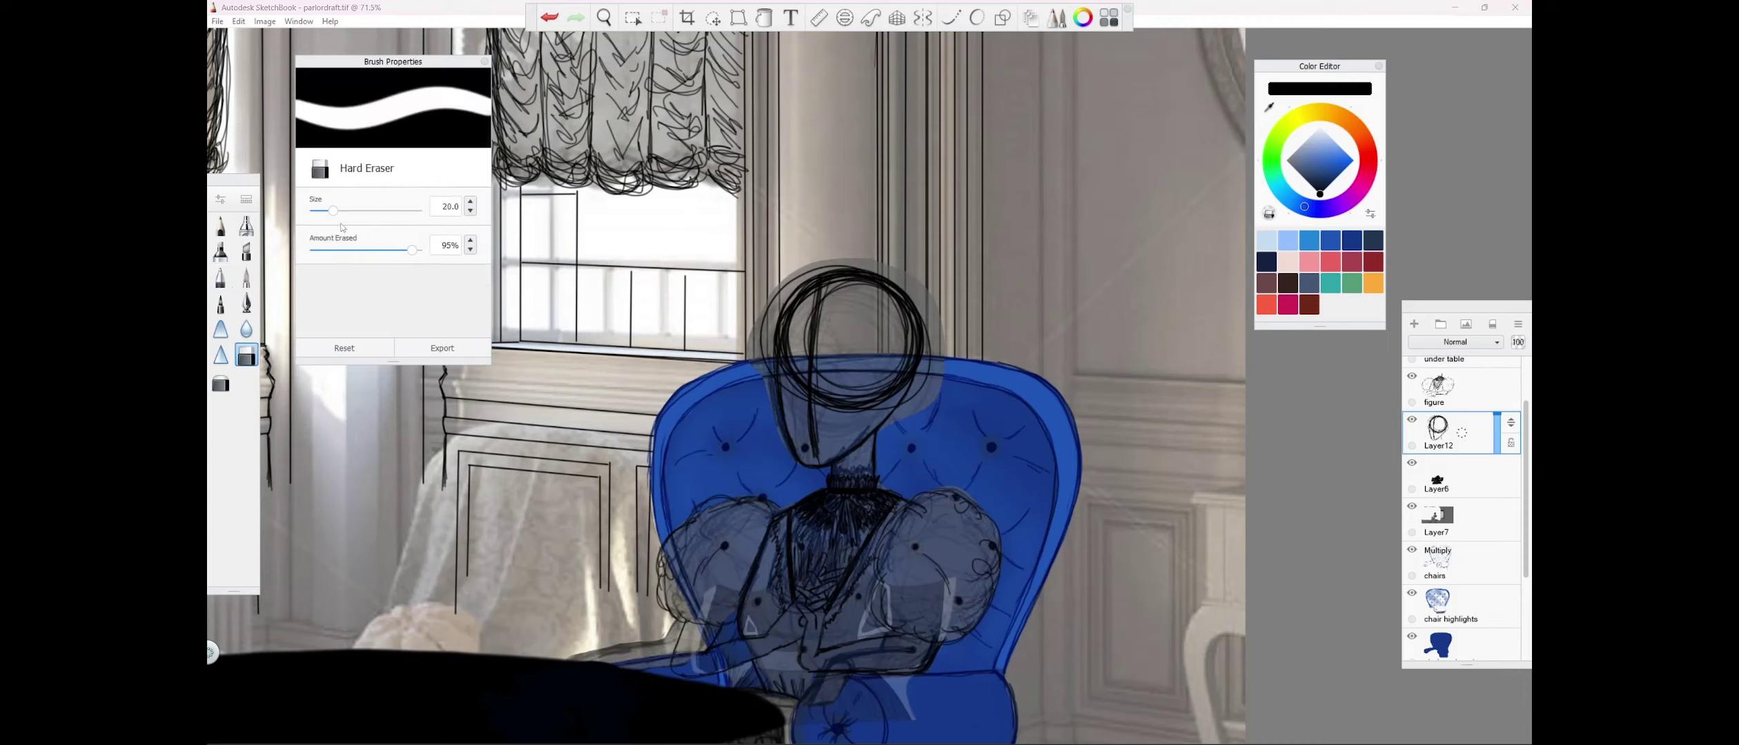
mouse_move(772, 291)
mouse_down()
mouse_move(860, 265)
mouse_move(901, 408)
mouse_up()
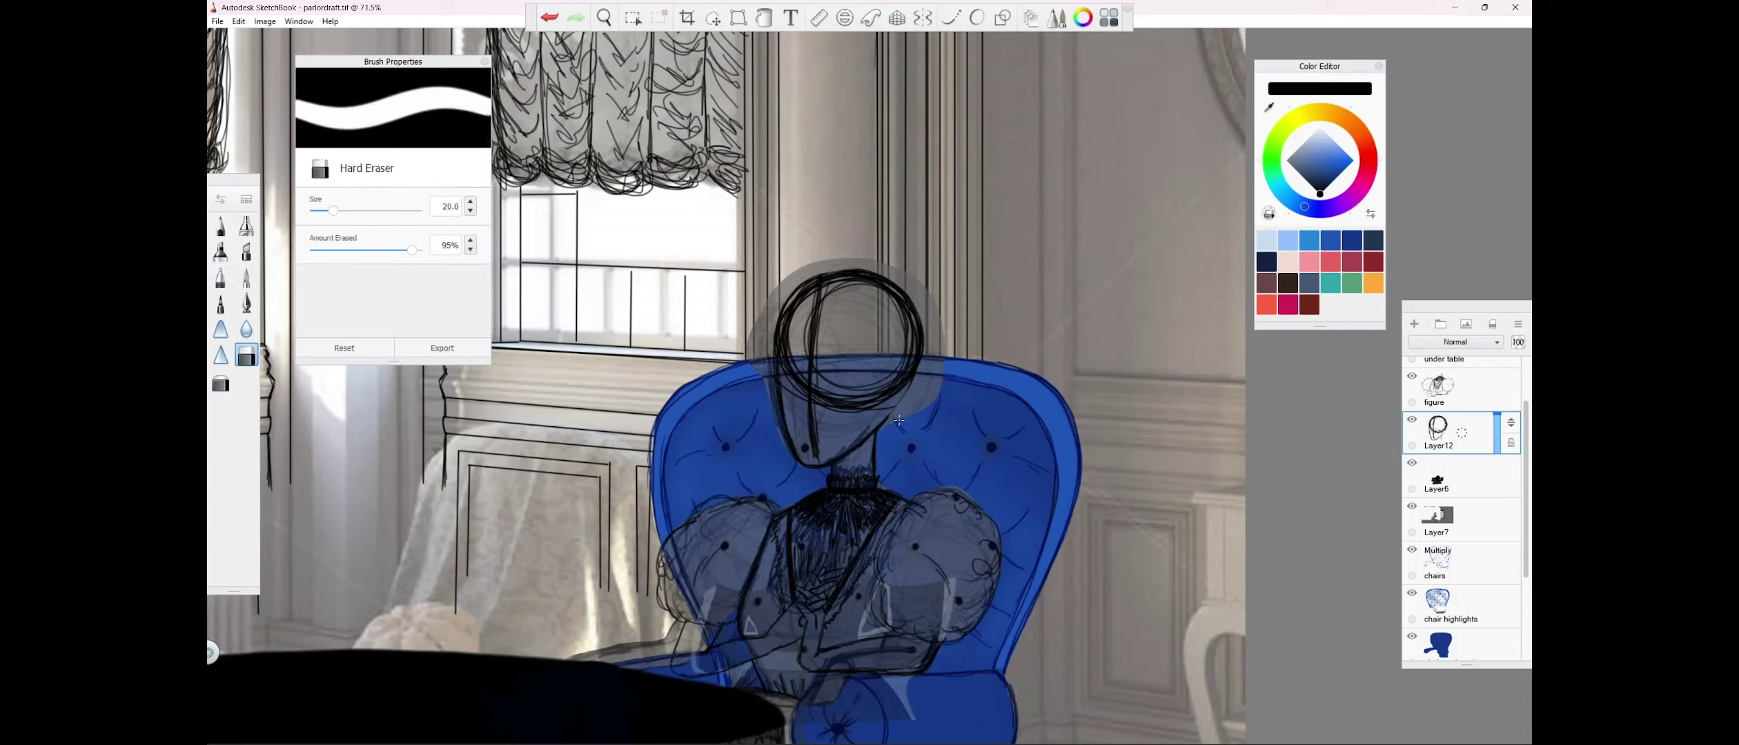
Sketch a curved hairline across the forehead with the Ballpoint Pen on the figure layer.
click(1456, 390)
key(e)
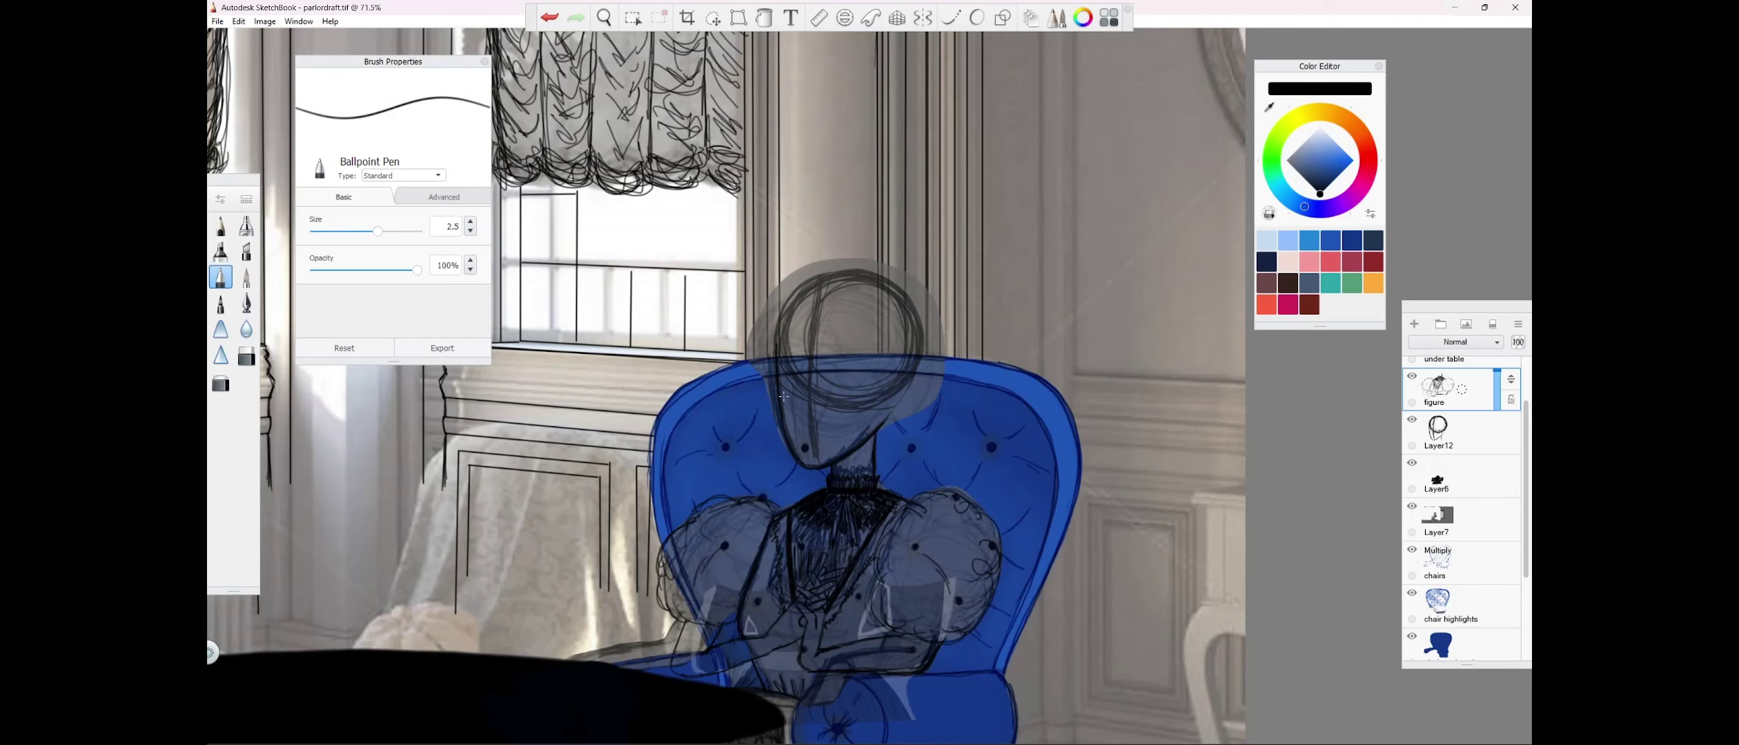
key(space)
drag(634, 53, 605, 528)
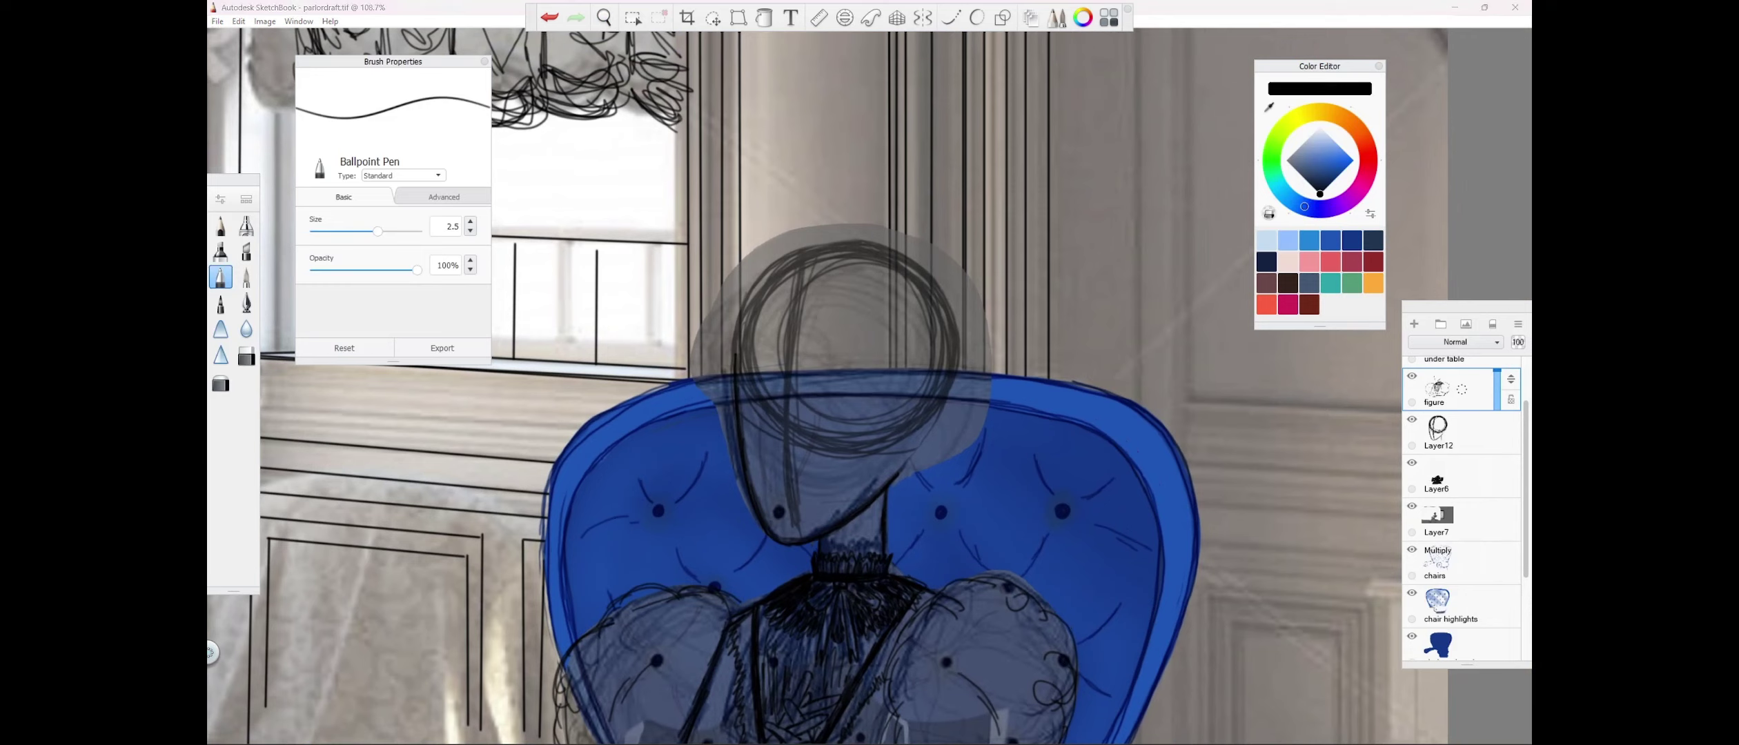
mouse_move(729, 359)
mouse_down()
mouse_move(831, 305)
mouse_move(935, 350)
mouse_move(911, 378)
mouse_move(908, 467)
mouse_move(970, 436)
mouse_up()
click(549, 18)
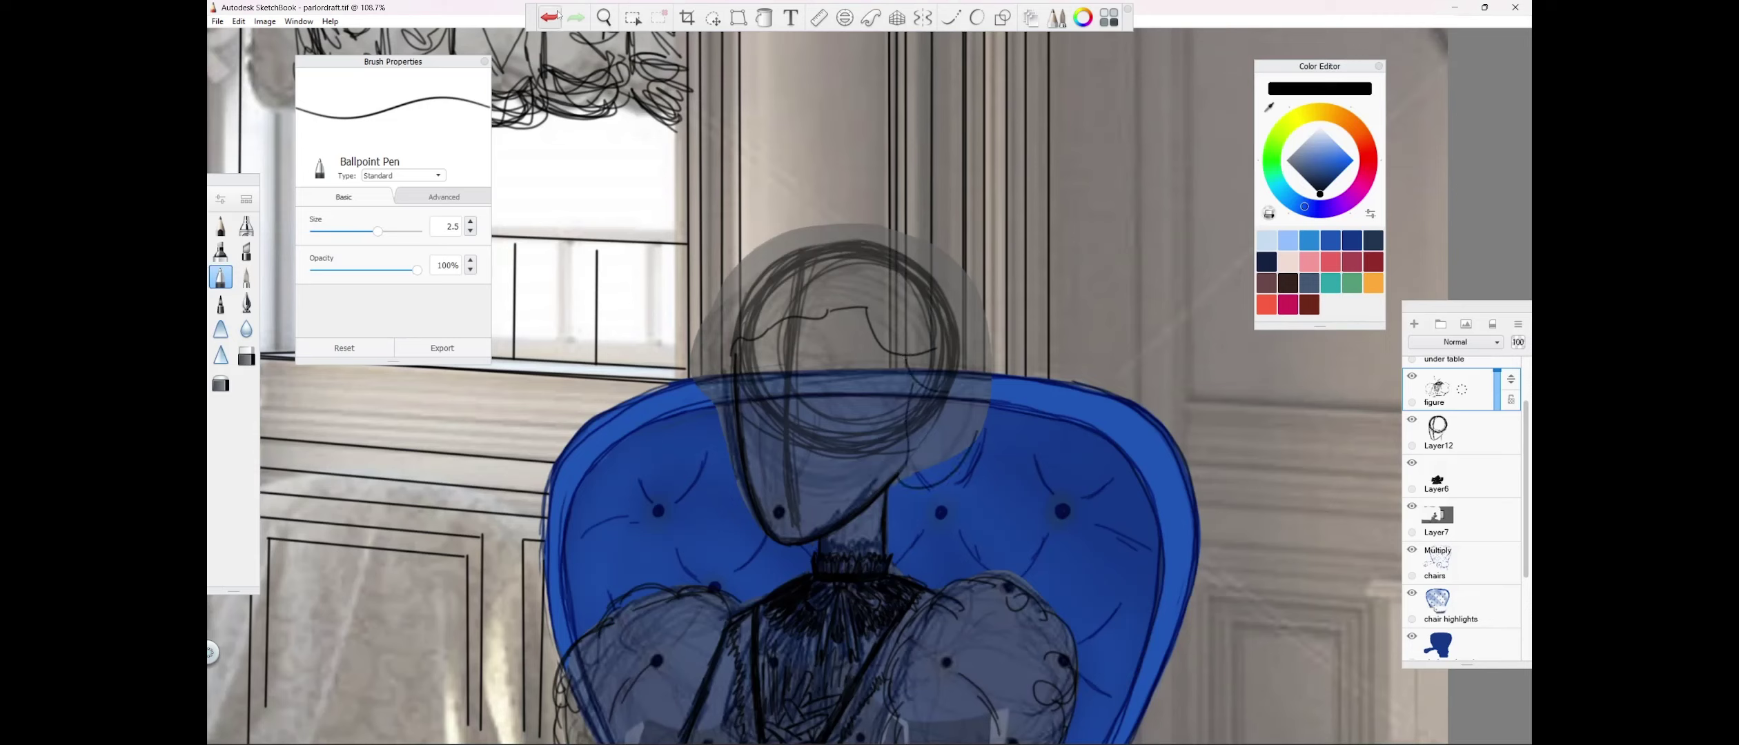
Outline the loose, swept-up hair around the head silhouette and add a small bun on top.
drag(899, 470, 965, 399)
drag(717, 347, 709, 265)
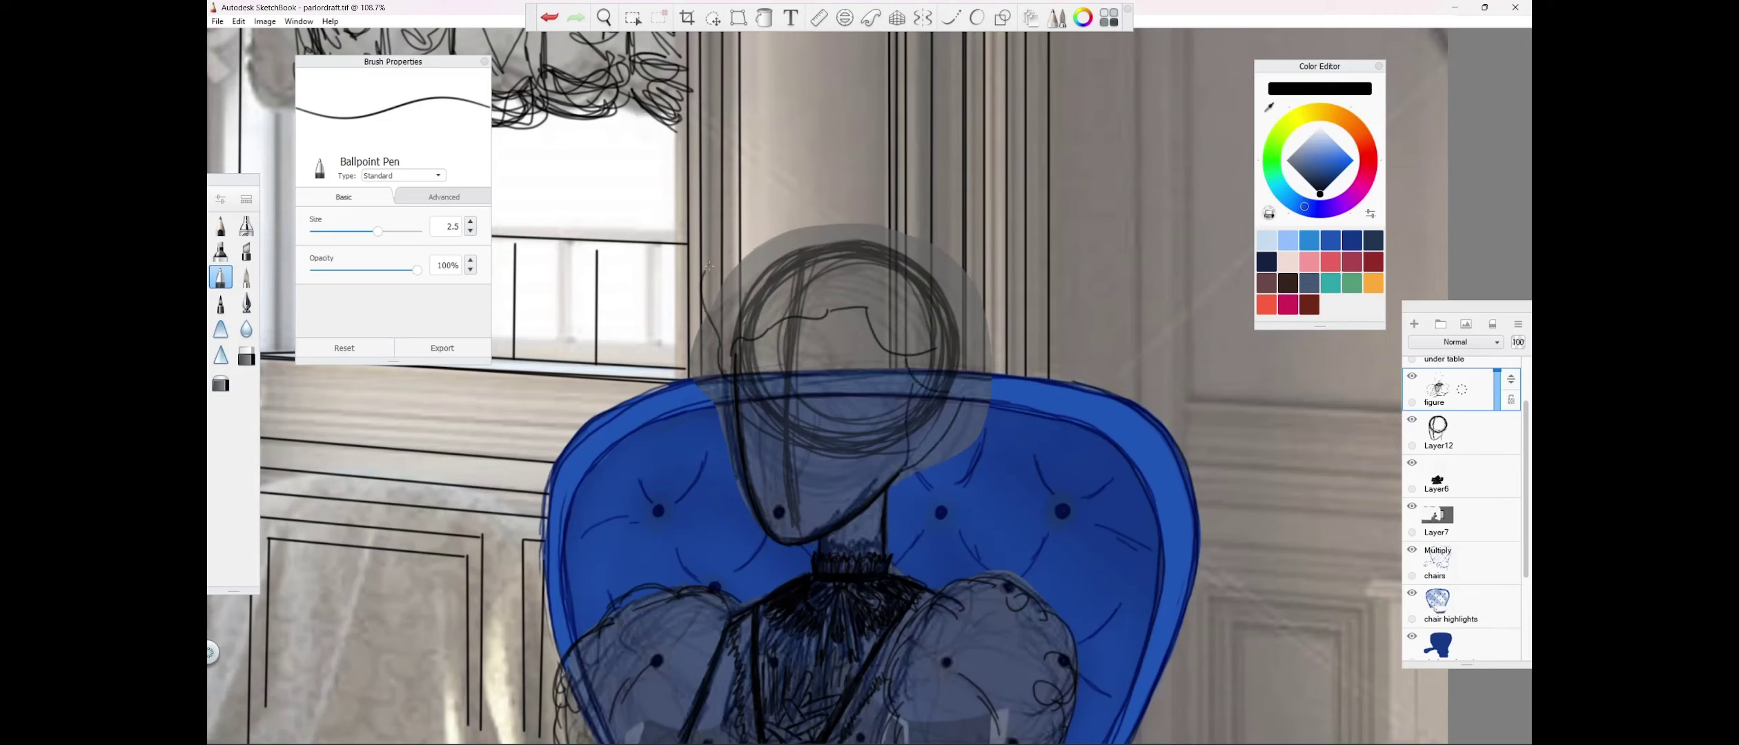
mouse_move(900, 228)
mouse_down()
mouse_move(835, 219)
mouse_move(921, 218)
mouse_move(715, 298)
mouse_up()
mouse_move(922, 227)
mouse_down()
mouse_move(974, 270)
mouse_move(966, 407)
mouse_up()
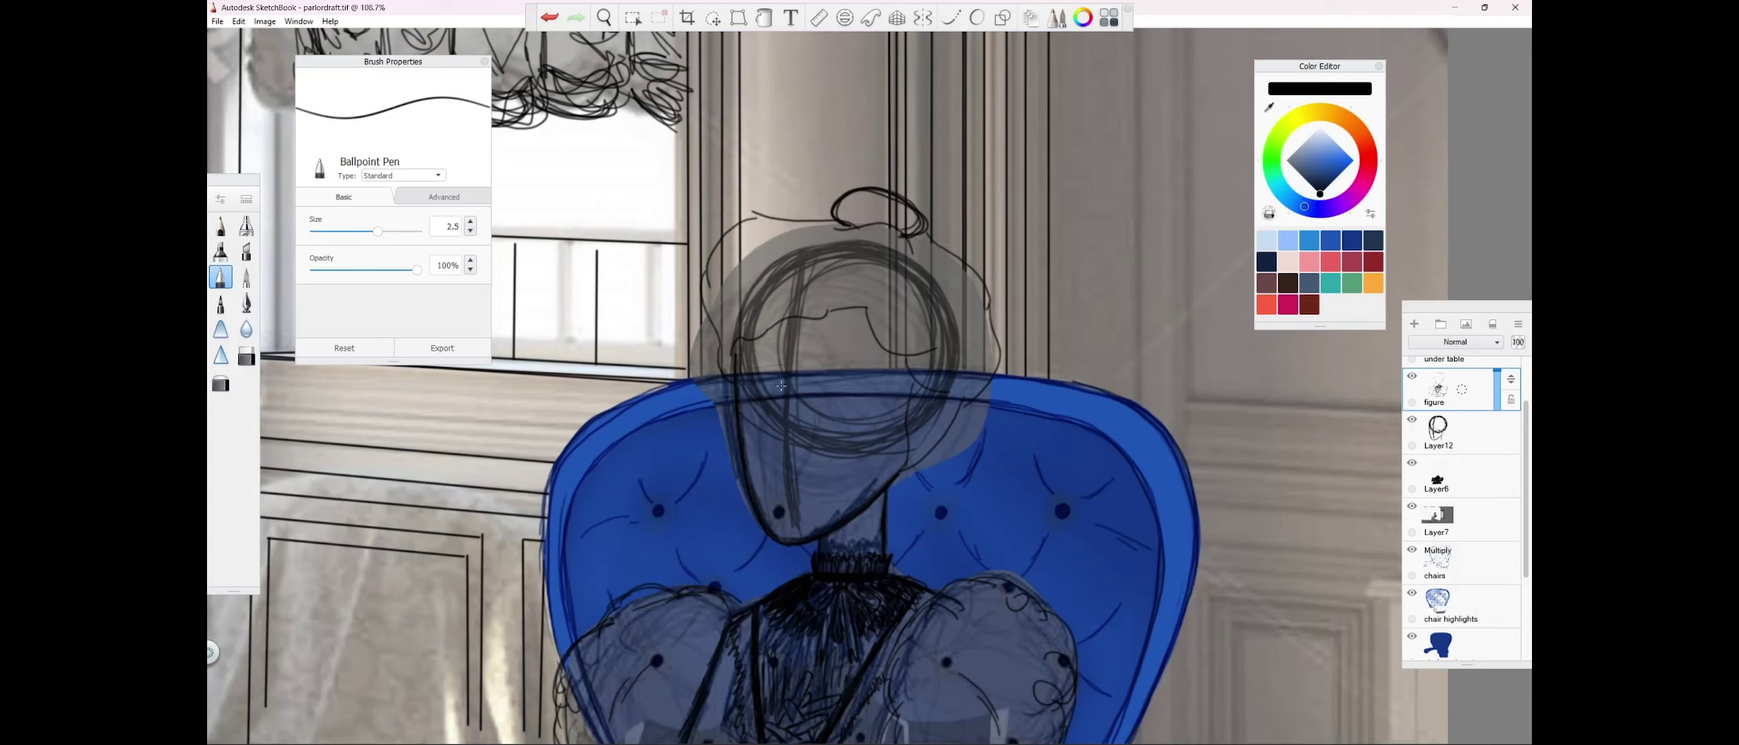
Sketch the skull-like lower face with a nose line, nasal cavity, cheek hollow and a row of exposed teeth.
mouse_move(780, 386)
mouse_down()
mouse_move(769, 452)
mouse_move(784, 457)
mouse_move(771, 426)
mouse_move(792, 457)
mouse_move(767, 455)
mouse_move(810, 479)
mouse_move(804, 459)
mouse_move(853, 478)
mouse_move(852, 458)
mouse_move(867, 509)
mouse_move(768, 441)
mouse_move(747, 510)
mouse_move(744, 479)
mouse_move(783, 476)
mouse_move(782, 503)
mouse_move(737, 410)
mouse_move(762, 499)
mouse_move(822, 494)
mouse_up()
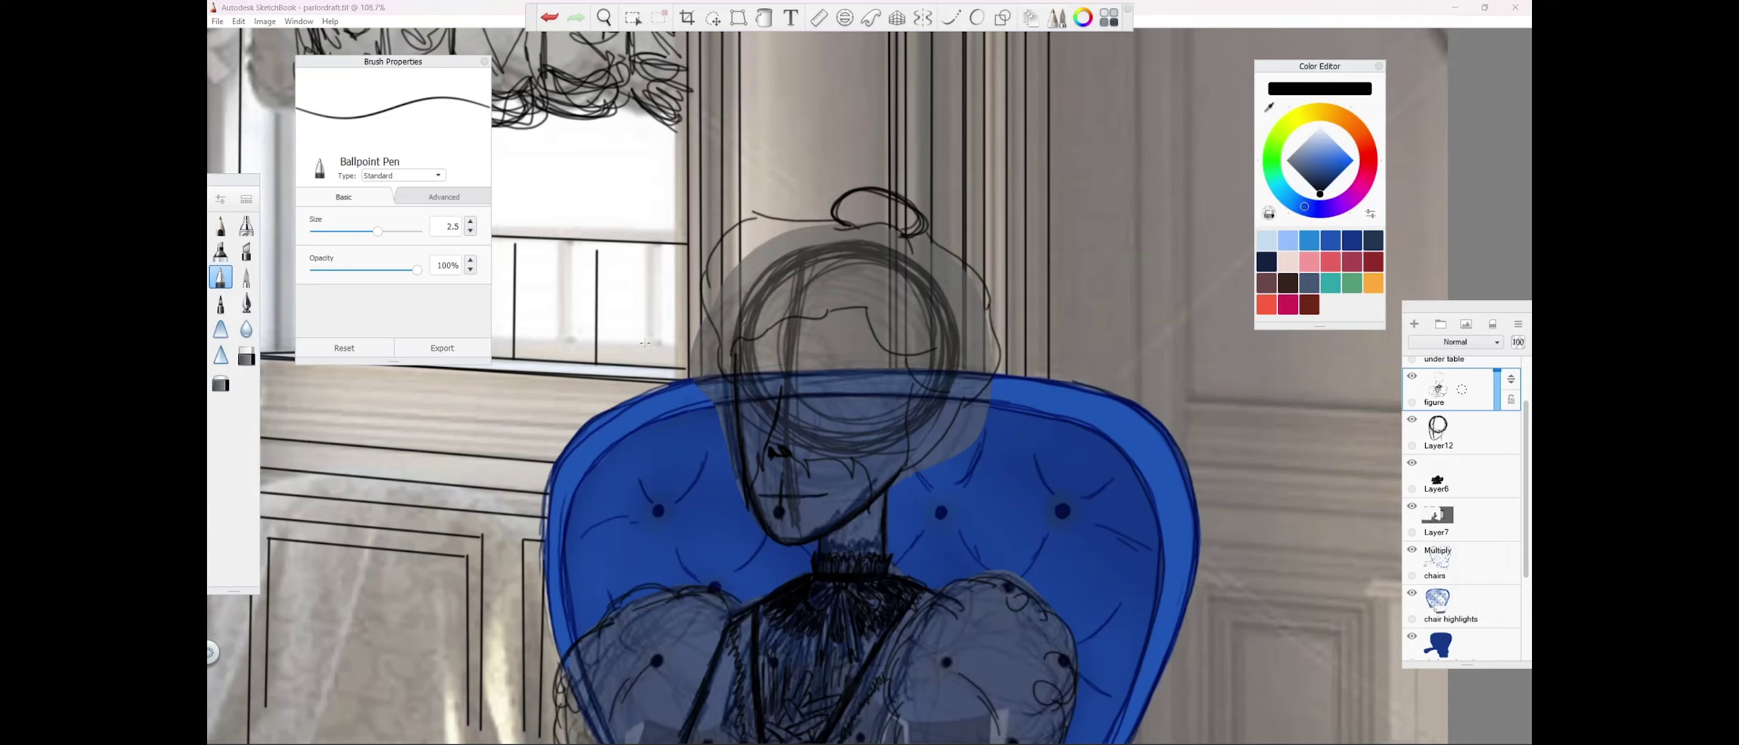
drag(820, 494, 841, 465)
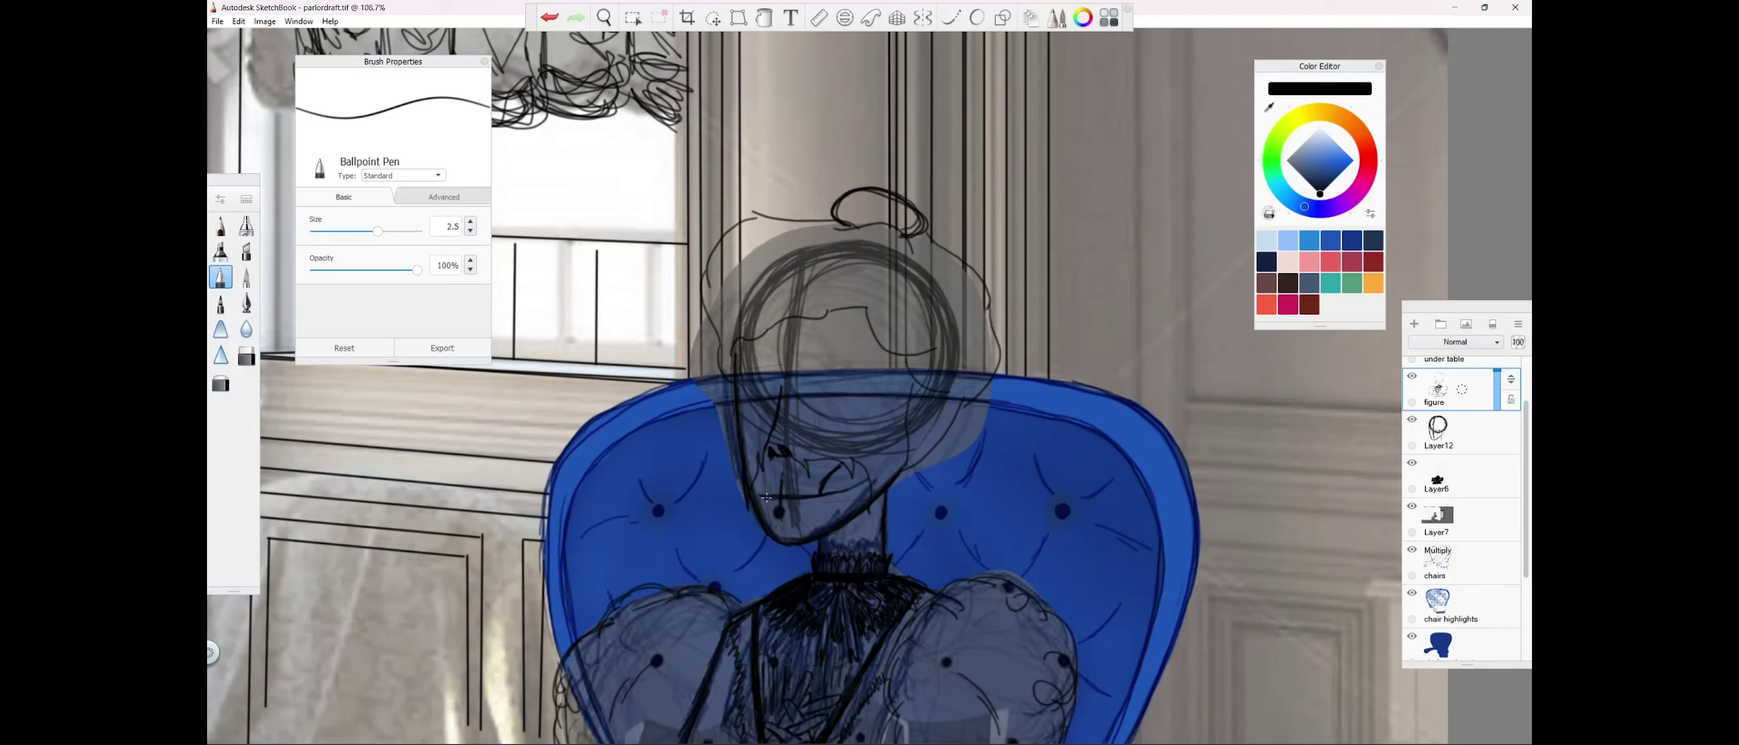
drag(782, 487, 782, 495)
mouse_move(792, 479)
mouse_down()
mouse_move(792, 515)
mouse_move(806, 510)
mouse_up()
mouse_move(769, 484)
mouse_down()
mouse_move(770, 512)
mouse_move(763, 496)
mouse_move(837, 492)
mouse_up()
mouse_move(827, 494)
mouse_down()
mouse_move(849, 462)
mouse_move(818, 499)
mouse_move(851, 494)
mouse_move(778, 510)
mouse_move(770, 486)
mouse_move(815, 472)
mouse_move(781, 491)
mouse_move(811, 492)
mouse_move(758, 487)
mouse_move(877, 469)
mouse_up()
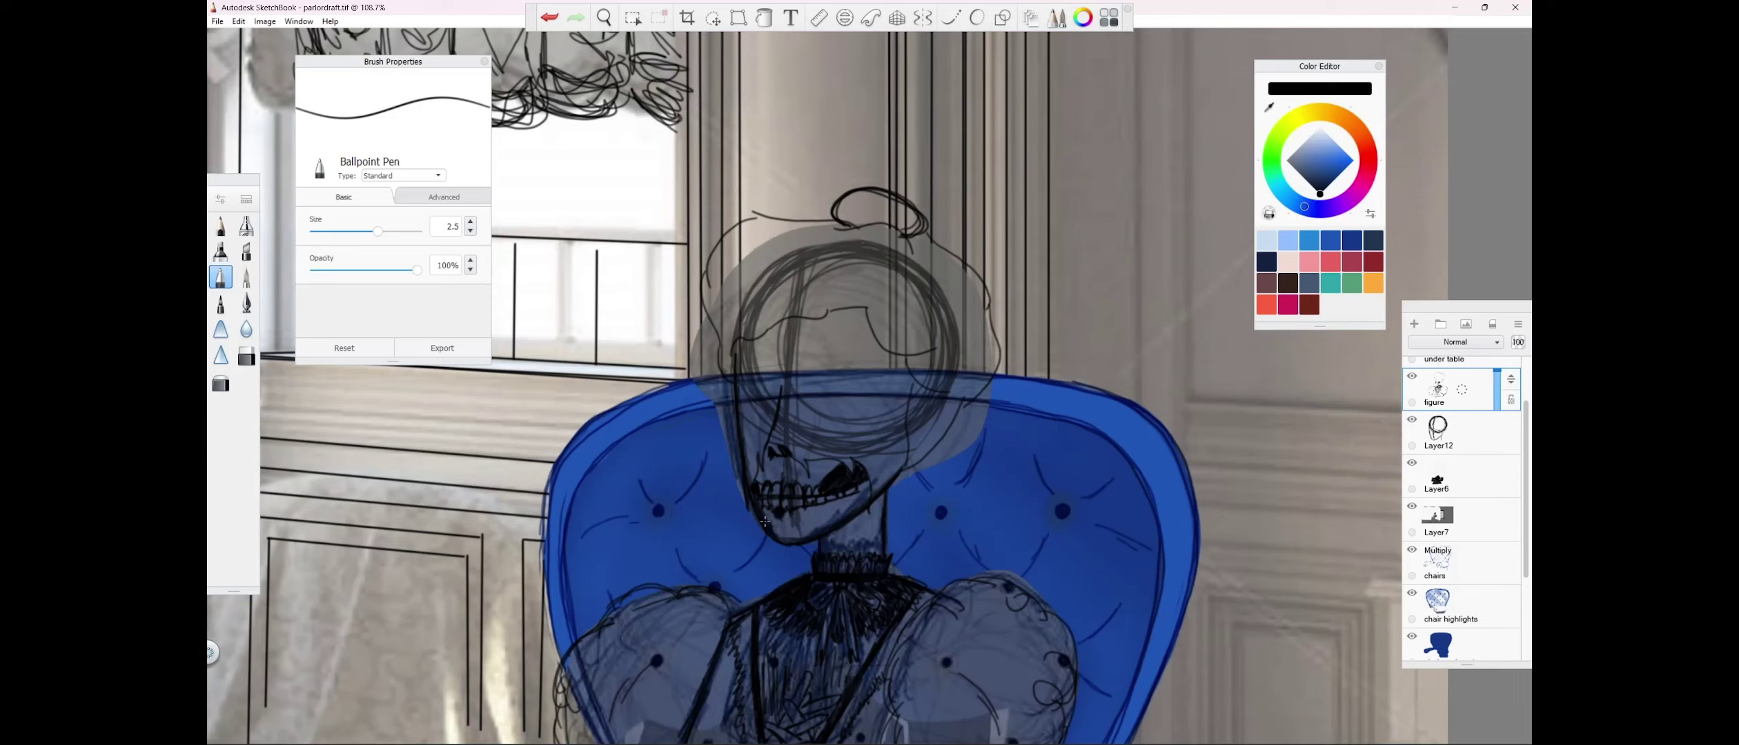
Darken the chin and nasal cavity and draw the dark brow lines above the eye area.
mouse_move(790, 537)
mouse_down()
mouse_move(856, 508)
mouse_move(825, 527)
mouse_up()
drag(768, 451, 766, 441)
drag(803, 385, 884, 391)
mouse_move(801, 376)
mouse_down()
mouse_move(887, 391)
mouse_move(804, 378)
mouse_move(868, 382)
mouse_up()
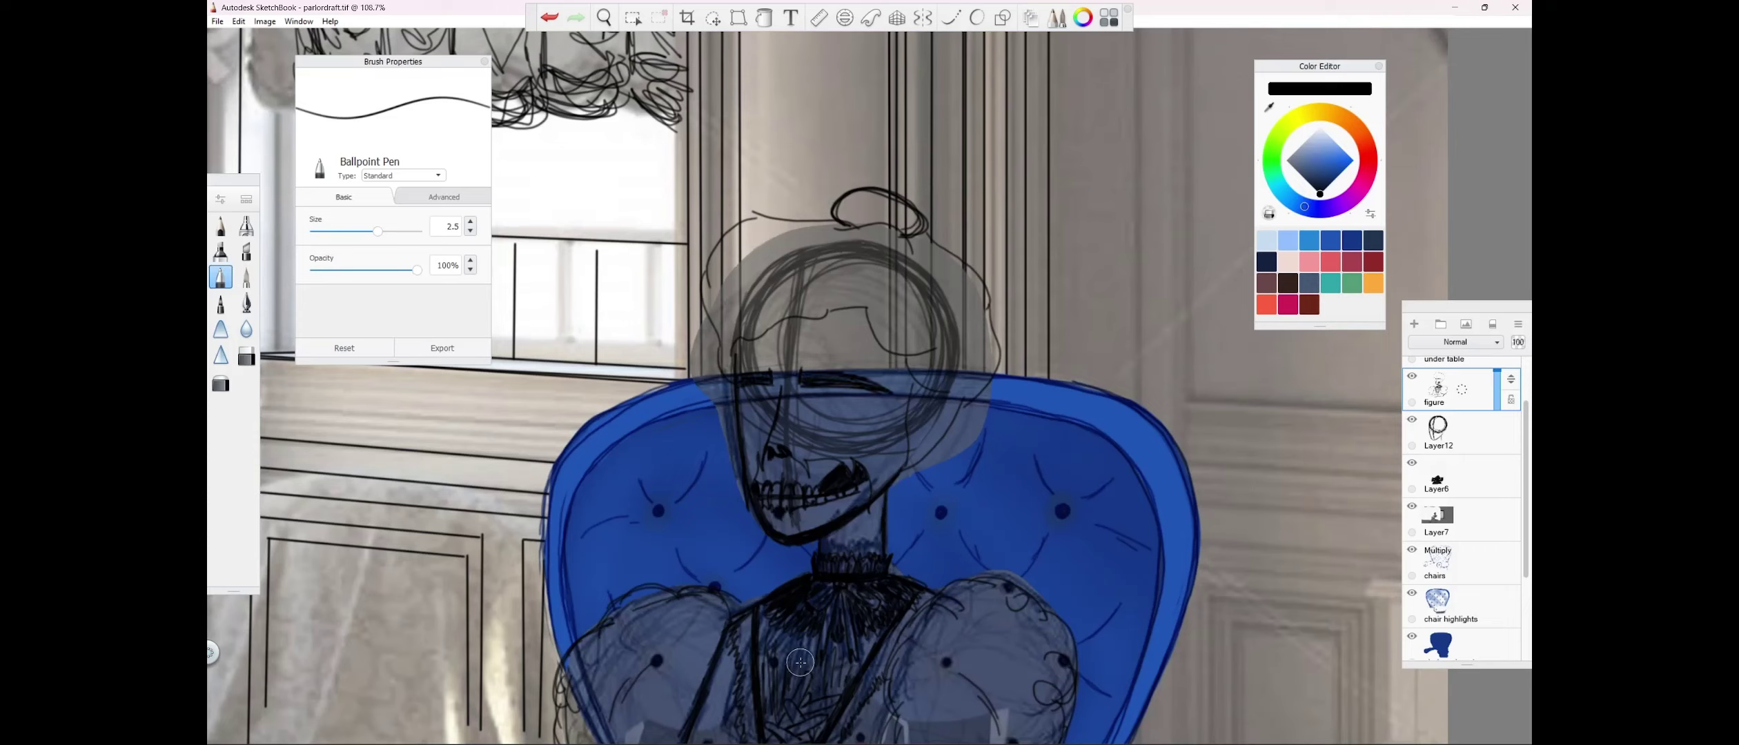
Go over the forehead hairline with bolder curls and add hair strands along the far side of the face.
drag(766, 335, 721, 445)
drag(721, 383, 714, 445)
mouse_move(716, 338)
mouse_down()
mouse_move(745, 359)
mouse_move(766, 332)
mouse_move(754, 328)
mouse_up()
mouse_move(821, 300)
mouse_down()
mouse_move(757, 330)
mouse_move(828, 309)
mouse_up()
drag(865, 300, 844, 314)
mouse_move(879, 270)
mouse_down()
mouse_move(843, 305)
mouse_move(931, 349)
mouse_up()
drag(868, 310, 925, 356)
Draw loose hair strands falling past the ear and jaw toward the neck.
mouse_move(897, 355)
mouse_down()
mouse_move(902, 379)
mouse_move(955, 388)
mouse_up()
drag(910, 387, 894, 531)
drag(928, 414, 895, 512)
drag(909, 439, 900, 466)
drag(906, 357, 881, 445)
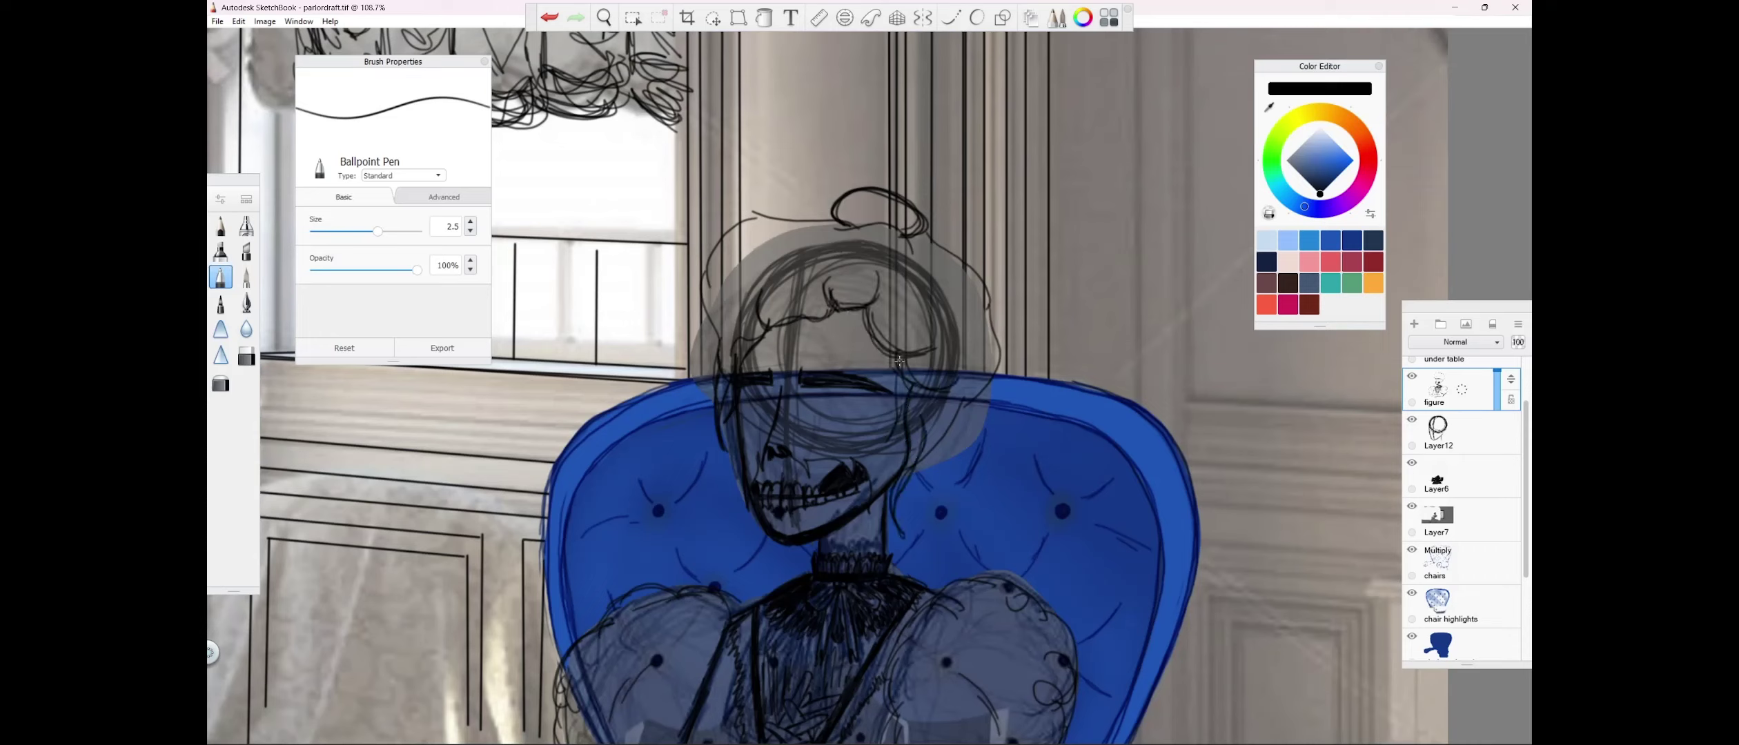
drag(906, 398, 884, 453)
Thicken the outline along the top of the hair and add a small pointed tuft at the front.
mouse_move(884, 226)
mouse_down()
mouse_move(787, 220)
mouse_move(711, 326)
mouse_up()
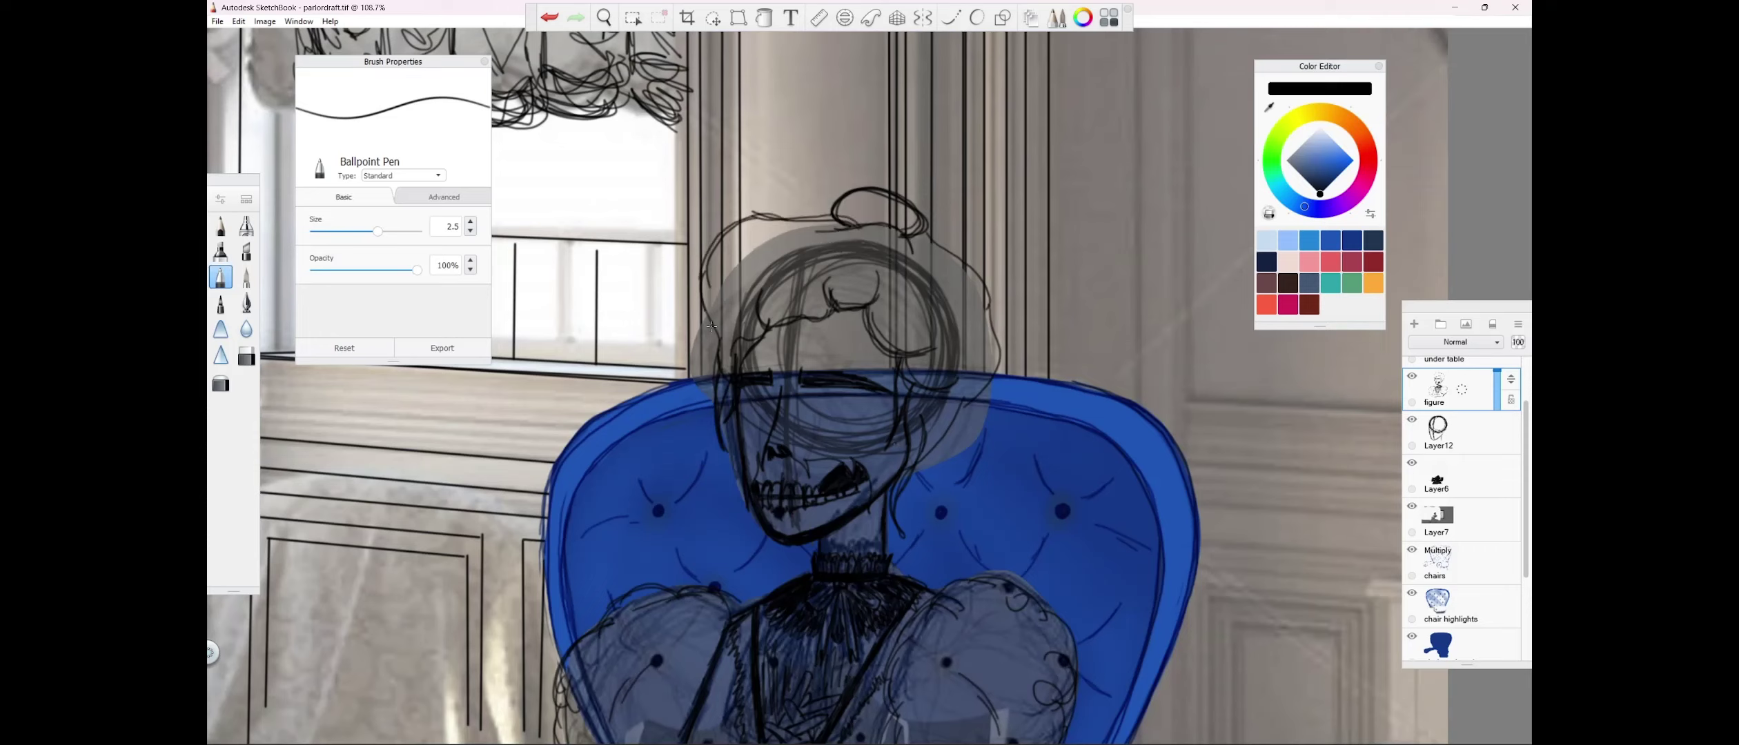
mouse_move(814, 221)
mouse_down()
mouse_move(928, 229)
mouse_move(986, 302)
mouse_move(1001, 359)
mouse_move(966, 441)
mouse_move(759, 200)
mouse_move(904, 238)
mouse_move(801, 214)
mouse_up()
mouse_move(760, 184)
mouse_down()
mouse_move(800, 219)
mouse_move(768, 228)
mouse_up()
drag(767, 214, 687, 262)
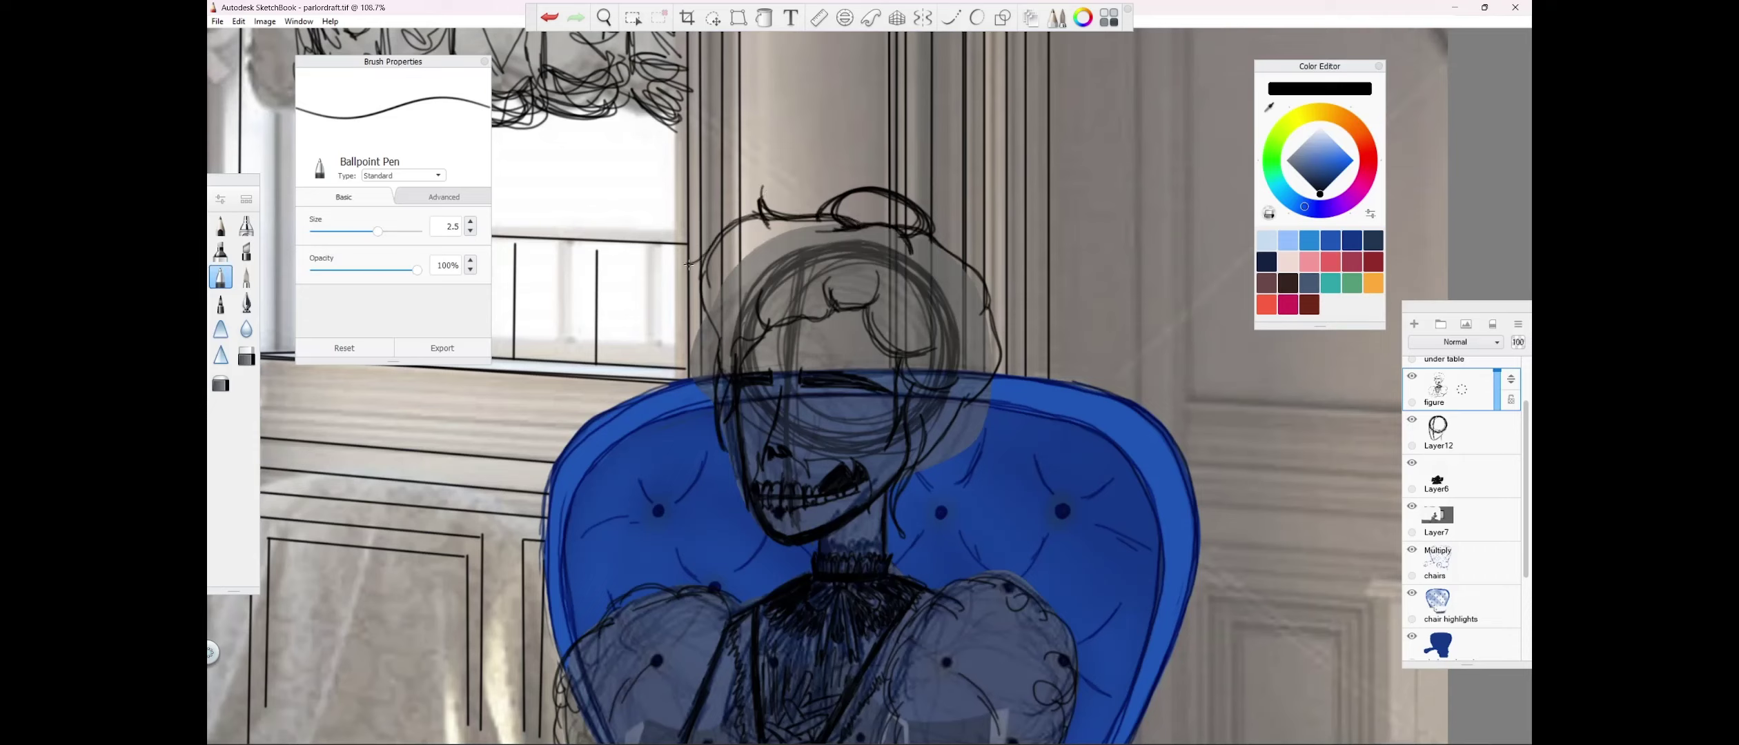
drag(760, 215, 686, 267)
click(549, 18)
click(550, 18)
Build up the front side of the hair outline with layered curved strokes and reinforce the curls over the forehead.
drag(759, 215, 710, 344)
mouse_move(704, 358)
mouse_down()
mouse_move(715, 328)
mouse_move(700, 364)
mouse_up()
drag(702, 305, 715, 343)
drag(756, 217, 704, 329)
drag(757, 216, 704, 330)
drag(715, 324, 719, 437)
mouse_move(759, 335)
mouse_down()
mouse_move(725, 428)
mouse_move(752, 323)
mouse_up()
mouse_move(790, 323)
mouse_down()
mouse_move(823, 315)
mouse_move(825, 281)
mouse_move(928, 352)
mouse_move(910, 385)
mouse_move(948, 388)
mouse_up()
Erase the overlapping lines at the hairline, under the bun and along the strands beside the front of the face.
key(e)
drag(732, 342, 742, 333)
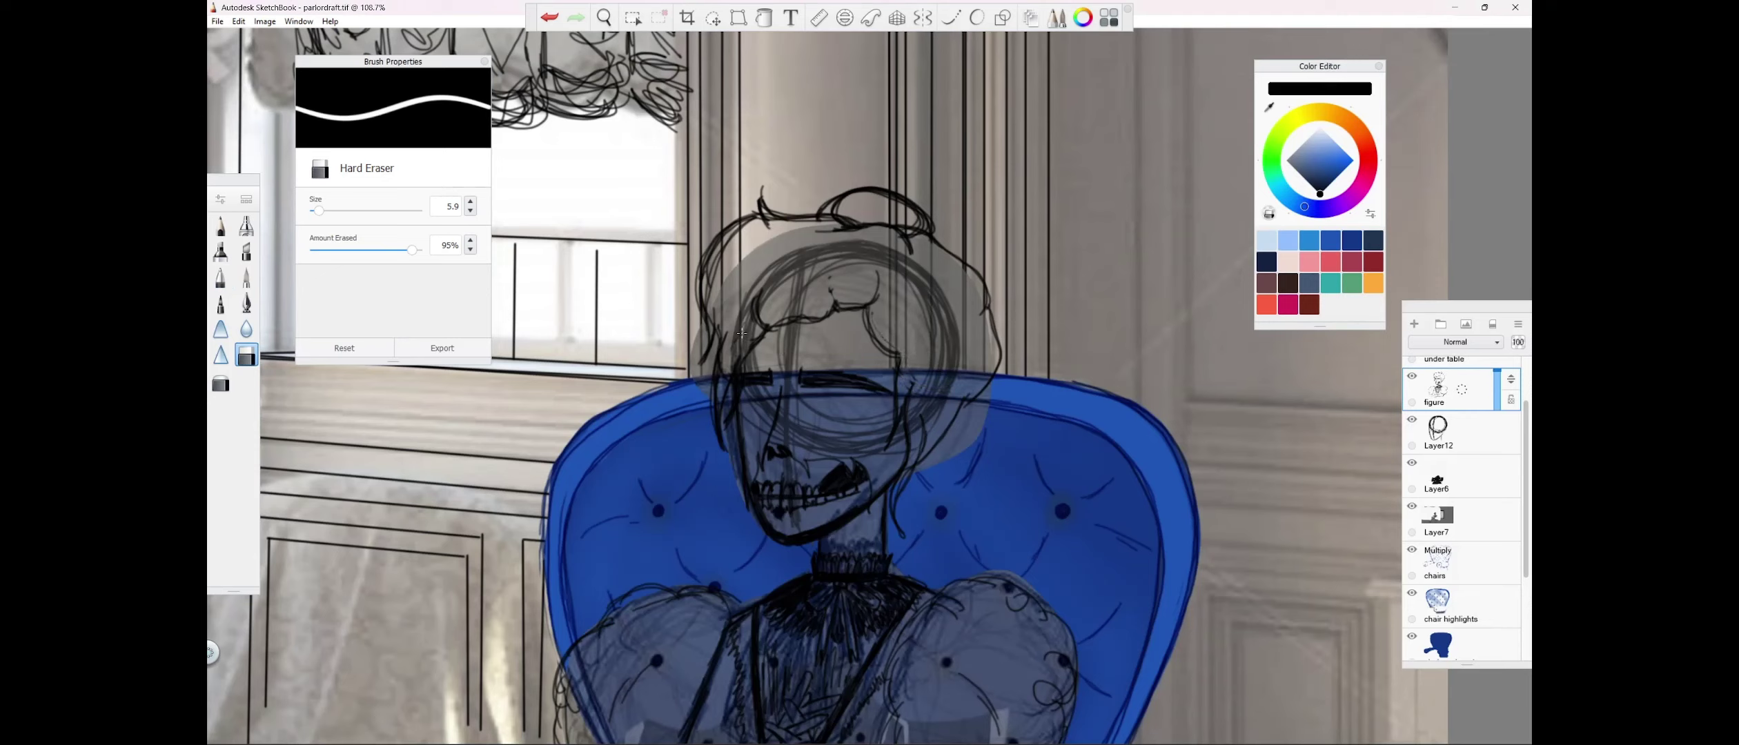
mouse_move(837, 210)
mouse_down()
mouse_move(931, 226)
mouse_move(905, 198)
mouse_move(914, 229)
mouse_up()
click(549, 17)
drag(721, 338, 718, 445)
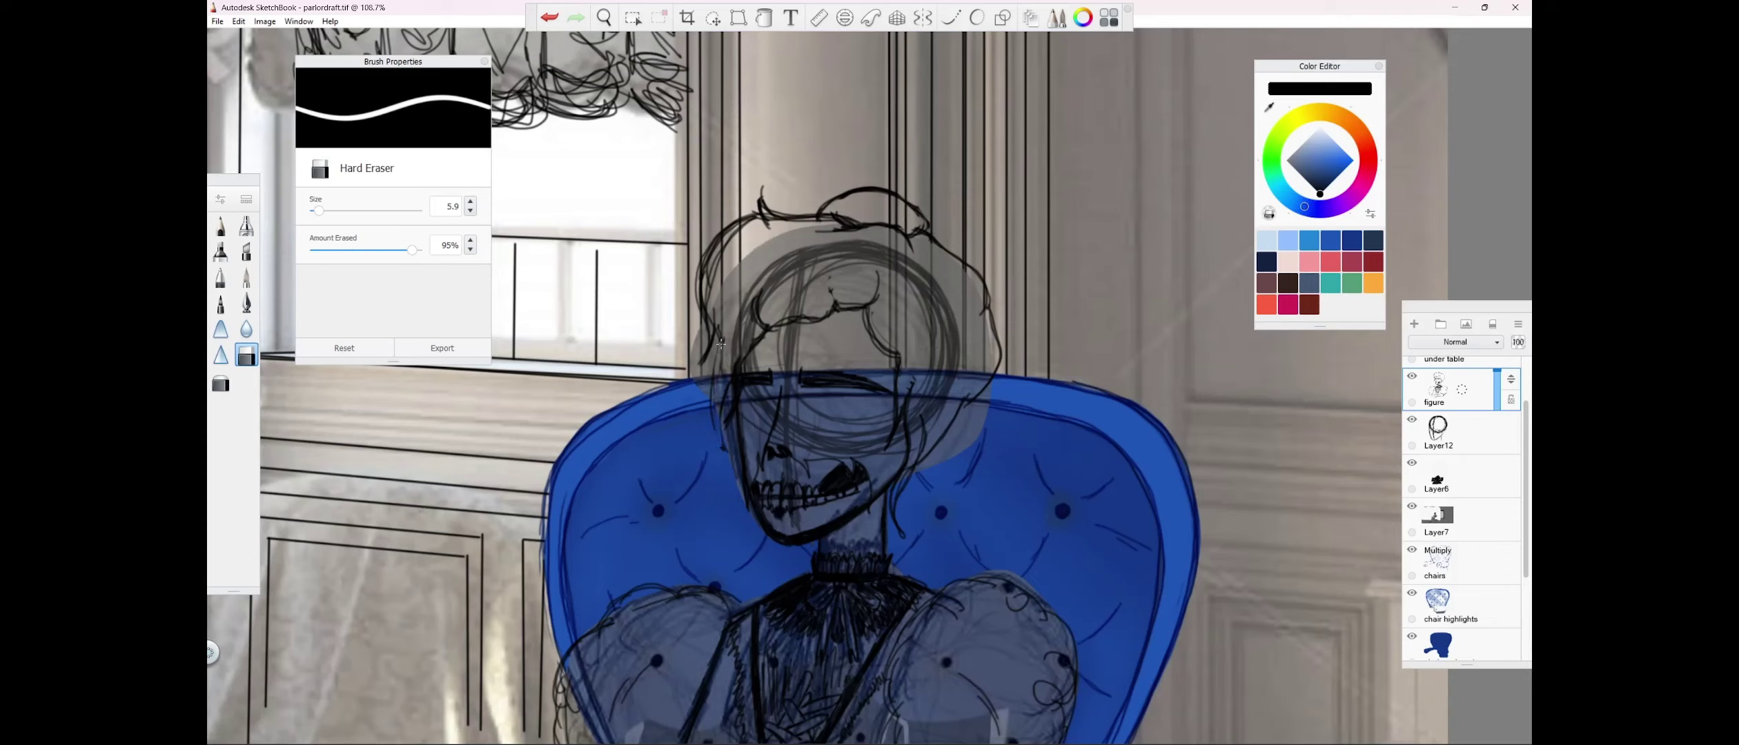
drag(724, 385, 713, 429)
drag(733, 360, 725, 422)
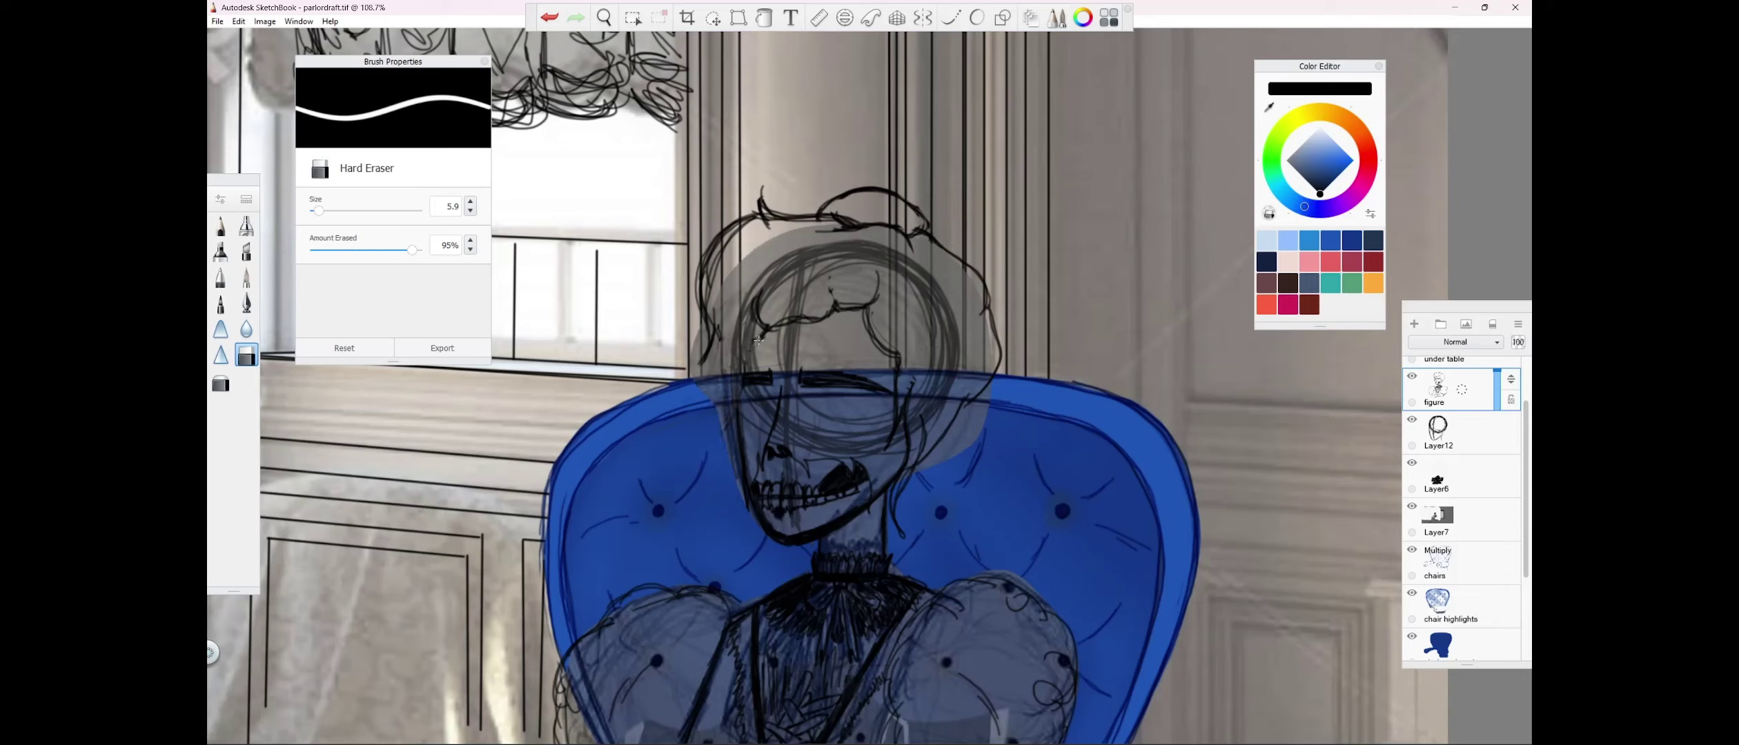
Redraw the front hair strand as a lock hanging beside the cheek and ending in a small curl.
key(e)
drag(760, 335, 752, 423)
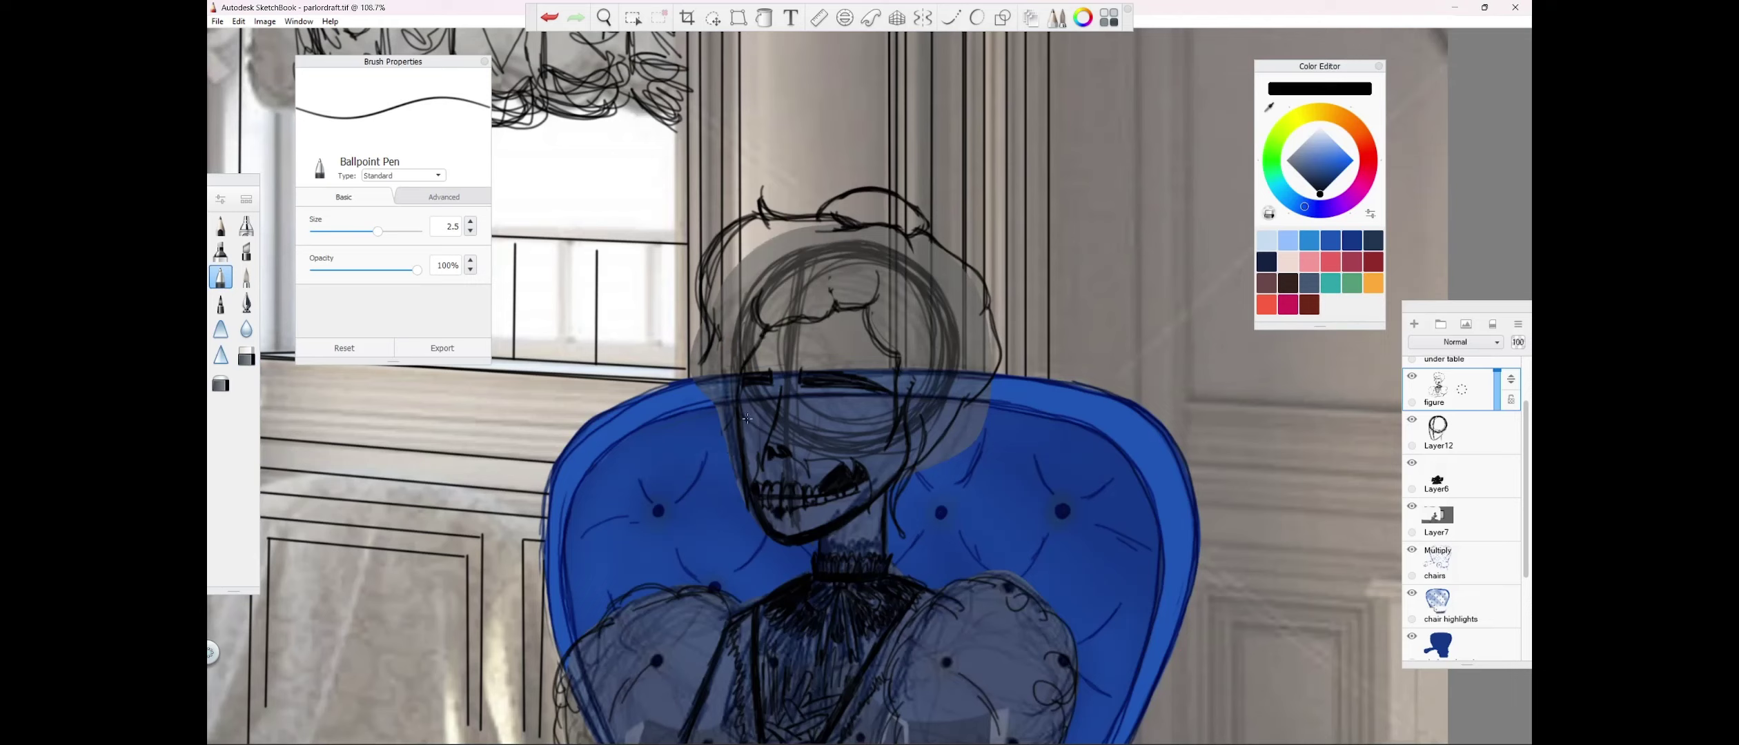
drag(736, 377, 726, 399)
drag(720, 336, 717, 443)
click(550, 18)
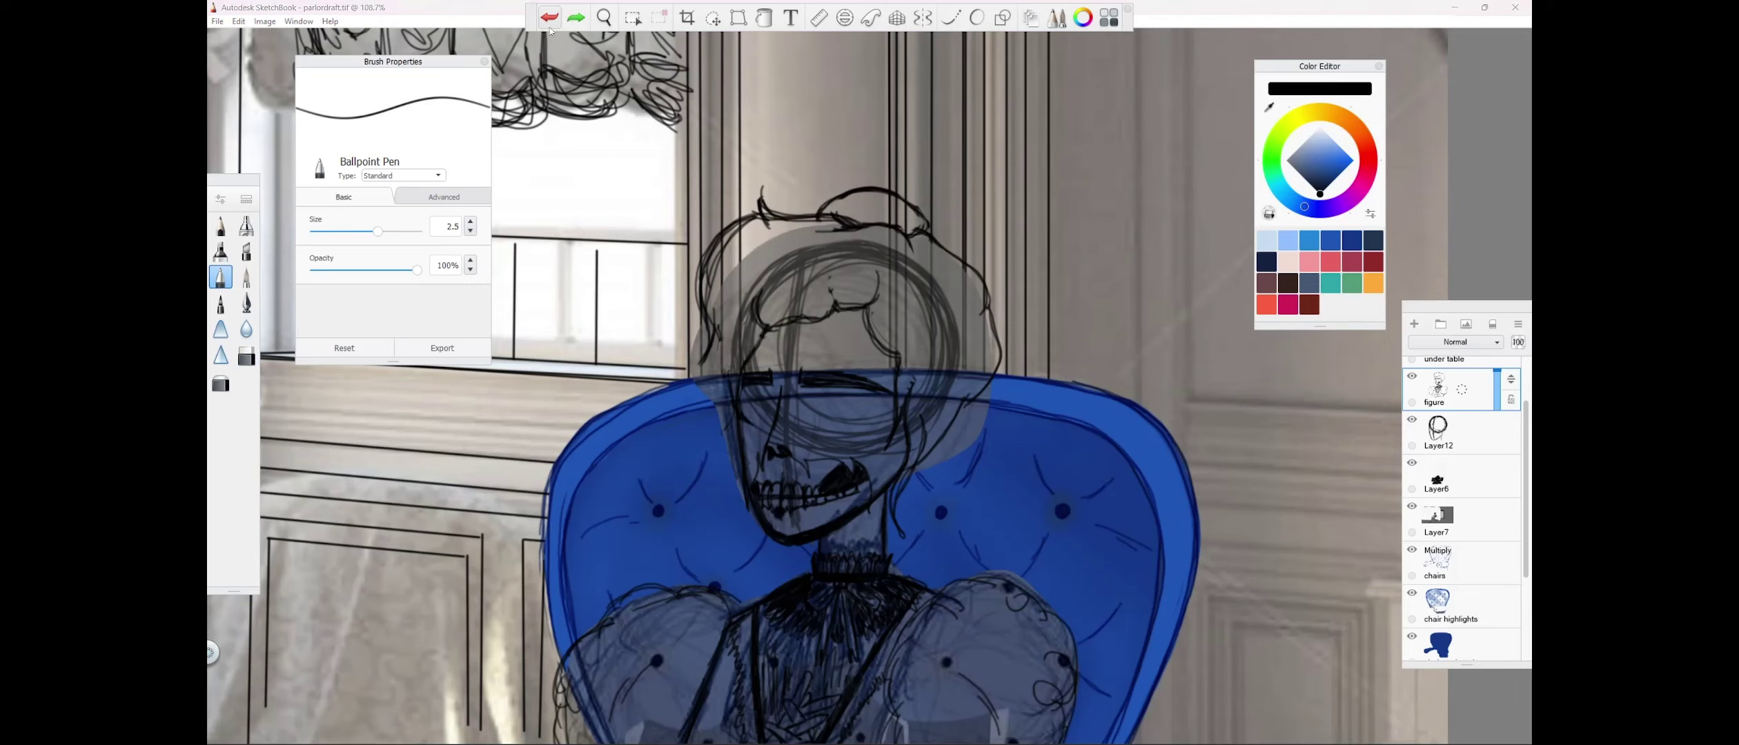
drag(712, 367, 707, 433)
drag(706, 436, 713, 450)
drag(725, 392, 715, 443)
drag(718, 338, 706, 450)
drag(731, 385, 724, 407)
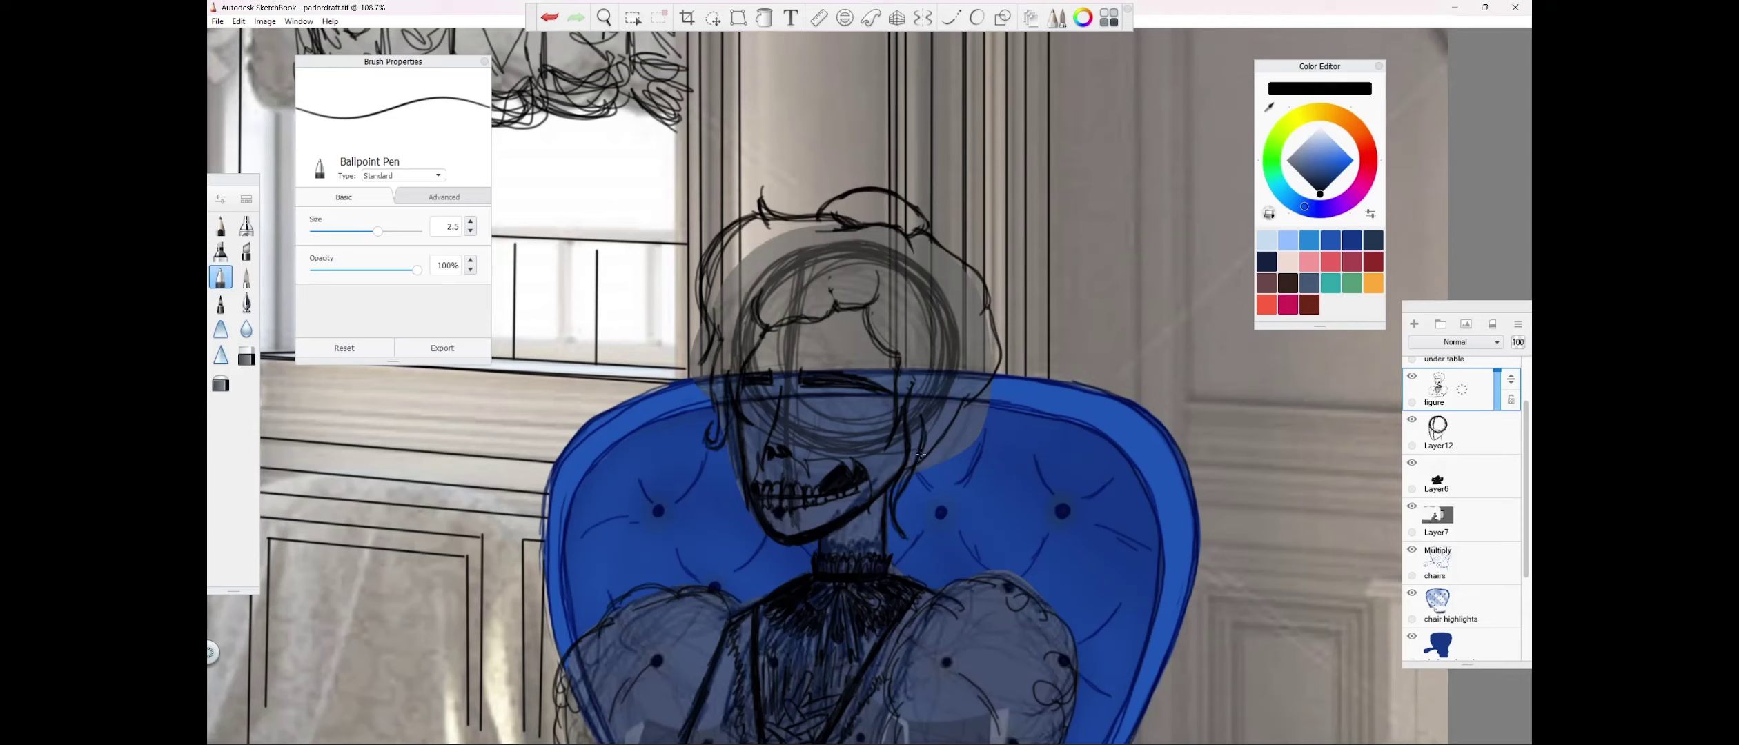
Clean up the loose hair strands beside the jaw and neck with the Hard Eraser.
key(e)
drag(926, 444, 924, 477)
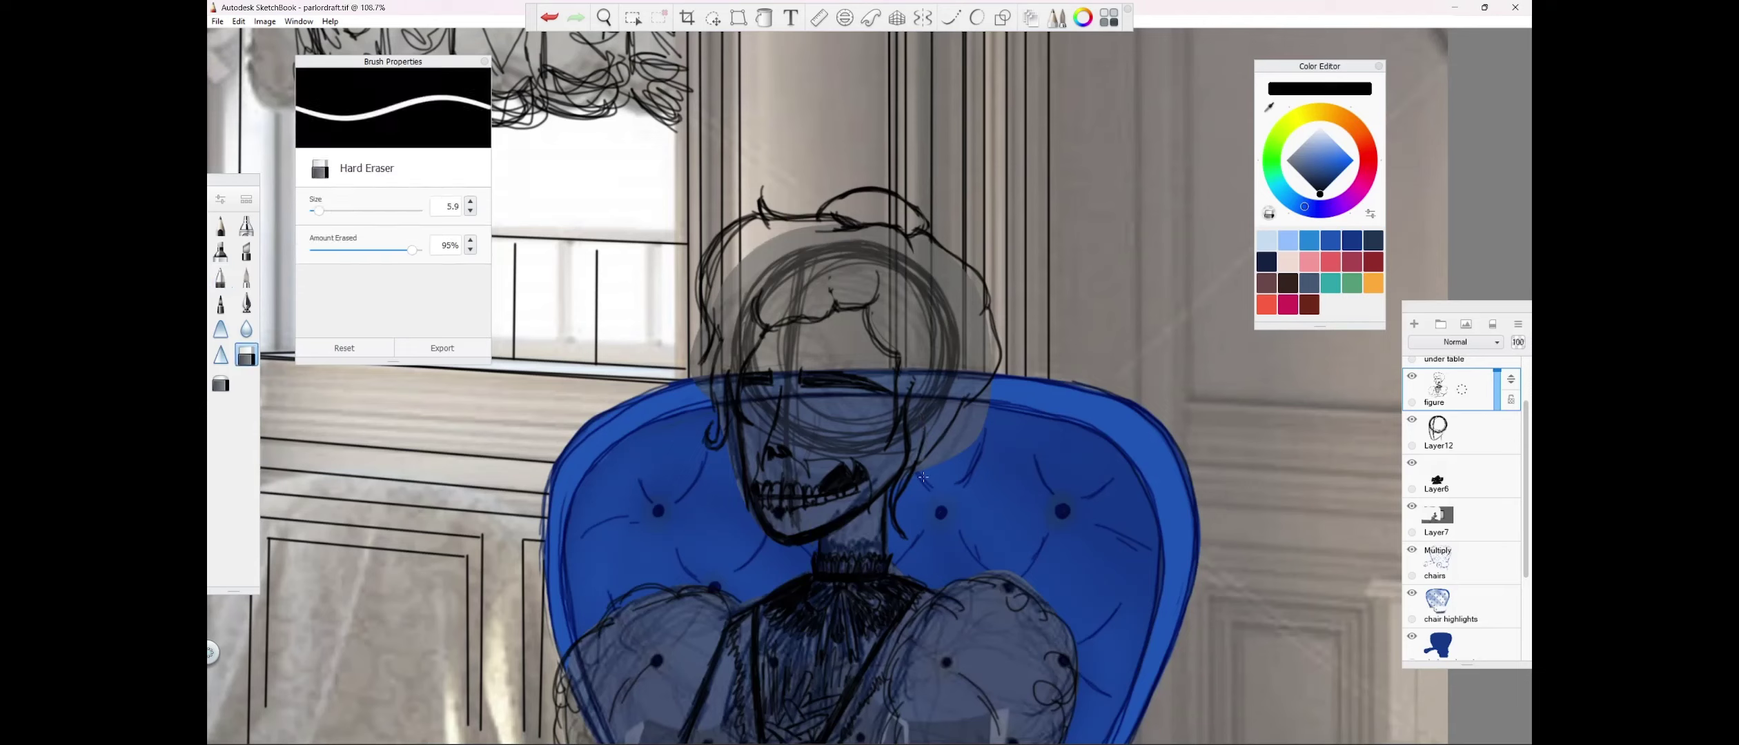
key(e)
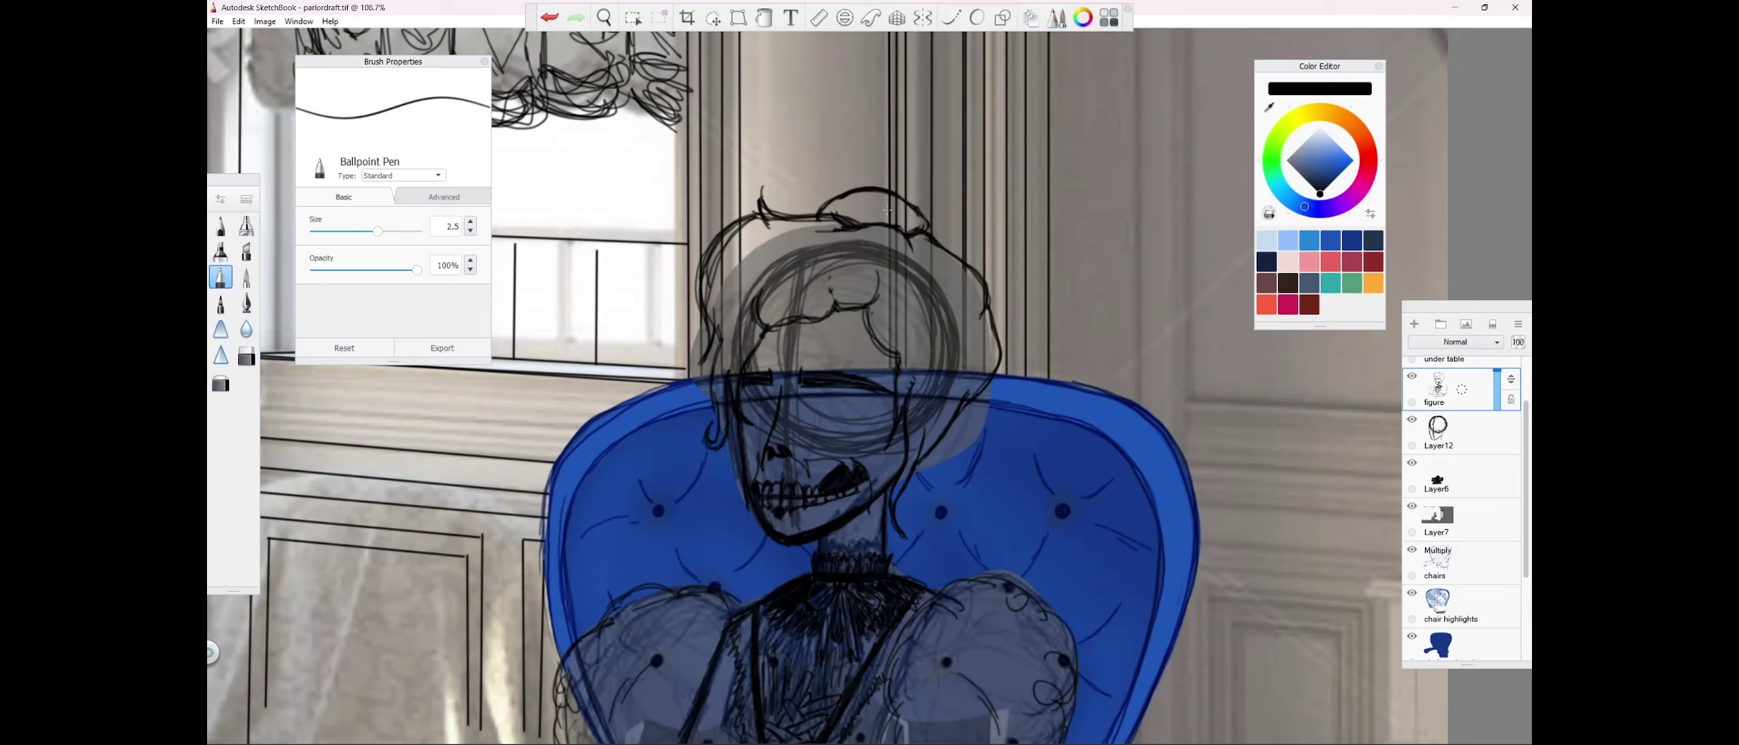
key(e)
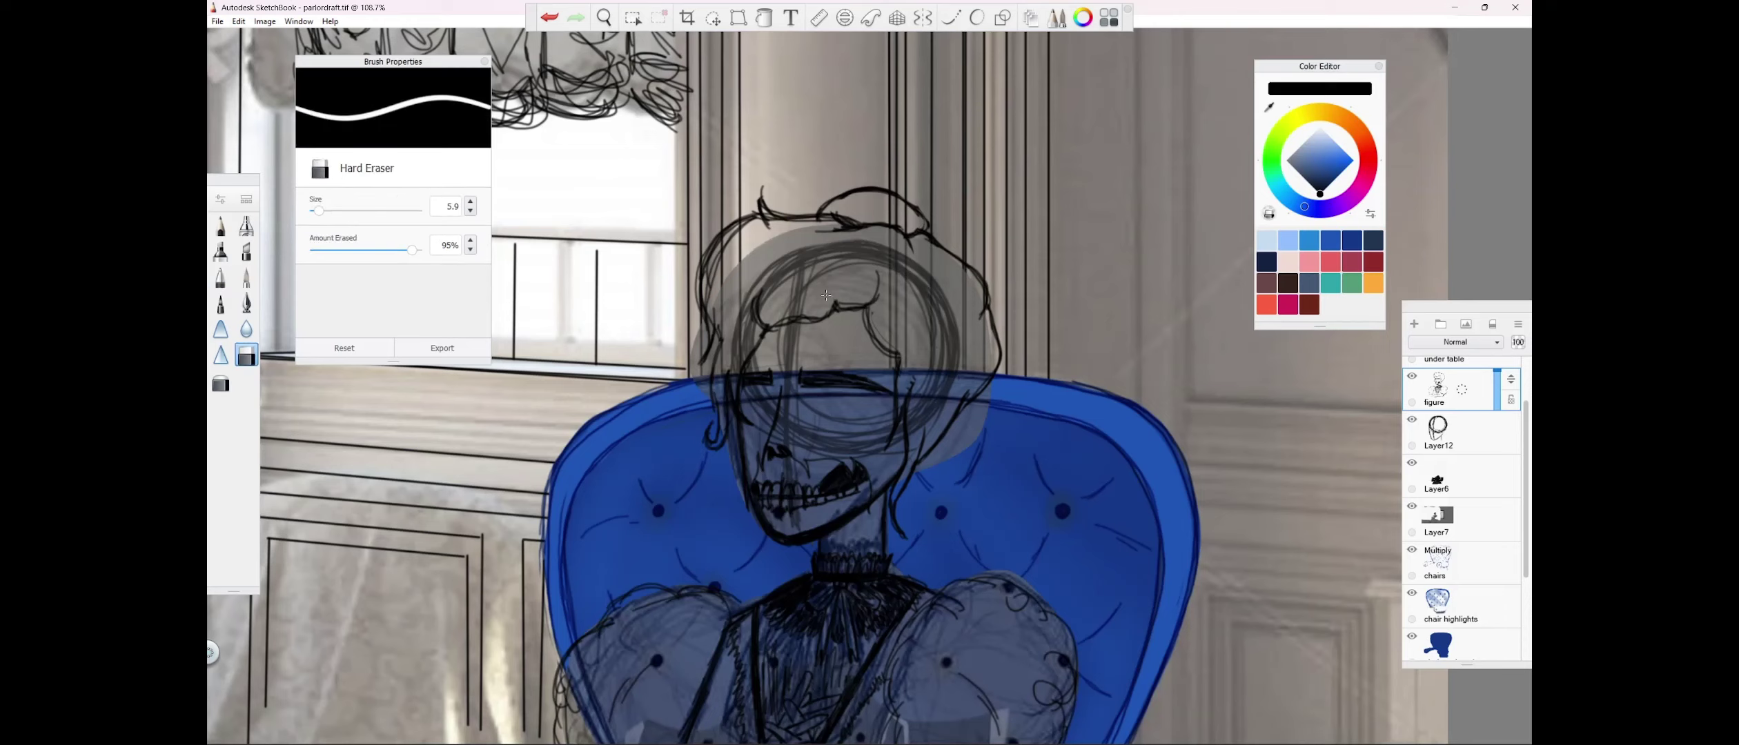
key(e)
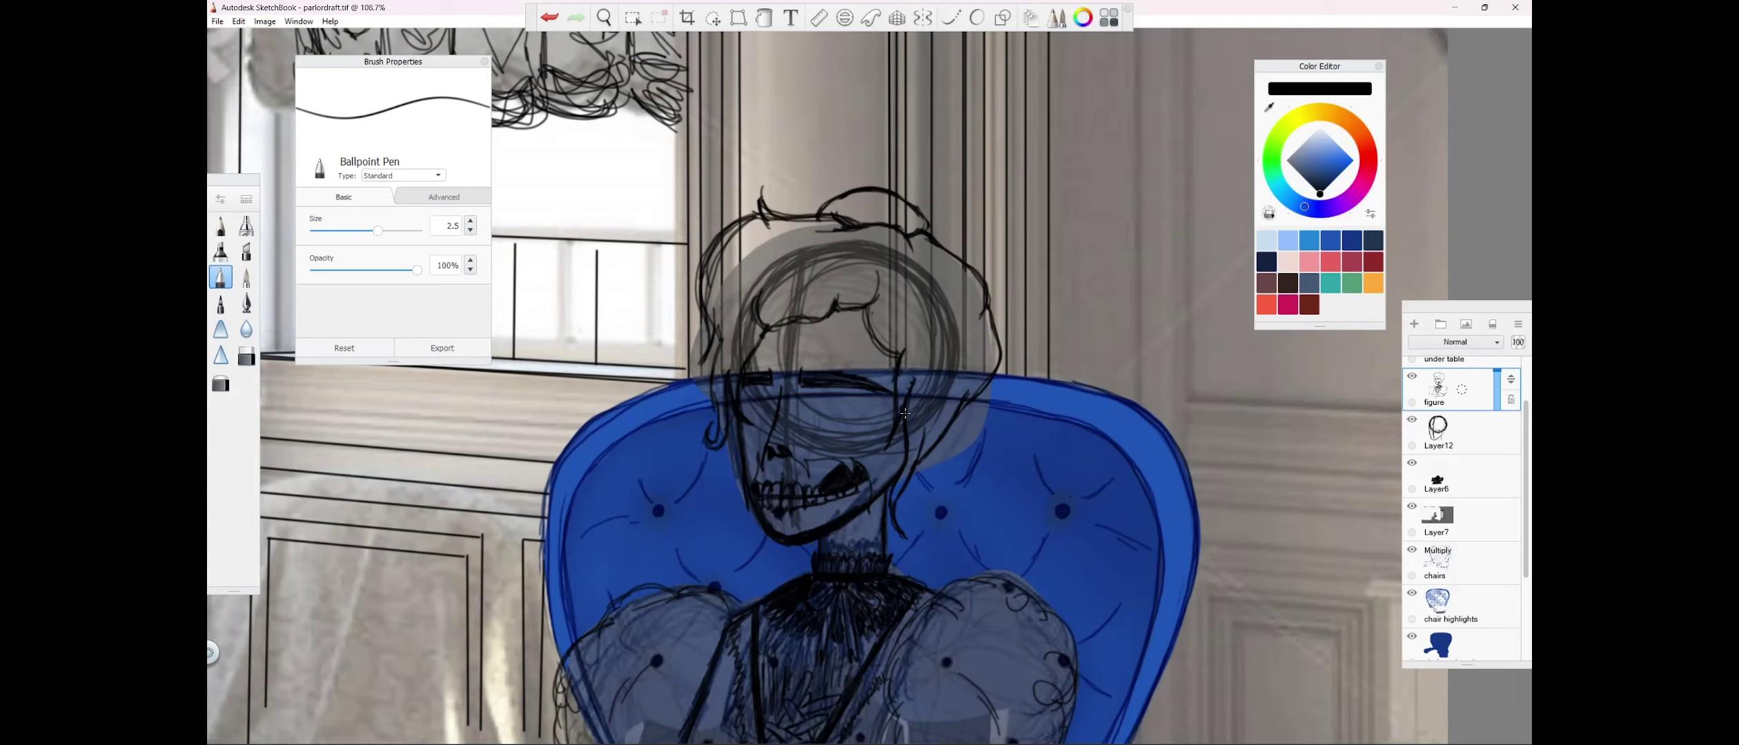
Draw the open near eye with a dark pupil beneath the longer brow.
mouse_move(812, 405)
mouse_down()
mouse_move(880, 413)
mouse_move(825, 423)
mouse_up()
mouse_move(847, 407)
mouse_down()
mouse_move(811, 416)
mouse_move(856, 403)
mouse_move(818, 404)
mouse_up()
key(ctrl+z)
key(ctrl+z)
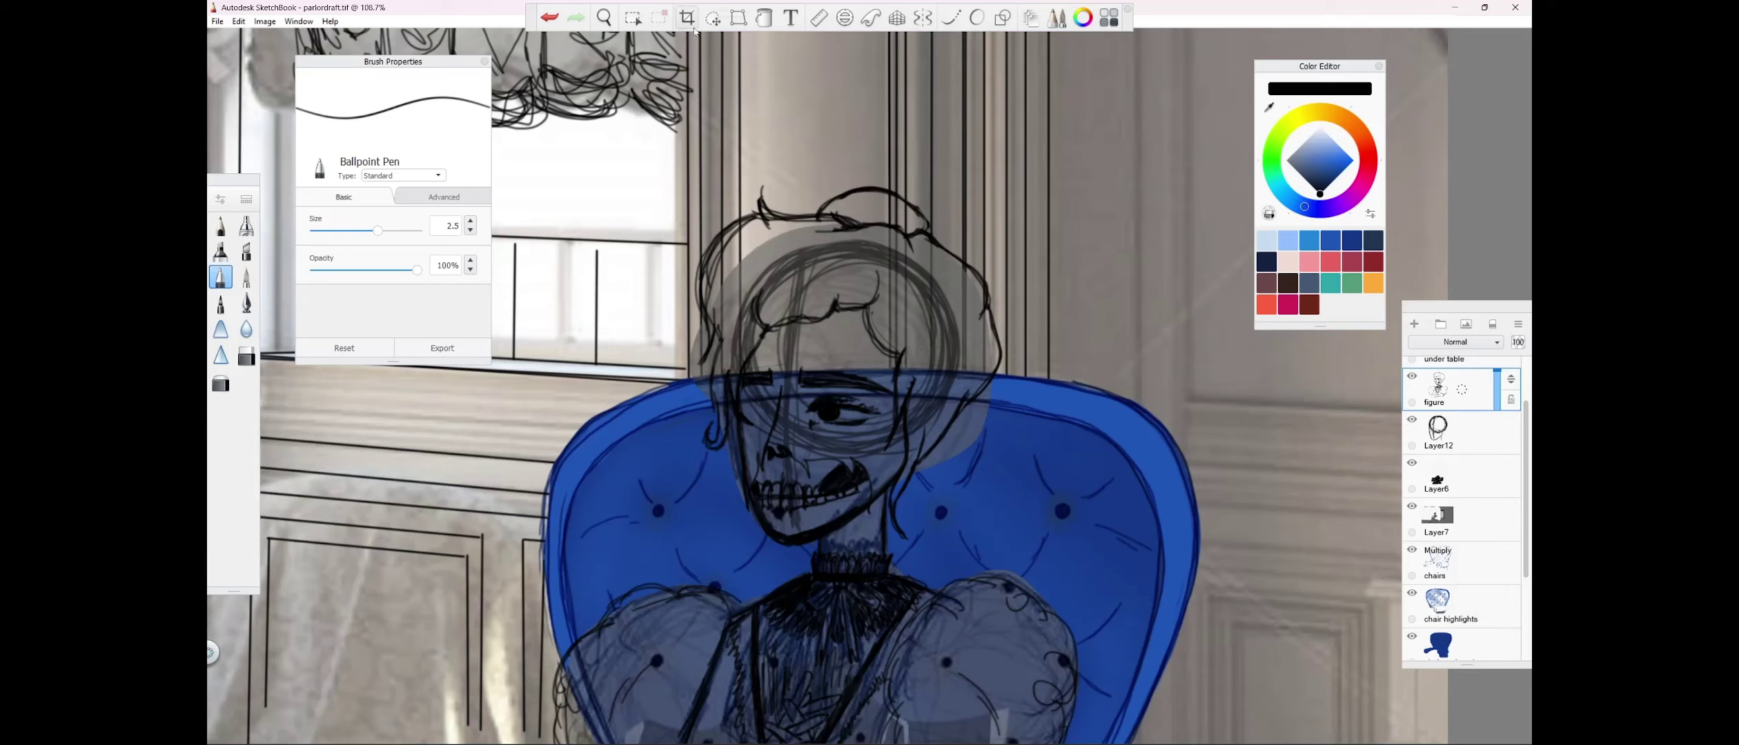
Lasso the brows and eye together and nudge them slightly up and toward the front of the face.
click(632, 17)
mouse_move(747, 396)
mouse_down()
mouse_move(845, 361)
mouse_move(869, 438)
mouse_move(790, 417)
mouse_move(759, 384)
mouse_up()
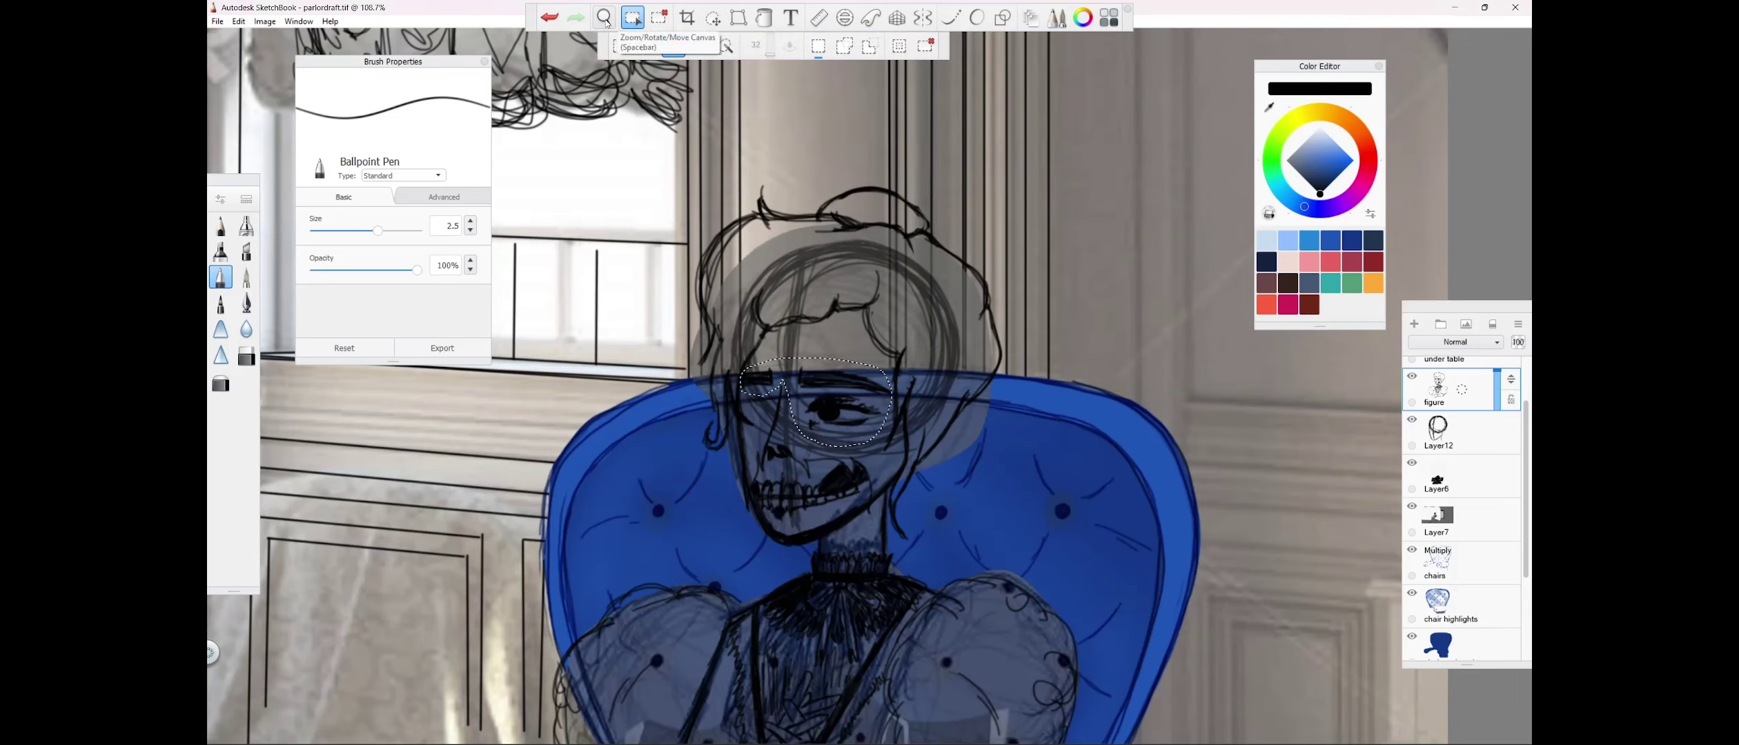
click(713, 18)
mouse_move(568, 491)
mouse_down()
mouse_move(543, 525)
mouse_move(508, 517)
mouse_up()
click(560, 453)
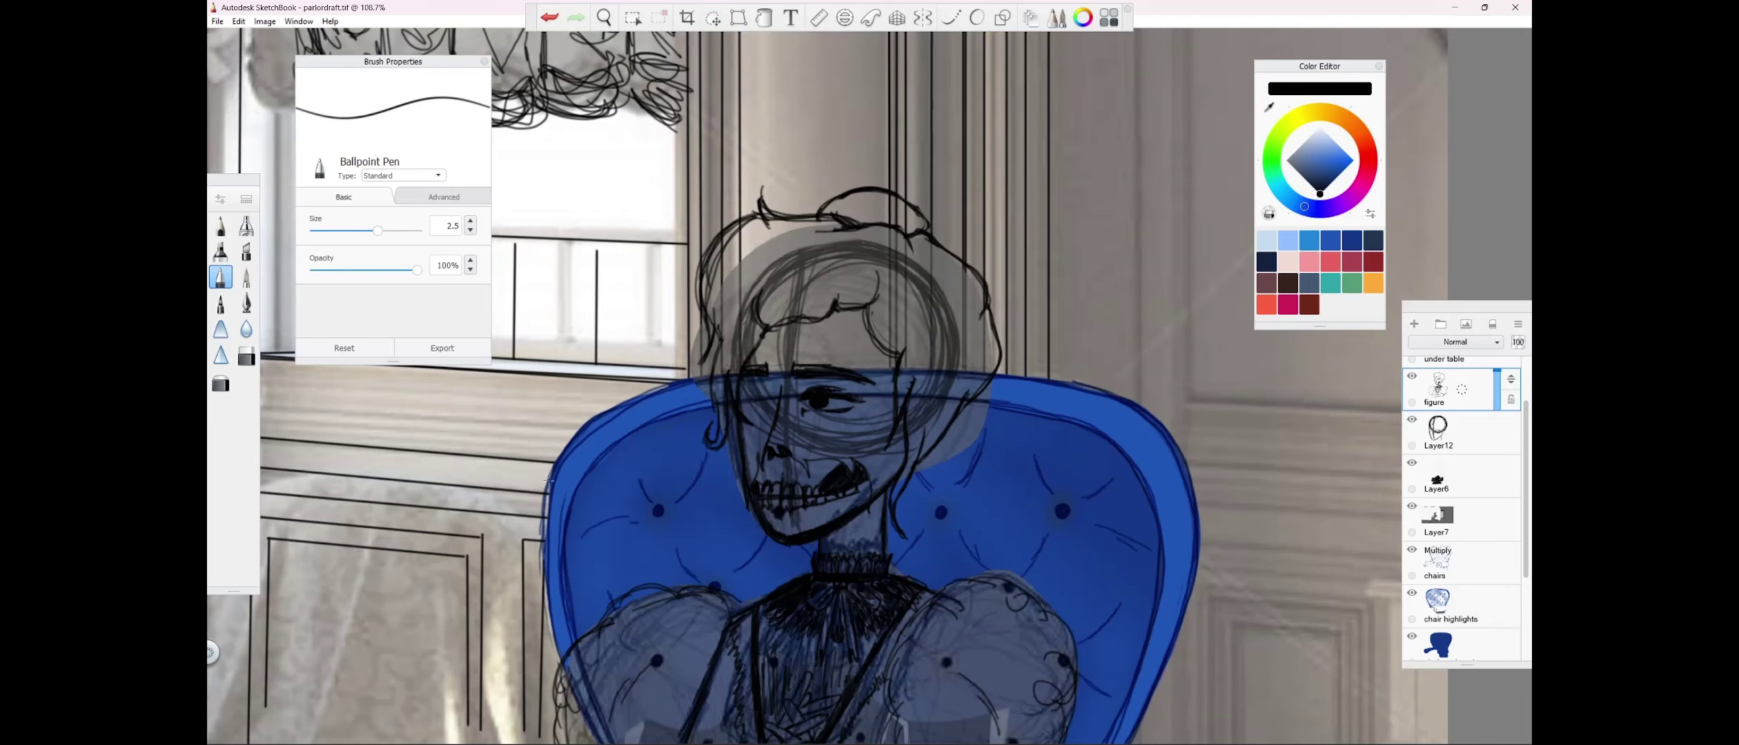
click(550, 18)
click(576, 21)
Lower the opacity of Layer12 so the head construction circles fade behind the figure drawing.
click(1463, 431)
drag(1496, 415, 1501, 445)
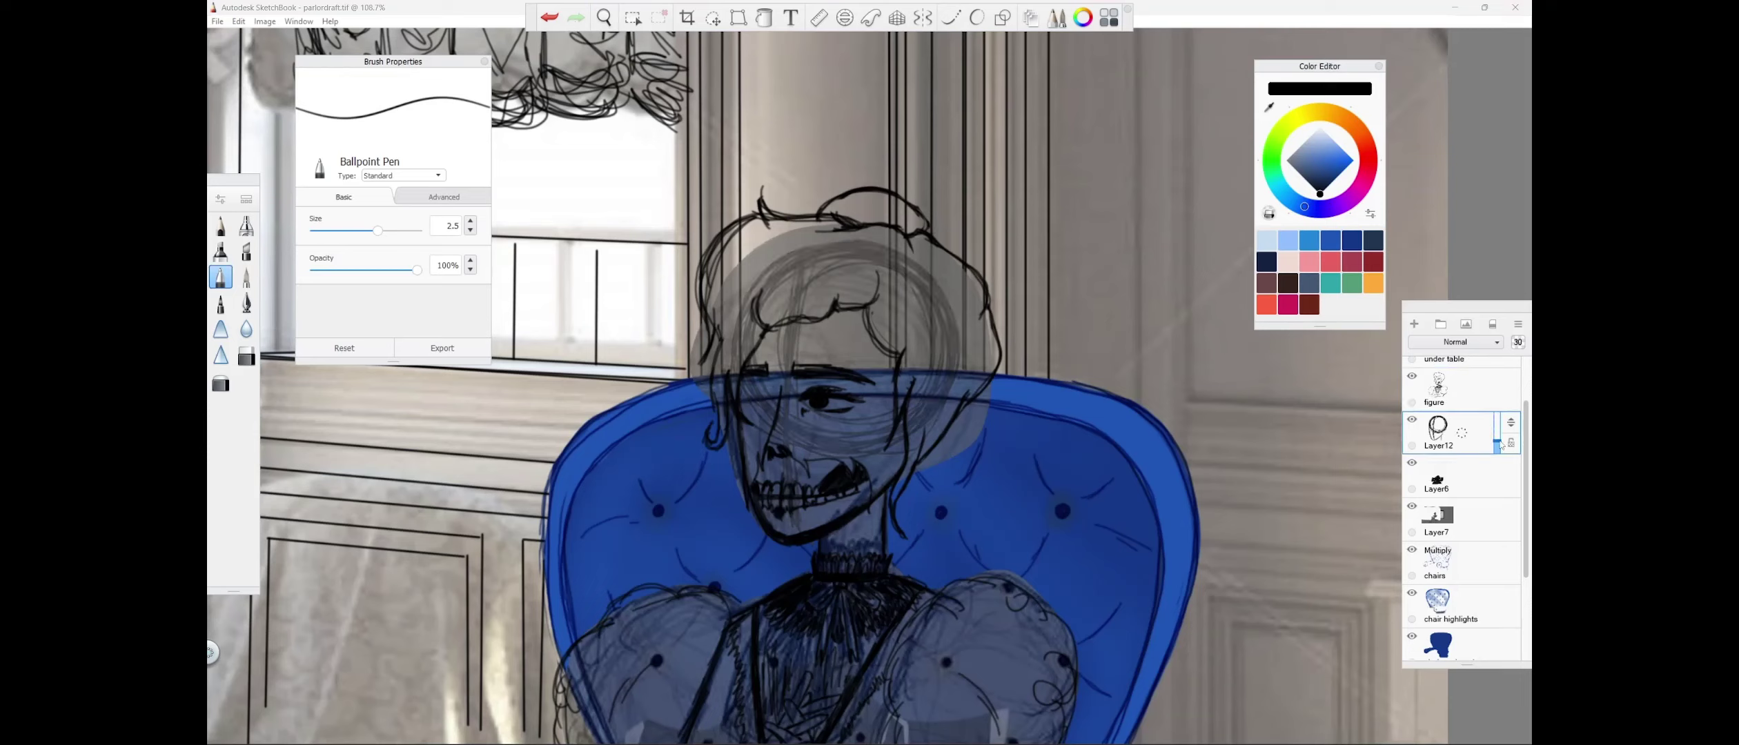
click(633, 18)
mouse_move(785, 360)
mouse_down()
mouse_move(797, 407)
mouse_move(828, 331)
mouse_up()
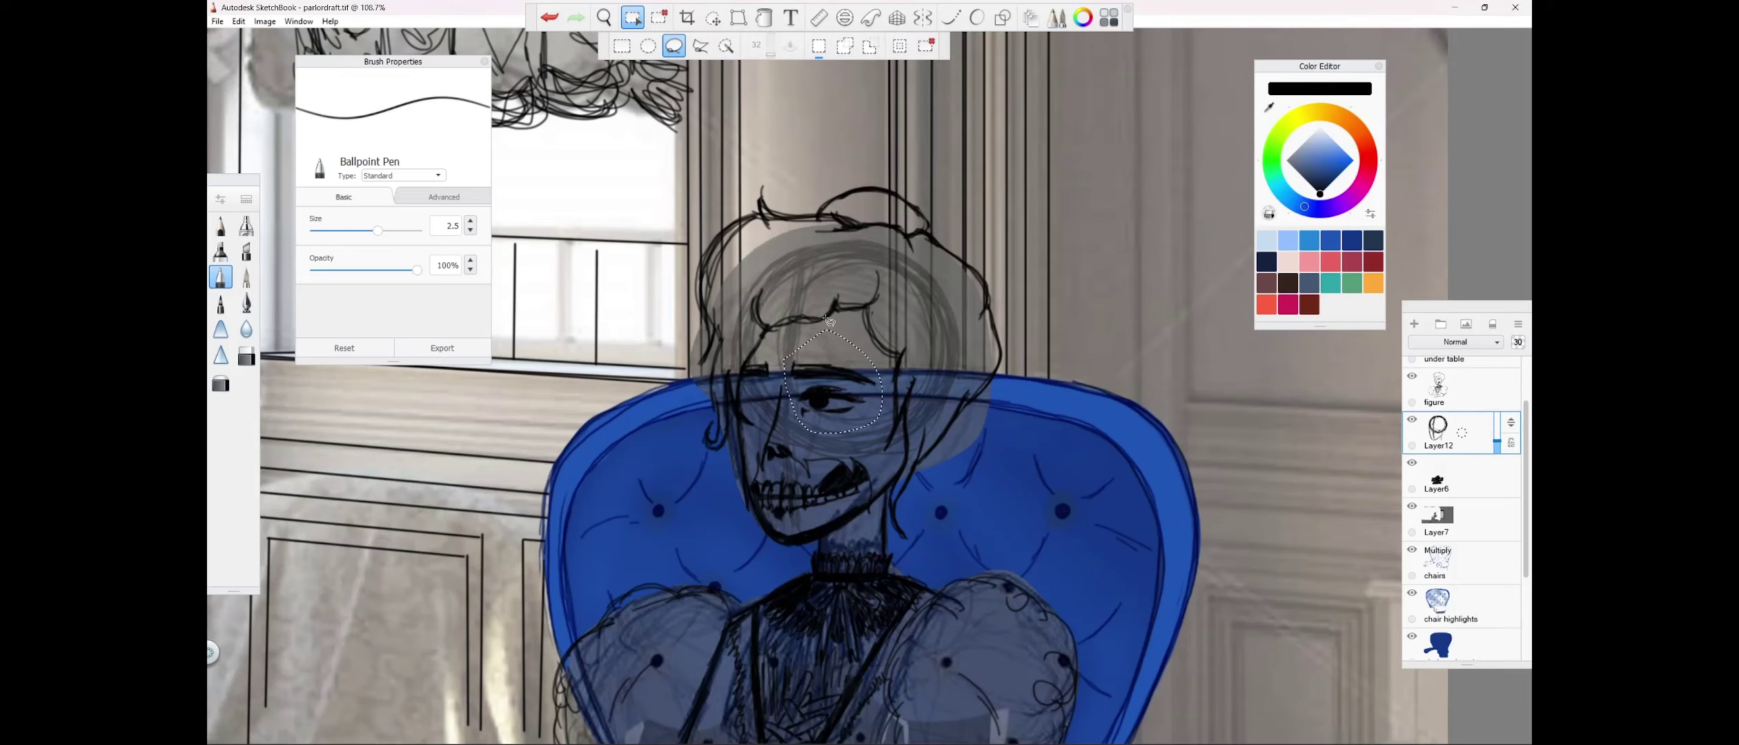
click(713, 18)
click(632, 370)
Lasso the brow above the near eye and nudge it slightly away from the nose on the figure layer.
drag(788, 368, 799, 386)
click(712, 18)
click(1456, 389)
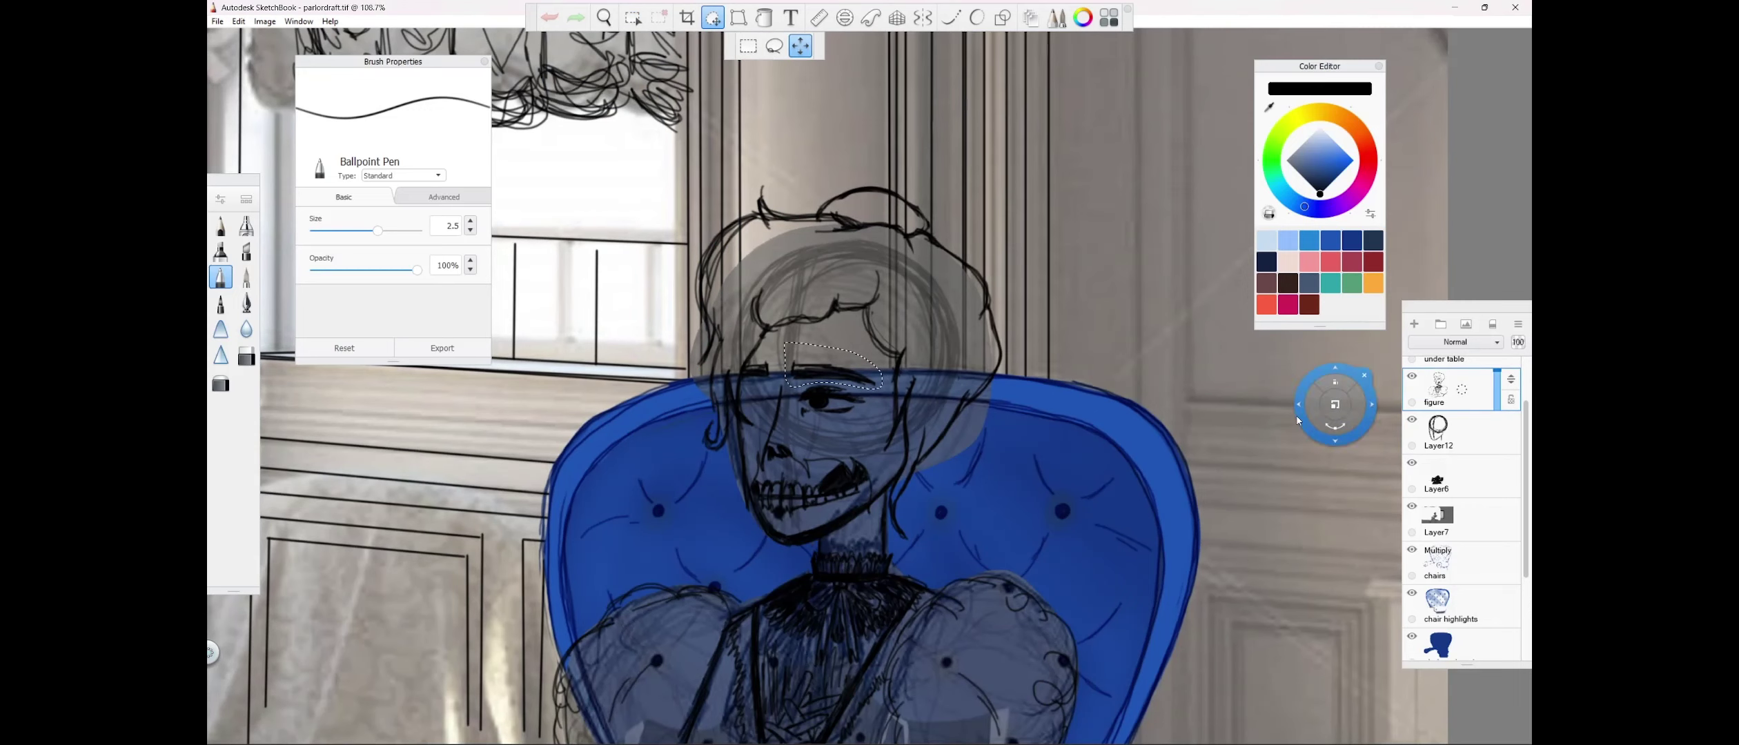
click(697, 214)
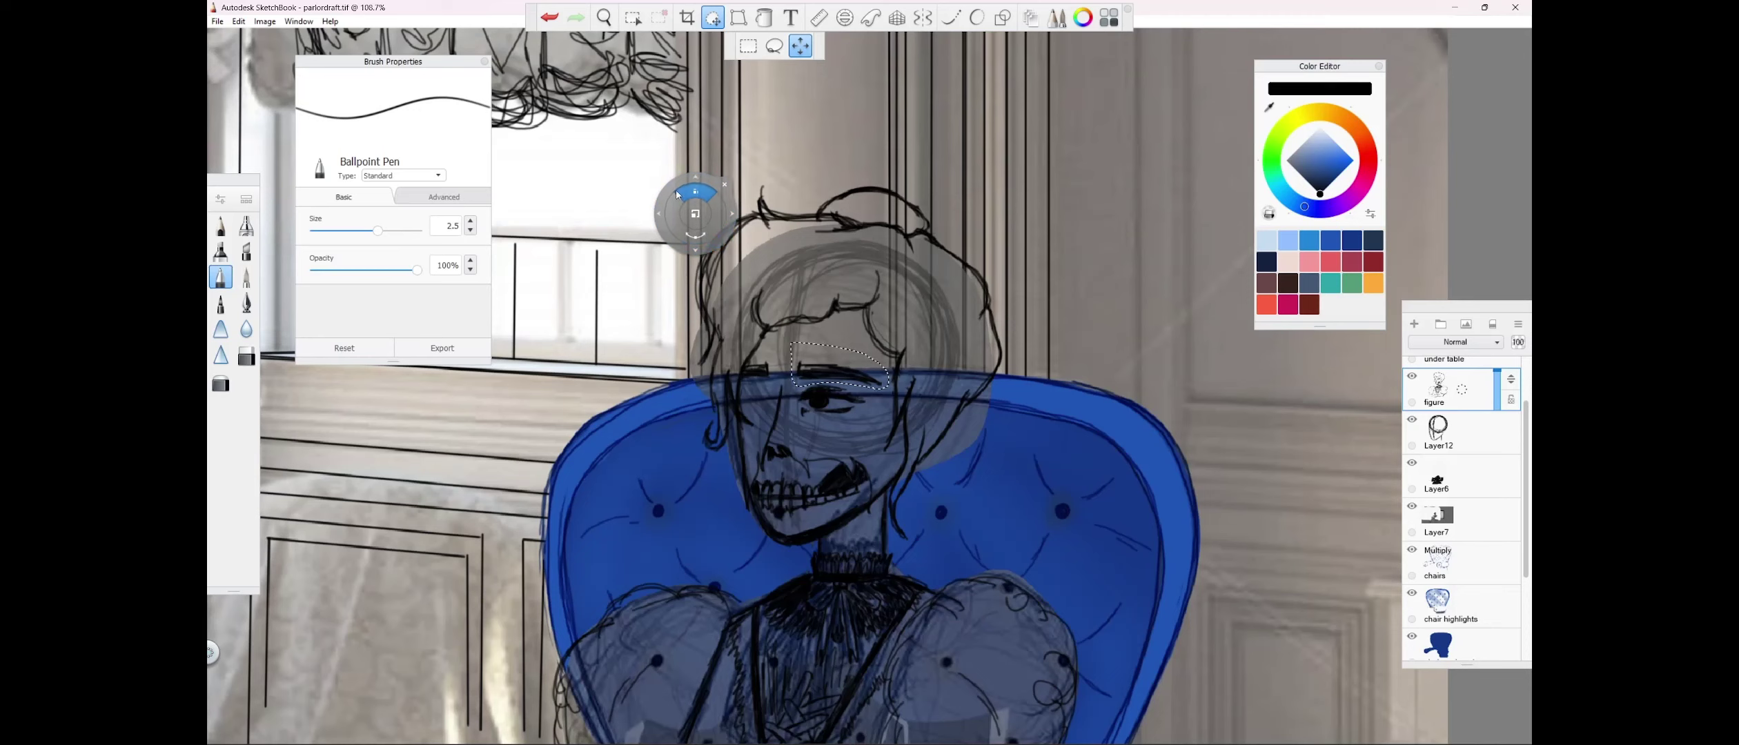
click(726, 185)
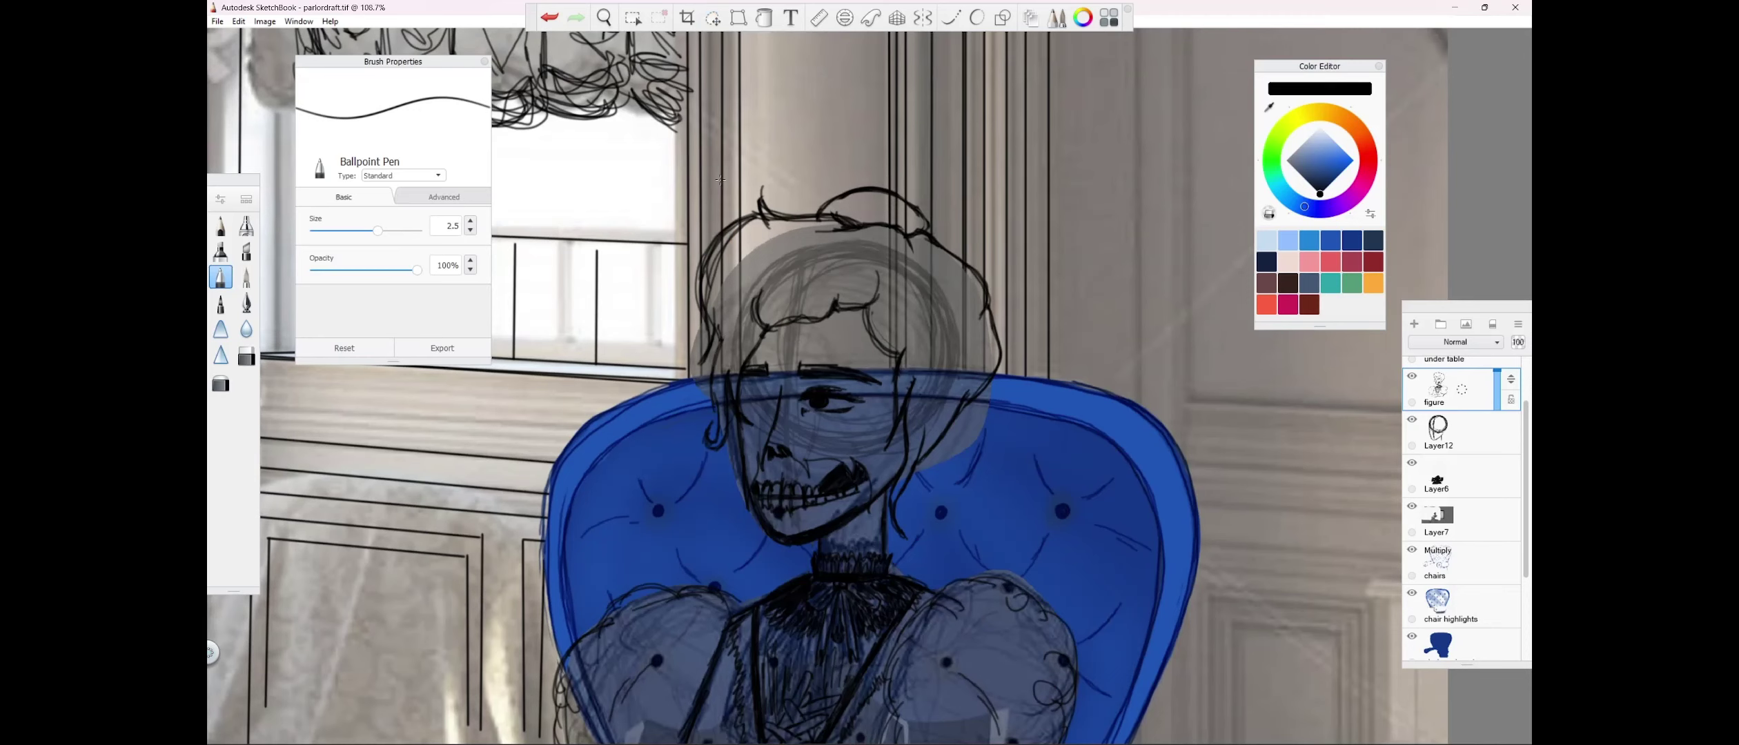
Tidy the brow shapes, and lasso the near eye to adjust its position beneath the brow.
key(e)
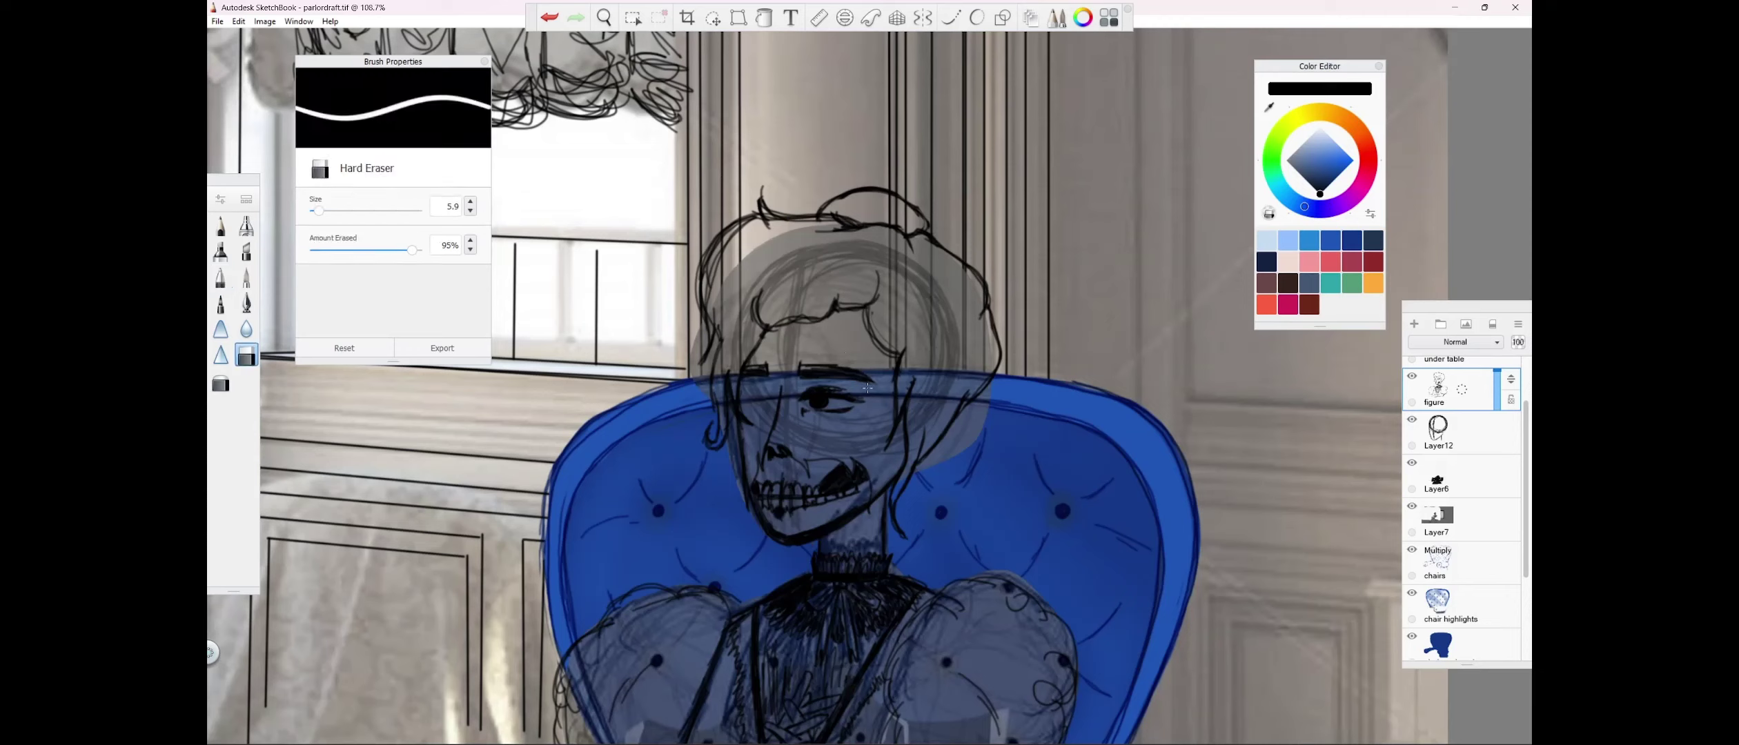
key(e)
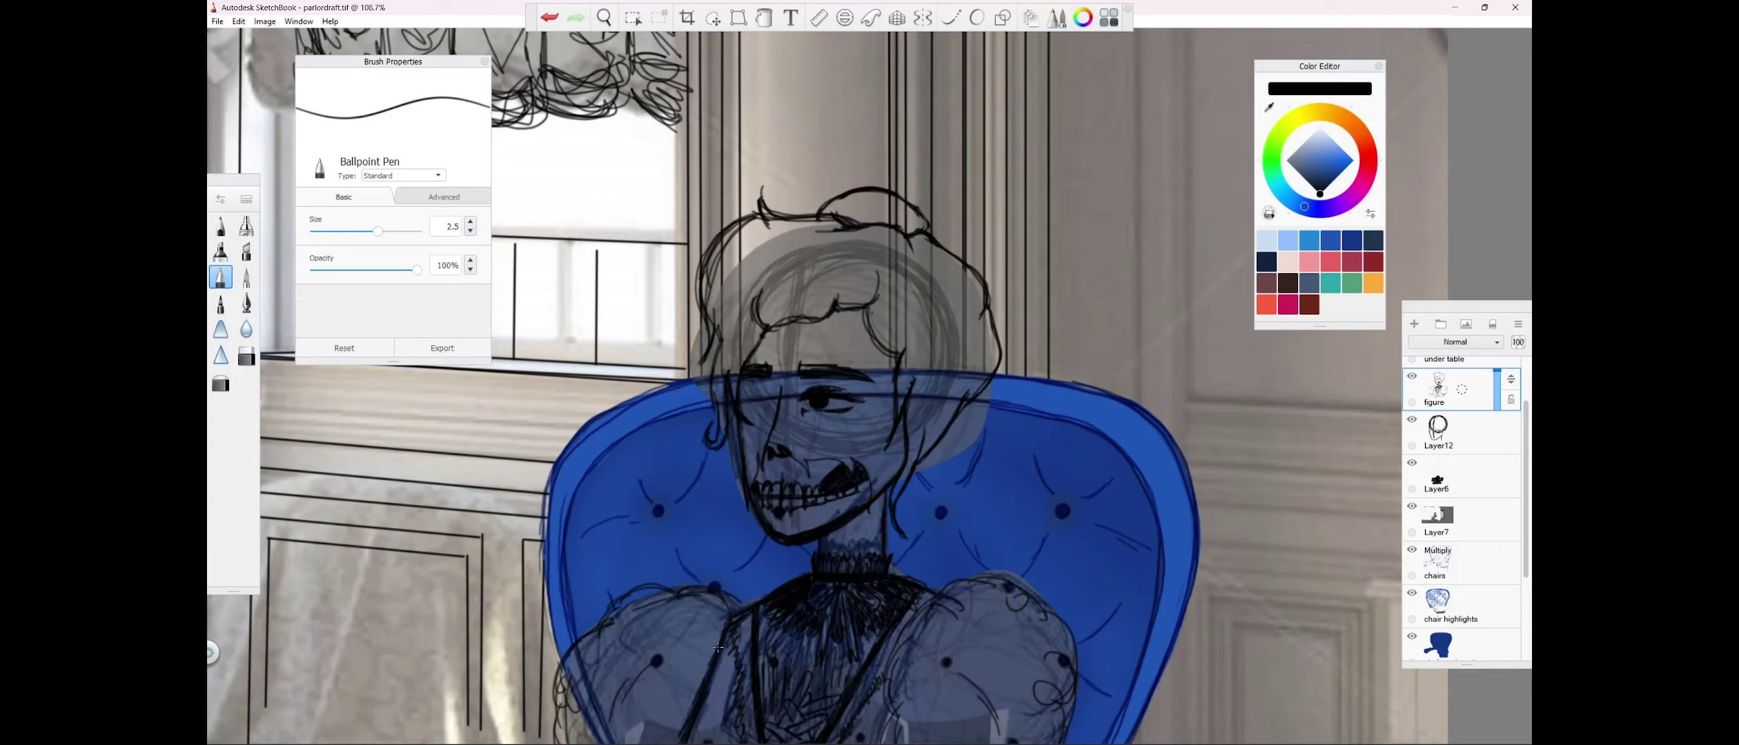
click(633, 18)
mouse_move(791, 368)
mouse_down()
mouse_move(814, 429)
mouse_move(791, 414)
mouse_up()
click(713, 18)
click(650, 554)
Sketch the small far eye between the bridge of the nose and the edge of the face.
drag(750, 405, 745, 410)
click(548, 19)
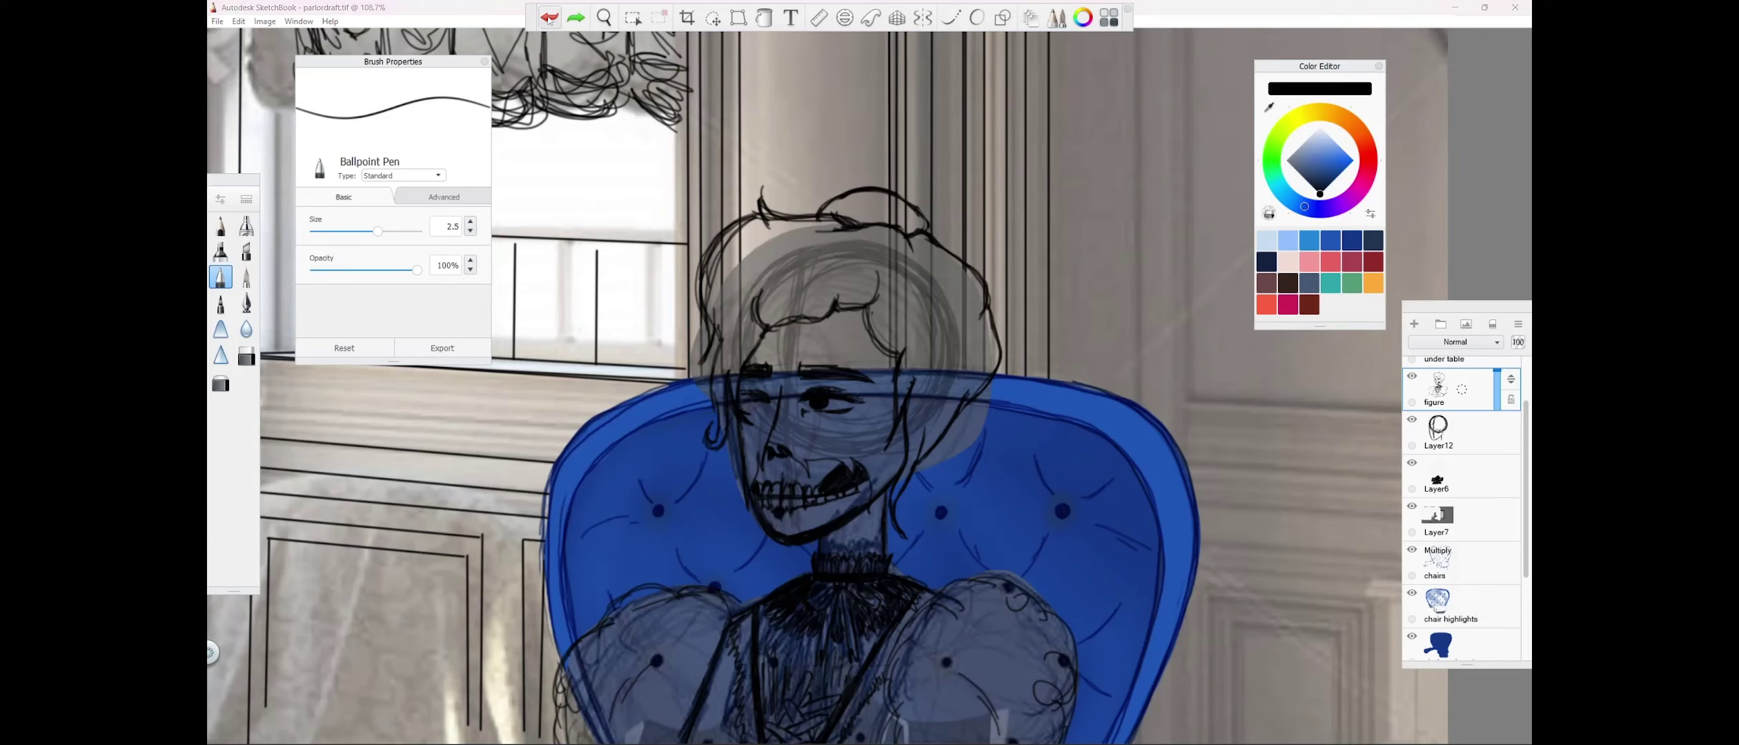
Undo the last far-eye strokes and redraw the eye's dark iris beside the bridge of the nose.
click(550, 21)
click(549, 21)
drag(756, 398, 769, 401)
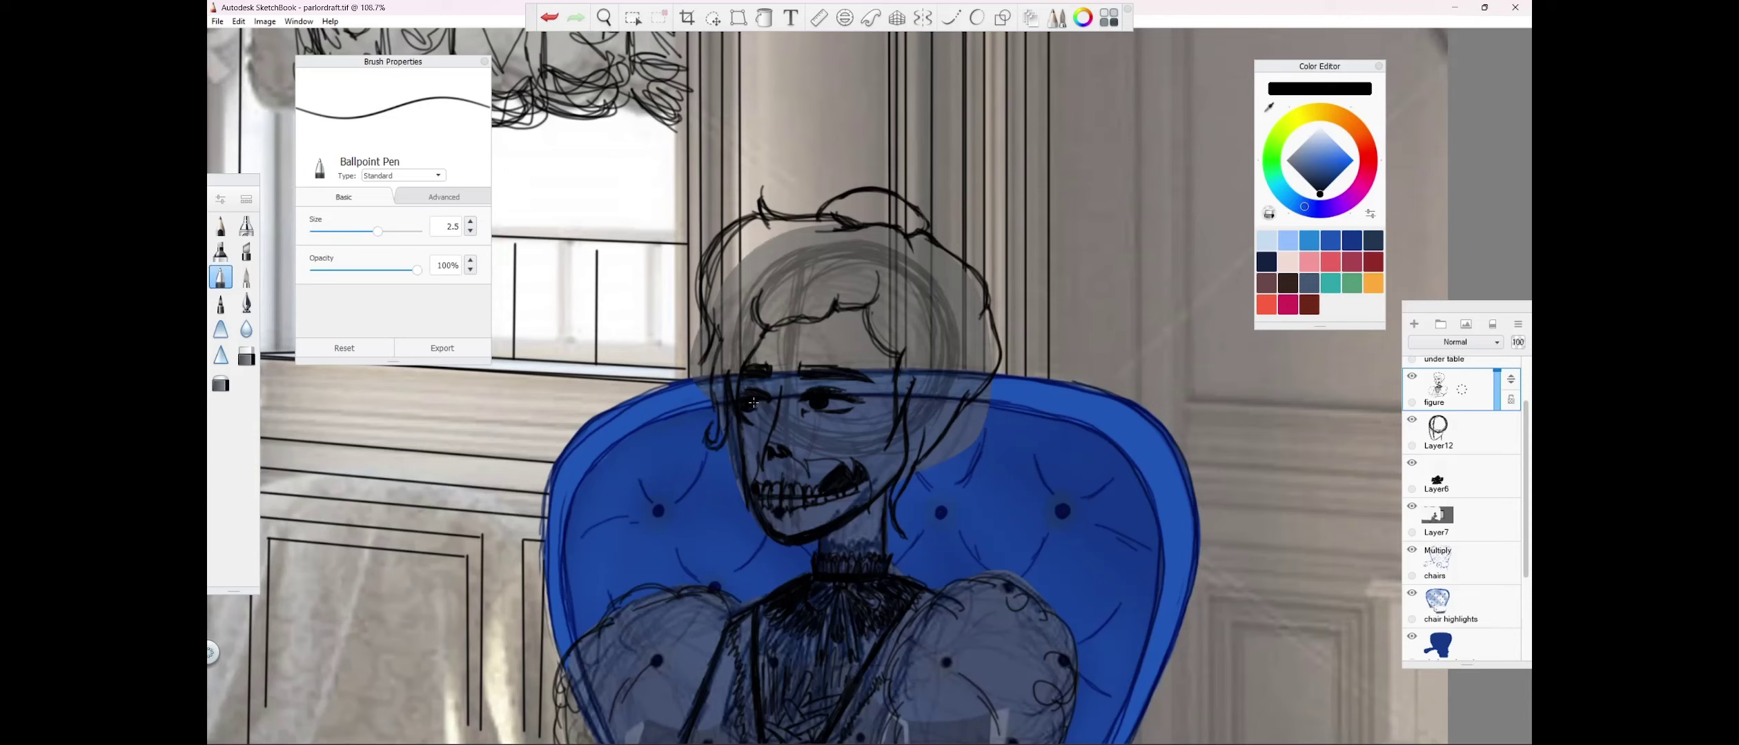
key(e)
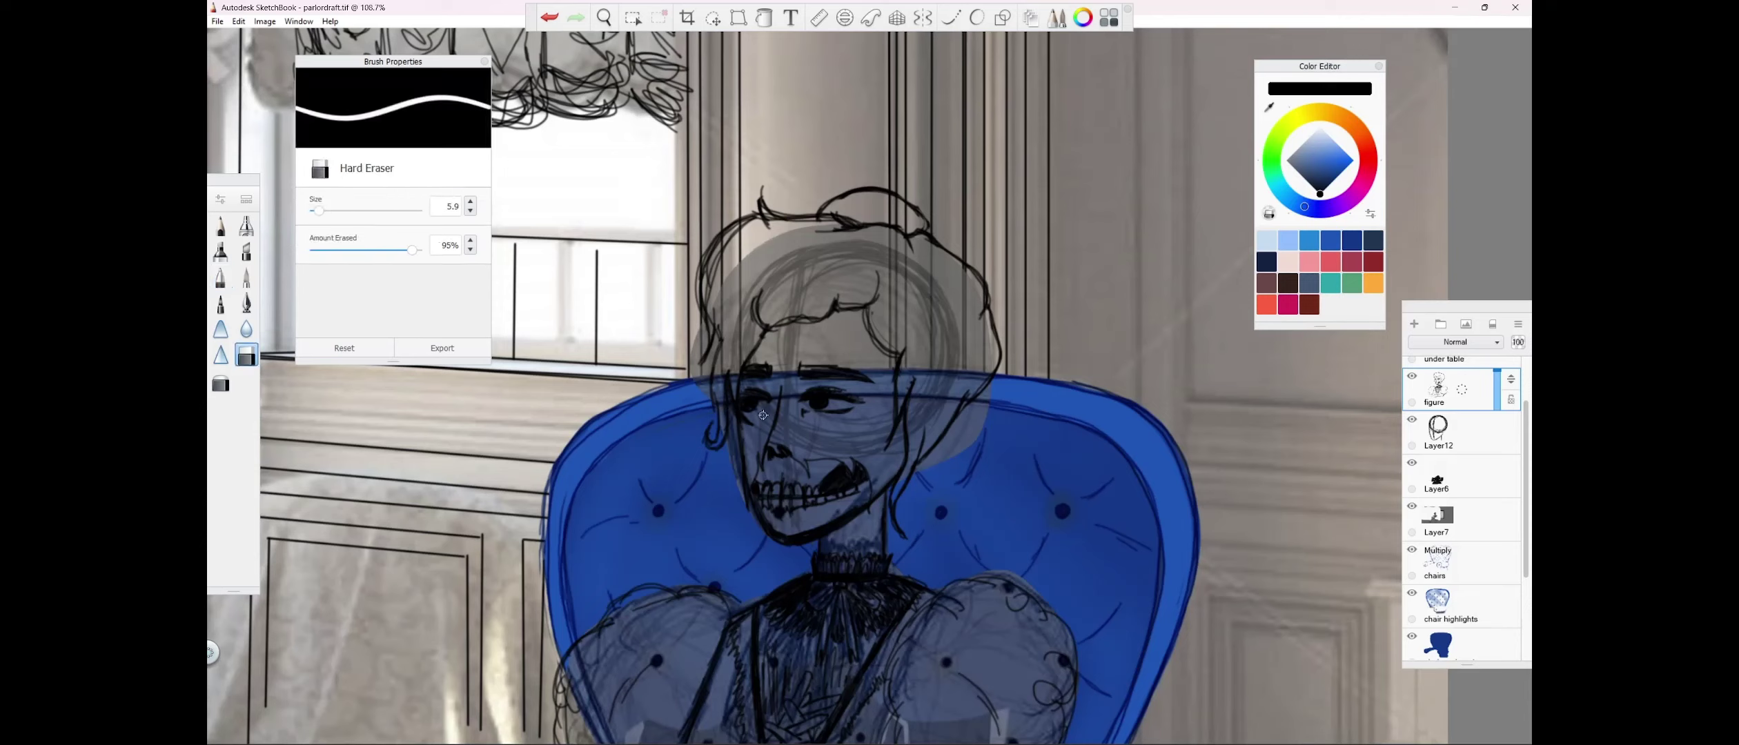
key(e)
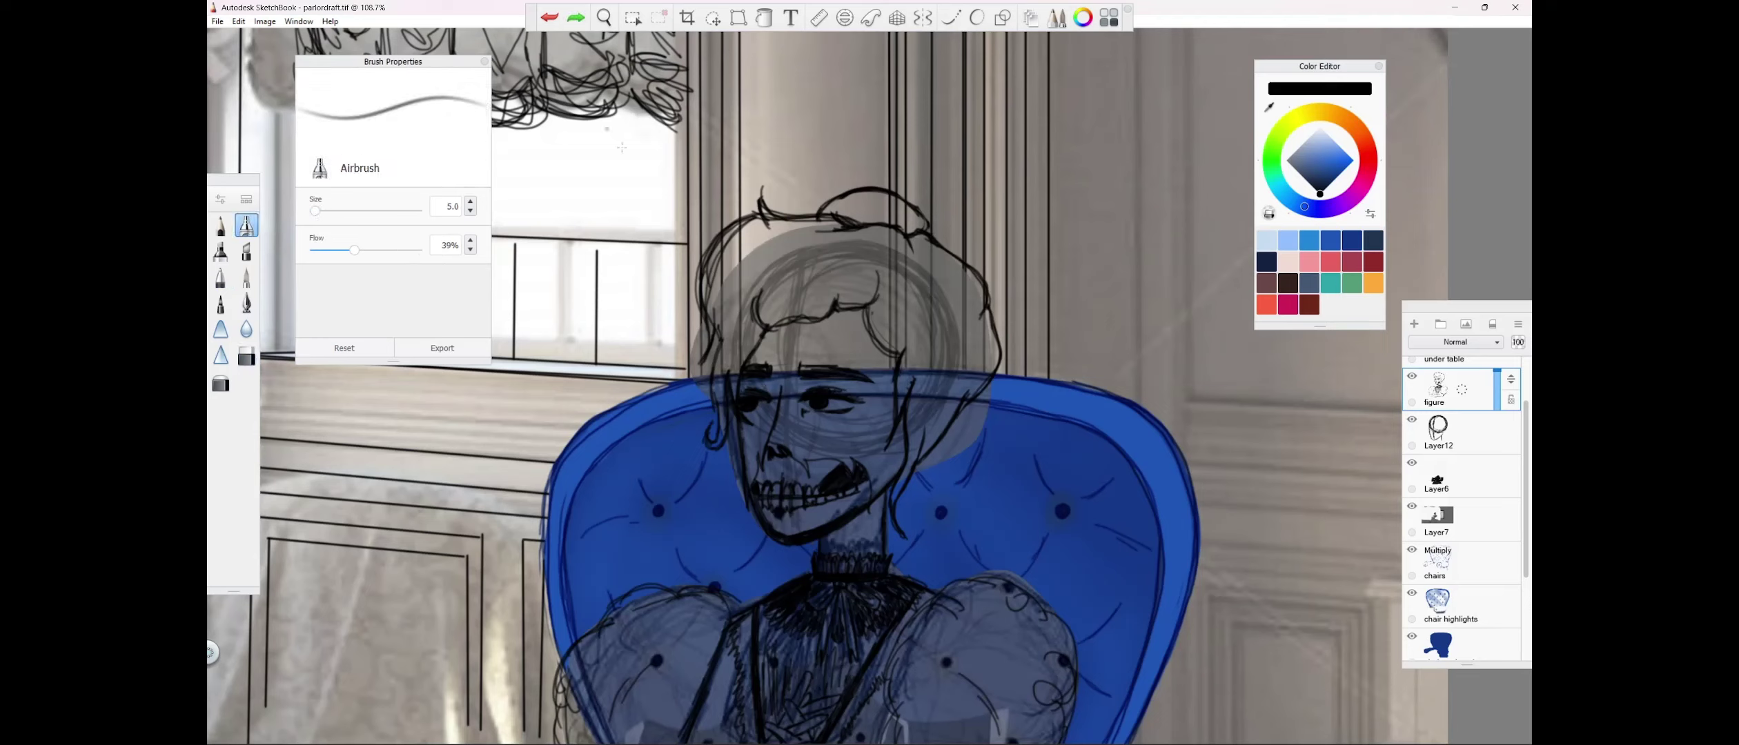
On a new layer above the figure, lasso the far eye and temple area and airbrush it with black shadow.
click(1414, 324)
click(632, 17)
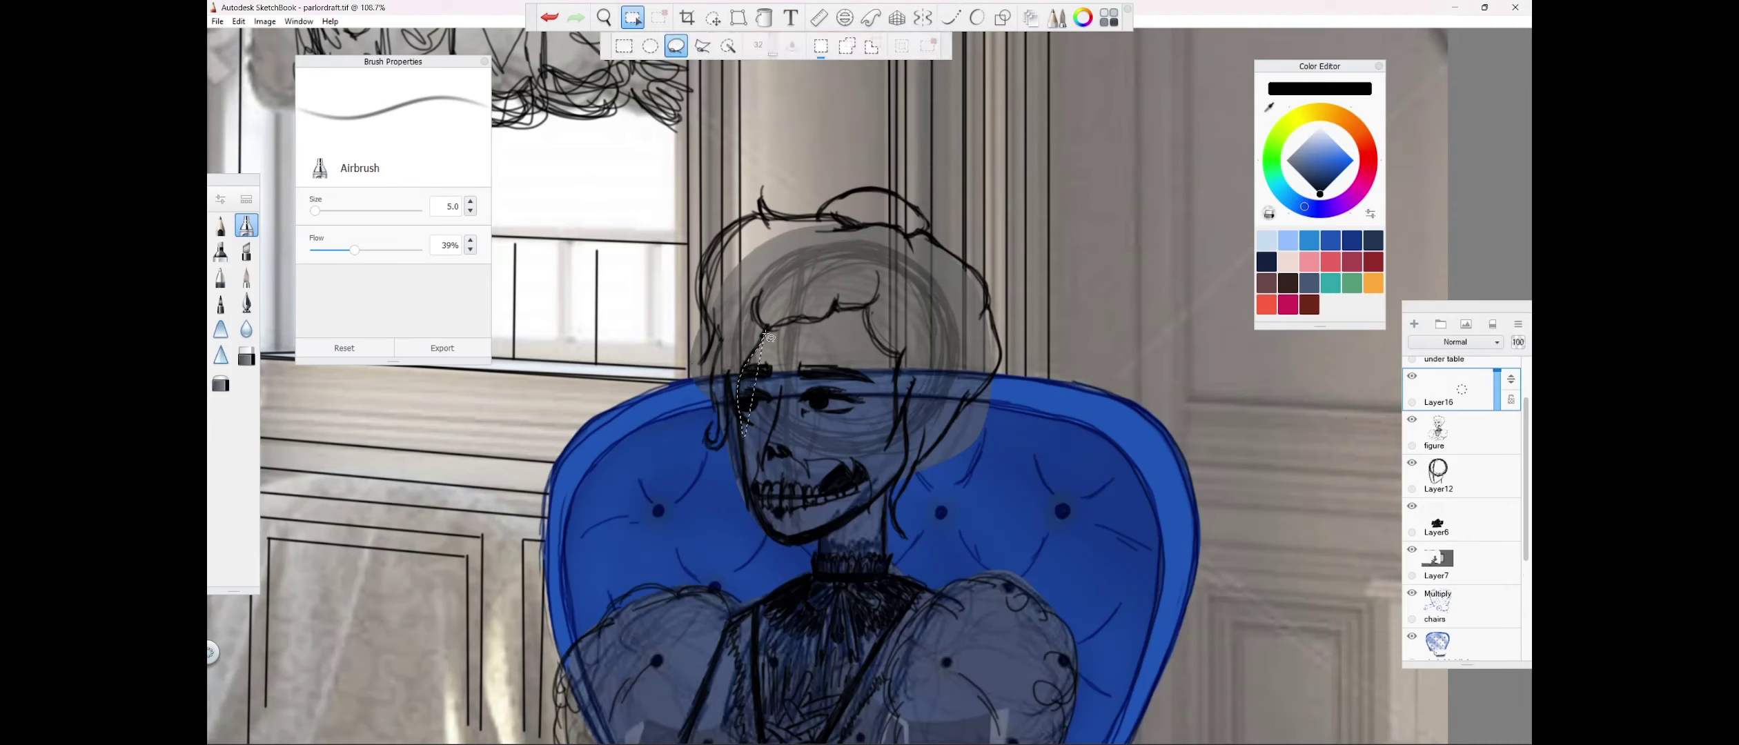
mouse_move(766, 335)
mouse_down()
mouse_move(781, 326)
mouse_move(723, 431)
mouse_move(753, 293)
mouse_move(772, 345)
mouse_up()
click(246, 225)
click(364, 210)
Soften the far-eye shadow with the Soft Eraser at sizes 44.1 and 12.7, clearing the selection.
key(e)
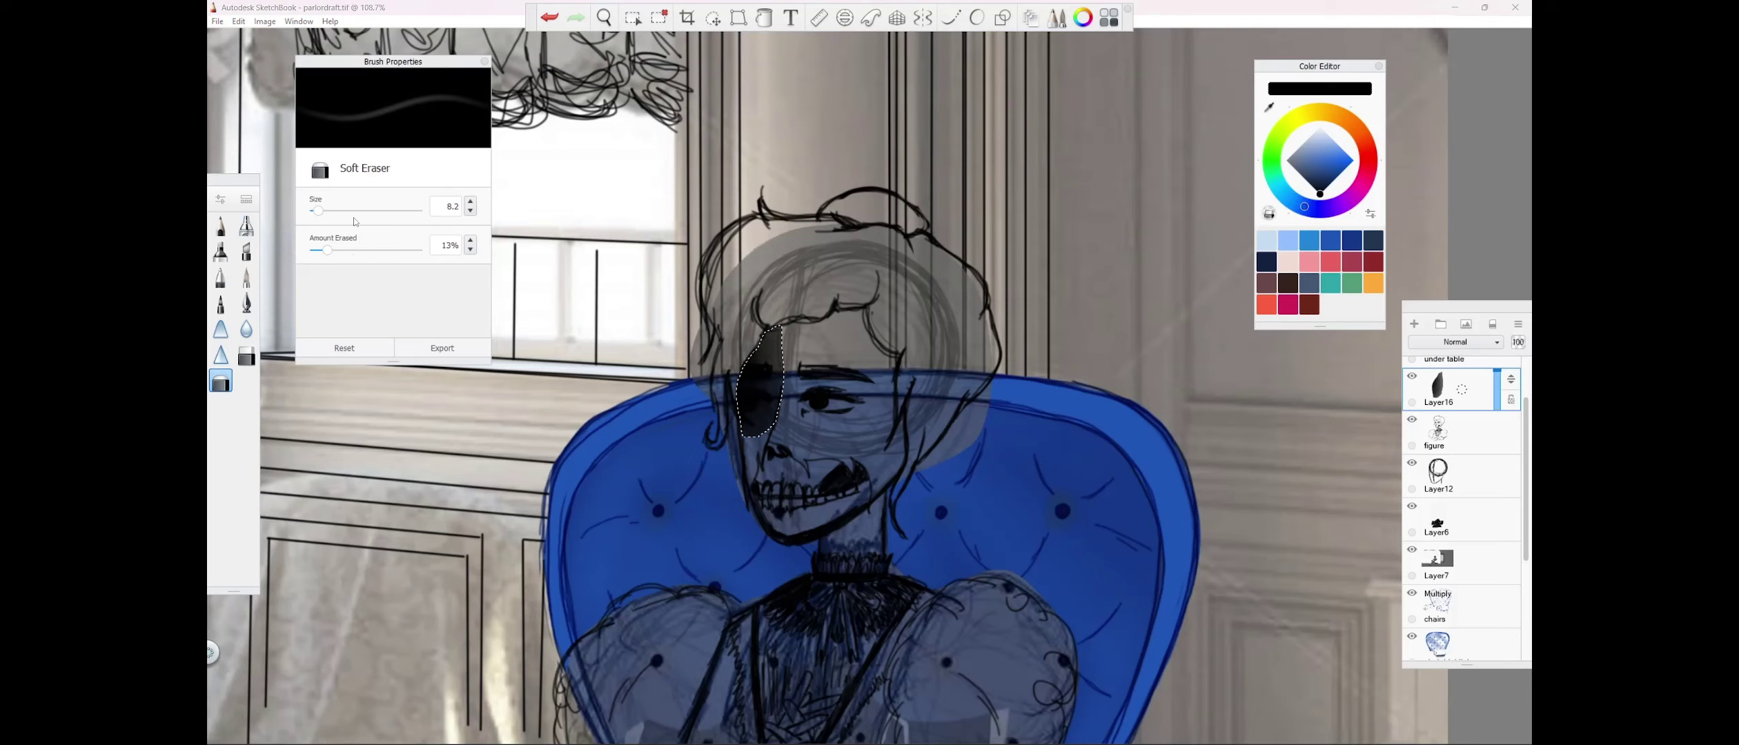
drag(780, 484, 782, 490)
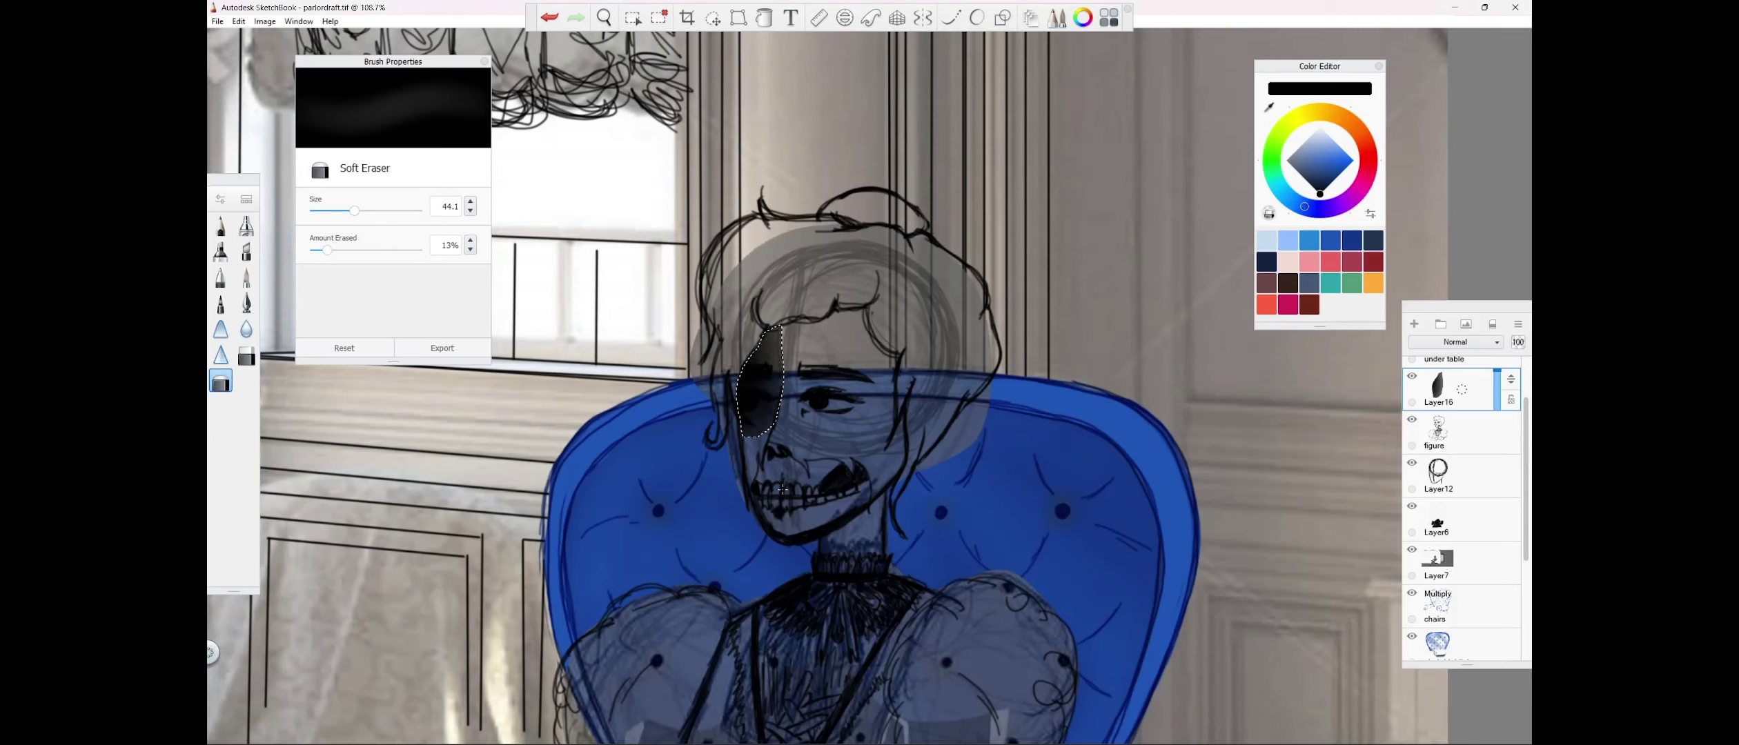
key(ctrl+d)
click(323, 211)
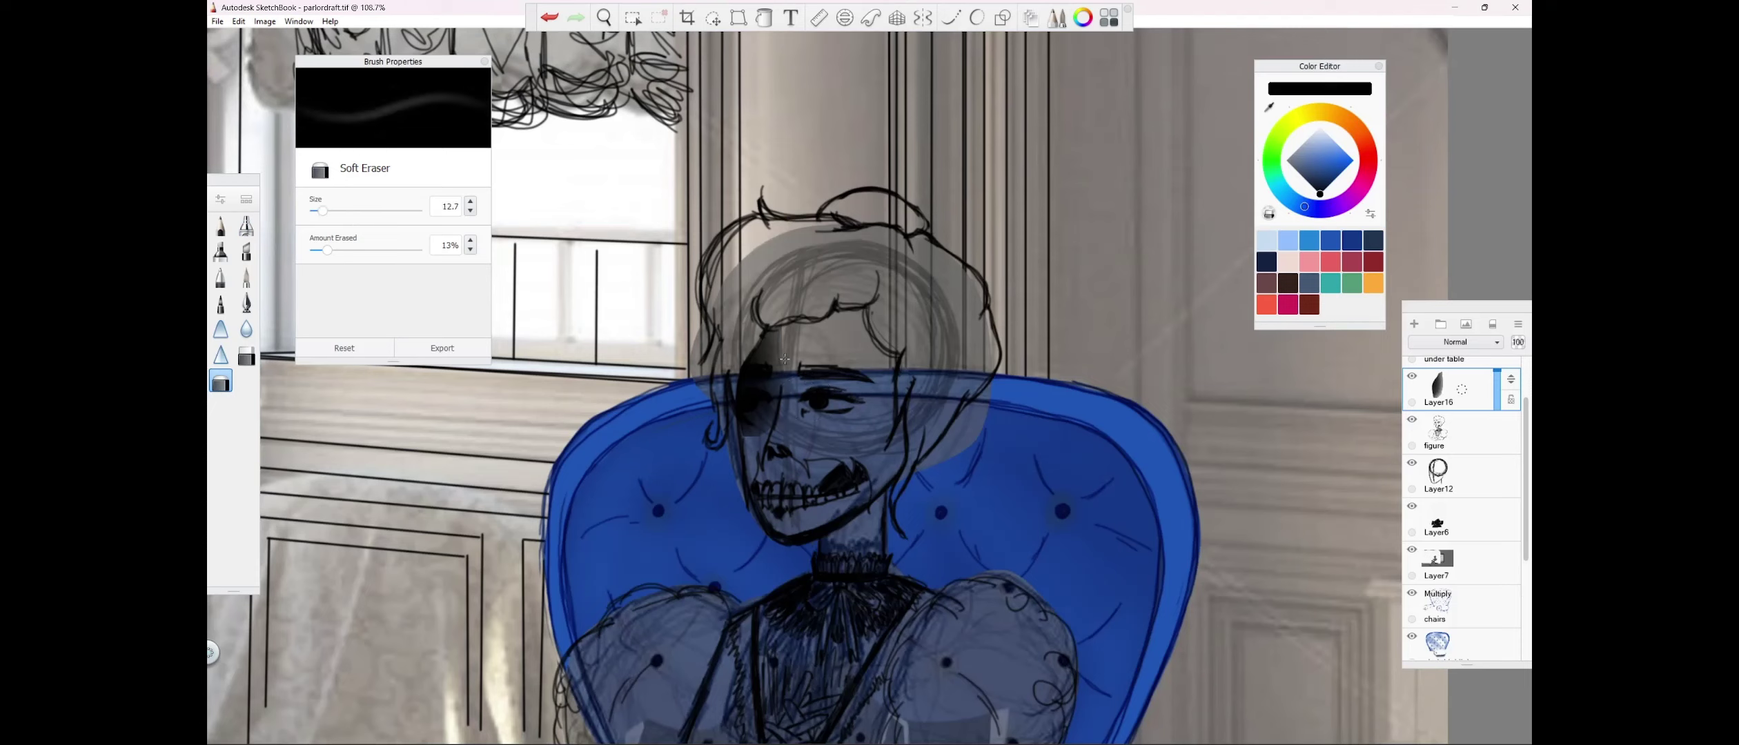
click(315, 211)
key(e)
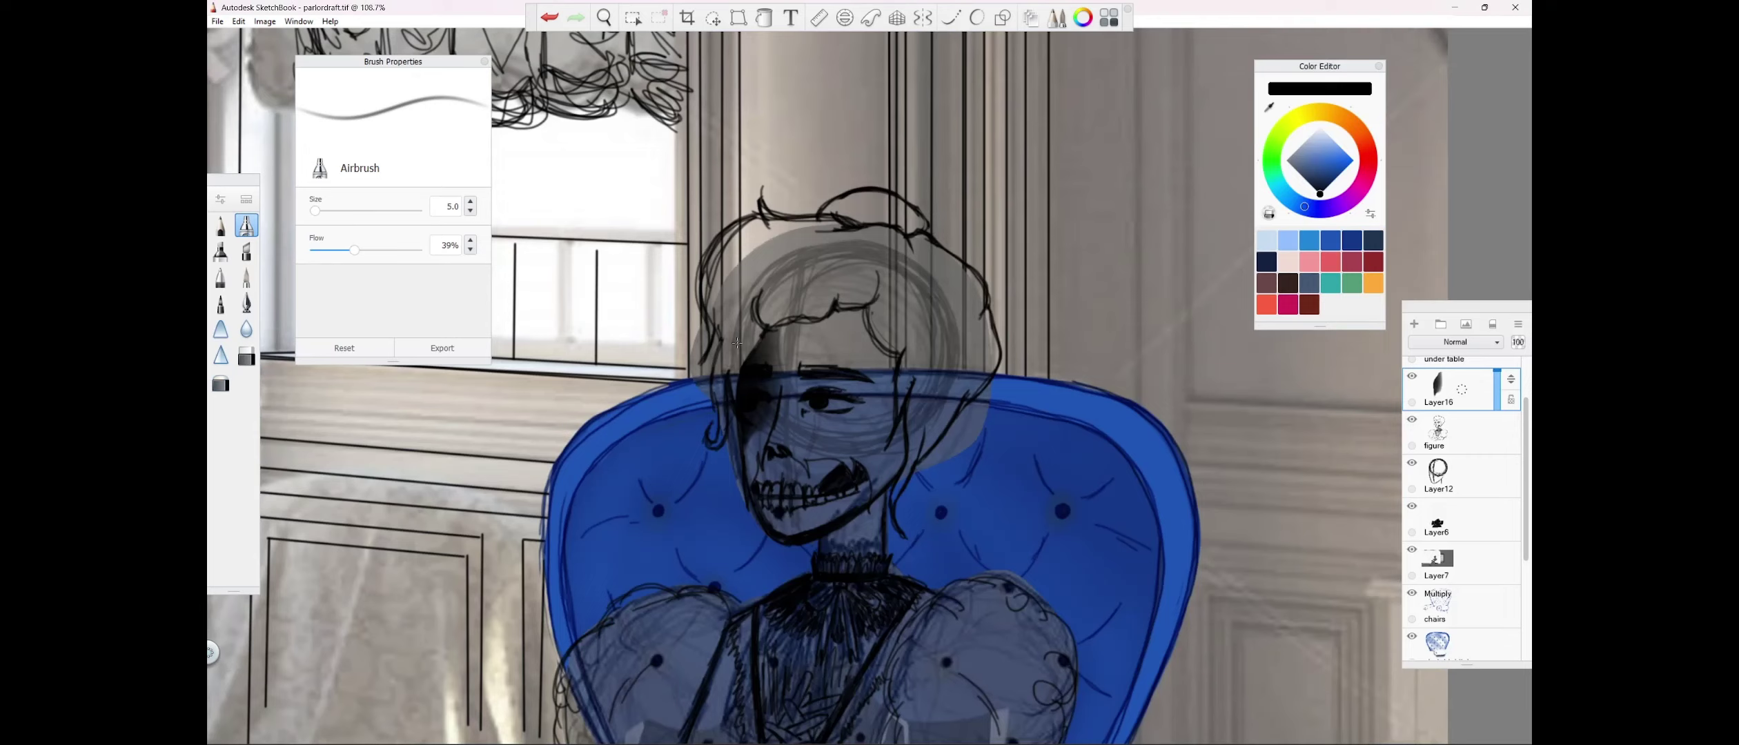
Airbrush black shading beneath the far eye and along the jaw and neck at size 5.0.
drag(771, 426, 752, 433)
mouse_move(883, 497)
mouse_down()
mouse_move(830, 537)
mouse_move(882, 496)
mouse_up()
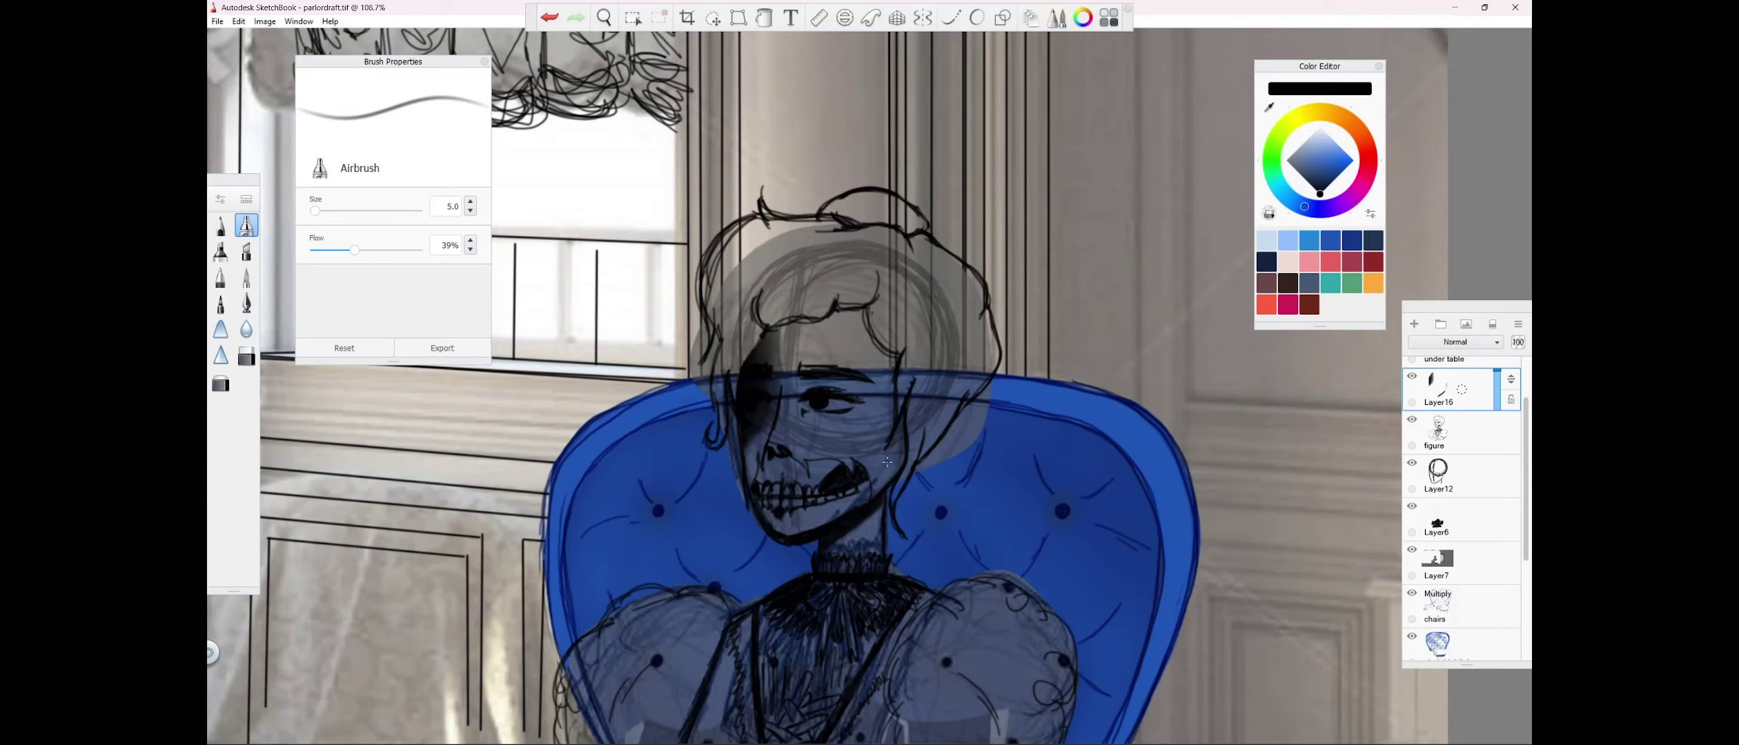
drag(881, 523, 883, 498)
Sketch the skirt lines between the table and the chair arm with the Ballpoint Pen on the figure layer.
key(space)
mouse_move(617, 532)
mouse_down()
mouse_move(485, 551)
mouse_move(583, 466)
mouse_move(621, 505)
mouse_up()
click(484, 61)
click(220, 277)
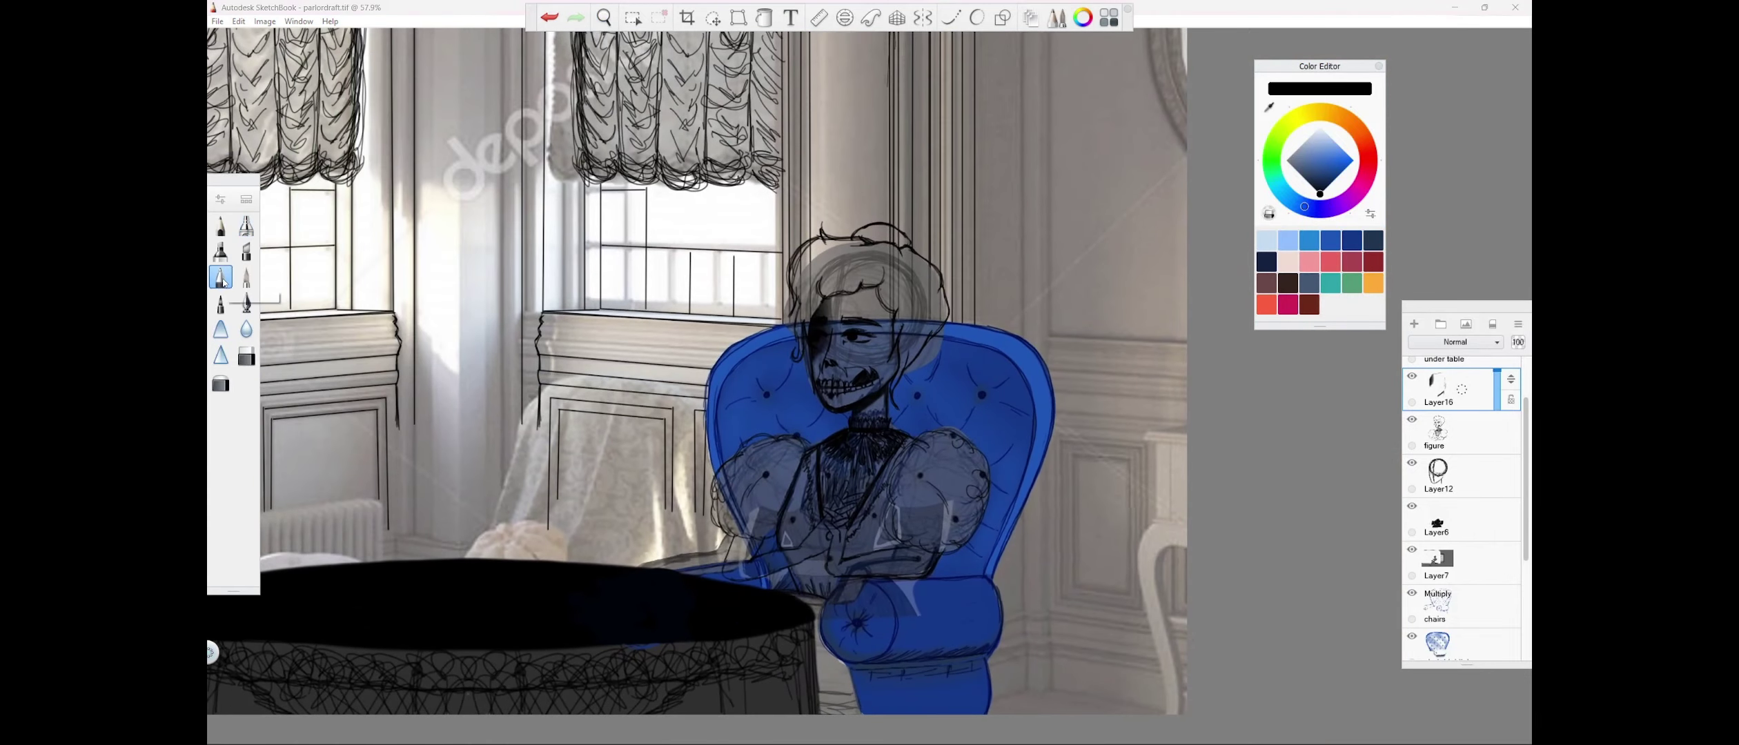
click(1449, 431)
mouse_move(842, 661)
mouse_down()
mouse_move(855, 731)
mouse_move(849, 682)
mouse_move(853, 706)
mouse_move(823, 730)
mouse_move(817, 684)
mouse_up()
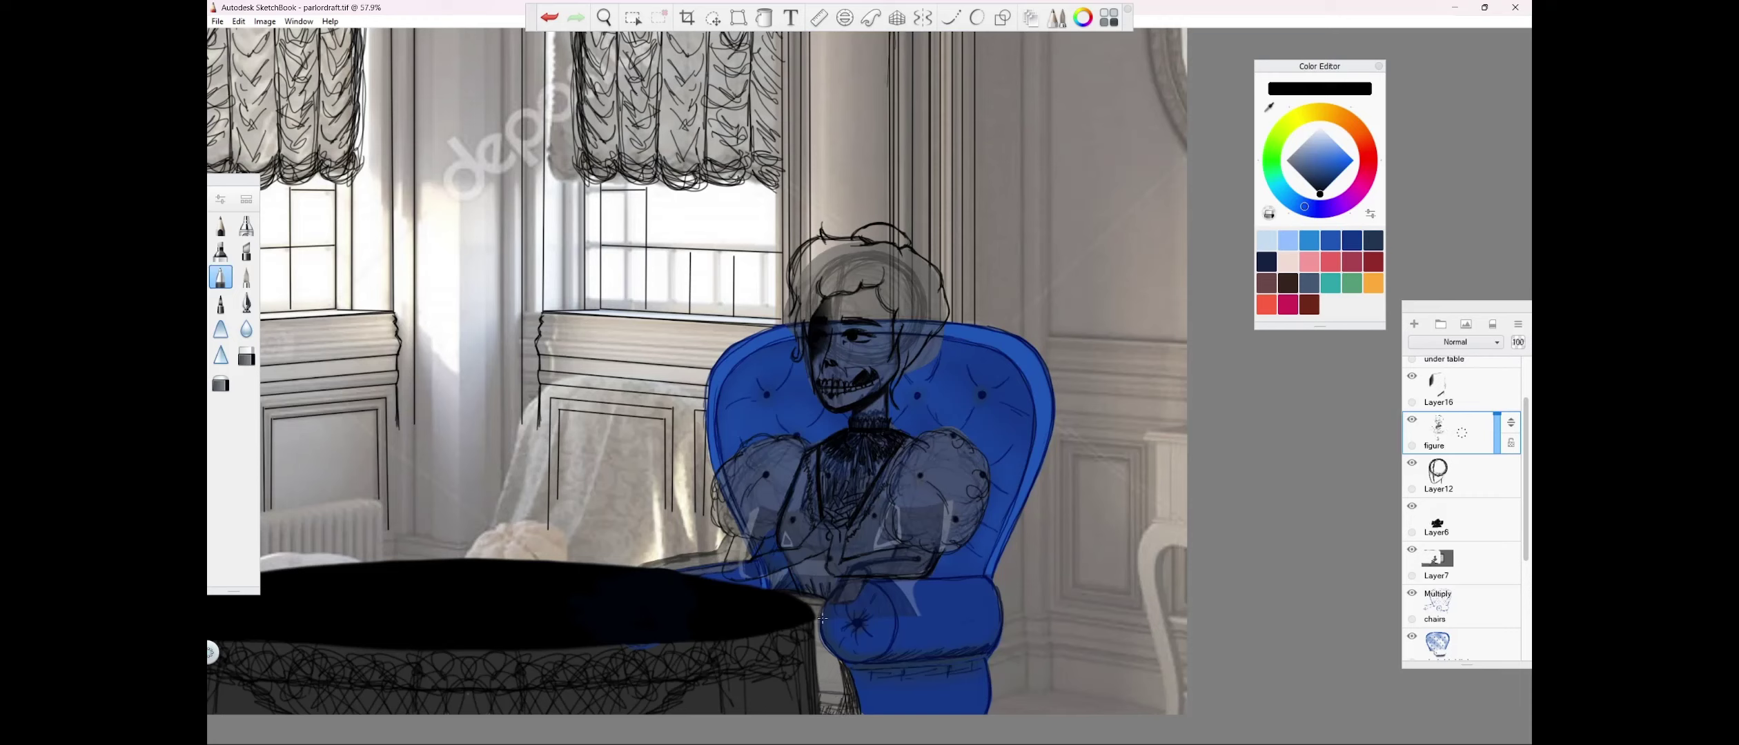
Hide Layer7 and Layer6, and add a new layer directly beneath the figure layer.
click(1411, 551)
click(1412, 507)
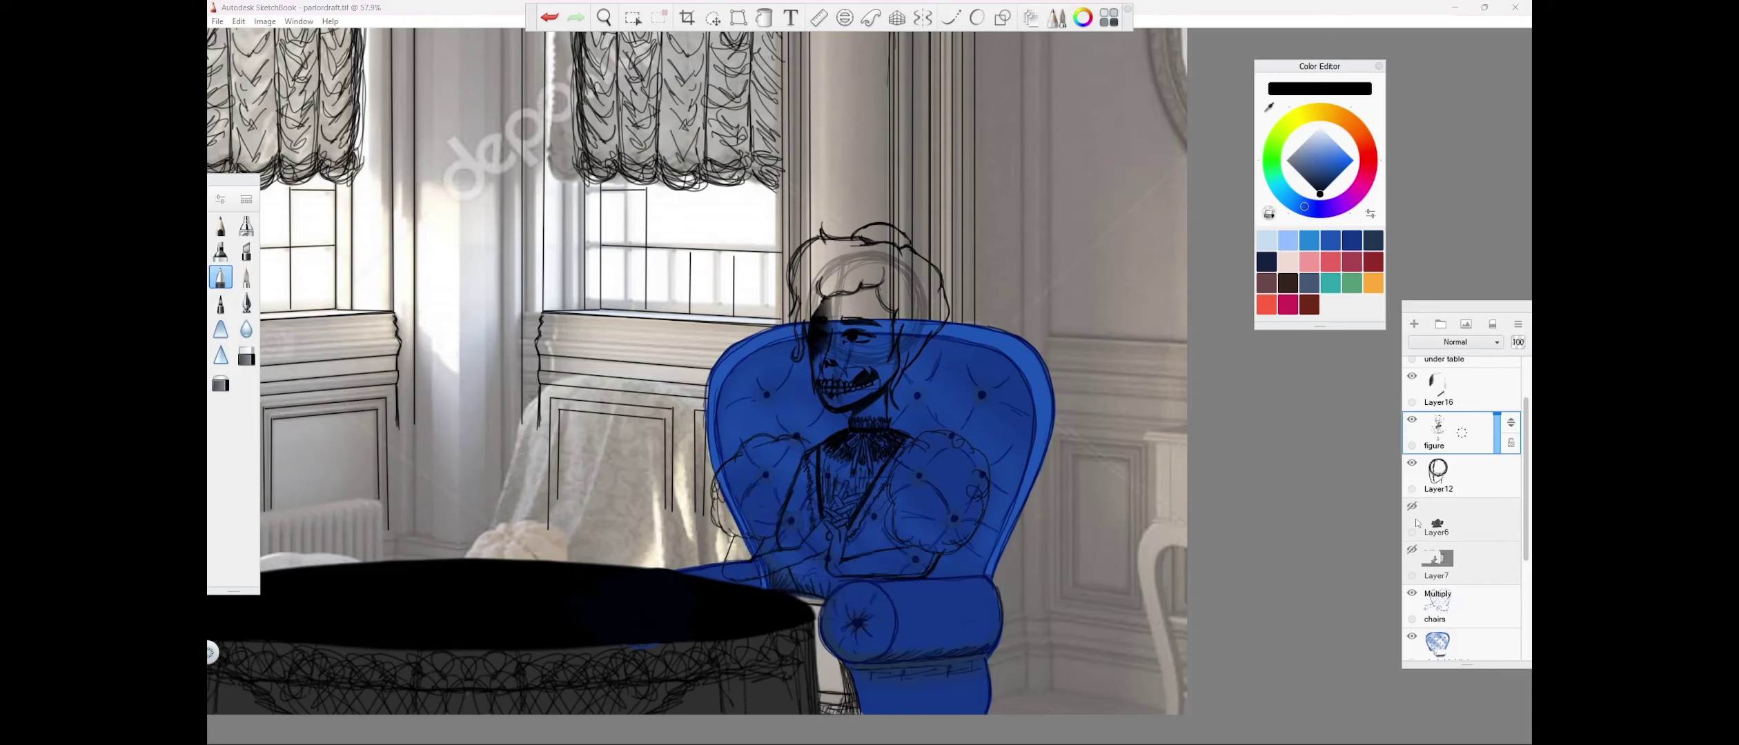
click(1414, 324)
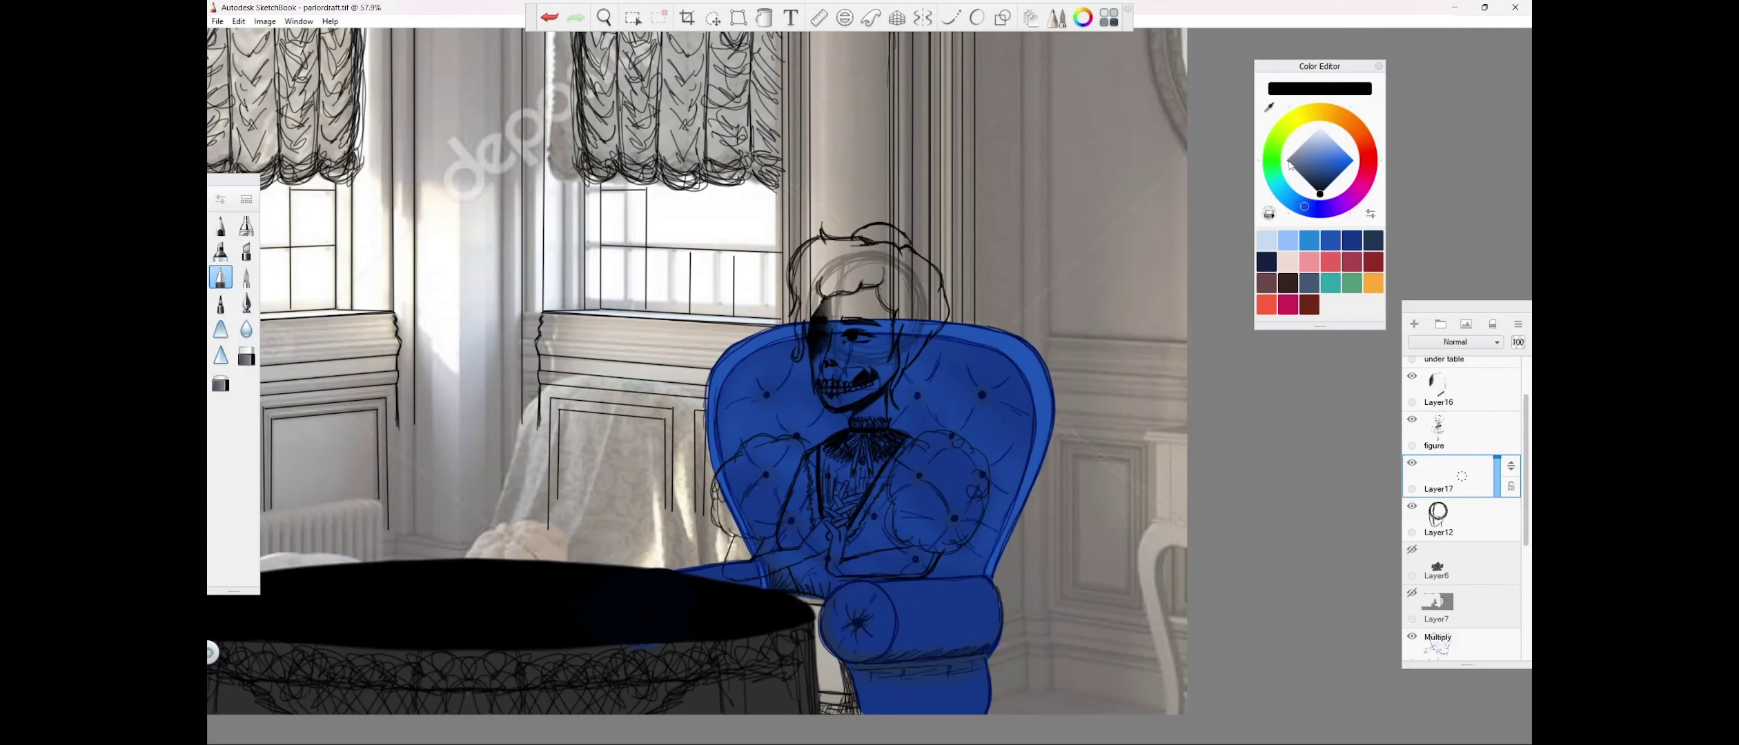
Paint the bow ribbons below the collar in Copic T6 Toner Gray with the Paintbrush at size 4.0.
click(1031, 17)
click(1314, 215)
click(1309, 348)
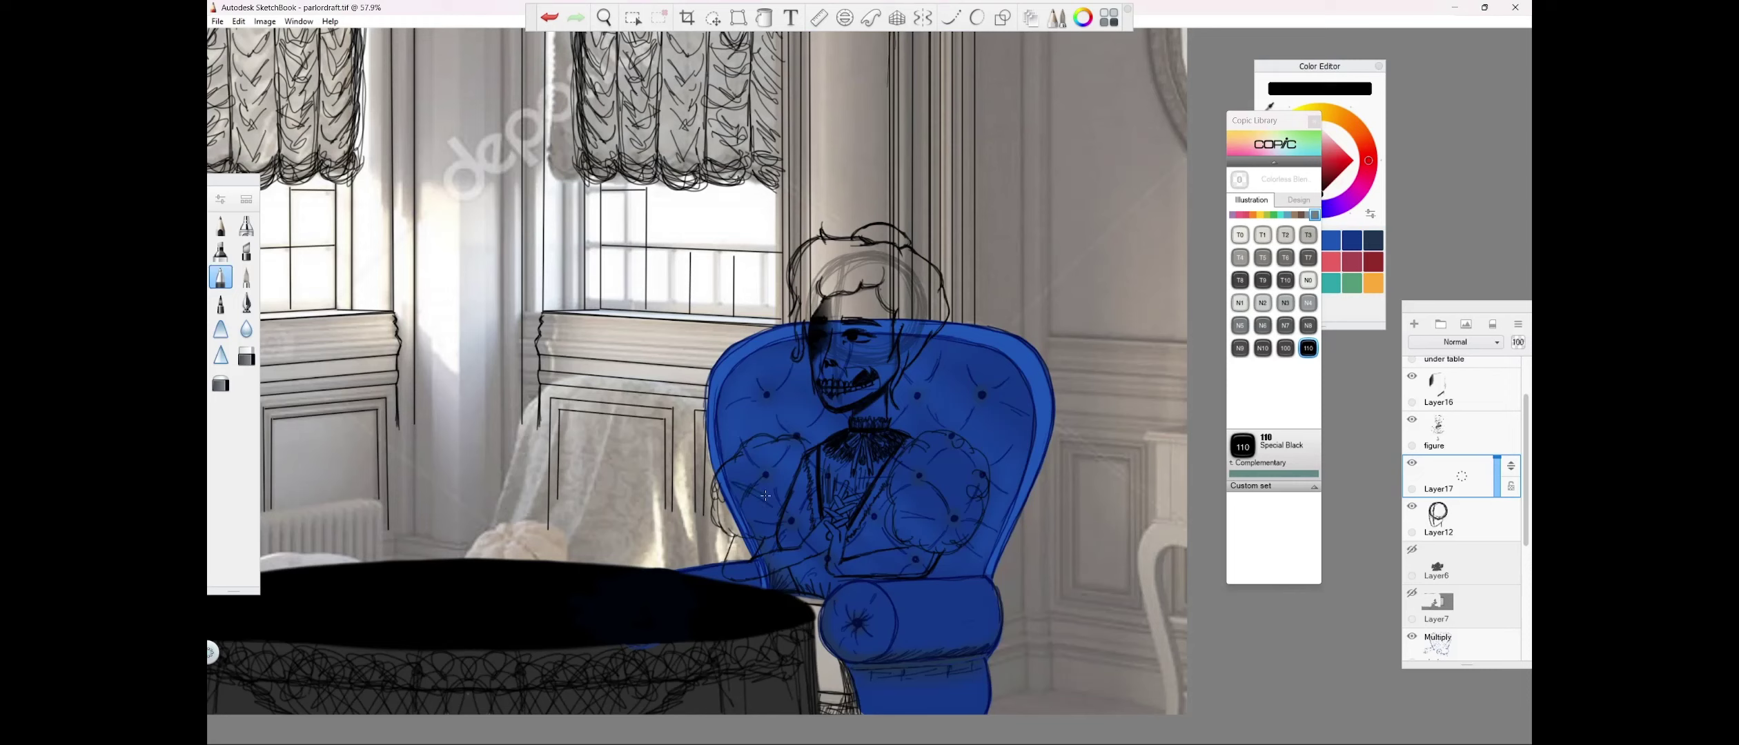
key(ctrl+z)
click(1284, 257)
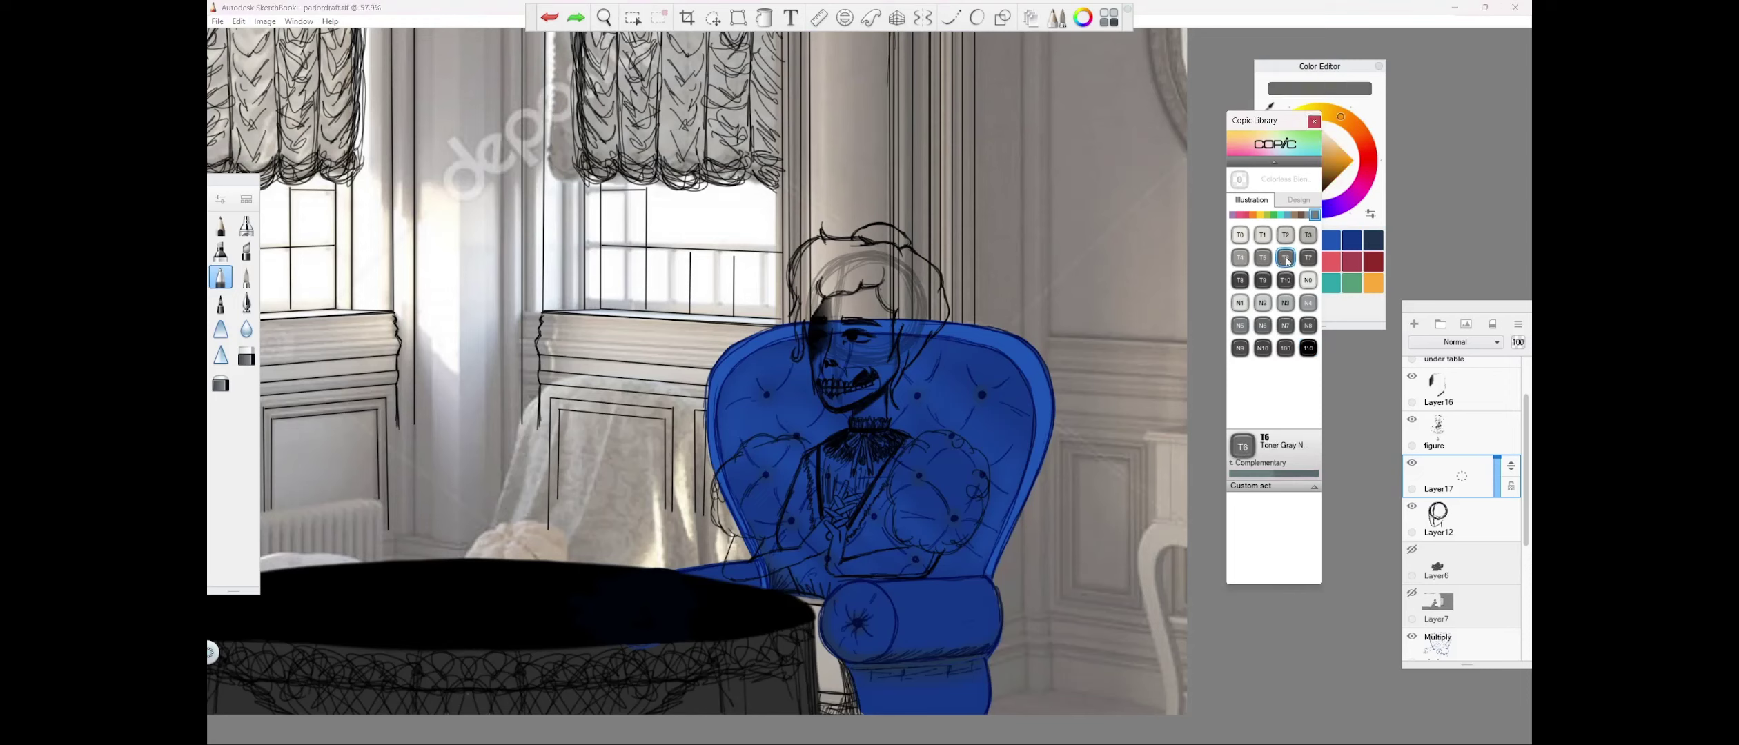
click(246, 276)
click(246, 277)
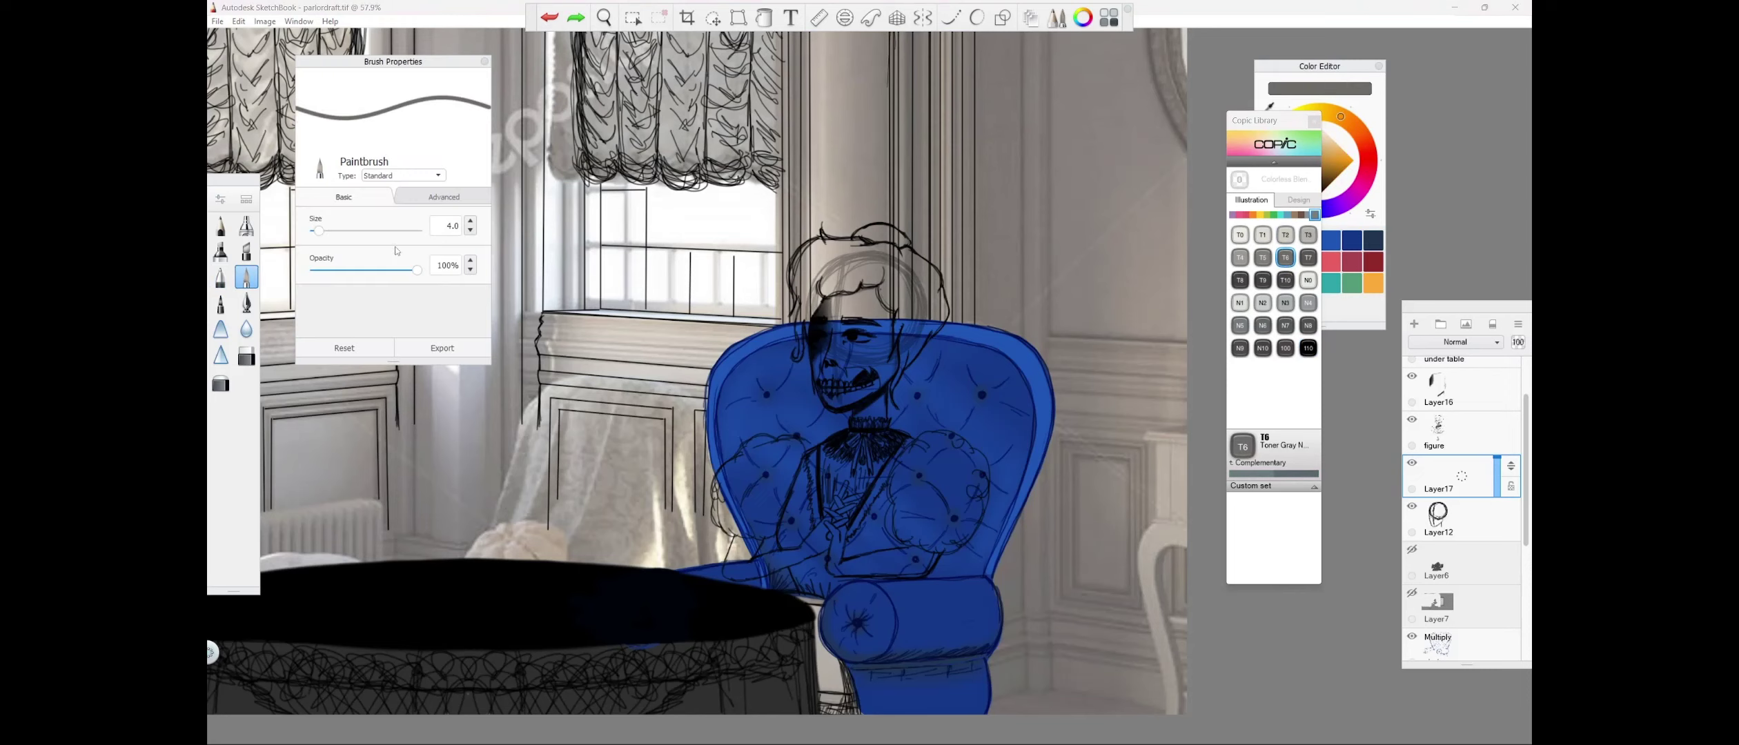
click(604, 17)
drag(635, 68, 563, 332)
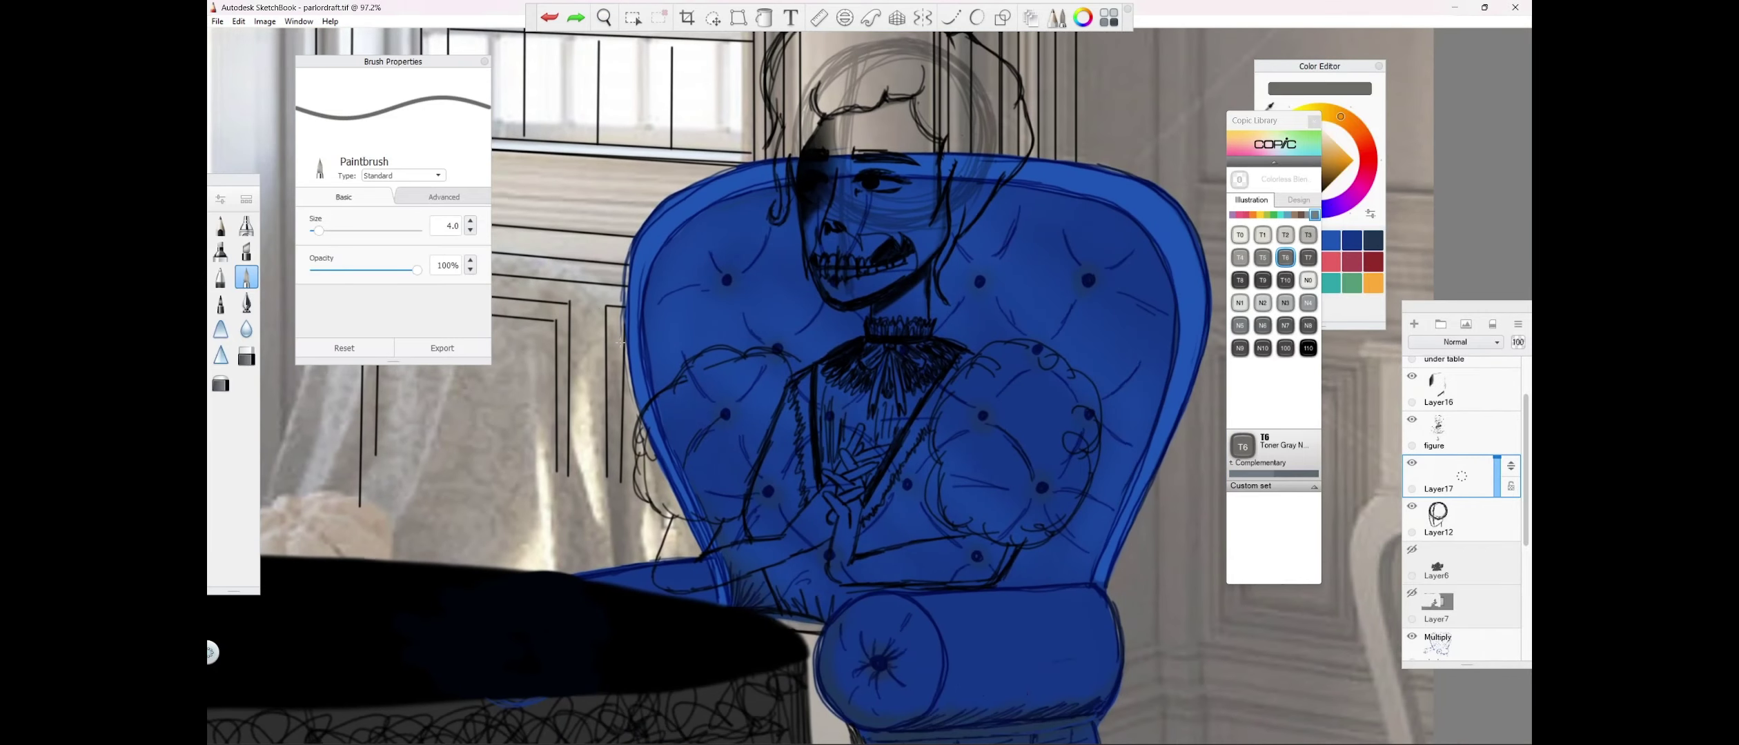
mouse_move(881, 350)
mouse_down()
mouse_move(872, 406)
mouse_move(902, 407)
mouse_up()
drag(892, 350, 892, 350)
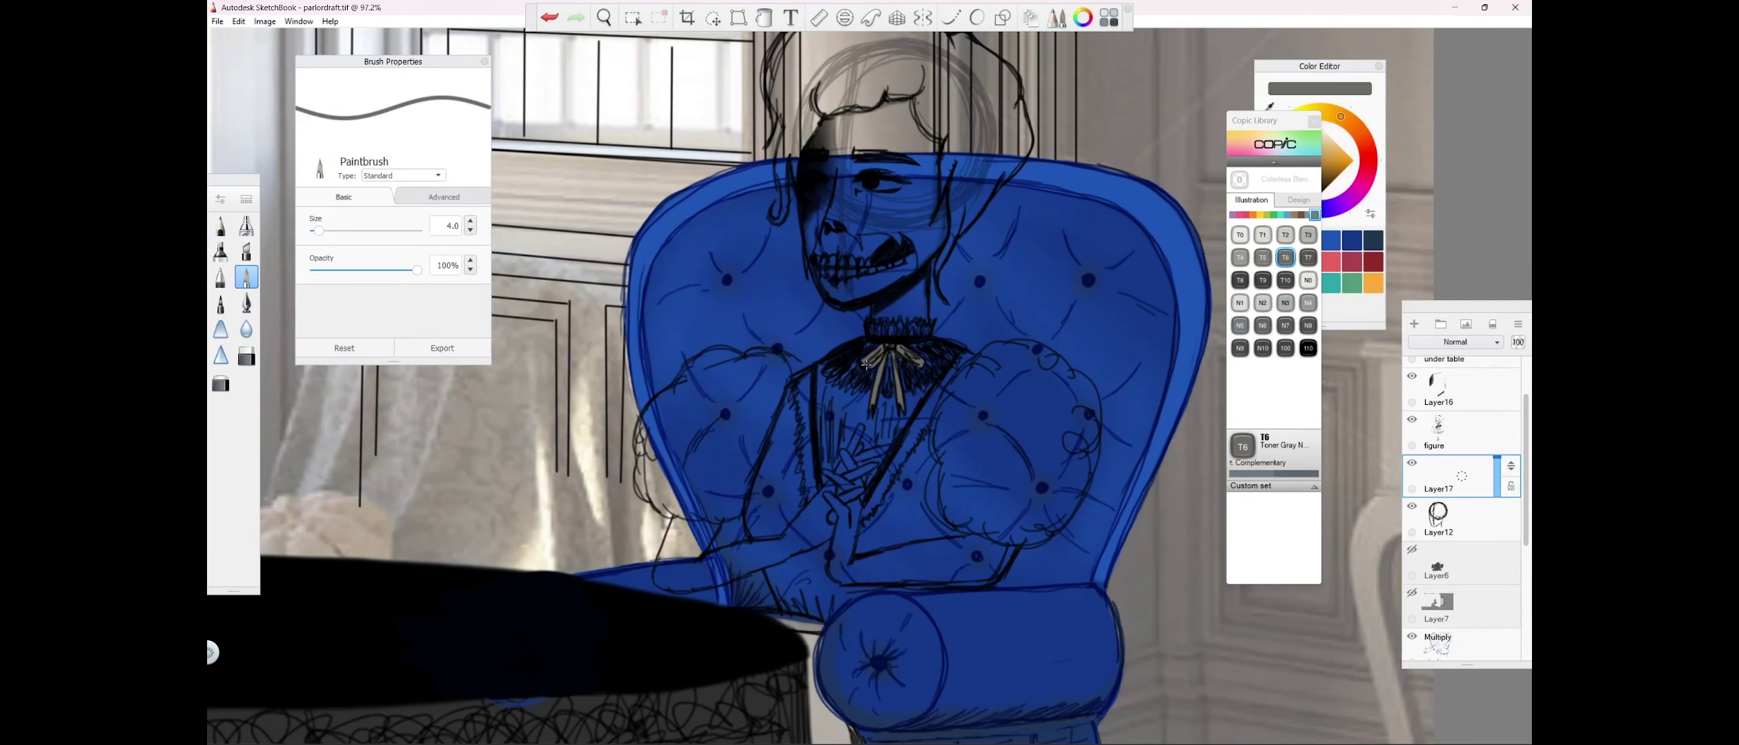
Paint the trim strips along both edges of the bodice opening in T6 Toner Gray.
drag(807, 376, 815, 497)
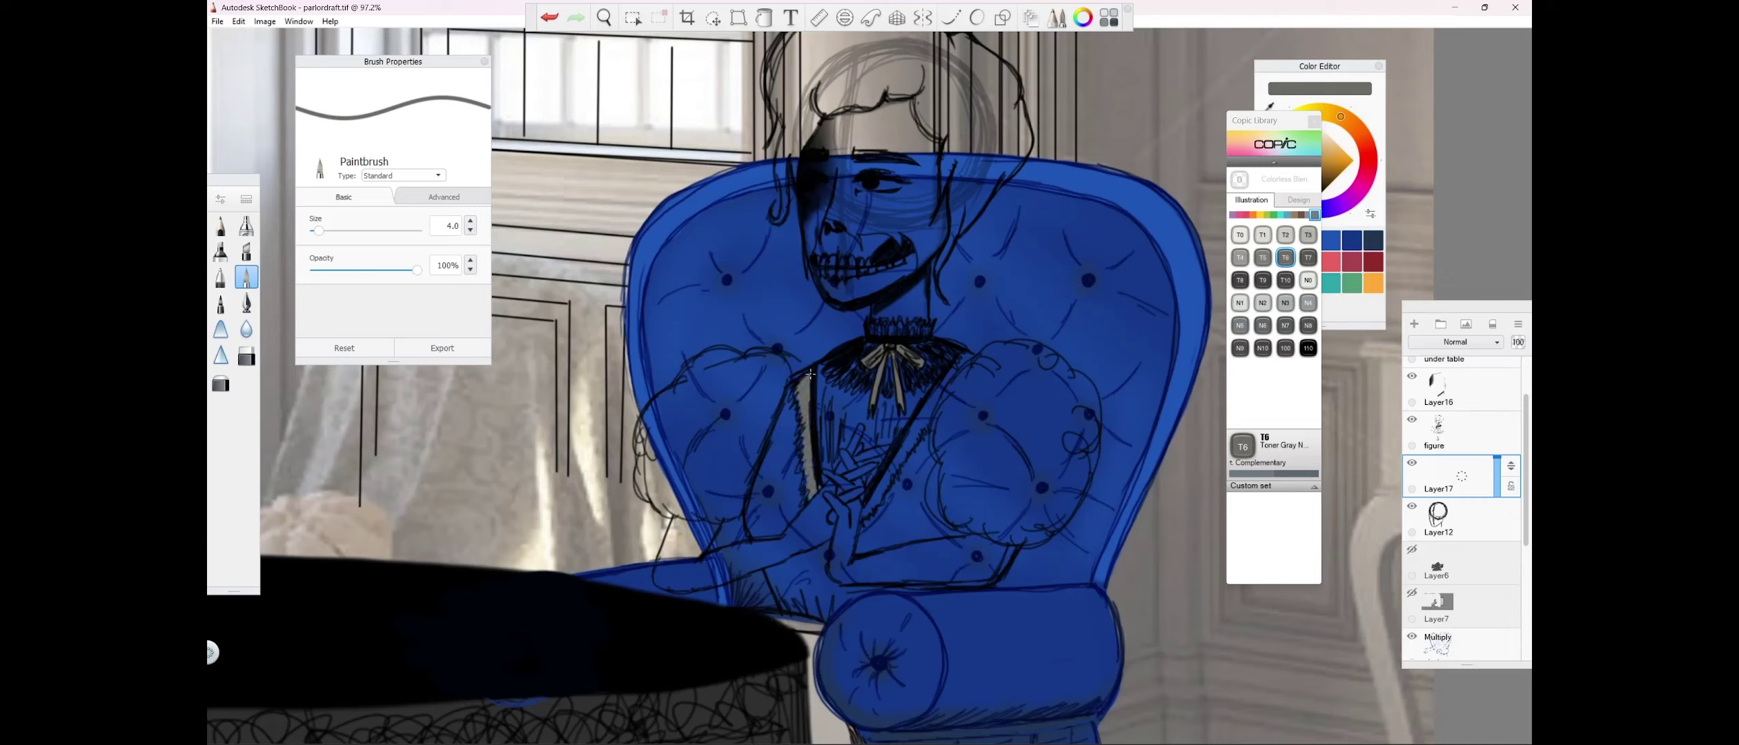
drag(968, 356, 928, 423)
mouse_move(879, 485)
mouse_down()
mouse_move(866, 514)
mouse_move(934, 396)
mouse_up()
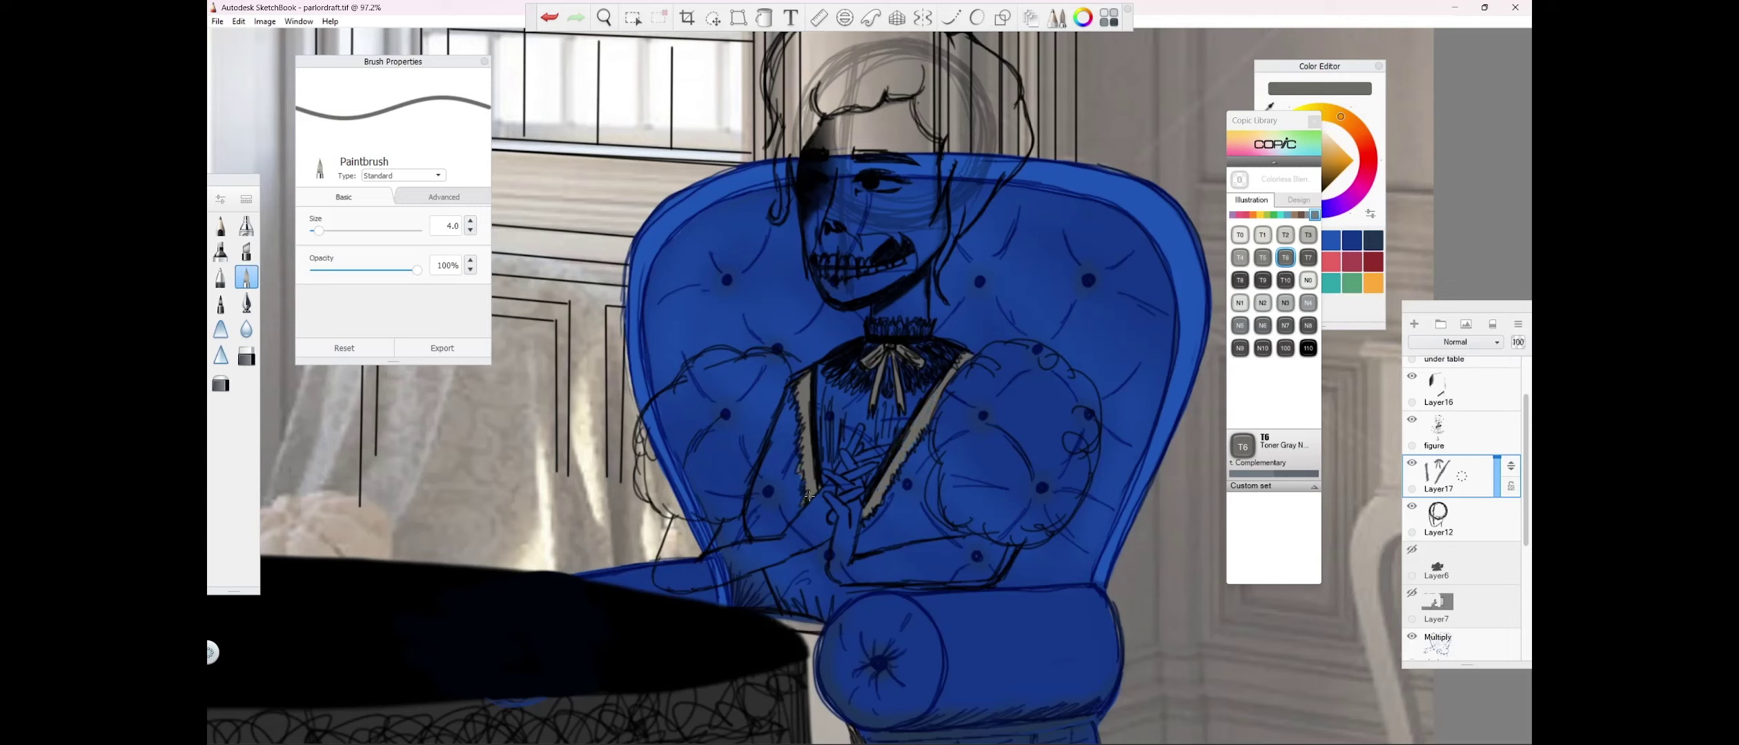
Paint the high collar and the ruffle beneath it in Copic T10 Toner Gray.
click(1284, 325)
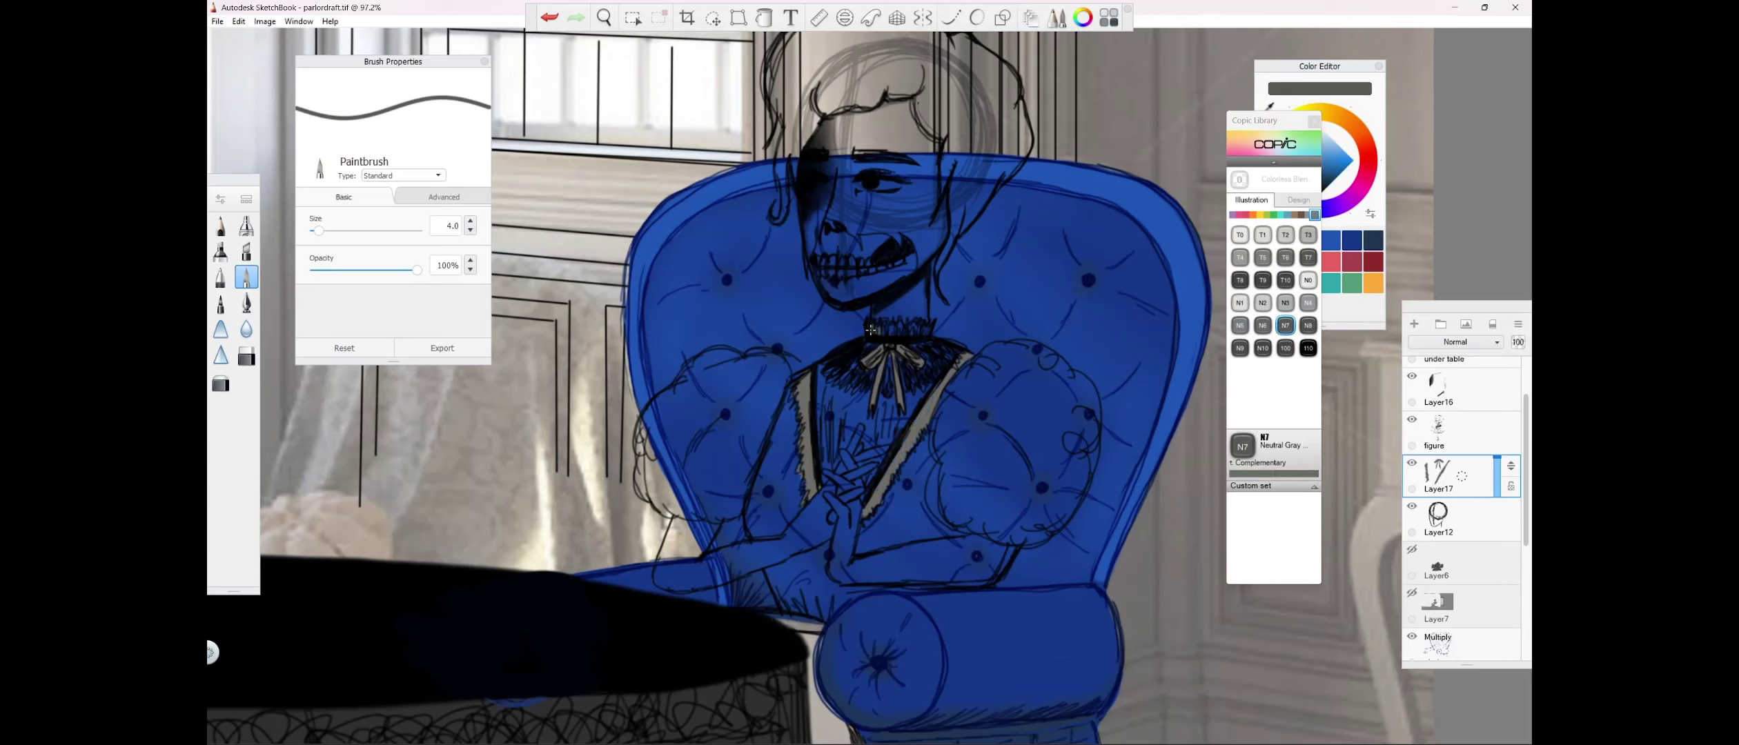
click(1284, 282)
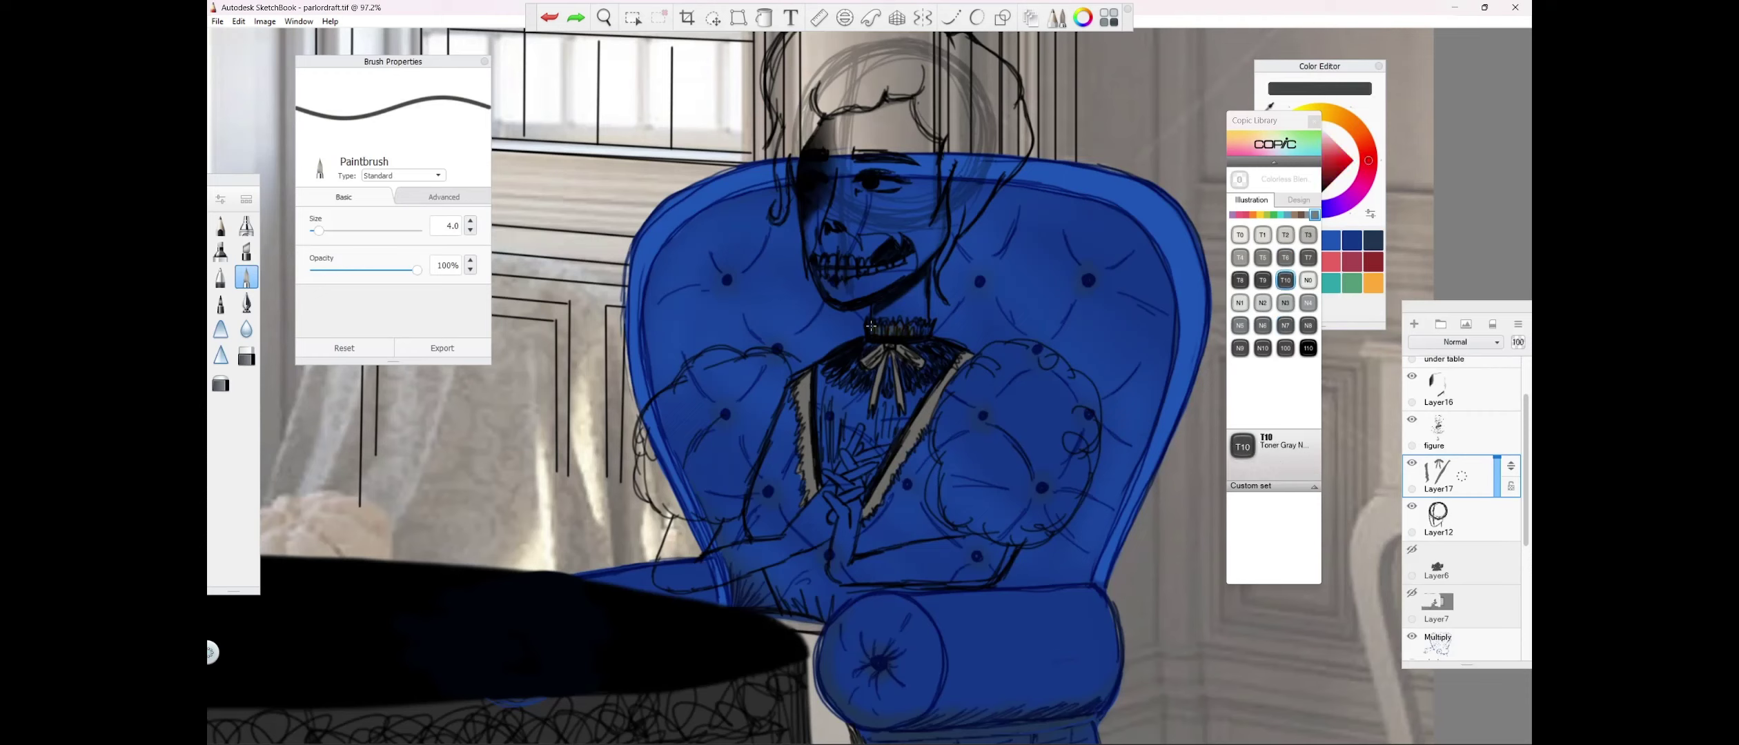
drag(870, 327, 863, 358)
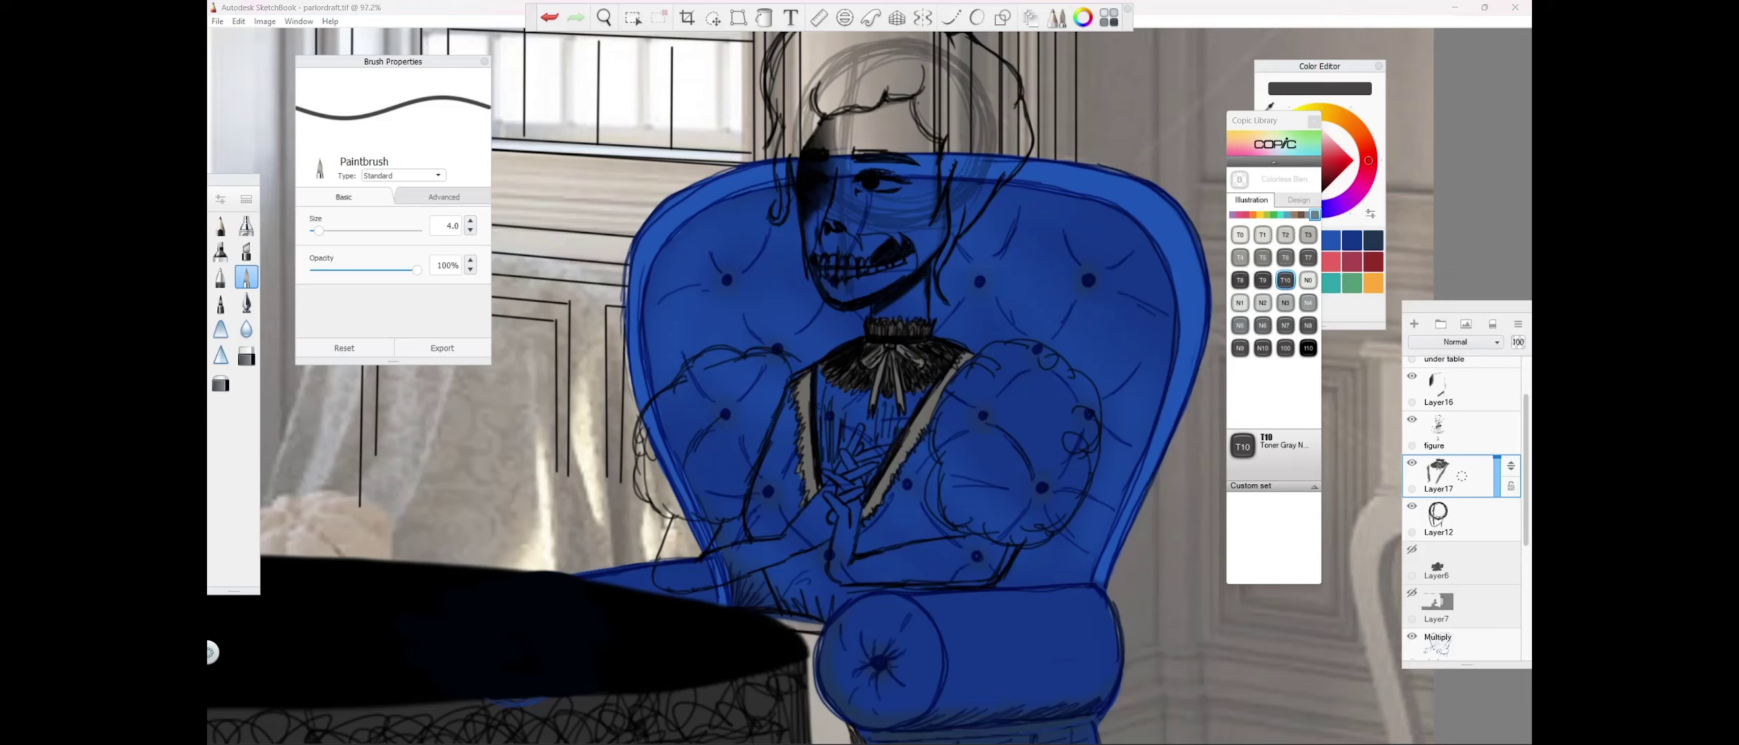
Outline the gloved forearms and clasped hands in Copic 110 Special Black, flood fill them, and close the Copic Library.
mouse_move(674, 519)
mouse_down()
mouse_move(655, 570)
mouse_move(689, 589)
mouse_move(835, 525)
mouse_up()
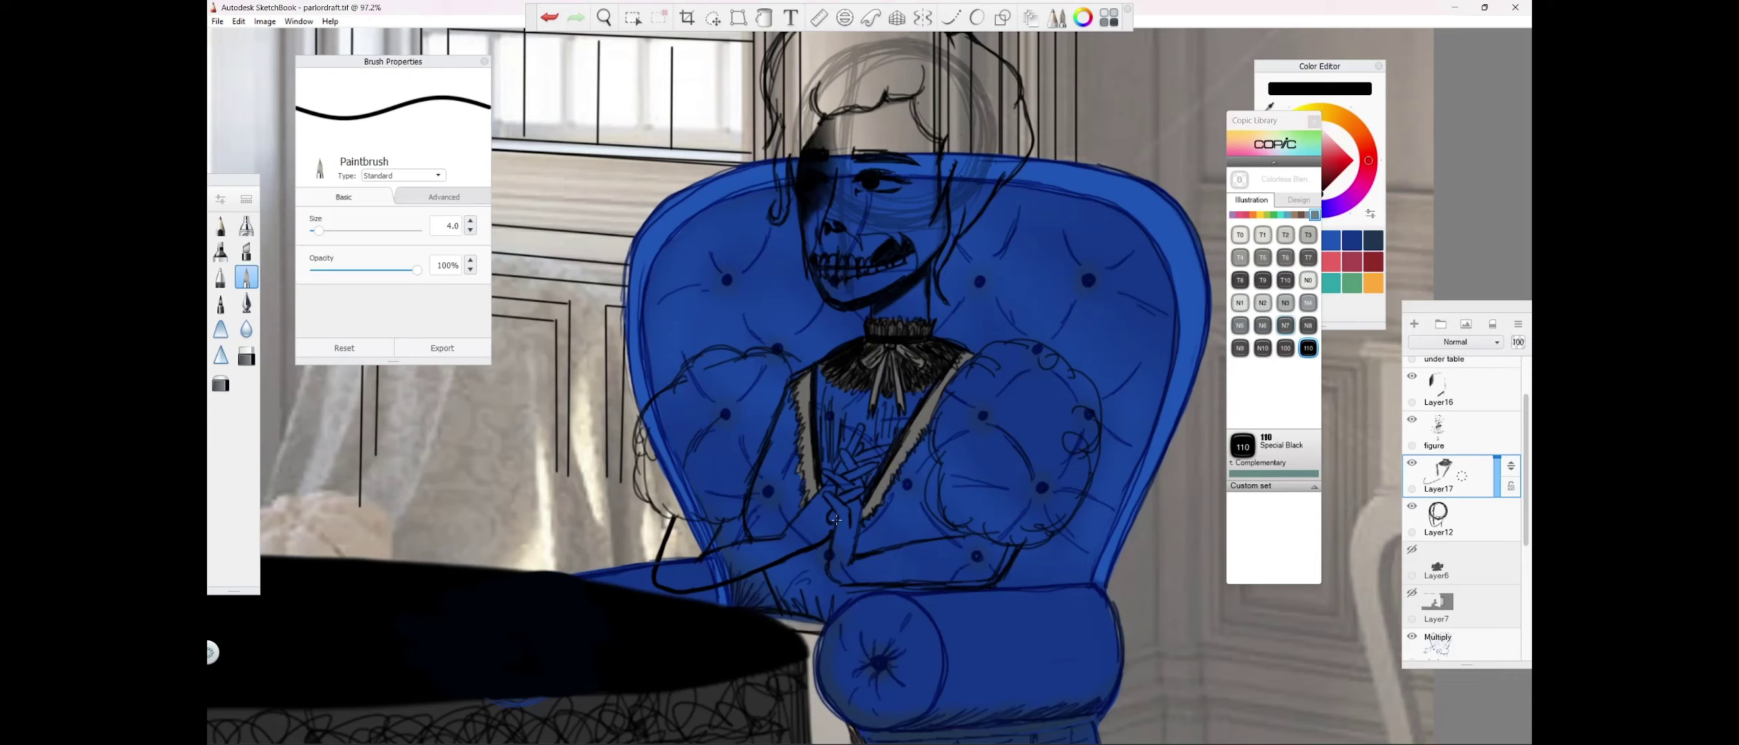
mouse_move(861, 426)
mouse_down()
mouse_move(844, 469)
mouse_move(885, 449)
mouse_move(840, 477)
mouse_move(852, 461)
mouse_move(855, 511)
mouse_move(839, 469)
mouse_move(780, 521)
mouse_move(697, 555)
mouse_move(769, 543)
mouse_move(675, 516)
mouse_up()
mouse_move(831, 532)
mouse_down()
mouse_move(891, 583)
mouse_move(1008, 552)
mouse_move(856, 585)
mouse_move(850, 559)
mouse_move(1013, 546)
mouse_up()
click(765, 18)
click(771, 554)
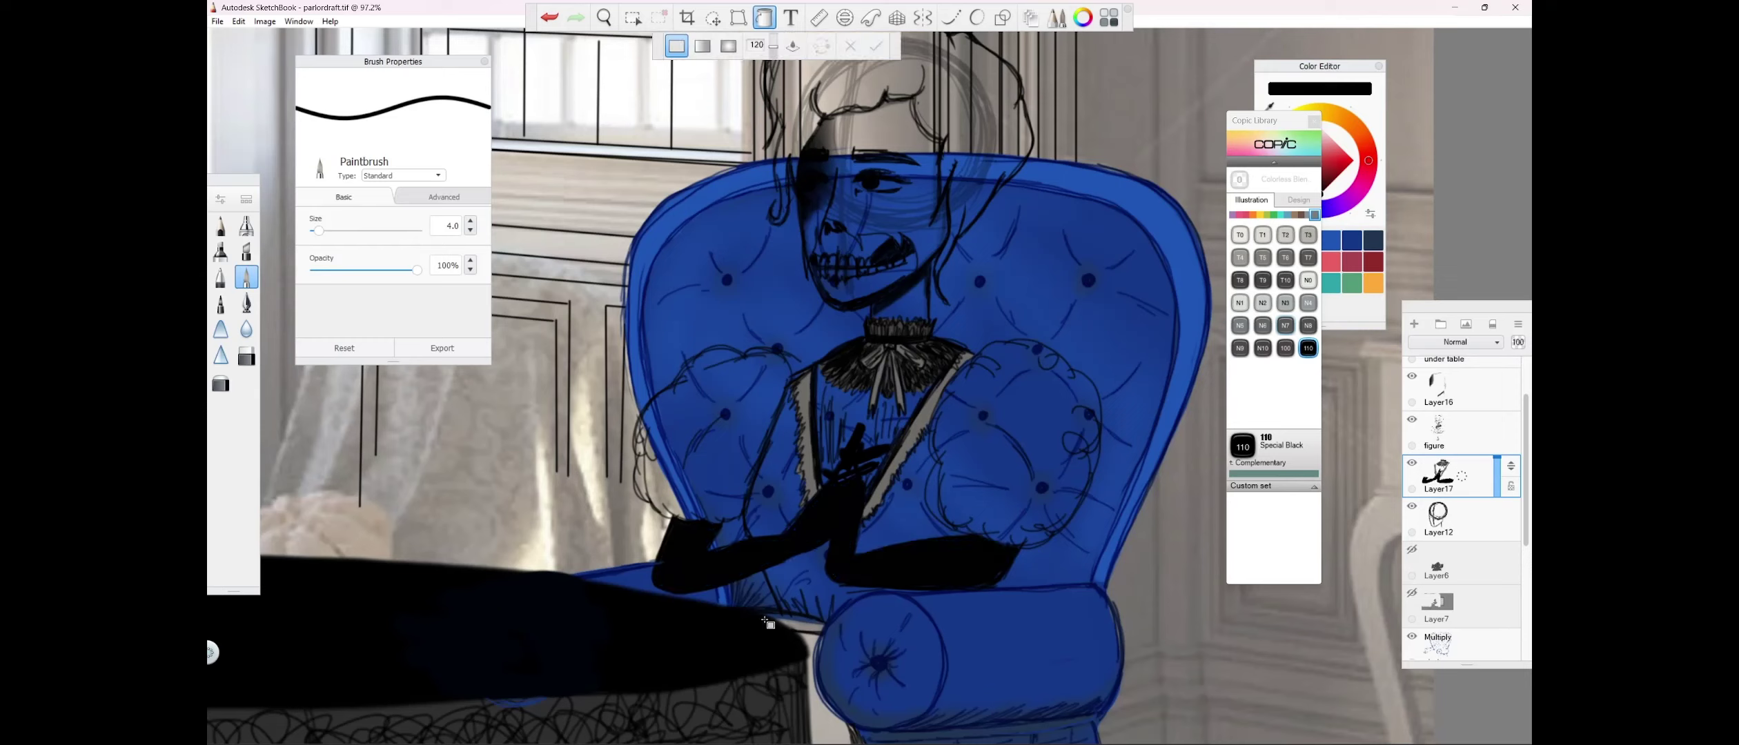
click(763, 18)
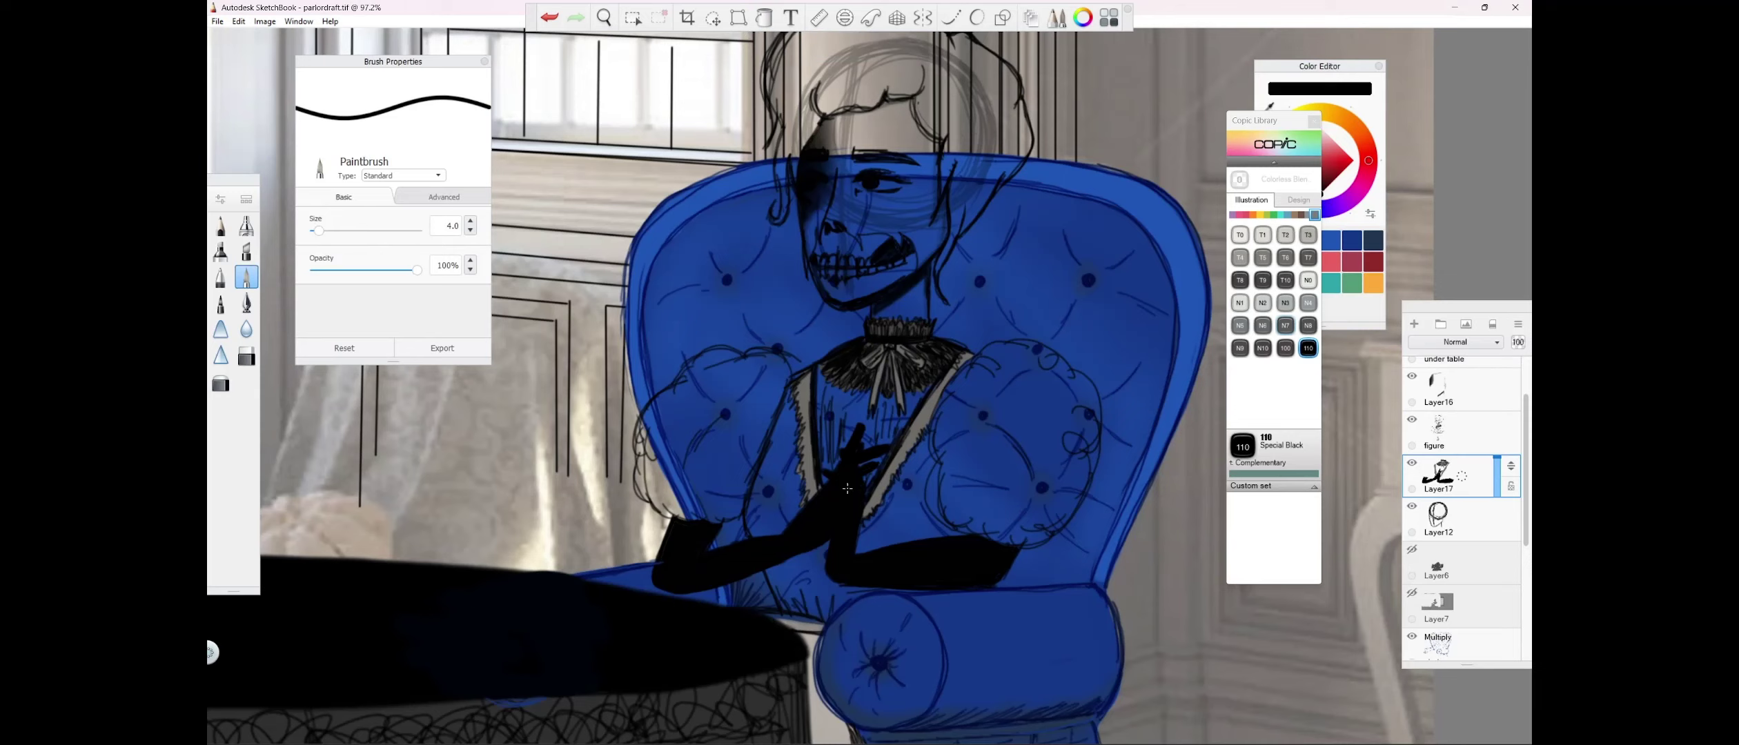
click(1314, 122)
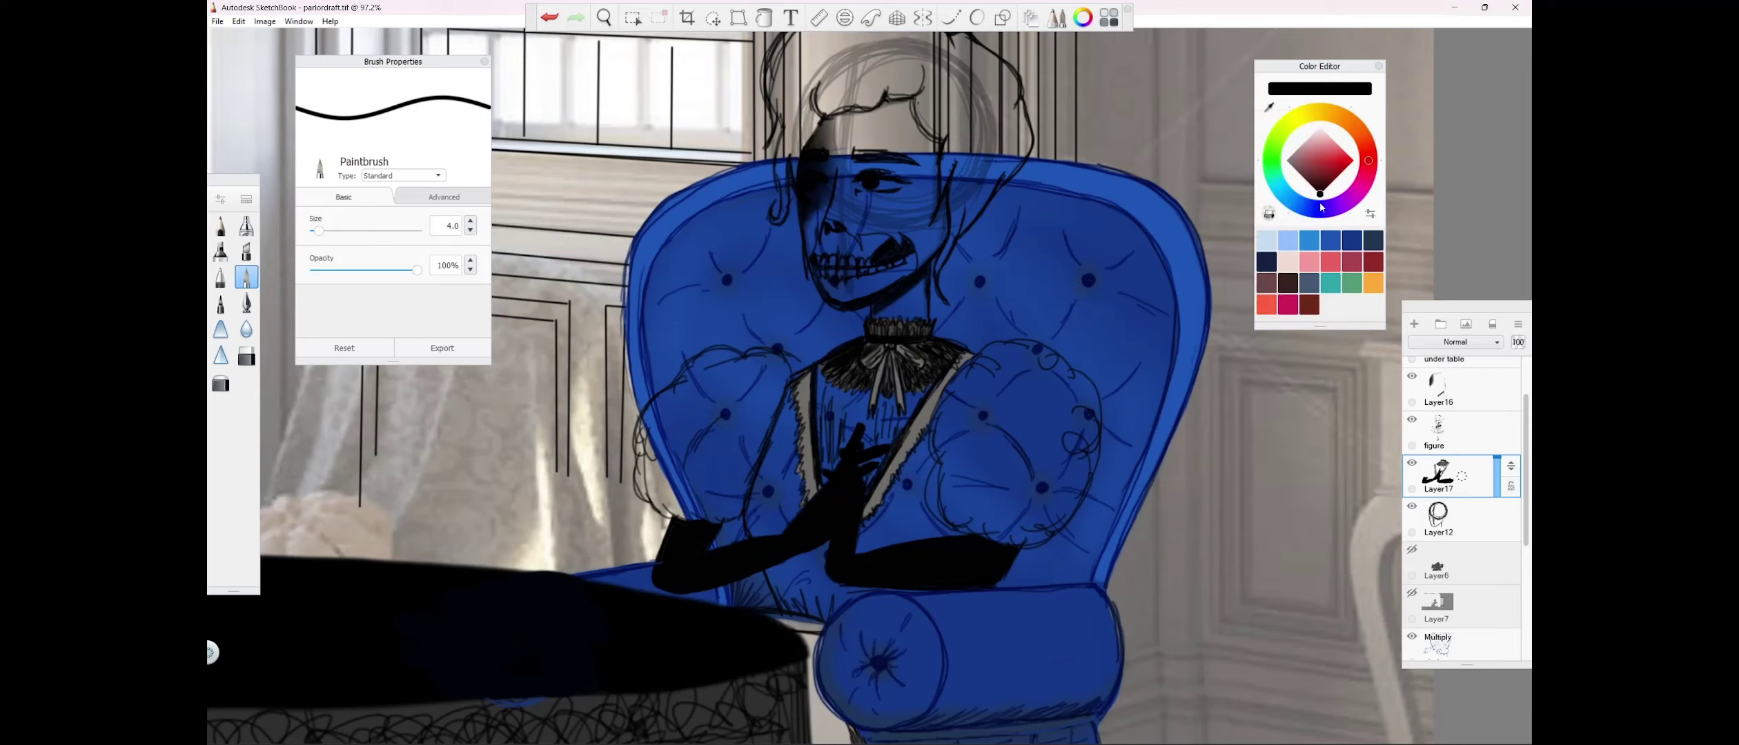
Show the HSL sliders, set the lightness to 5, and flood fill the gloved forearms with that near-black.
click(1370, 214)
drag(1264, 281, 1269, 346)
click(765, 18)
click(750, 556)
click(550, 18)
click(1286, 242)
click(1282, 256)
click(680, 571)
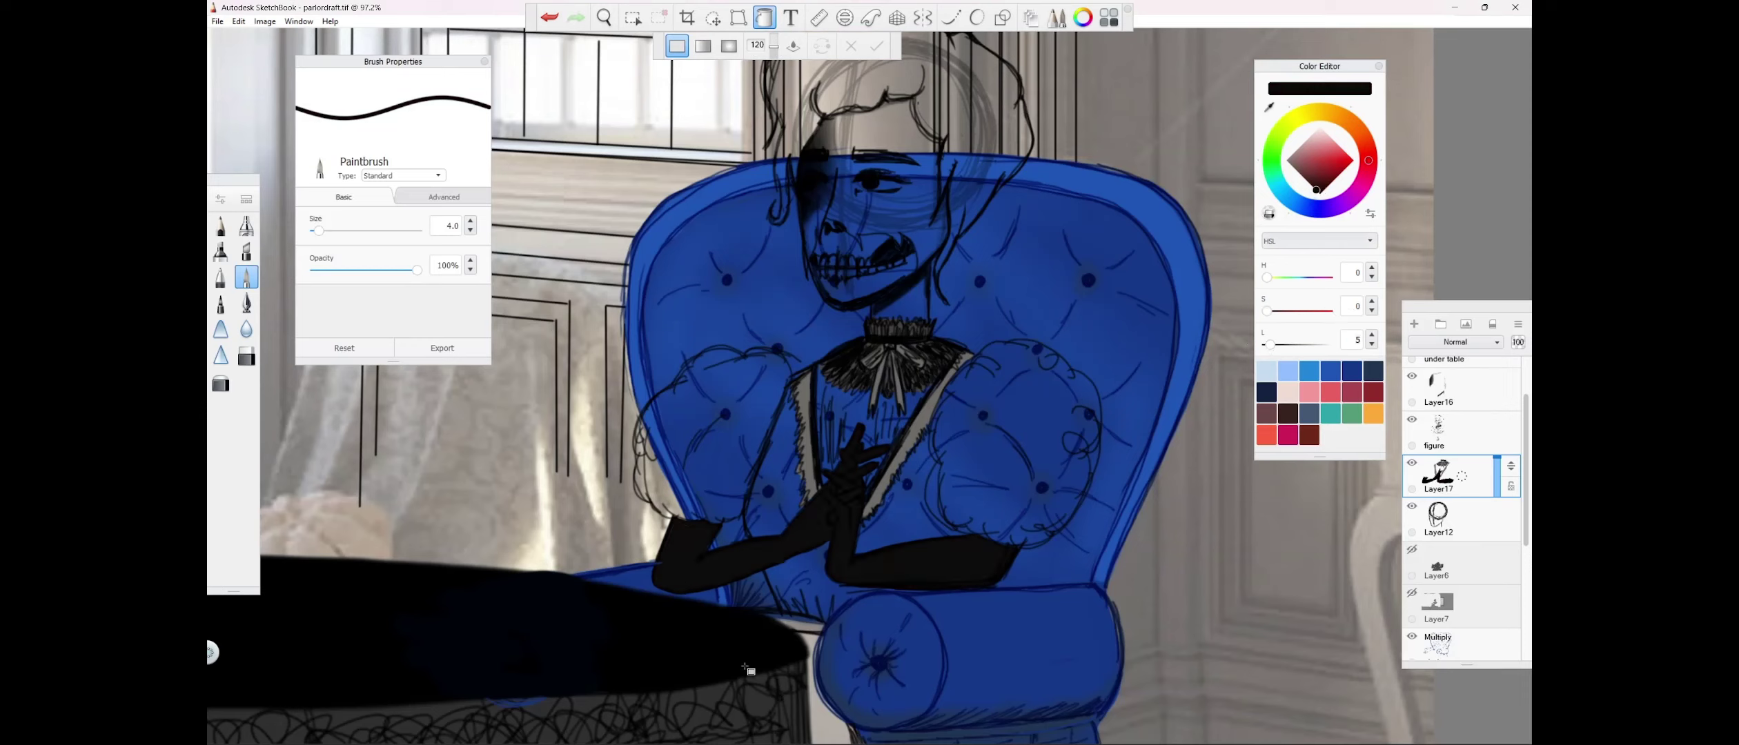
Set the lightness to 15, outline the puffed sleeve nearest the window, and flood fill it.
click(1372, 335)
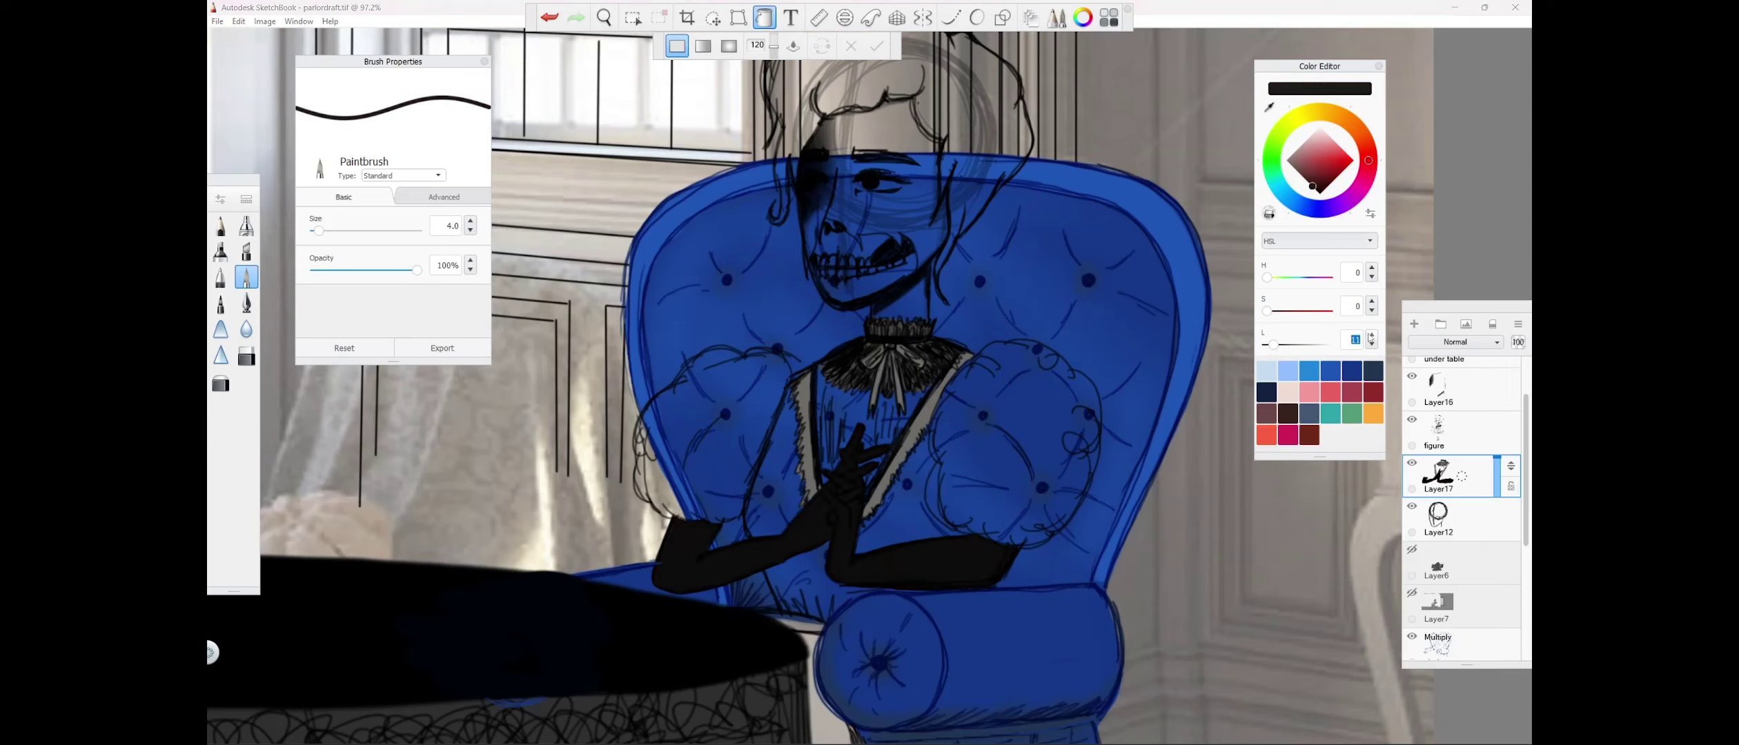
click(765, 17)
mouse_move(641, 418)
mouse_down()
mouse_move(634, 447)
mouse_move(683, 518)
mouse_up()
drag(802, 503, 791, 400)
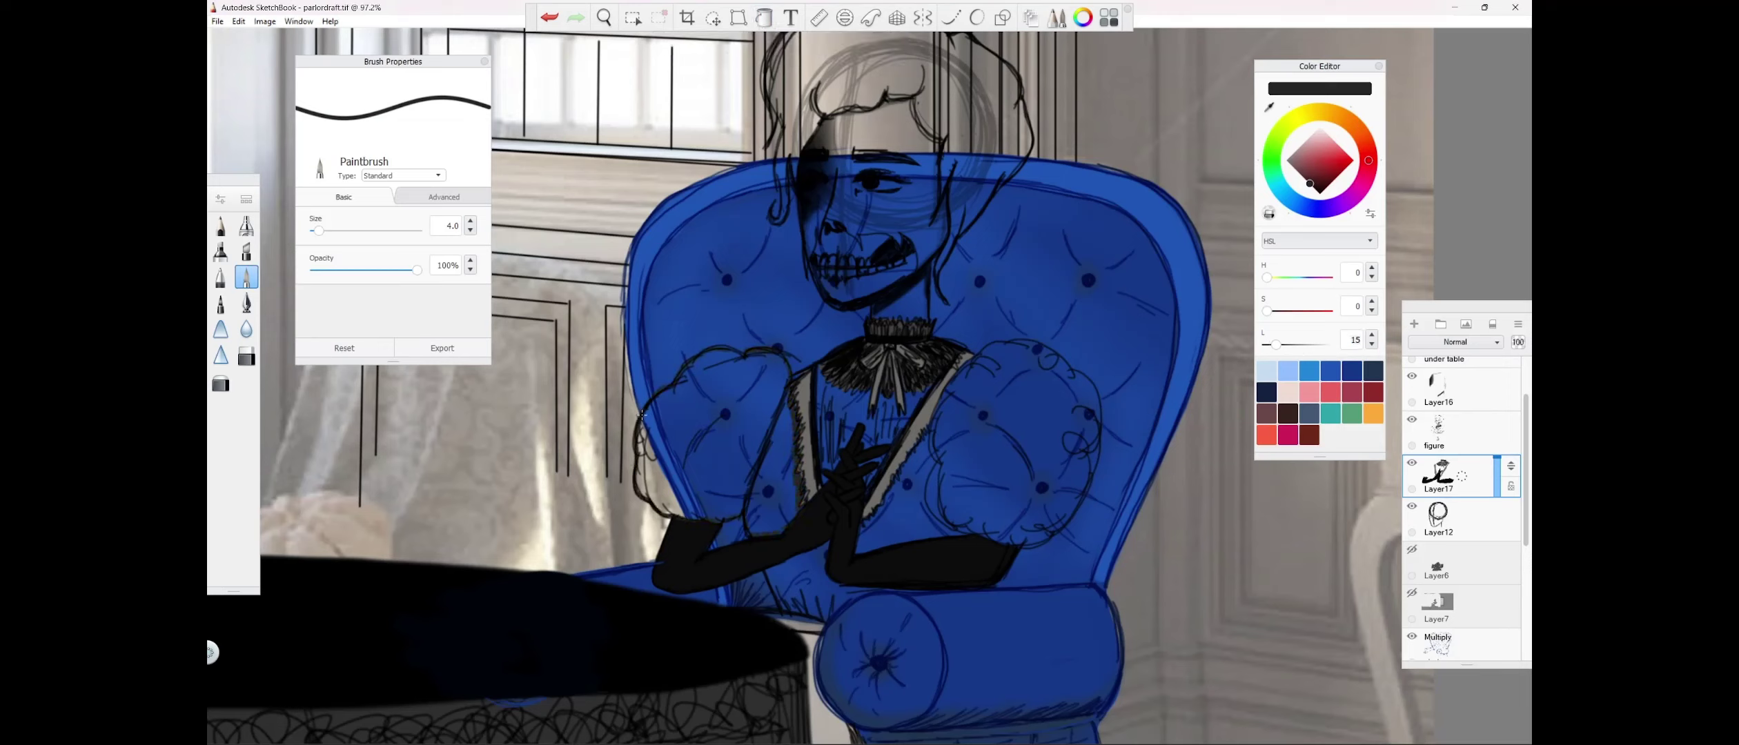
key(ctrl+z)
drag(672, 388, 634, 473)
click(764, 18)
click(721, 428)
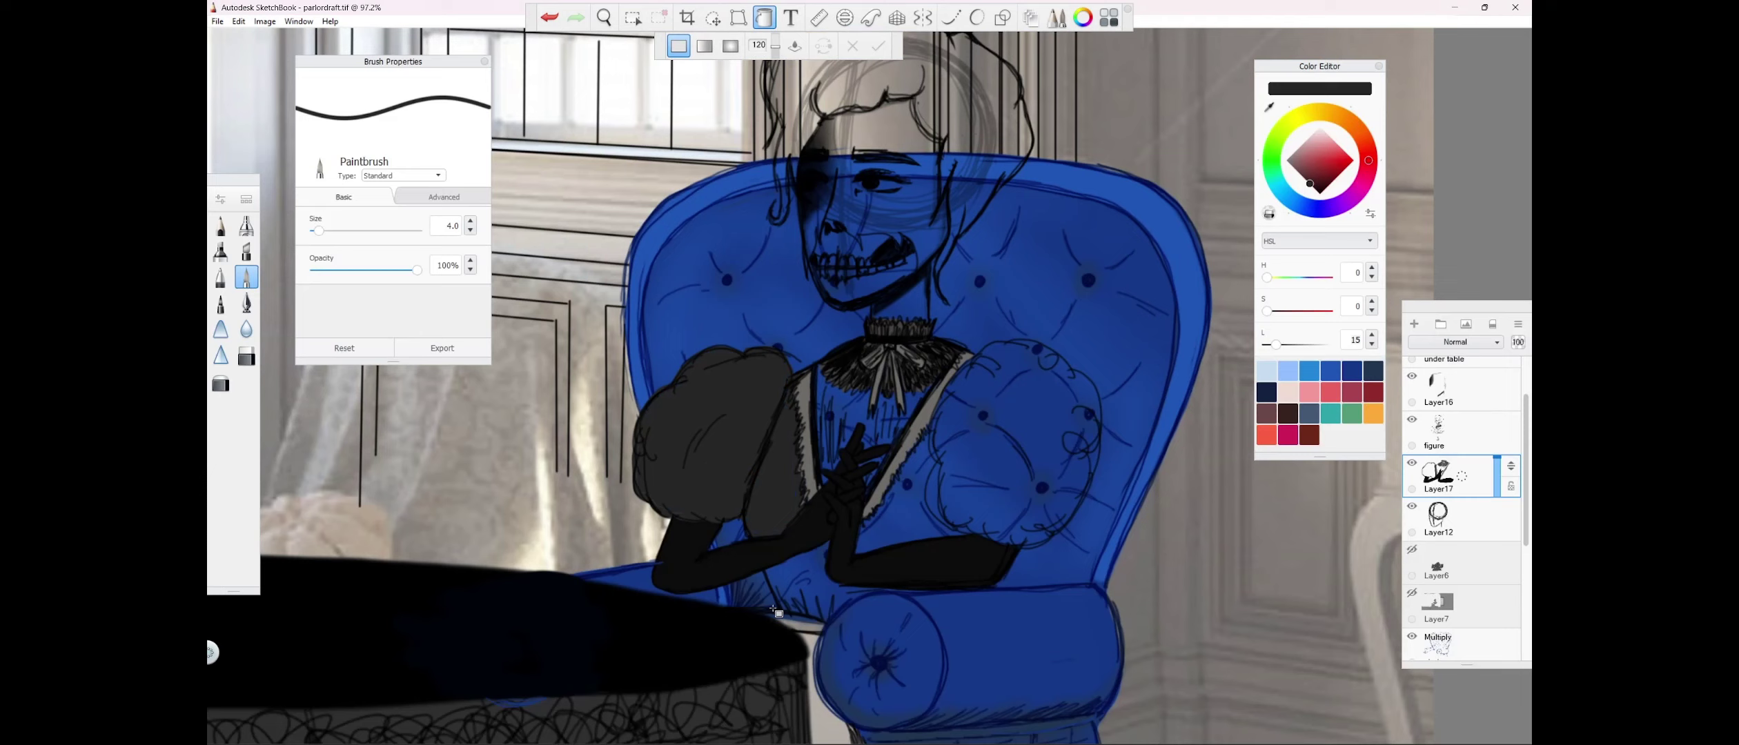
Refill the puffed sleeve with a dark gray of lightness 10, using a fill tolerance of 51.
click(1371, 344)
click(700, 422)
key(ctrl+z)
drag(775, 46, 775, 54)
click(679, 476)
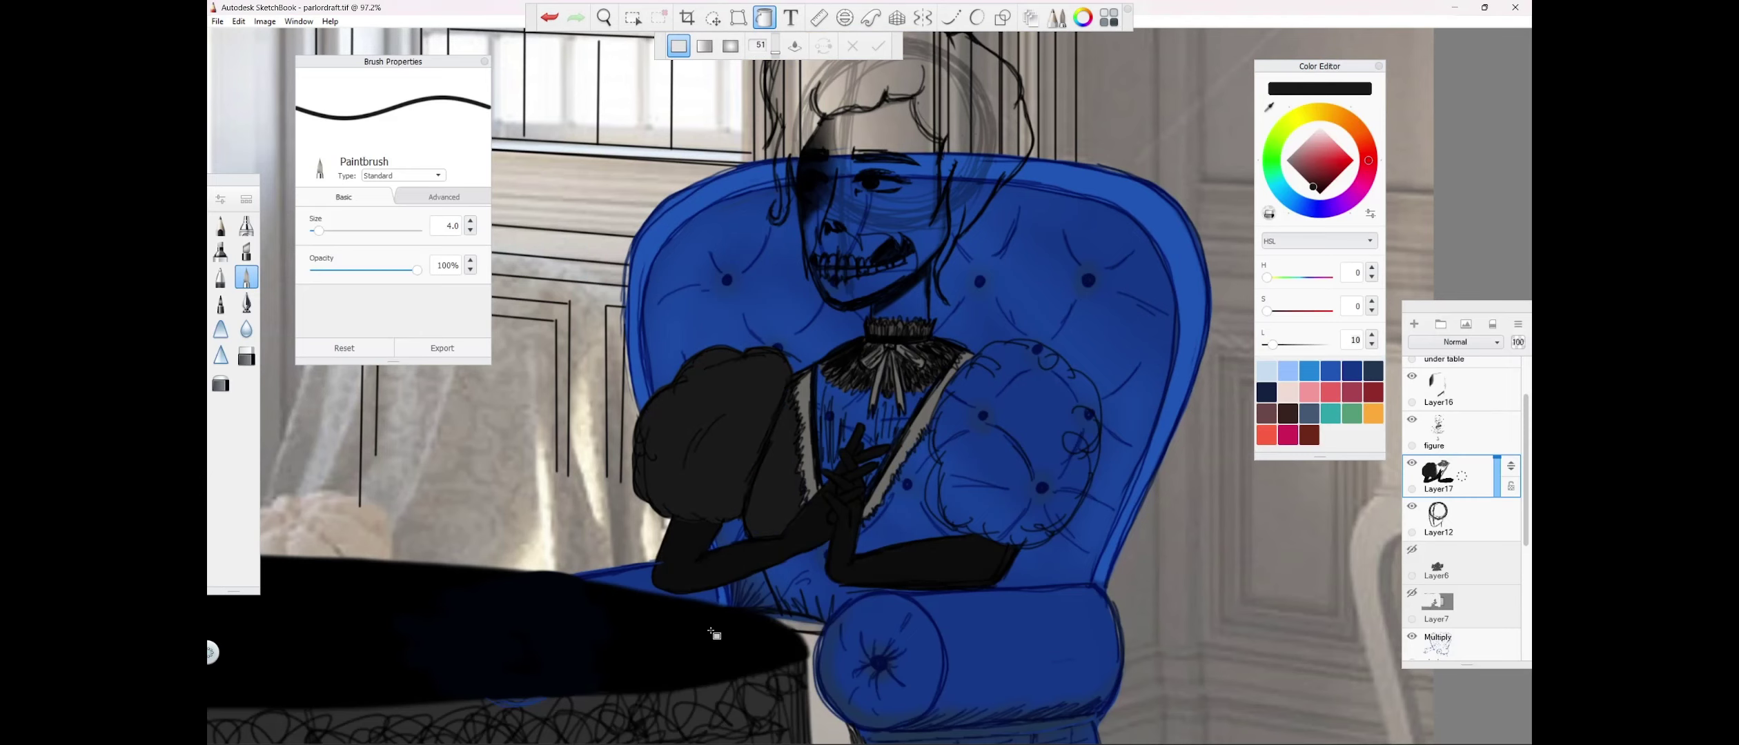
click(764, 18)
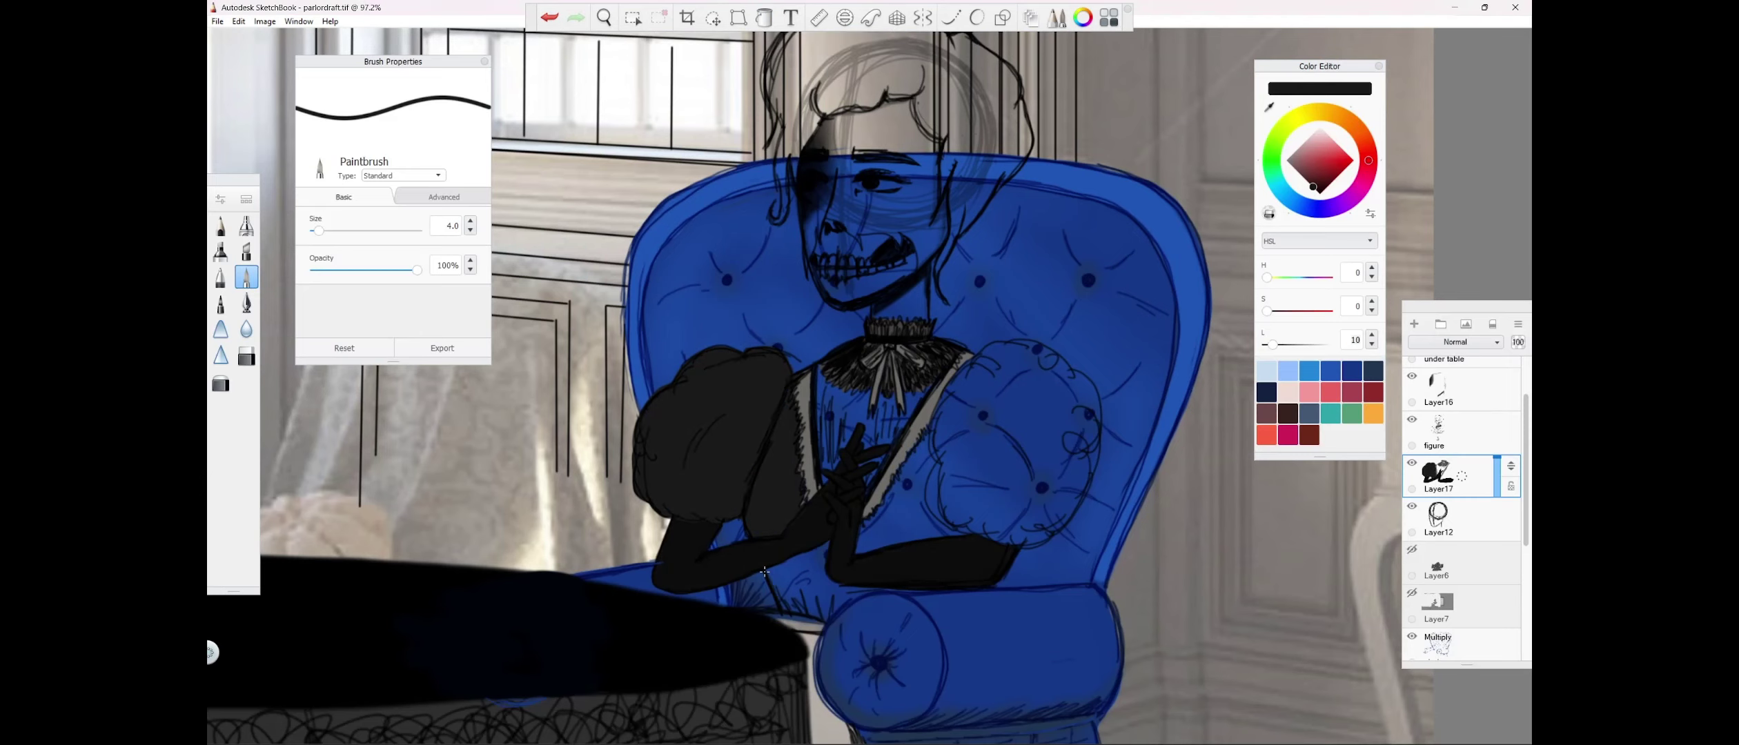
Outline the skirt between the table and the chair's armrest, and flood fill it with the dark gray.
key(space)
drag(714, 498, 725, 387)
drag(745, 479, 637, 435)
drag(833, 601, 871, 711)
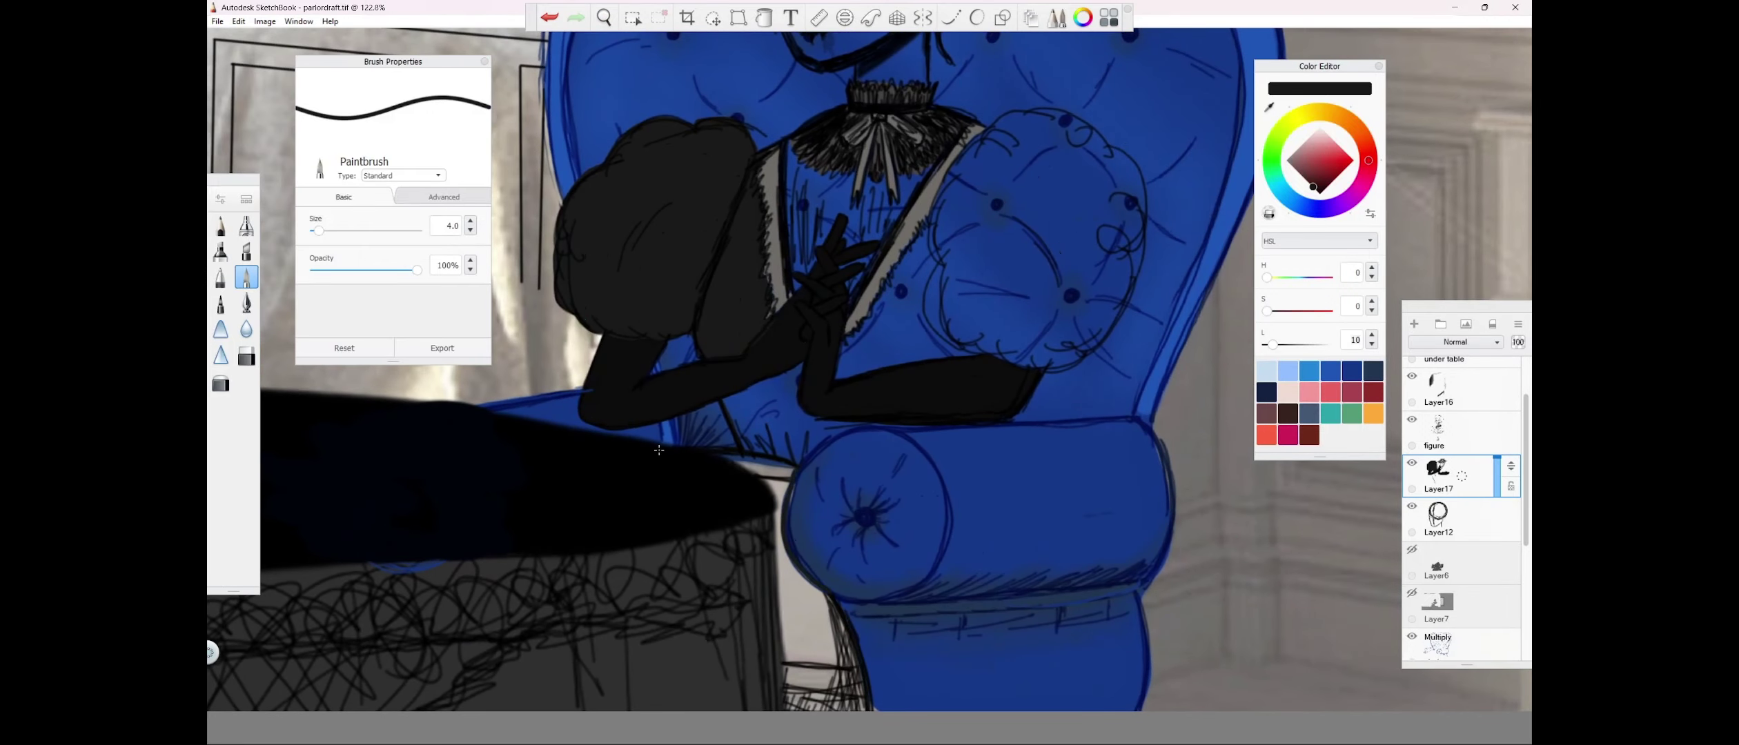
drag(726, 456, 795, 468)
click(763, 18)
click(787, 682)
key(ctrl+z)
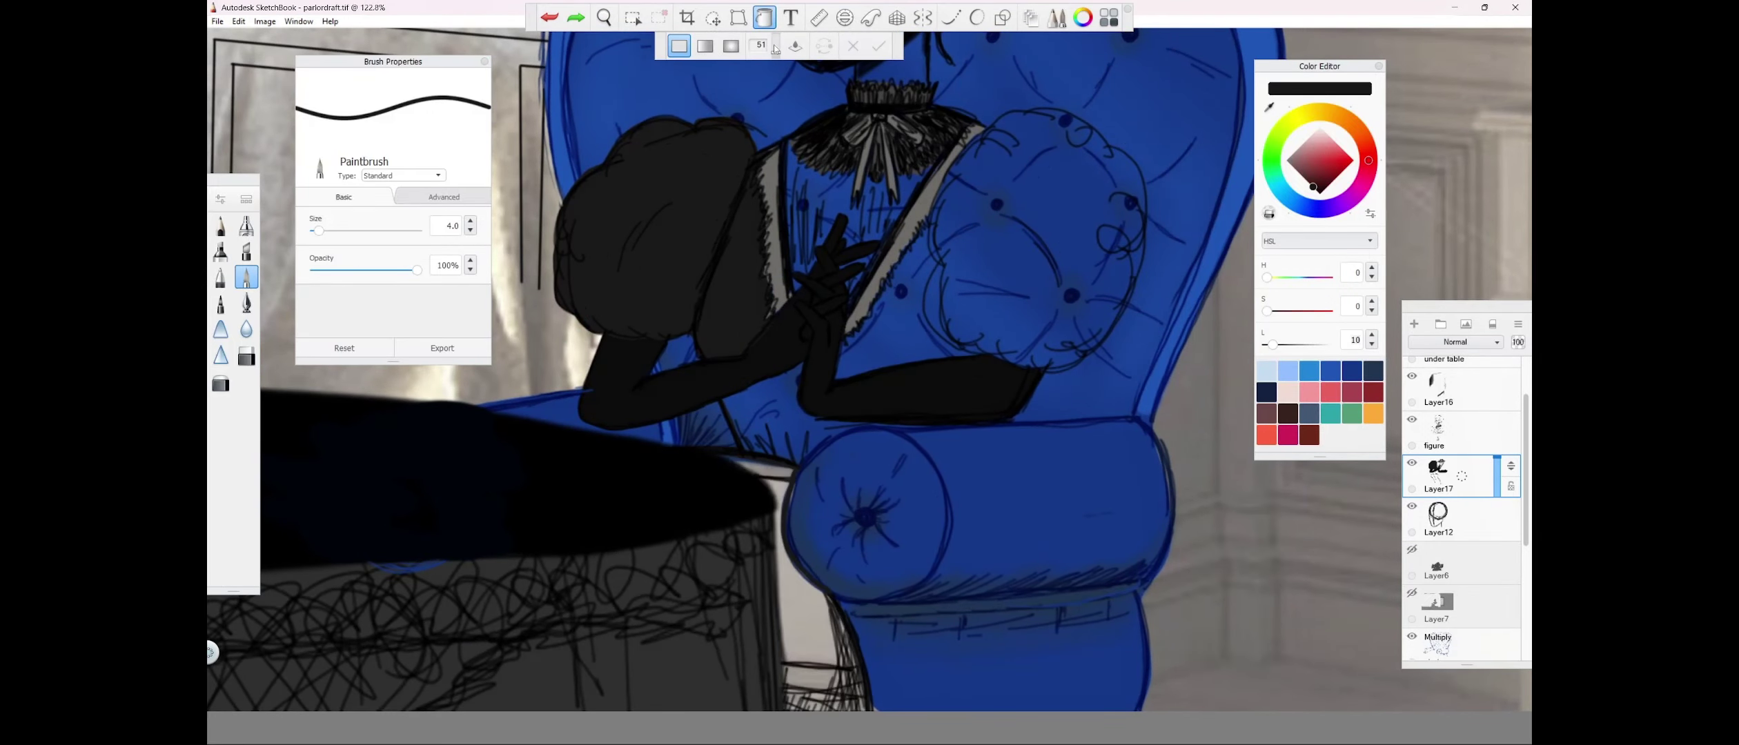
click(803, 629)
click(762, 20)
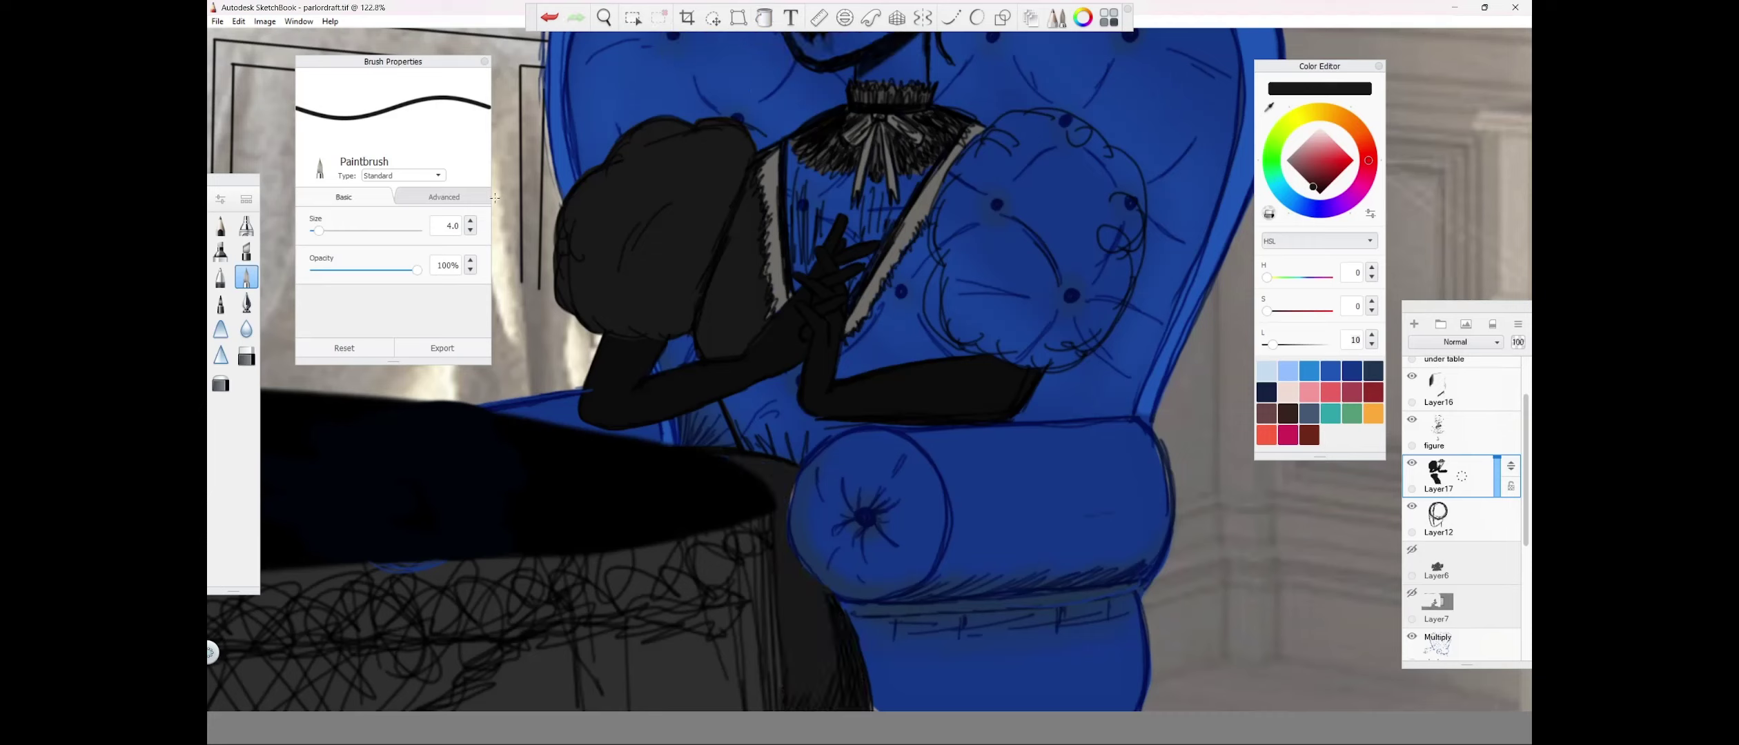
Outline the second puffed sleeve and the lower bodice, and flood fill them with the same dark gray.
mouse_move(721, 400)
mouse_down()
mouse_move(801, 366)
mouse_move(814, 419)
mouse_move(861, 424)
mouse_up()
mouse_move(845, 341)
mouse_down()
mouse_move(988, 129)
mouse_move(1129, 162)
mouse_move(1053, 369)
mouse_move(926, 320)
mouse_move(950, 188)
mouse_up()
drag(928, 280, 944, 333)
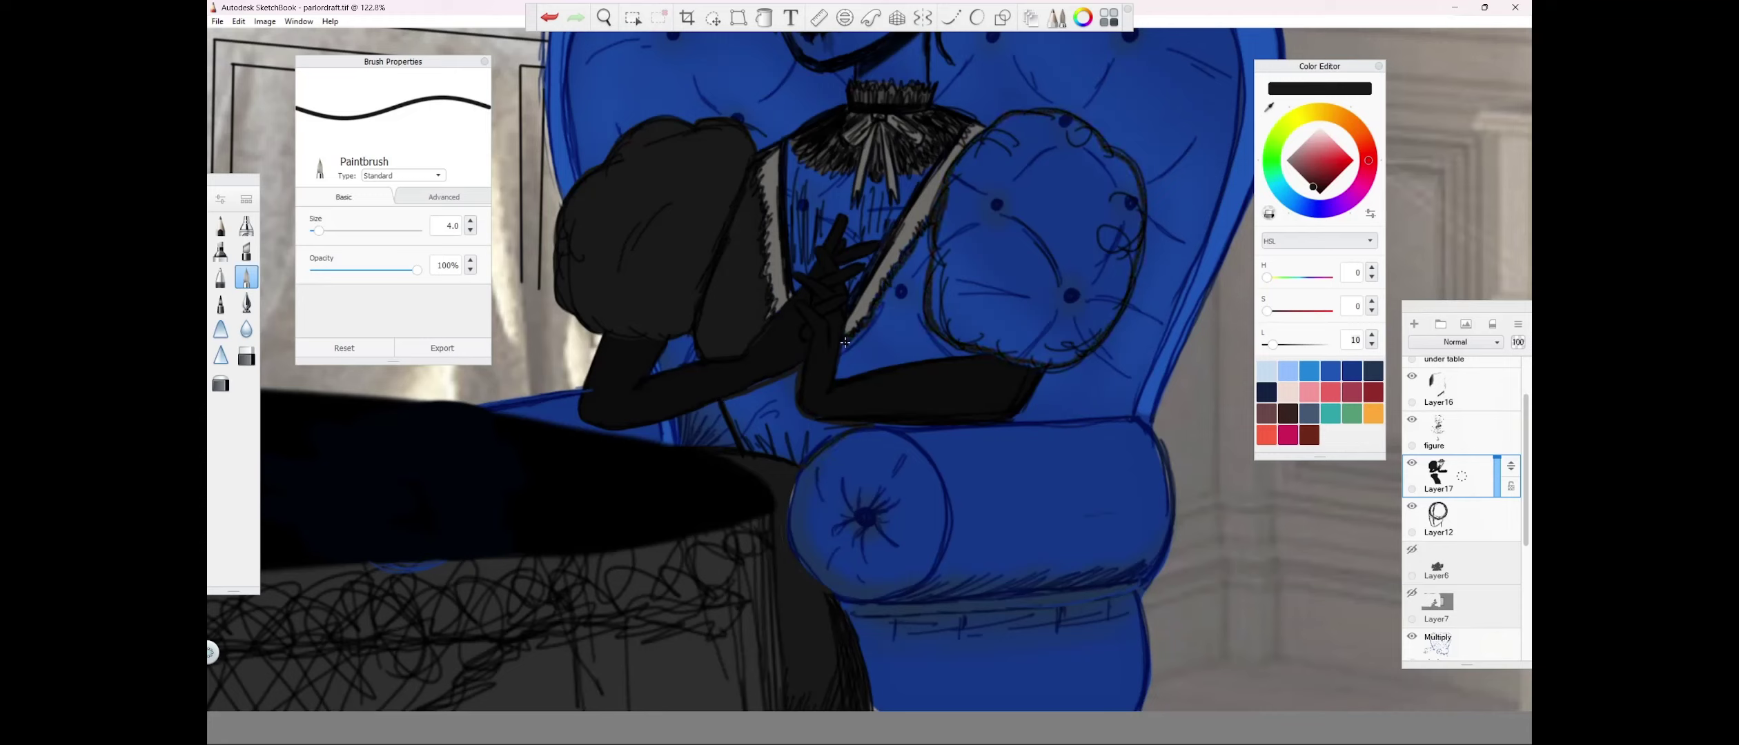
click(764, 18)
click(993, 259)
click(885, 334)
click(762, 435)
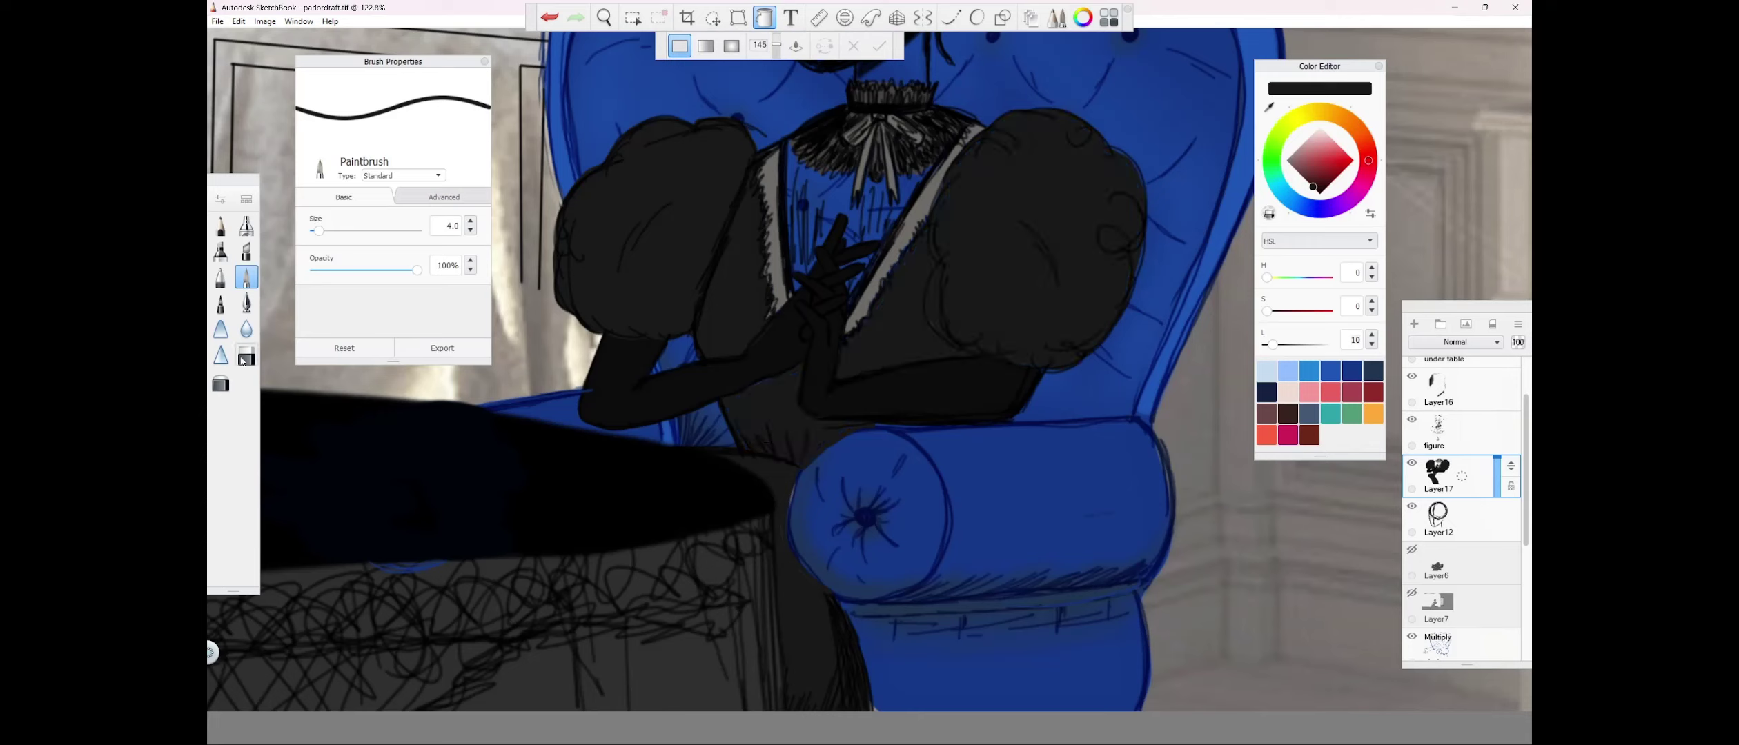
Clean the skirt fill's edge along the armrest with the Hard Eraser and touch up the gap beneath the second puffed sleeve.
click(246, 356)
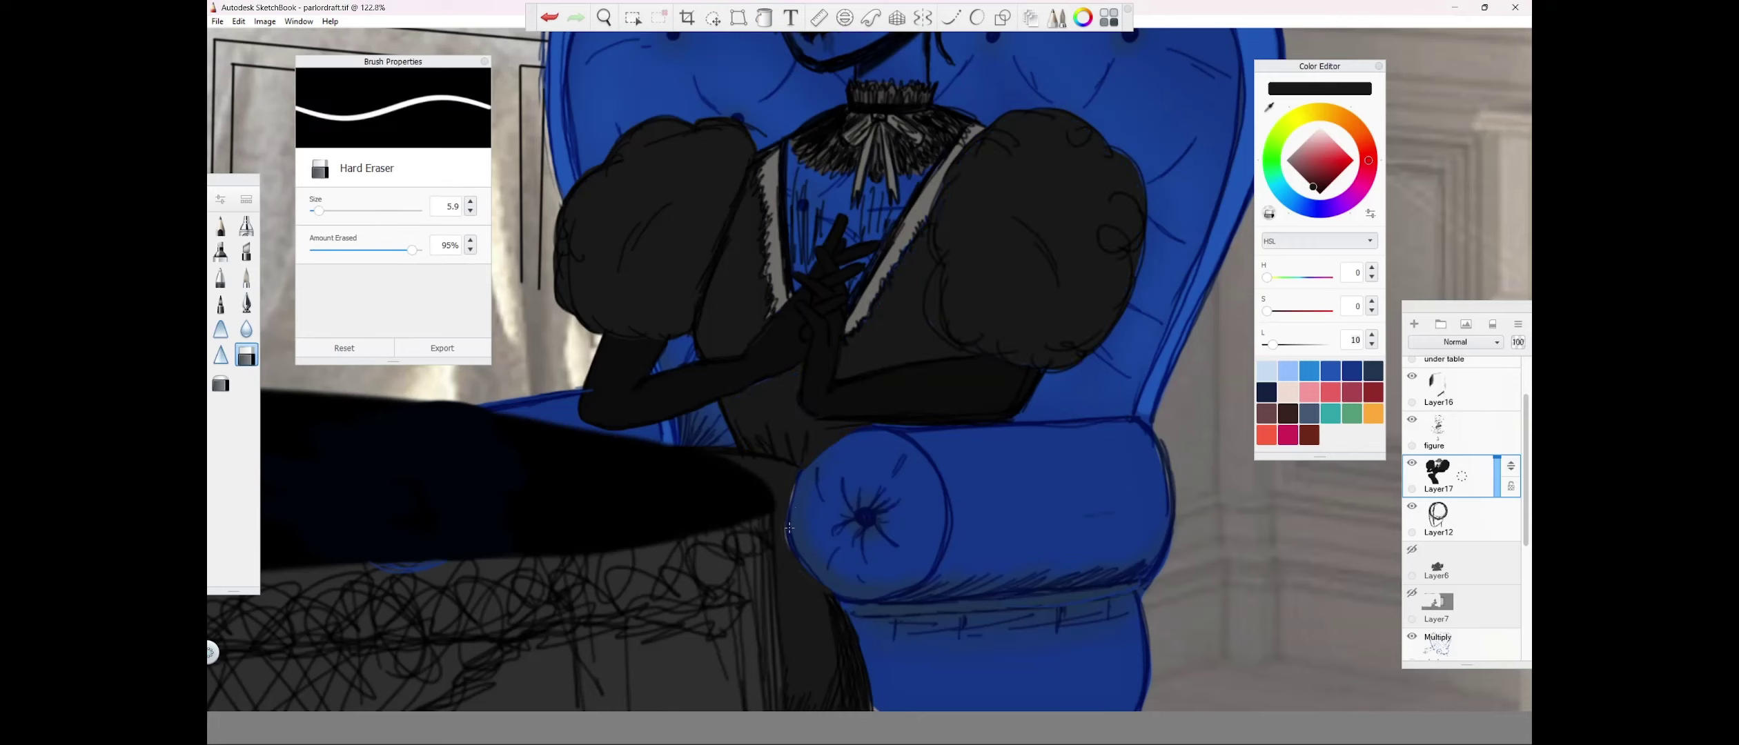
mouse_move(1497, 459)
mouse_down()
mouse_move(1497, 475)
mouse_move(1495, 452)
mouse_up()
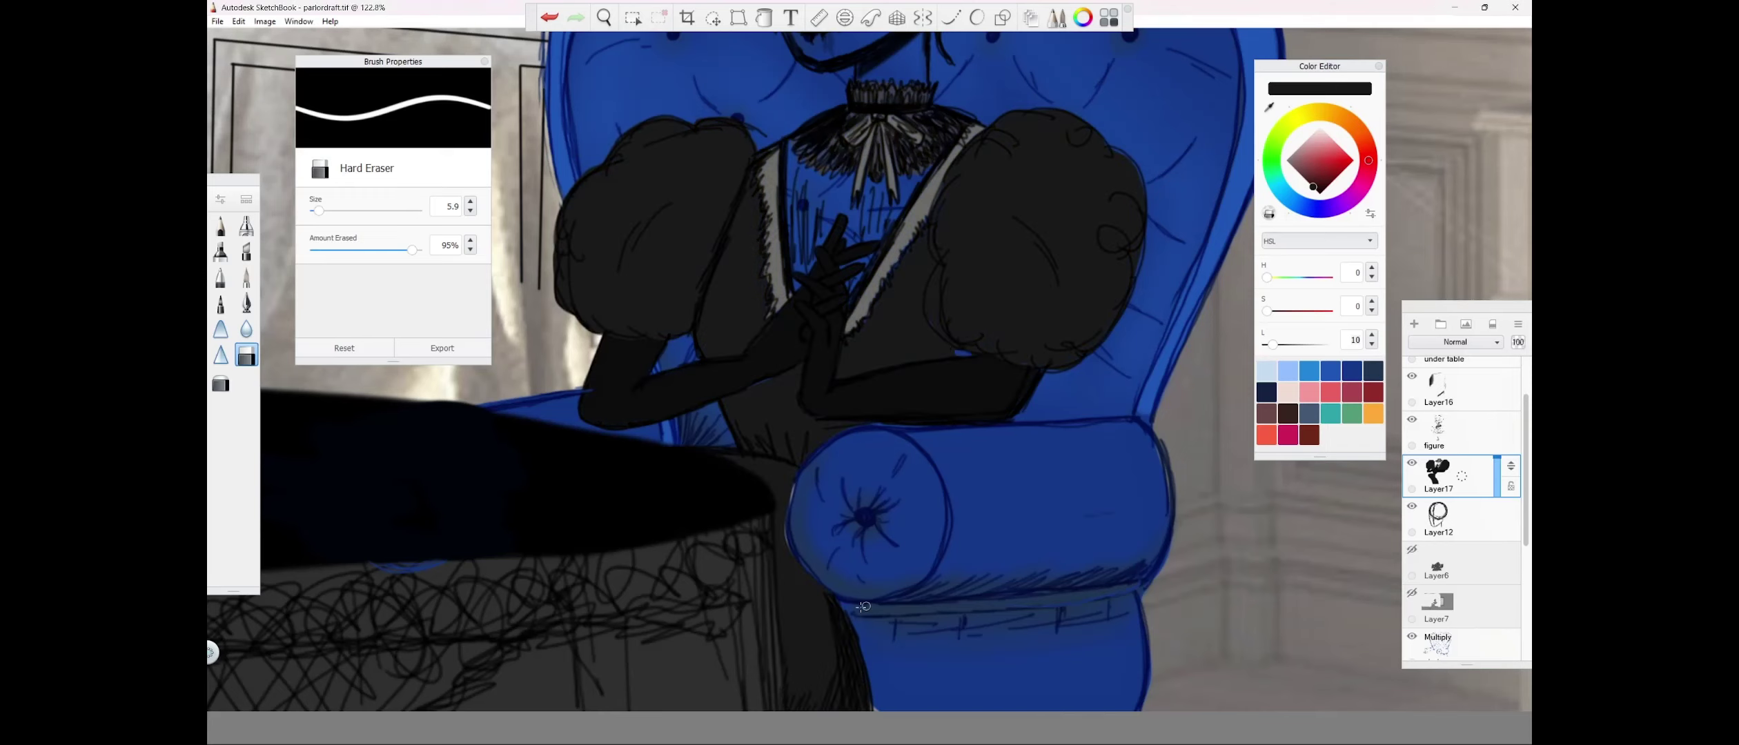
key(e)
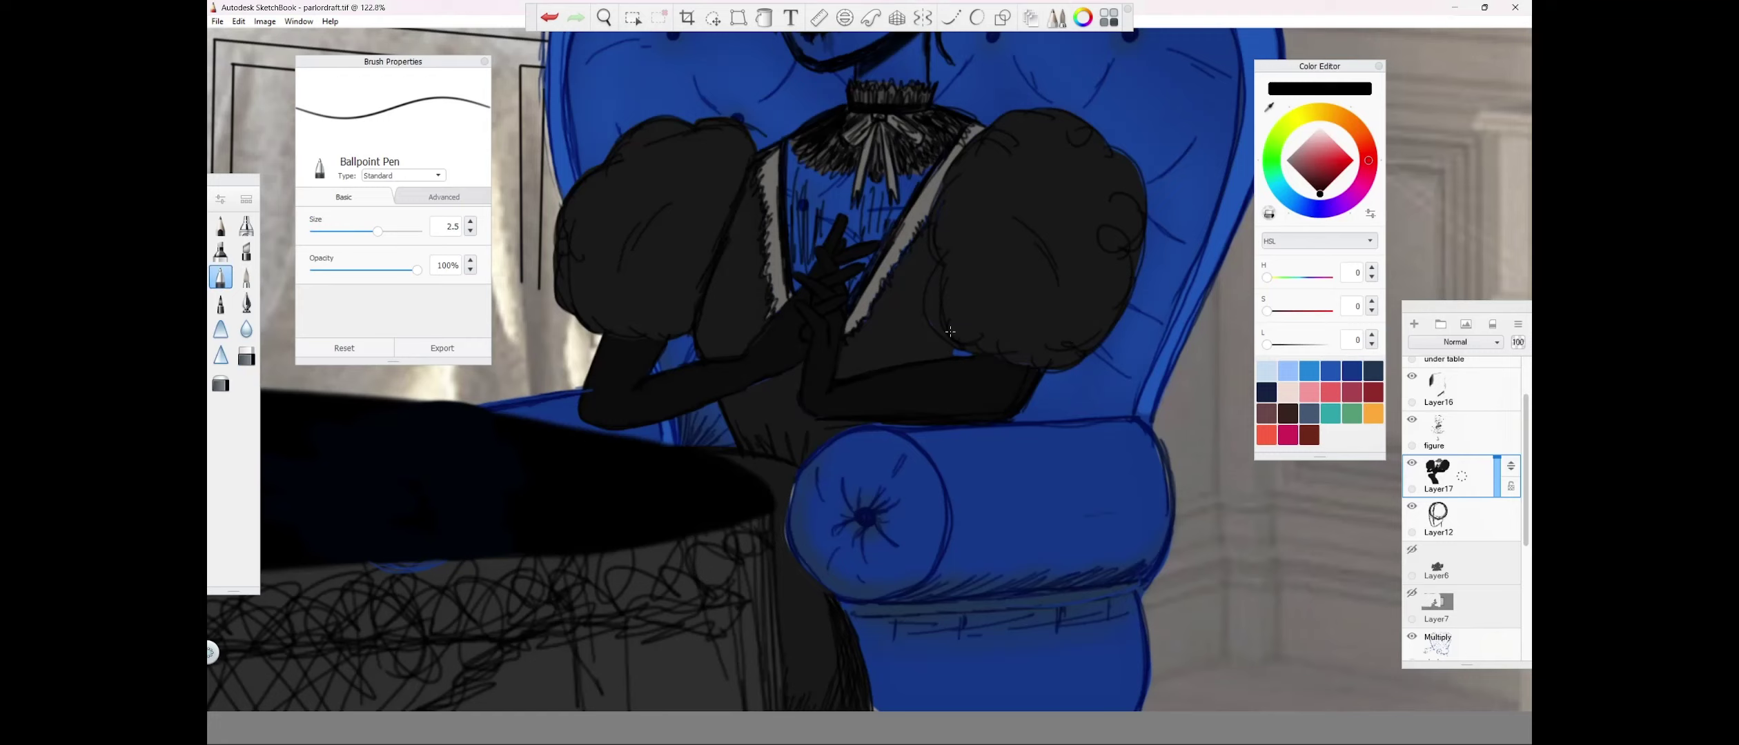
key(ctrl+z)
mouse_move(955, 347)
mouse_down()
mouse_move(946, 375)
mouse_move(965, 356)
mouse_up()
right_click(955, 349)
Set the lightness to 7, outline the blouse front between the lapels with the Paintbrush, and flood fill it.
click(1371, 336)
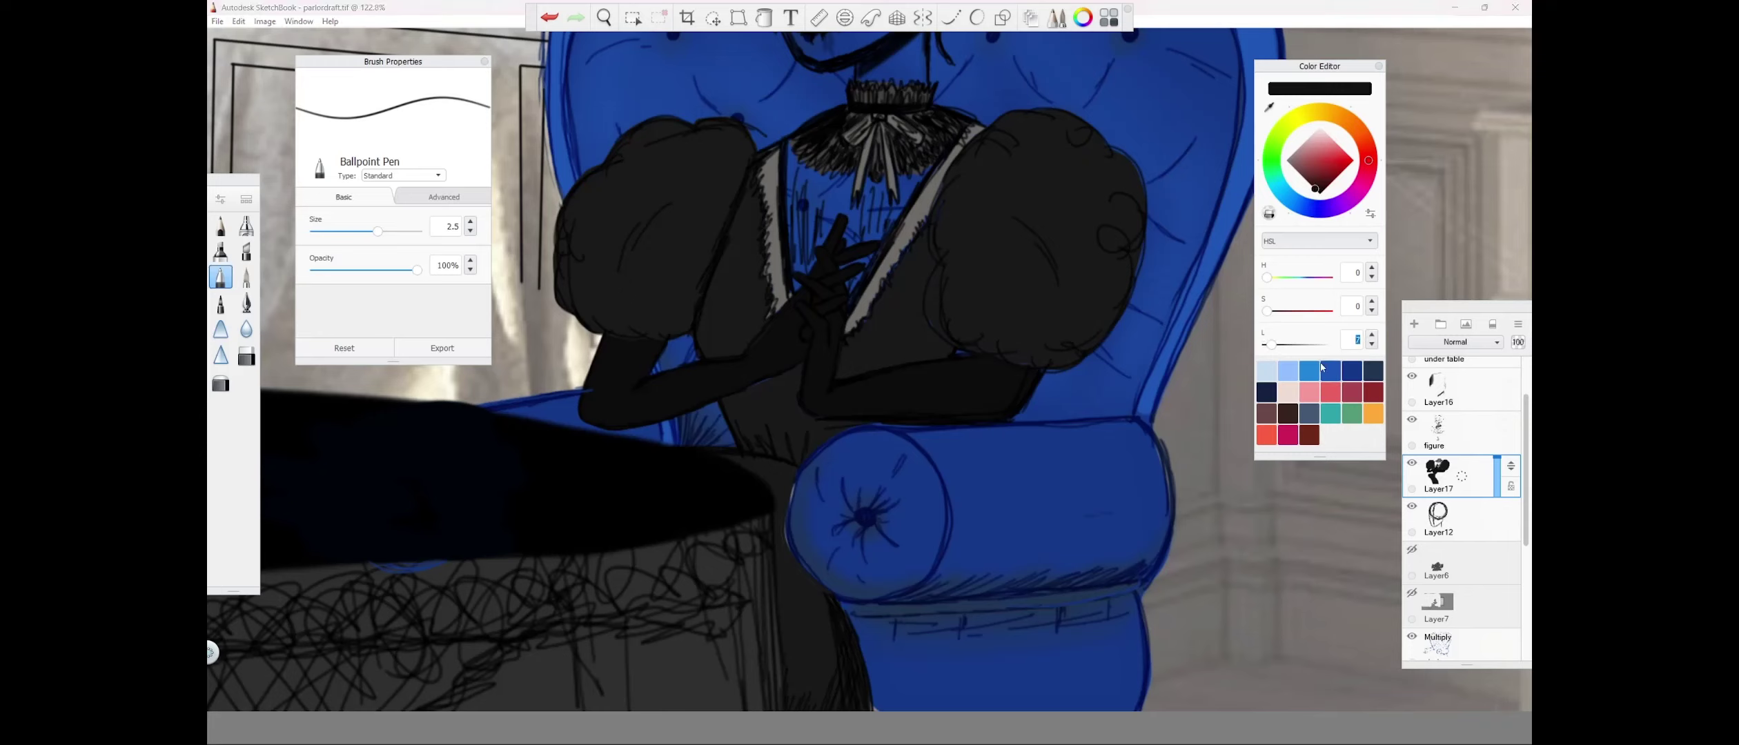
click(245, 277)
drag(790, 141, 790, 256)
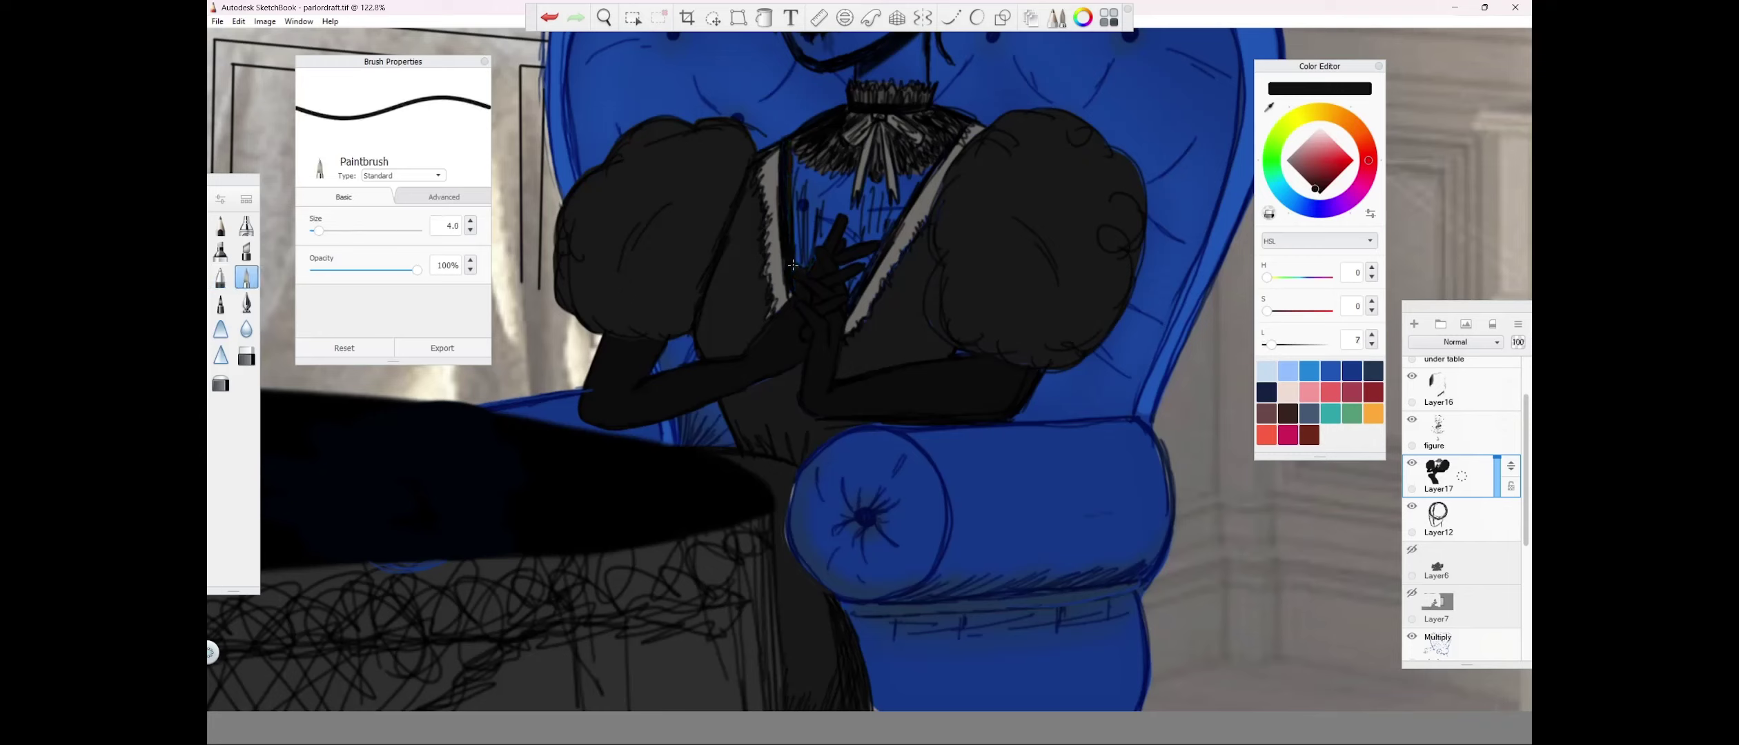
mouse_move(792, 151)
mouse_down()
mouse_move(800, 169)
mouse_move(896, 176)
mouse_move(884, 236)
mouse_up()
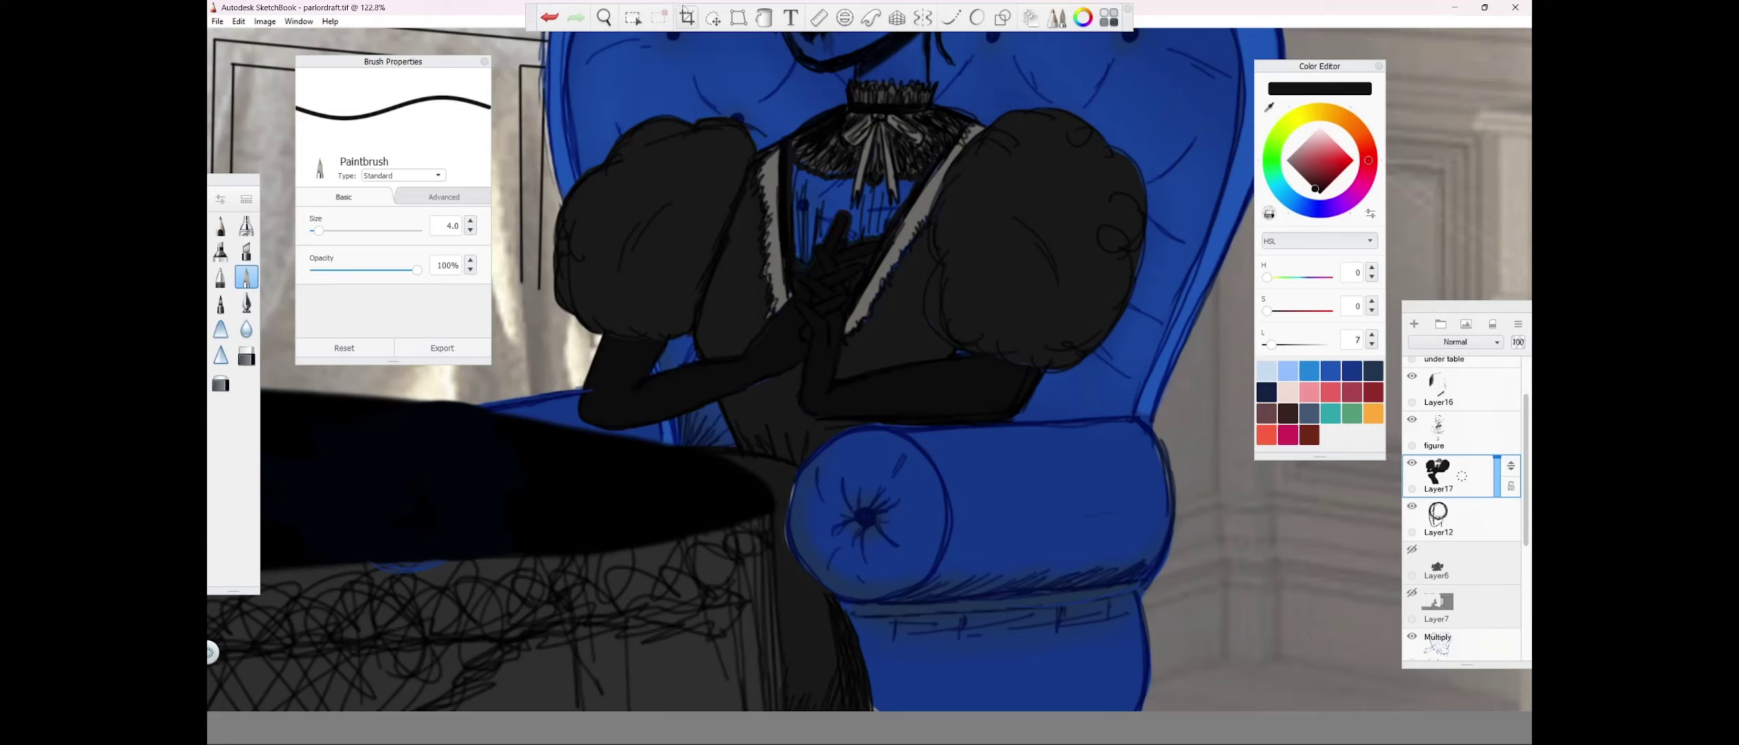
key(f)
click(799, 172)
key(b)
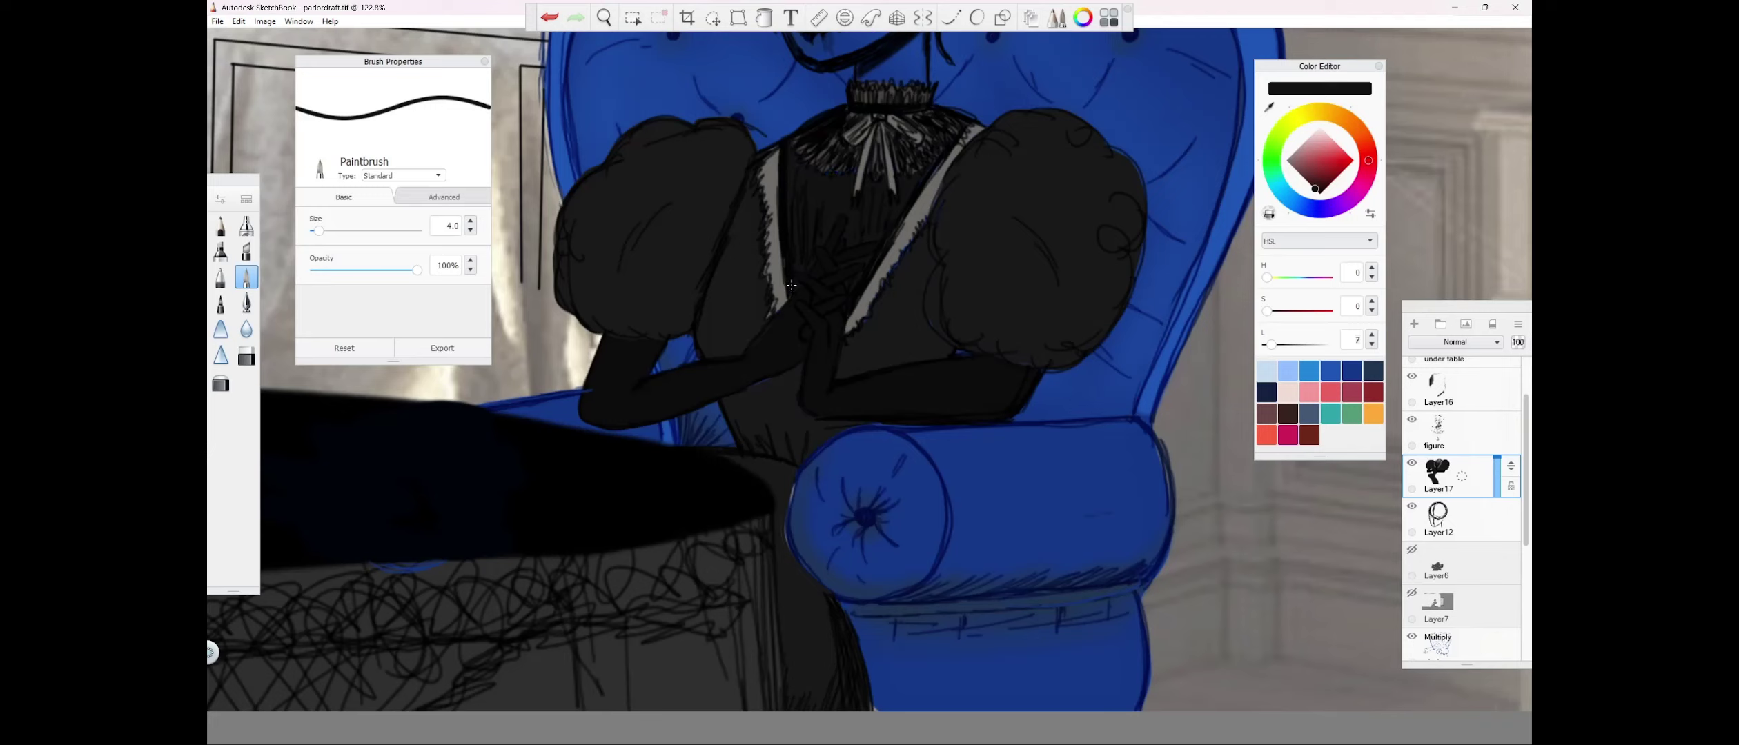
Sample the light gray of the lapel trim and paint over the ragged edges of both trims with the Paintbrush.
click(221, 276)
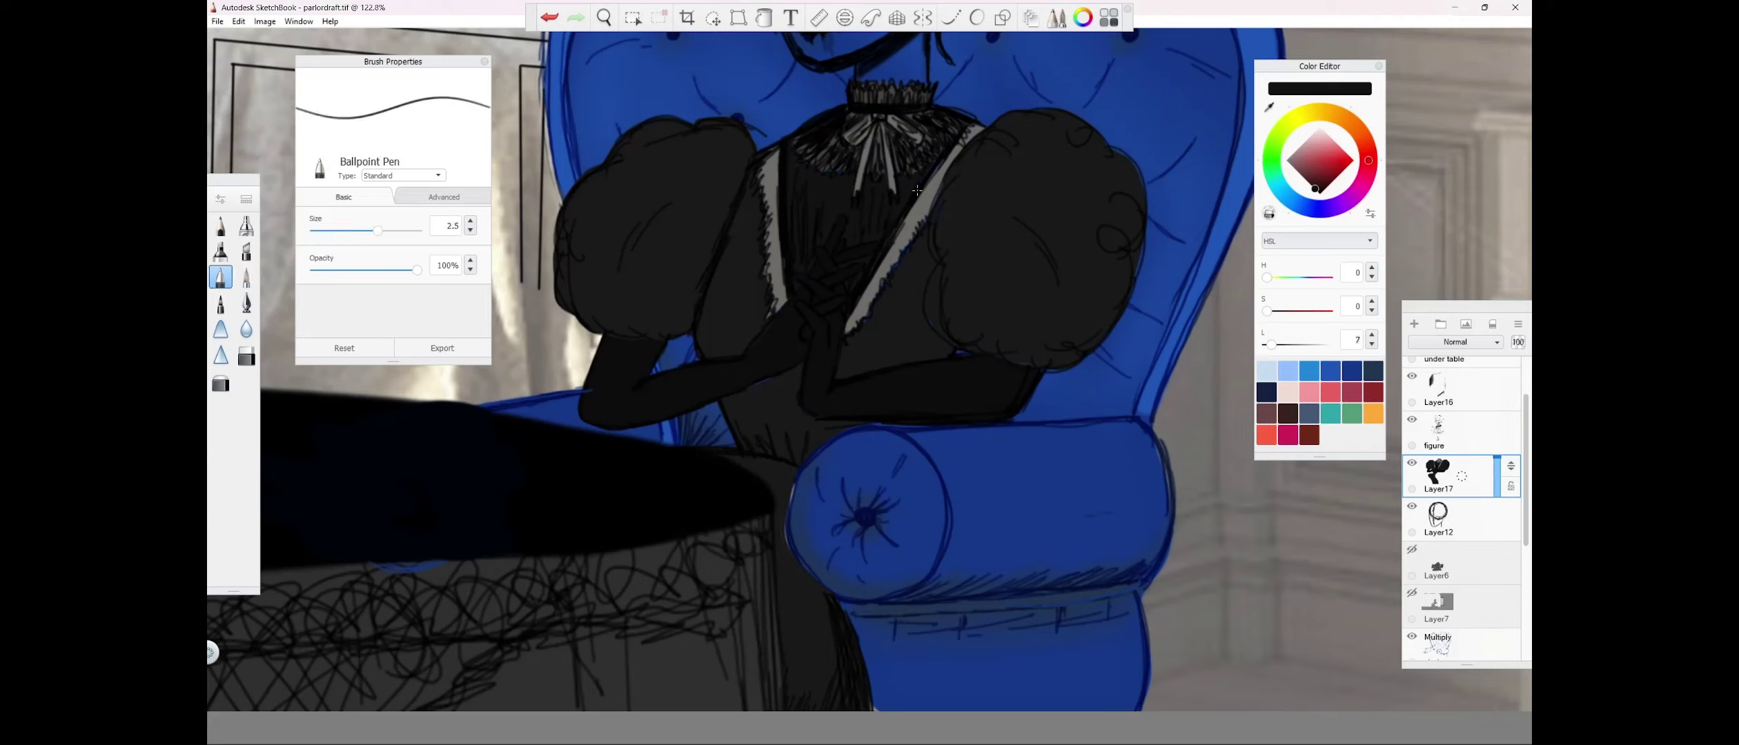
click(1269, 109)
click(925, 207)
click(246, 277)
drag(896, 264, 886, 282)
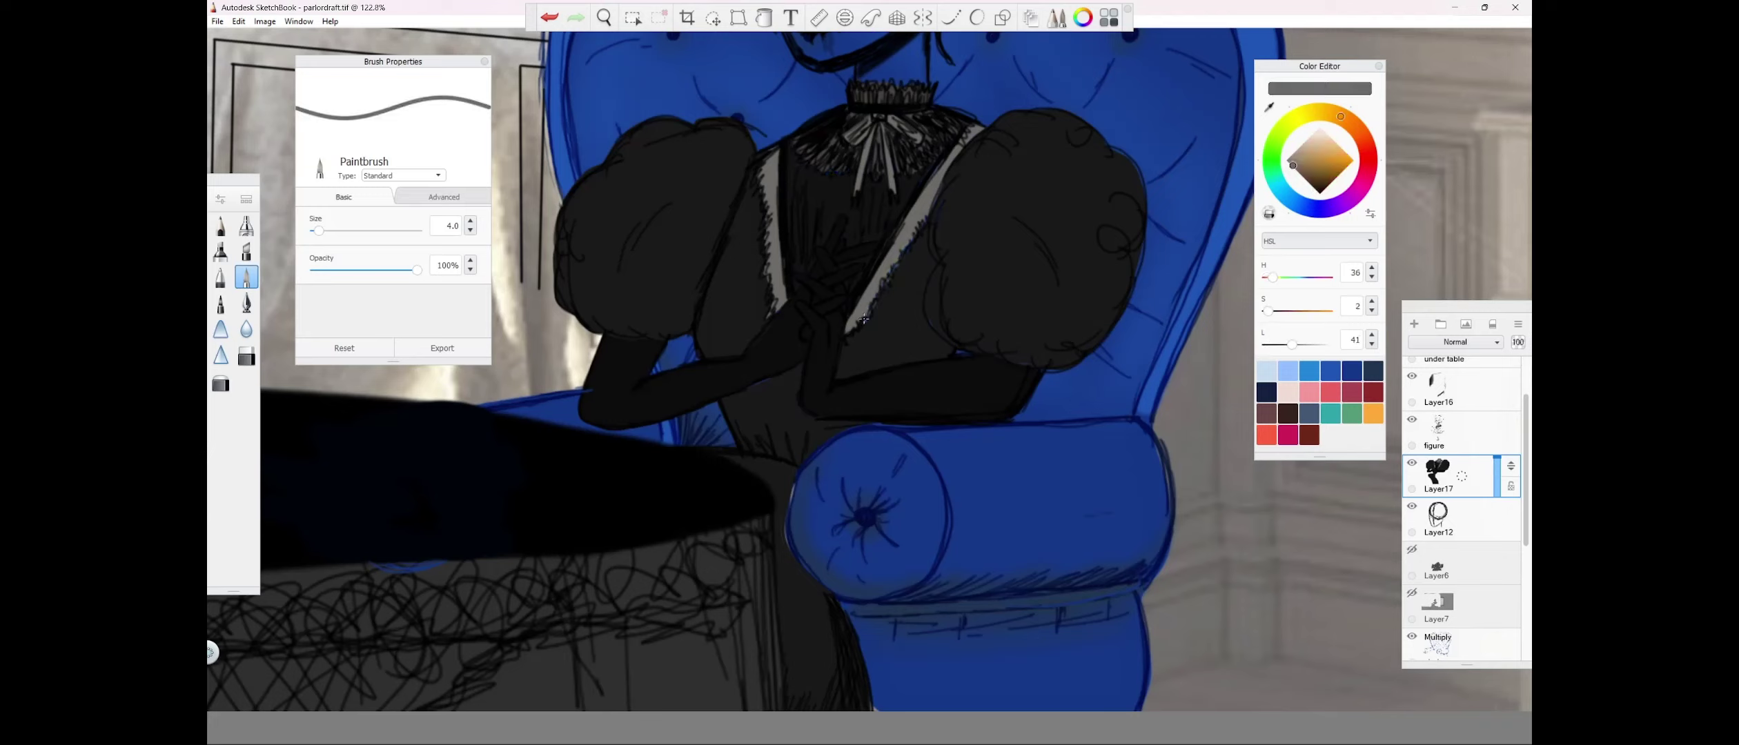
drag(771, 299, 774, 288)
Sample the dark gray of the dress for touch-ups, and ready the Hard Eraser on the table layer.
alt+click(946, 187)
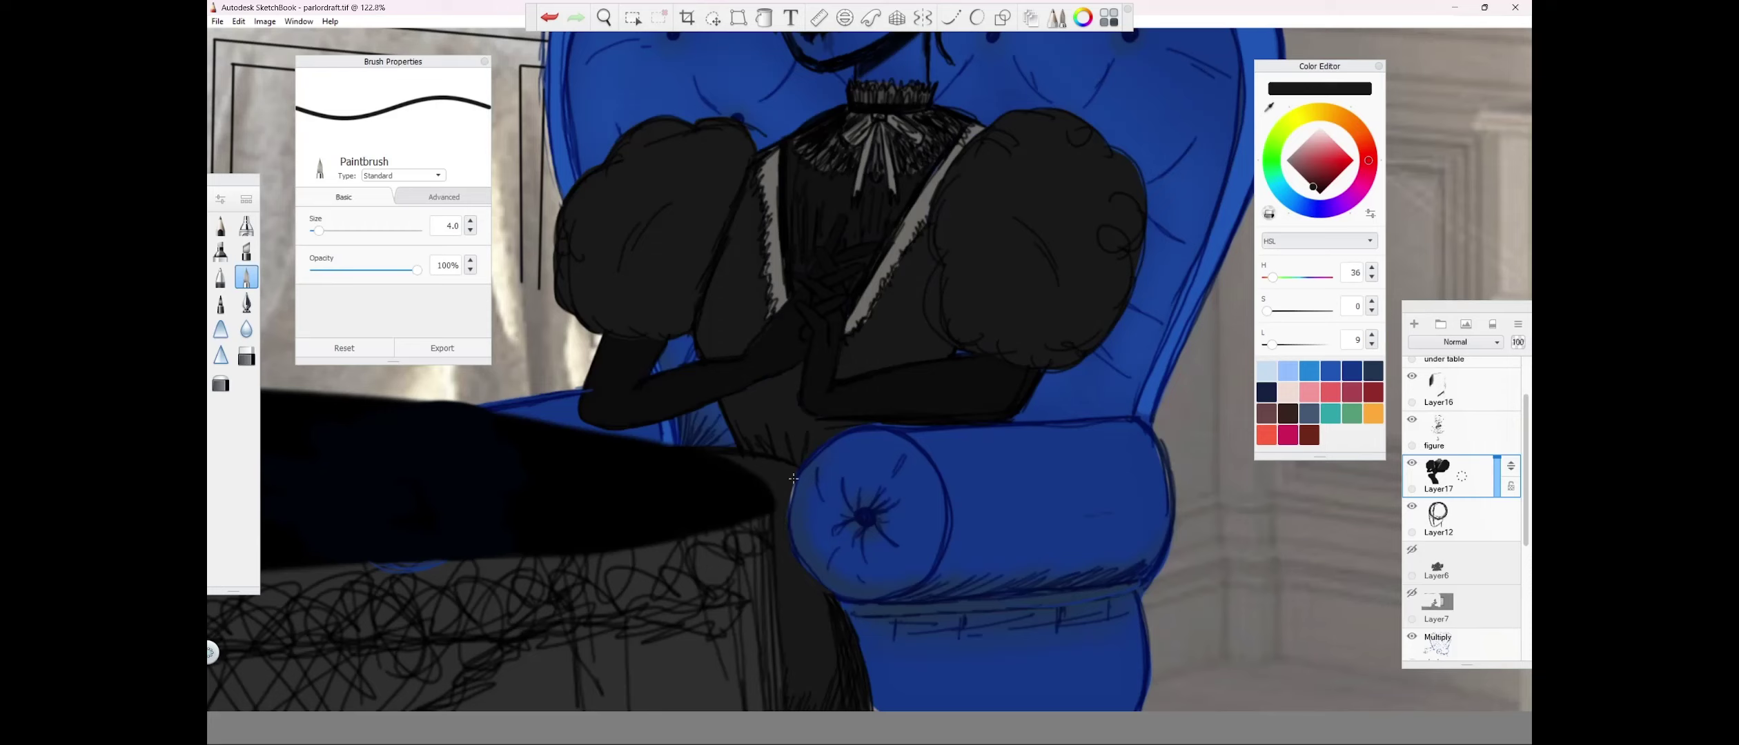
key(e)
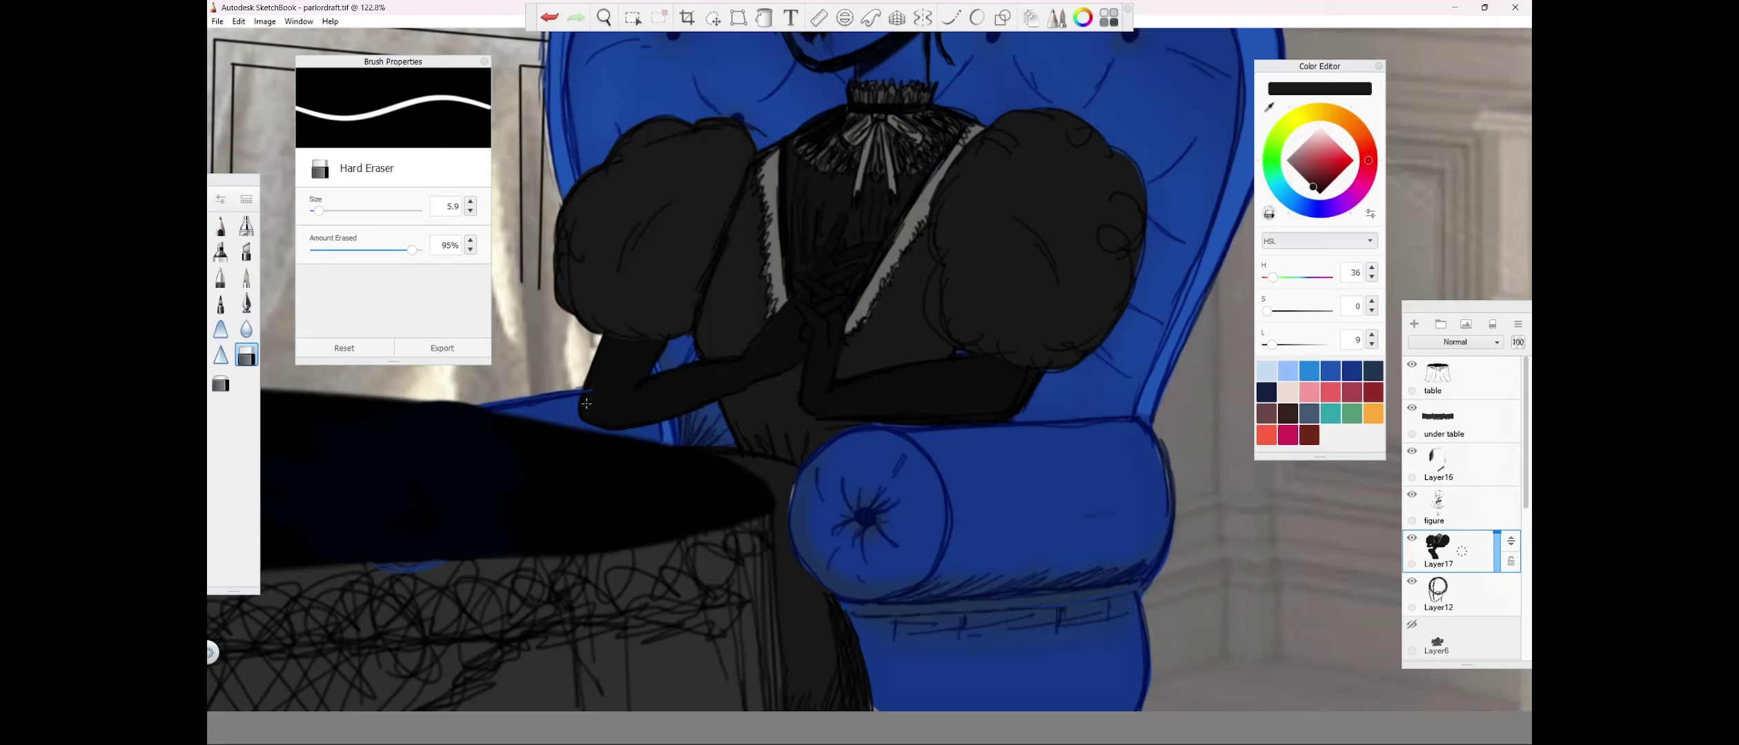
click(1449, 377)
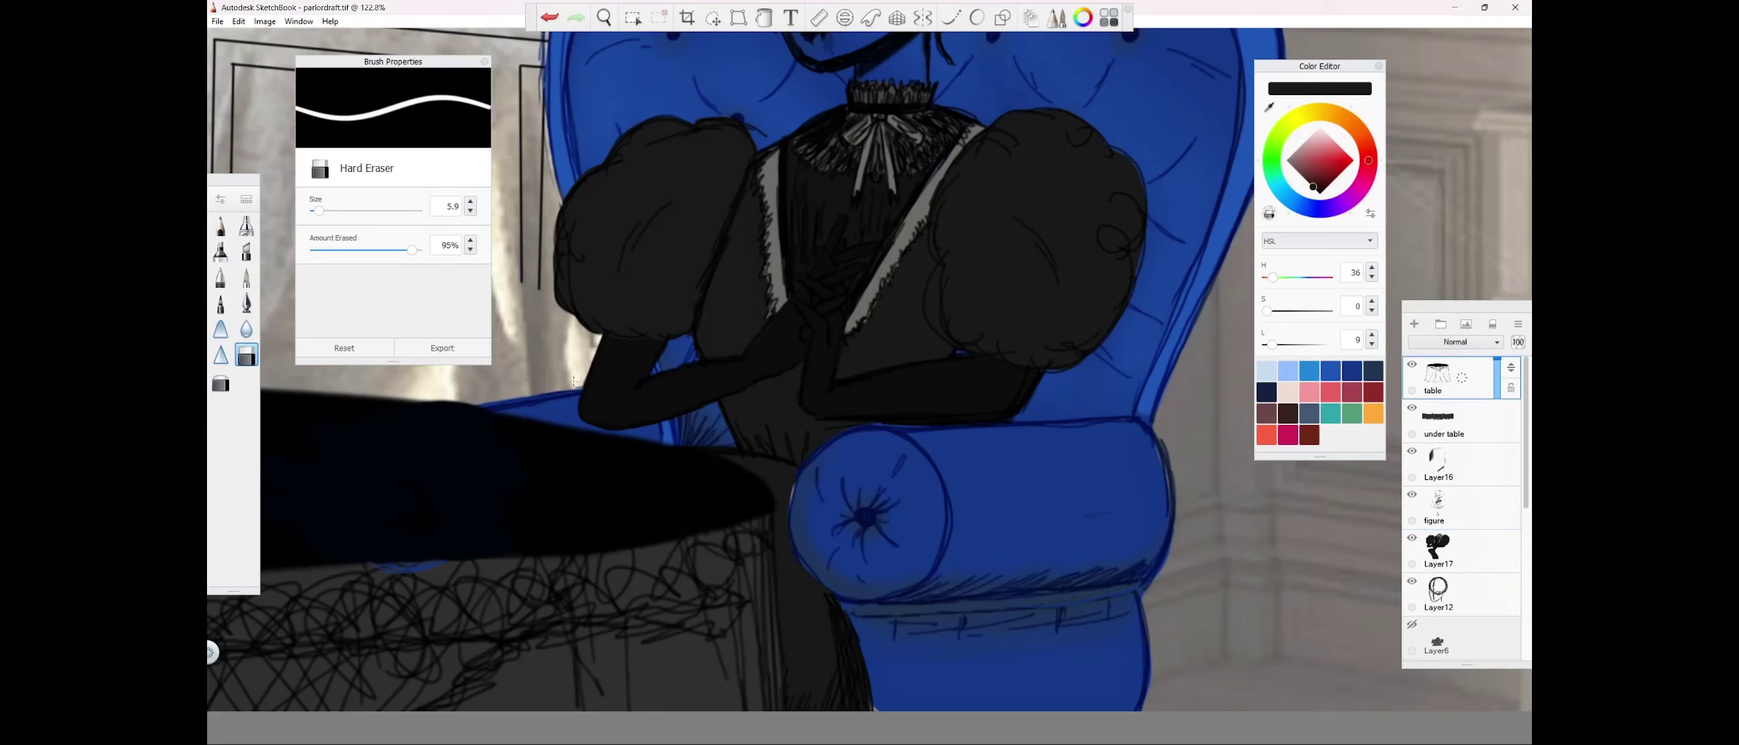